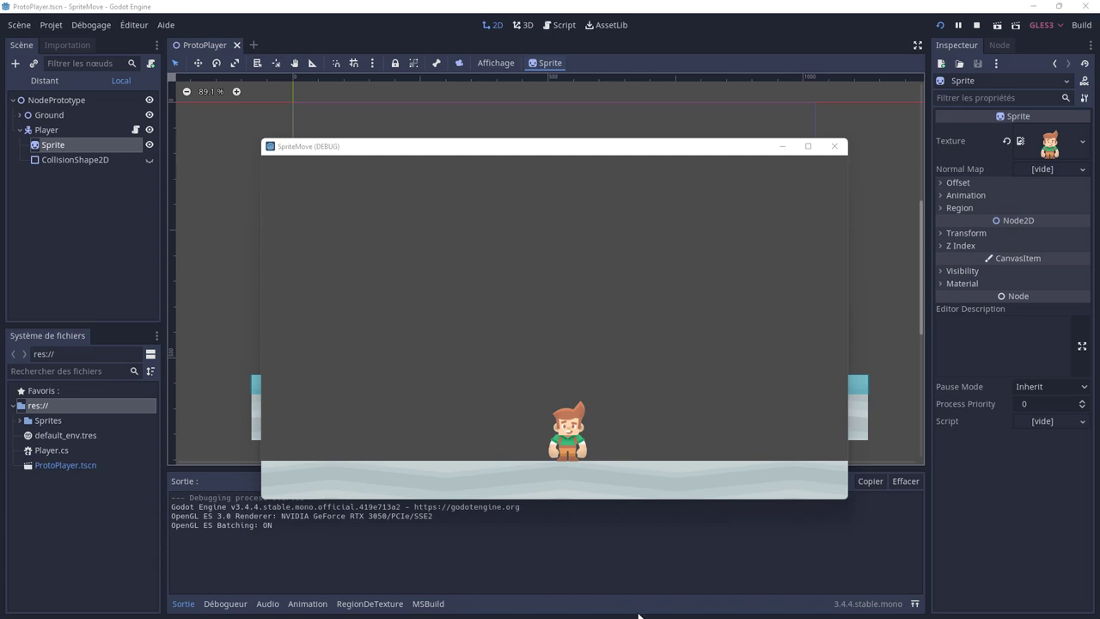
Walk the character left and right with the arrow keys, jump with Space, then close the game window
click(692, 458)
key(Left)
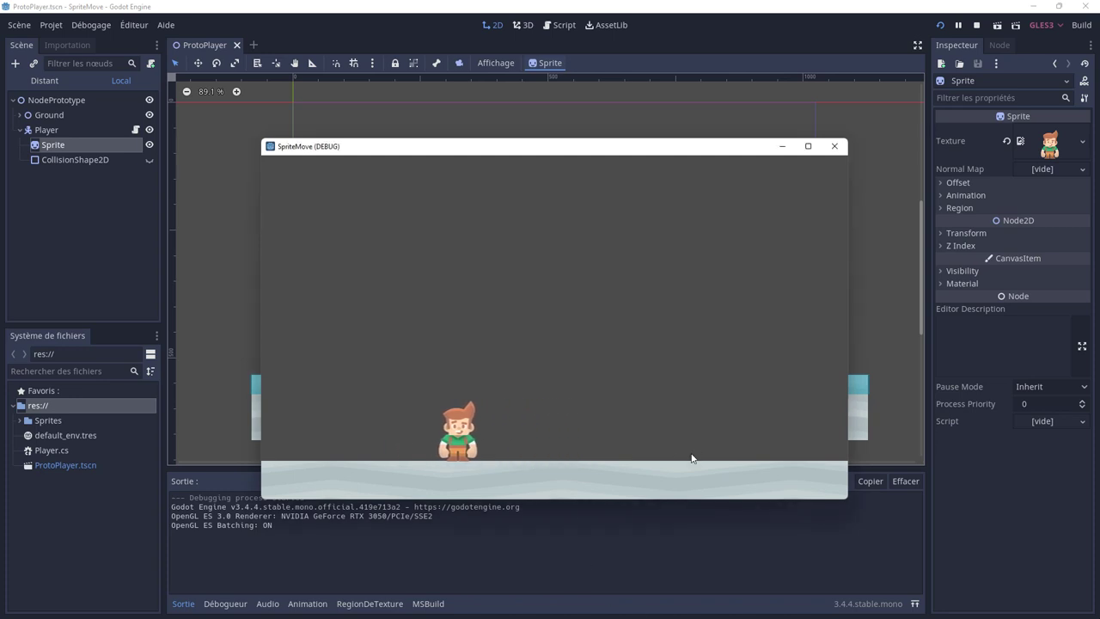
key(Right)
key(Left)
key(space)
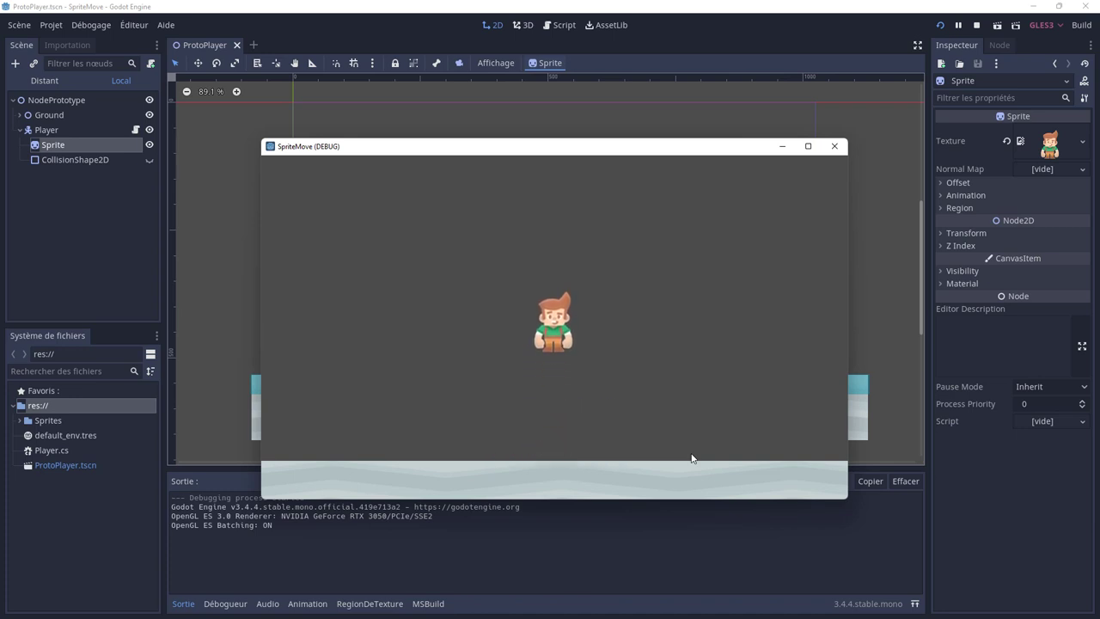
key(Left)
key(Right)
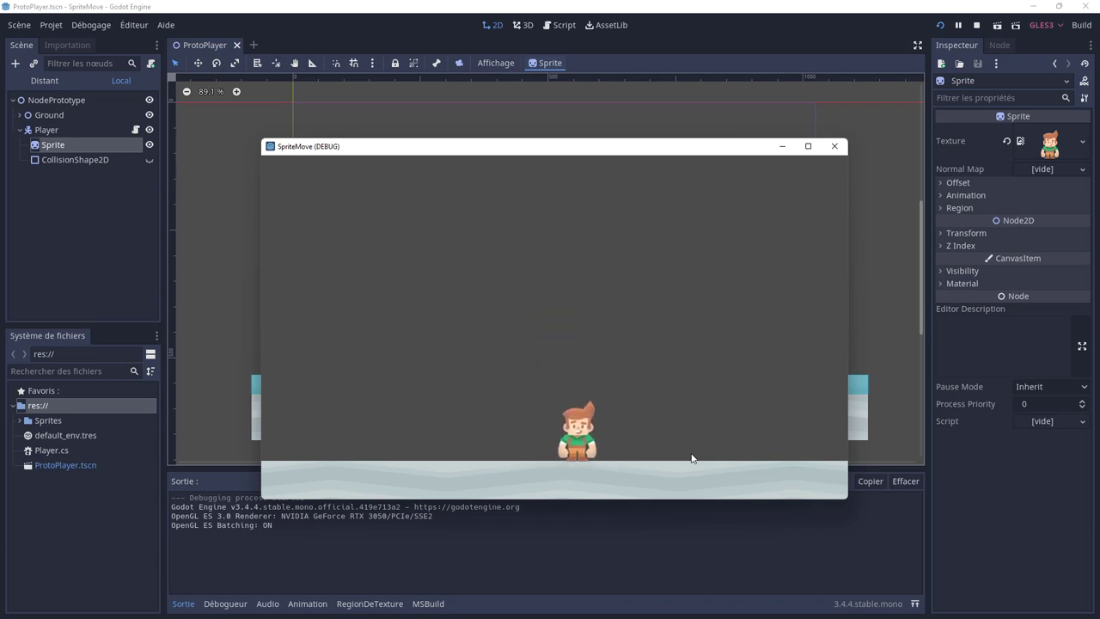
key(Left)
key(Right)
key(Left)
key(Left)
key(Right)
key(Left)
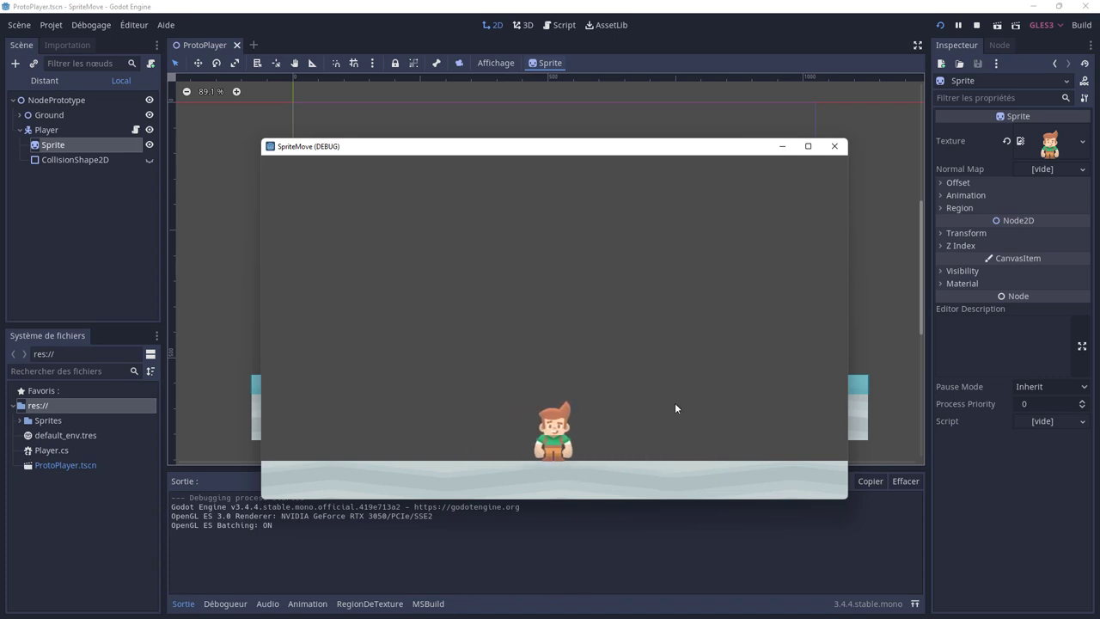
click(834, 146)
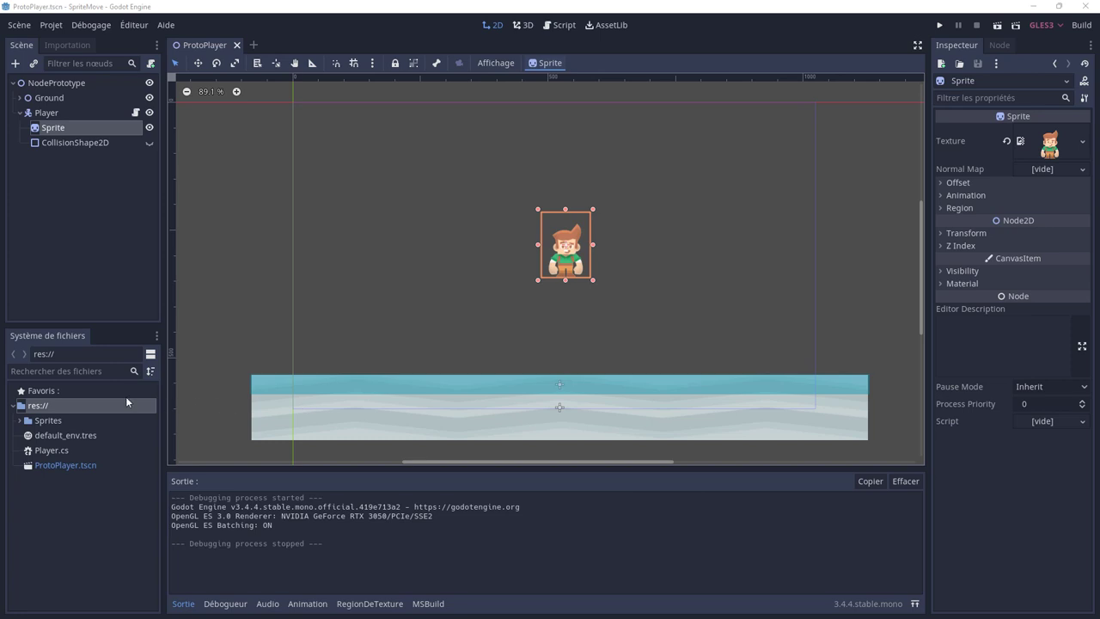
Add an AnimatedSprite child node under Player, found by searching 'sprite' in Create Node
click(49, 112)
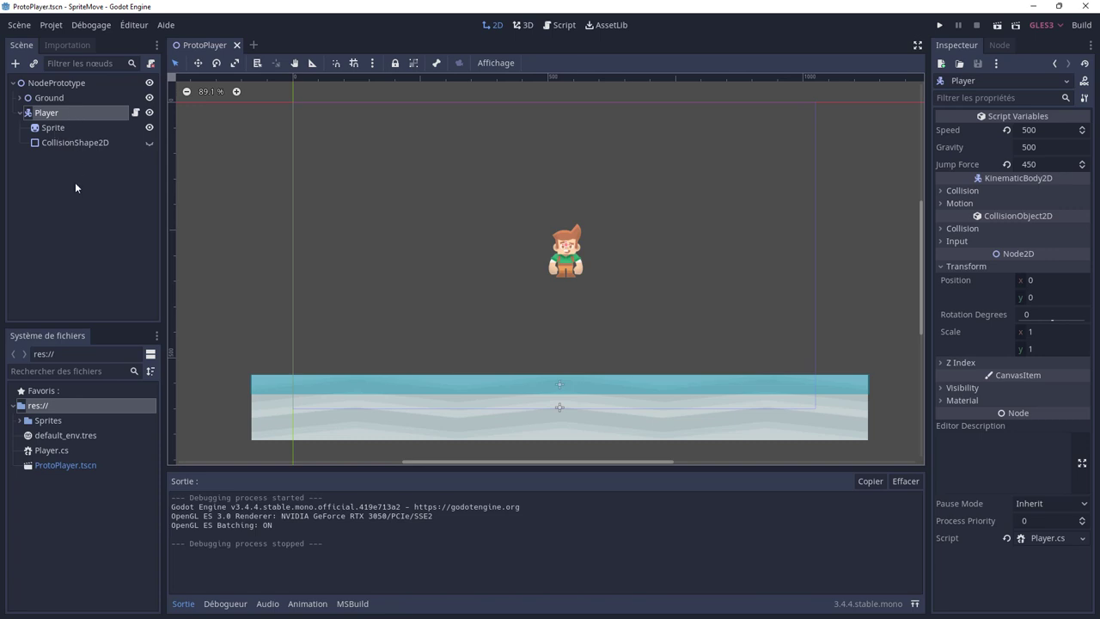
right_click(74, 118)
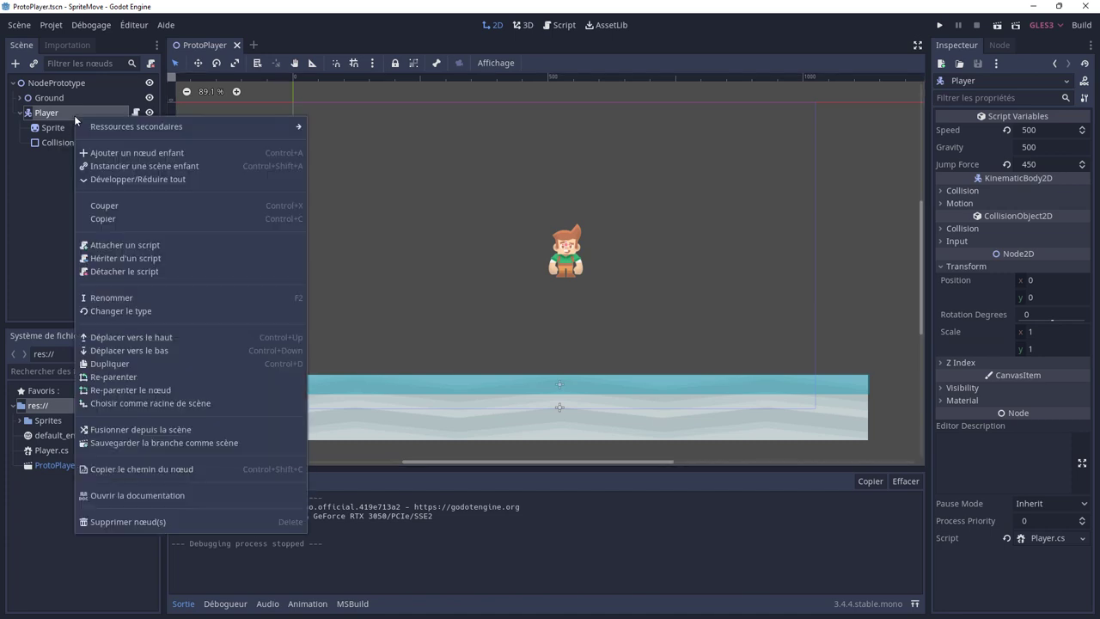
click(125, 153)
text(an)
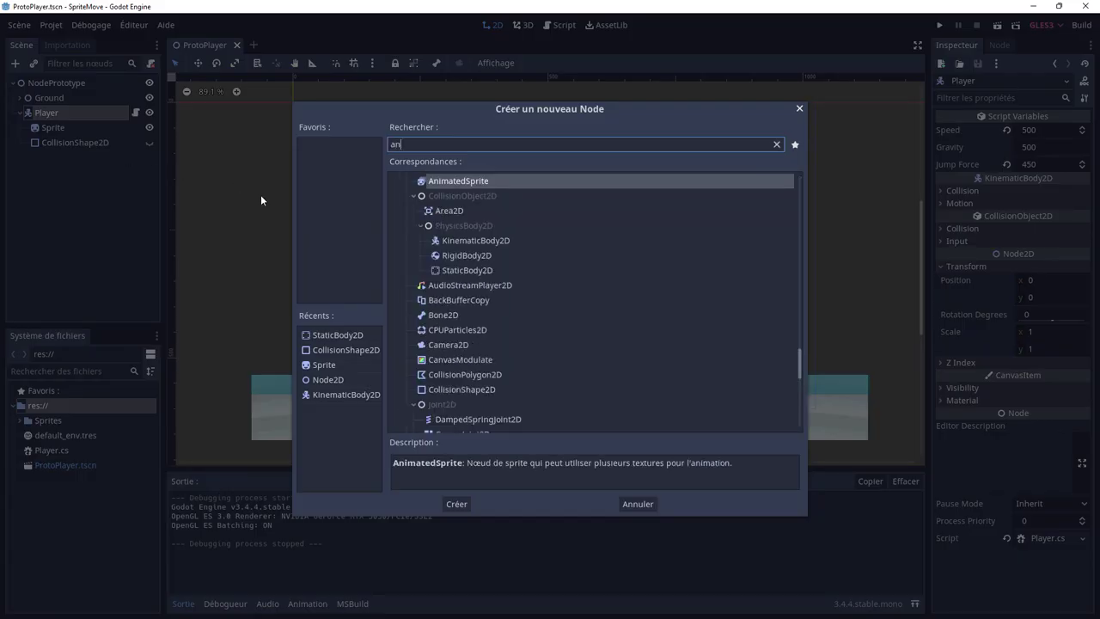
text(imator)
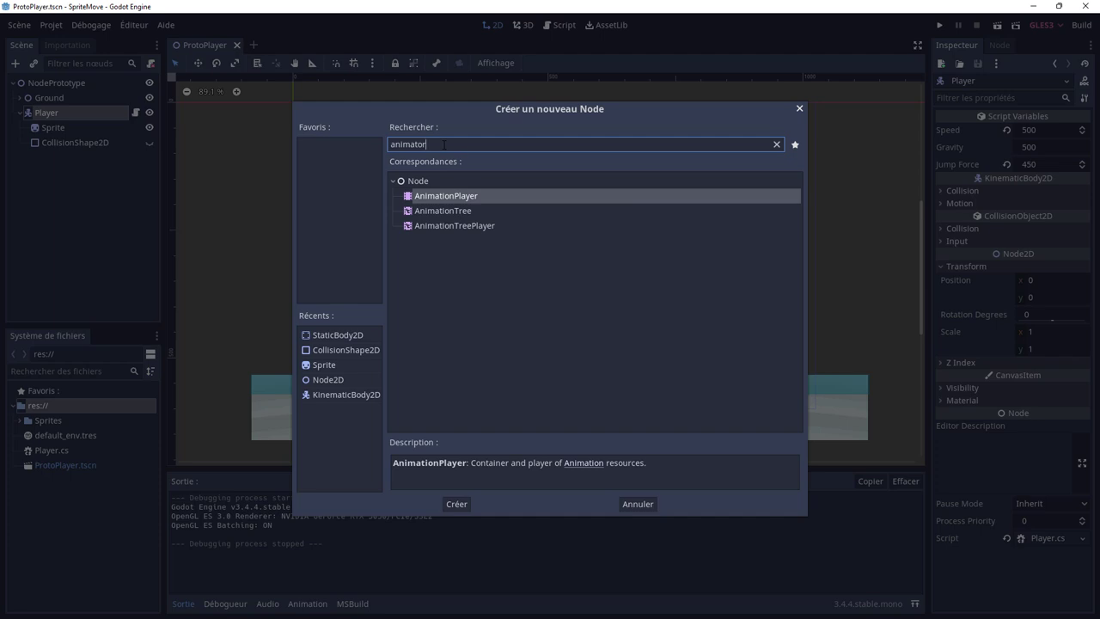
drag(444, 144, 369, 145)
text(anim)
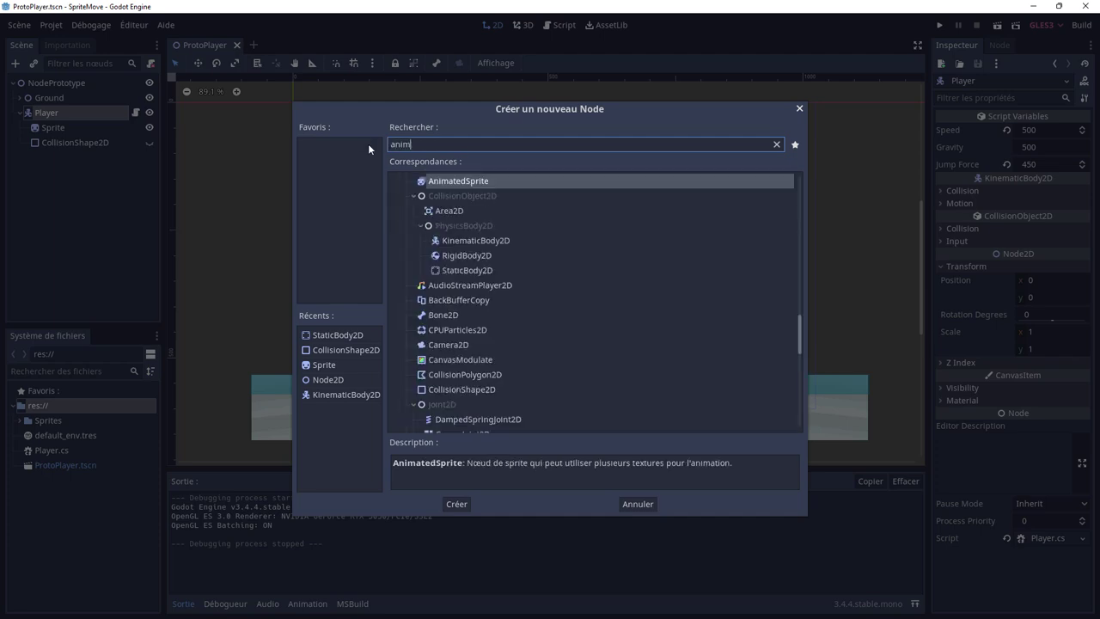
text(ation)
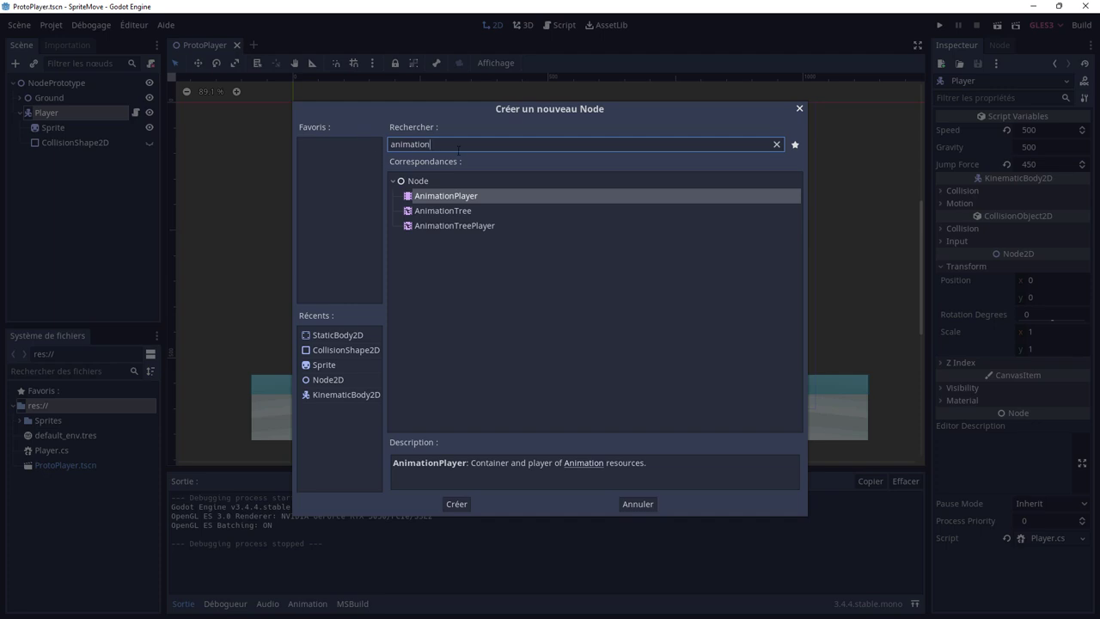
key(BackSpace)
key(BackSpace)
key(BackSpace)
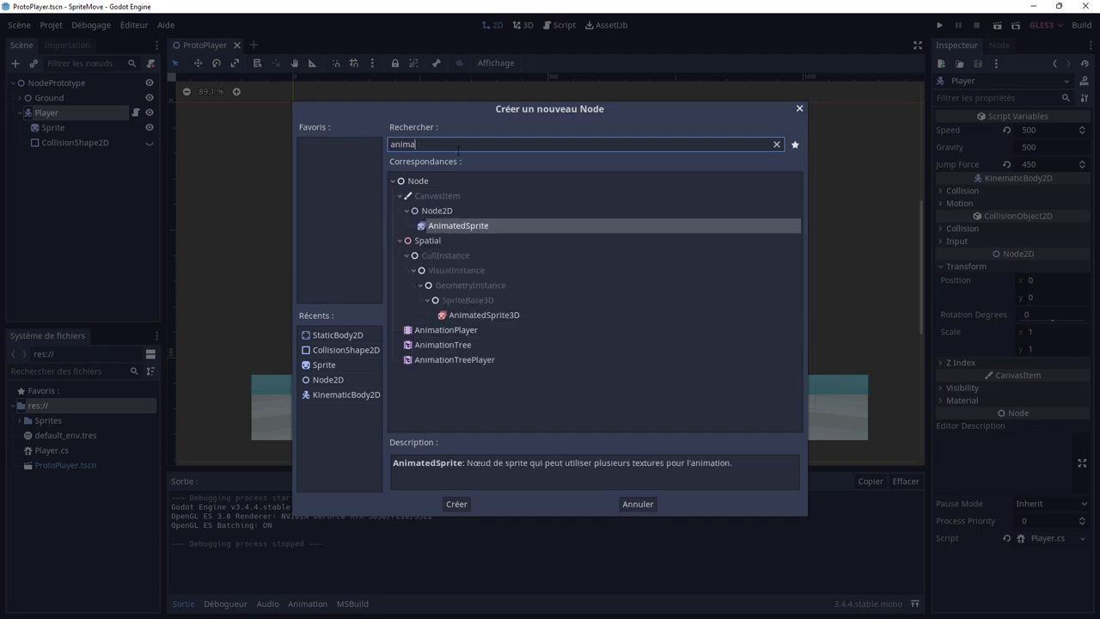
key(BackSpace)
key(BackSpace)
key(BackSpace)
text(sprite)
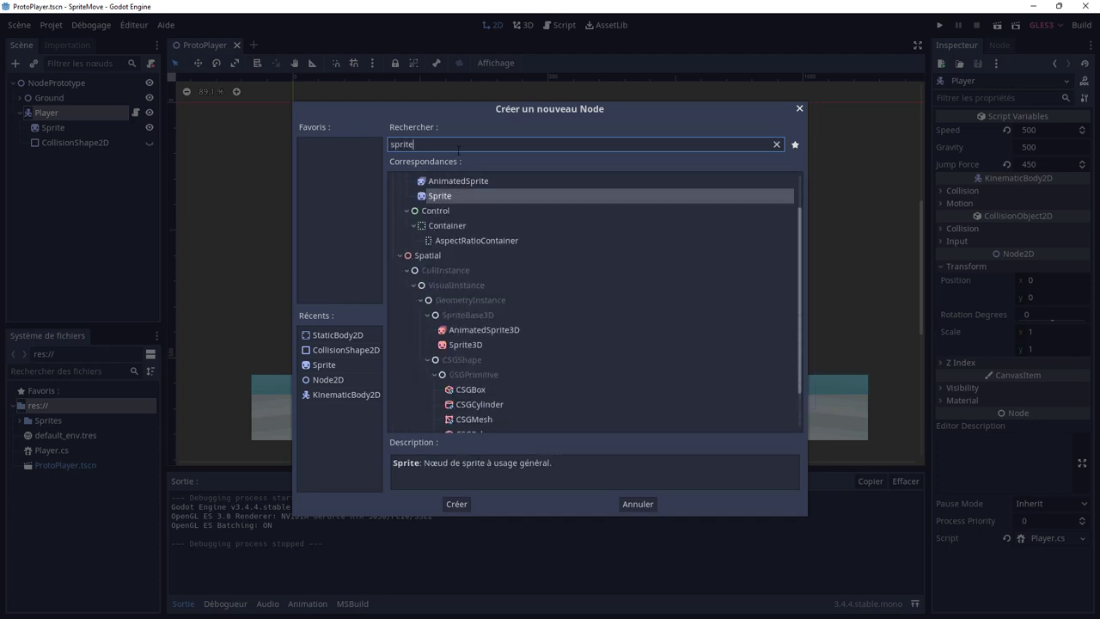
key(Up)
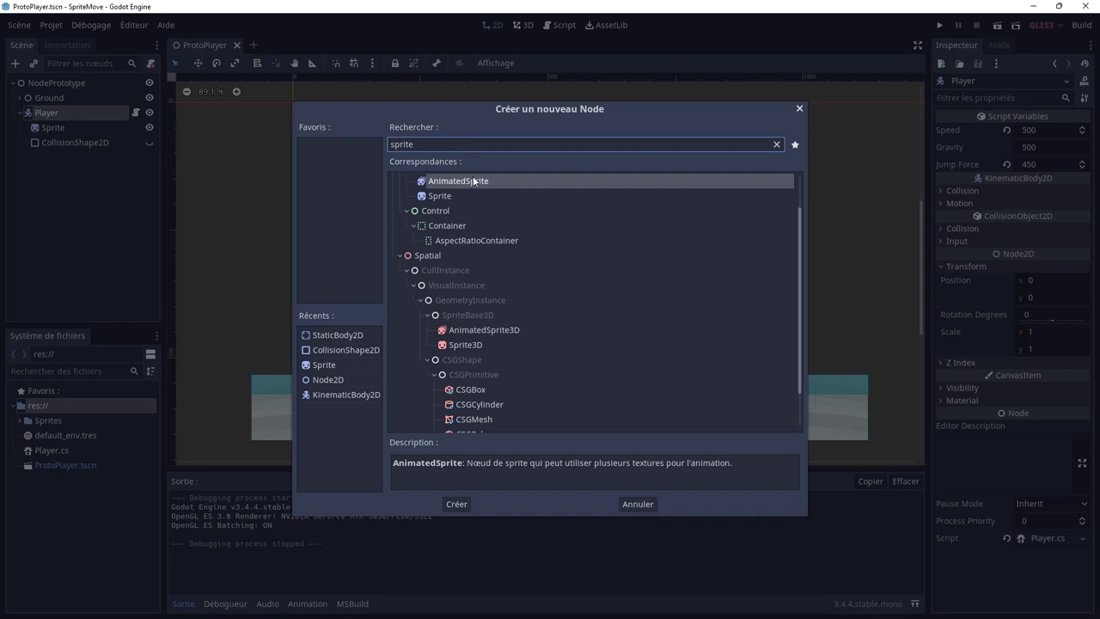
double_click(471, 181)
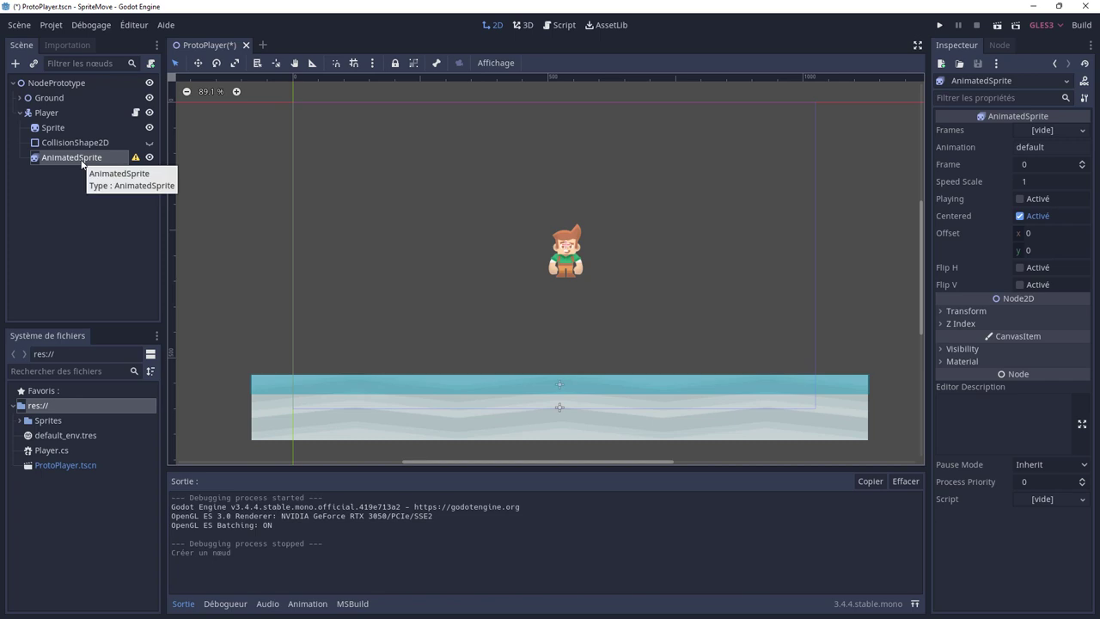
Try dragging the sprite in the viewport, undo each move, and lock the Player node
click(47, 113)
click(53, 128)
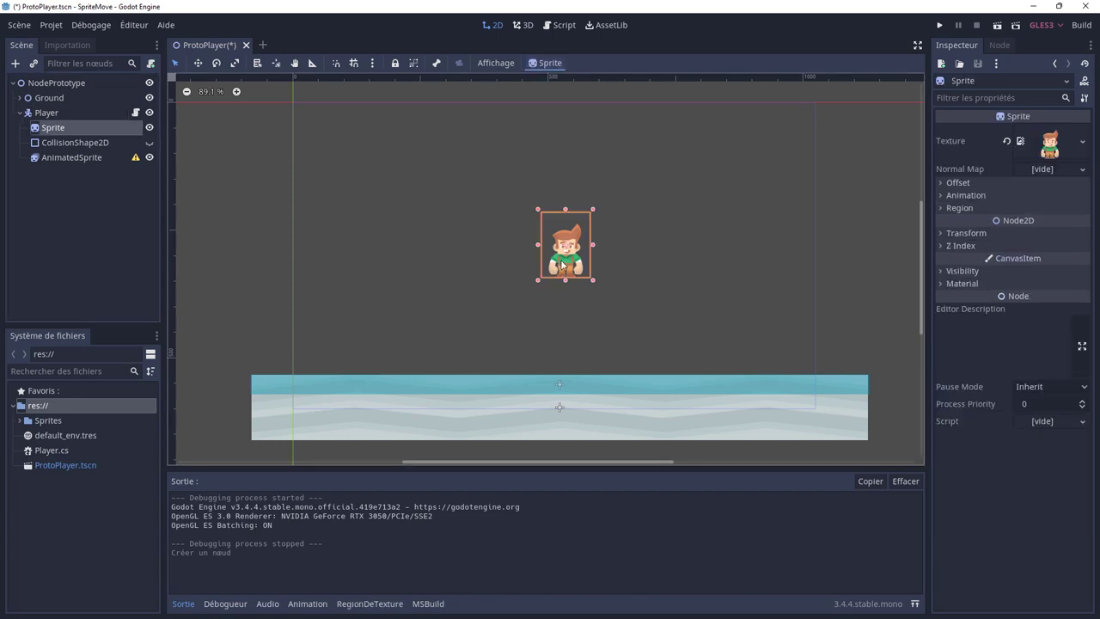
drag(561, 266, 444, 350)
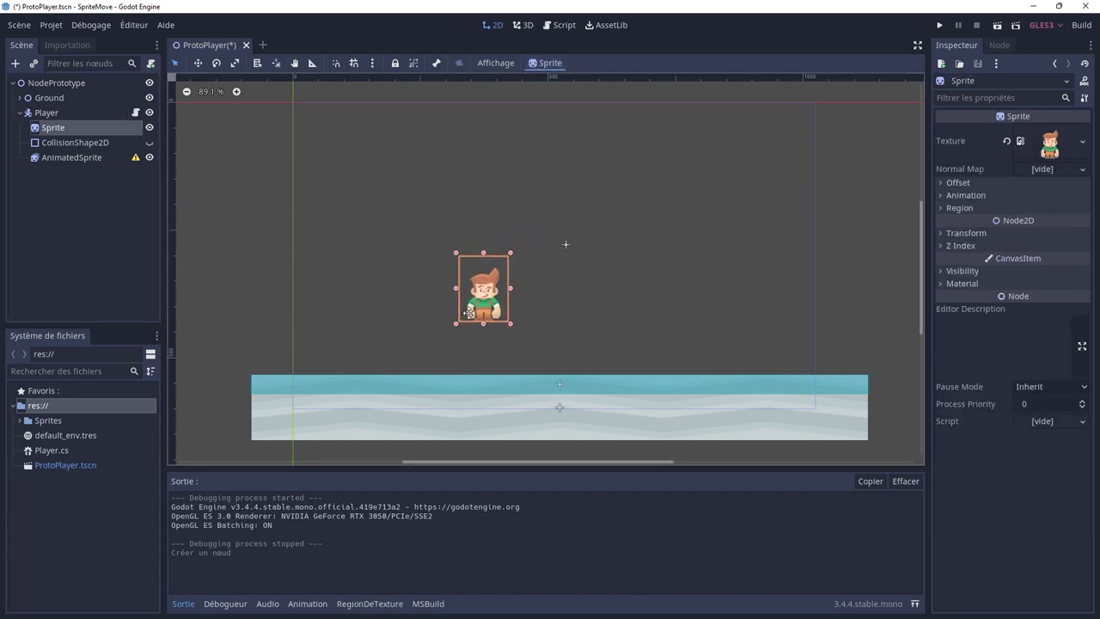
click(47, 112)
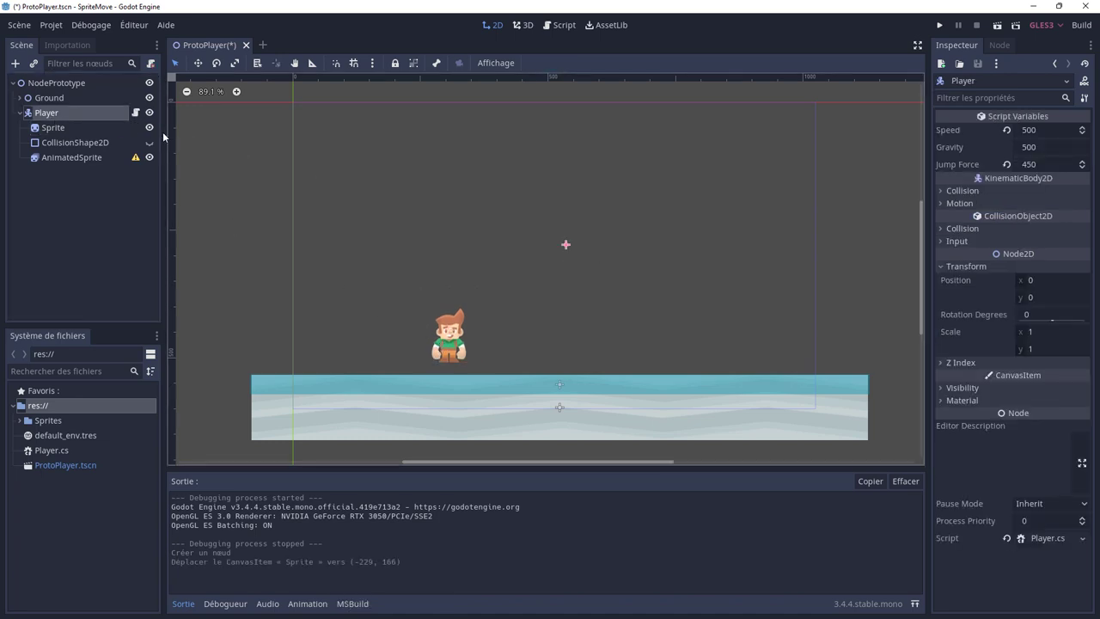
key(ctrl+z)
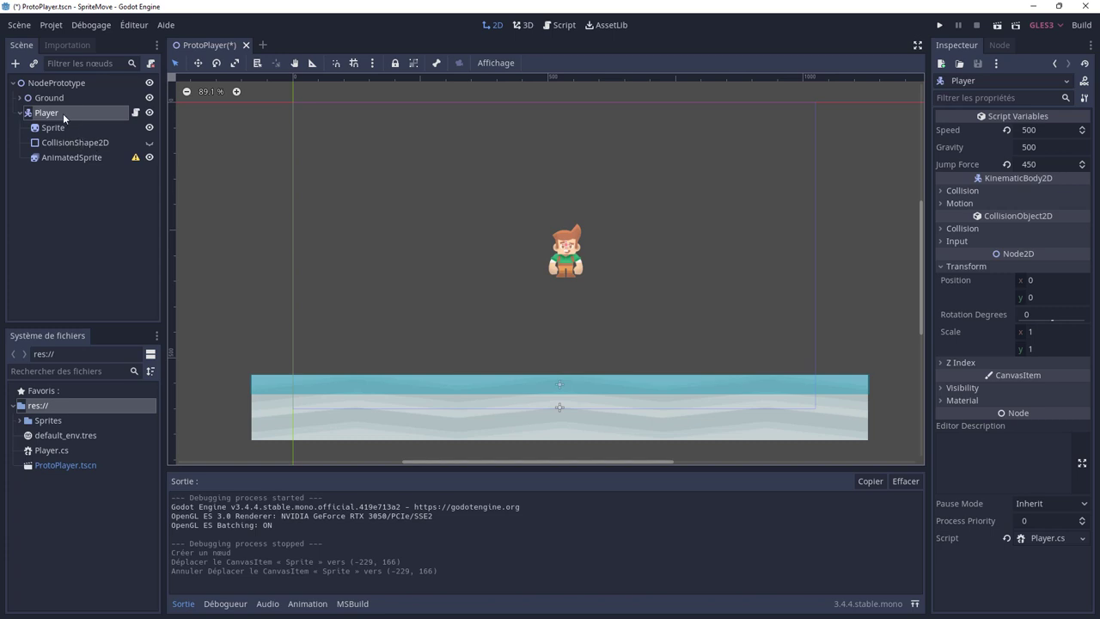
click(394, 63)
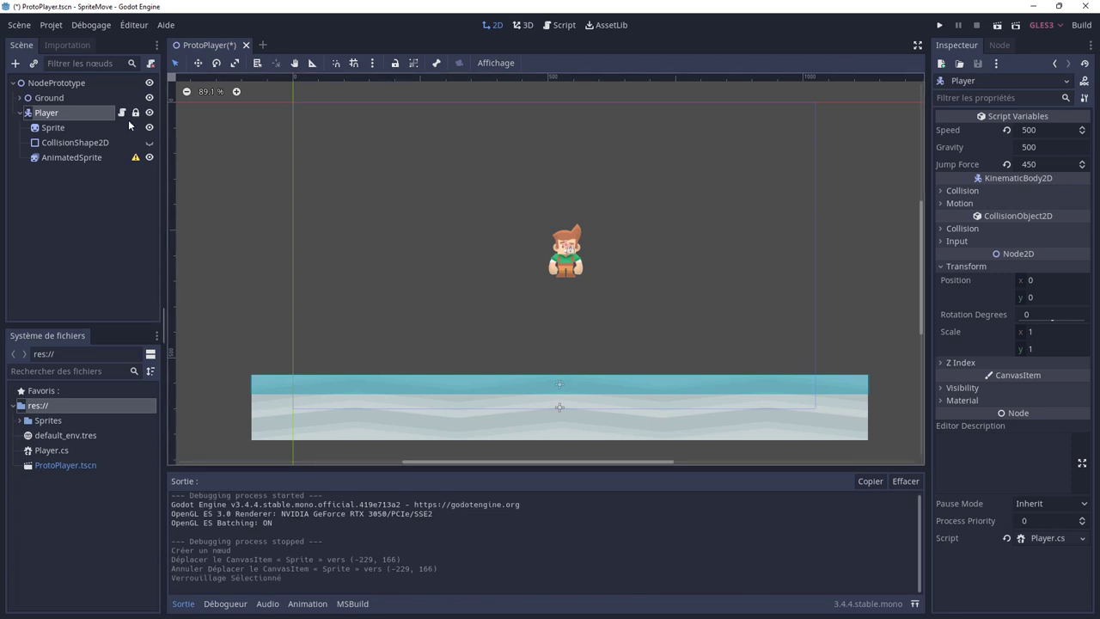
mouse_move(538, 254)
mouse_down()
mouse_move(462, 267)
mouse_move(522, 266)
mouse_up()
key(ctrl+z)
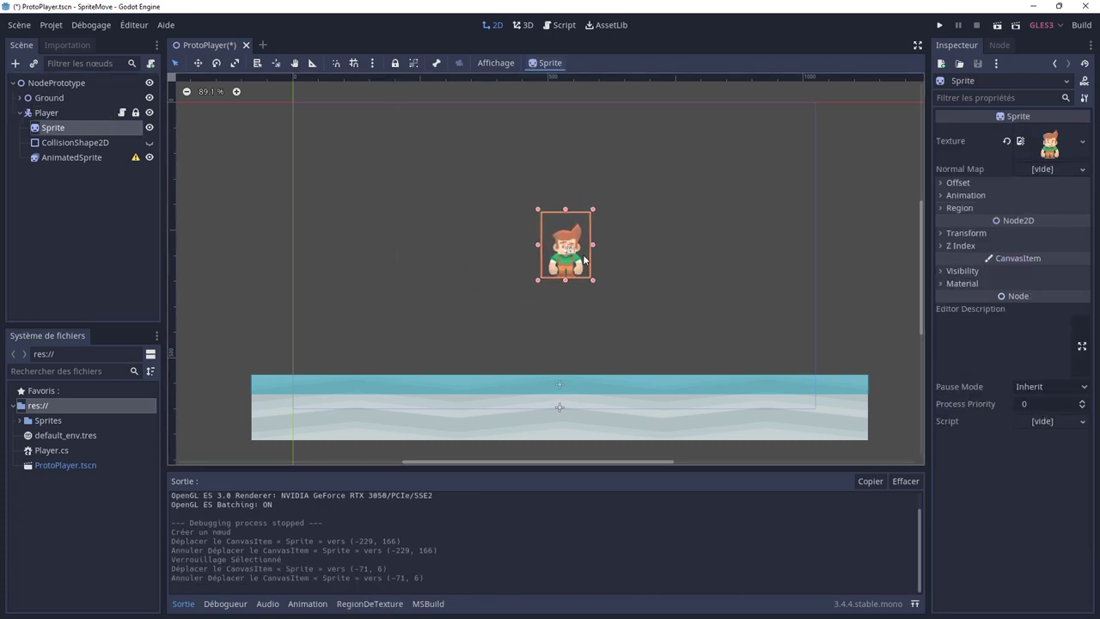
Lock the Sprite, make Player's children unselectable, and confirm the sprite no longer drags
click(396, 66)
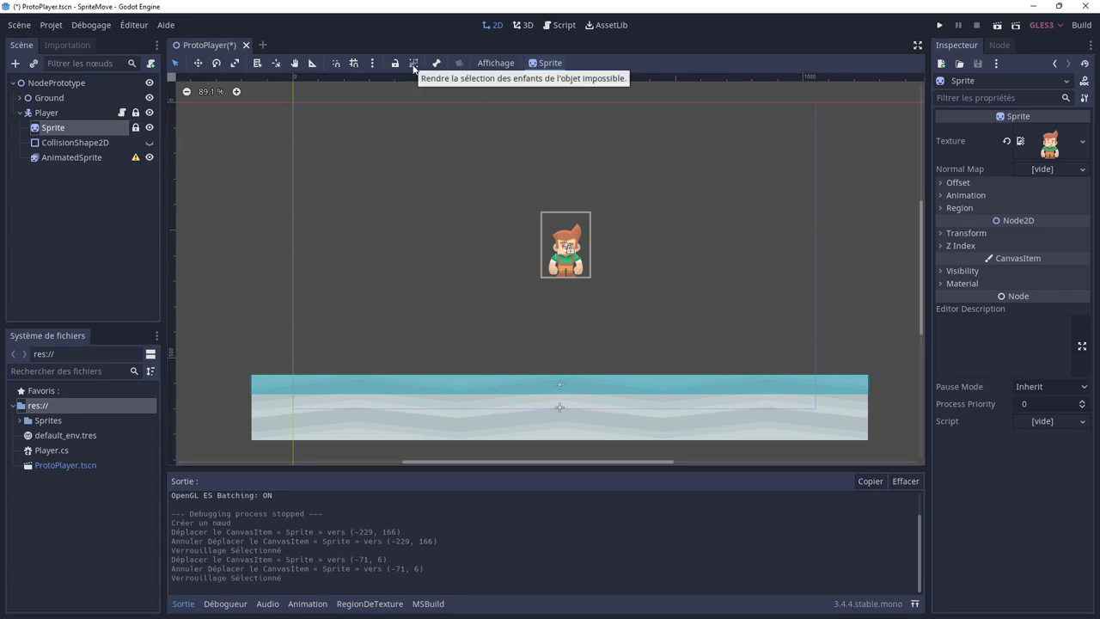
click(48, 112)
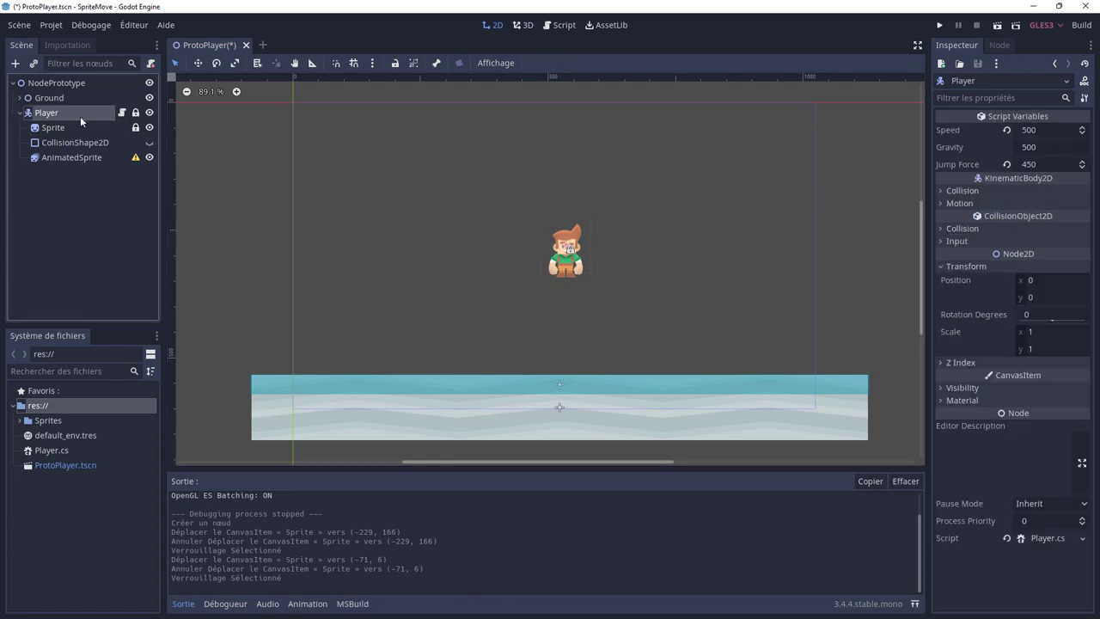
click(415, 68)
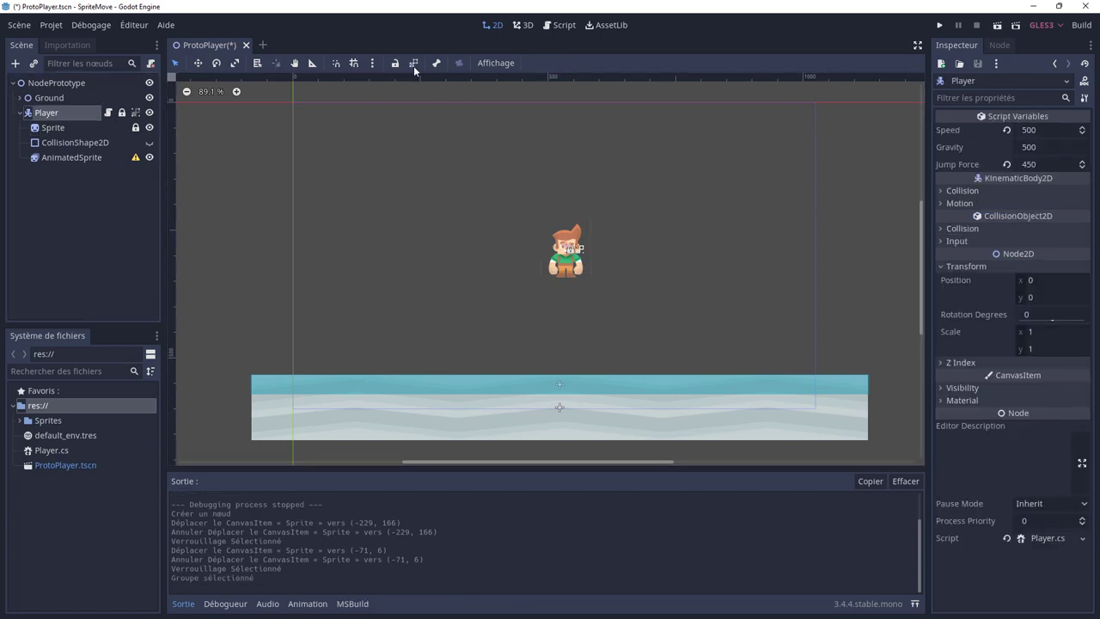
click(53, 127)
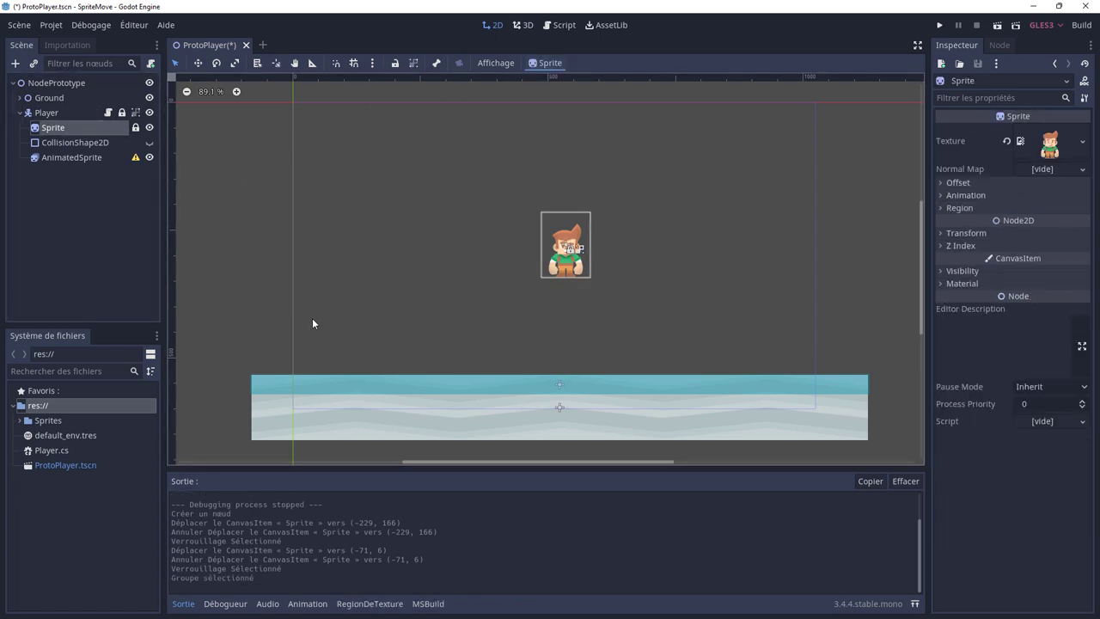
drag(552, 258, 495, 293)
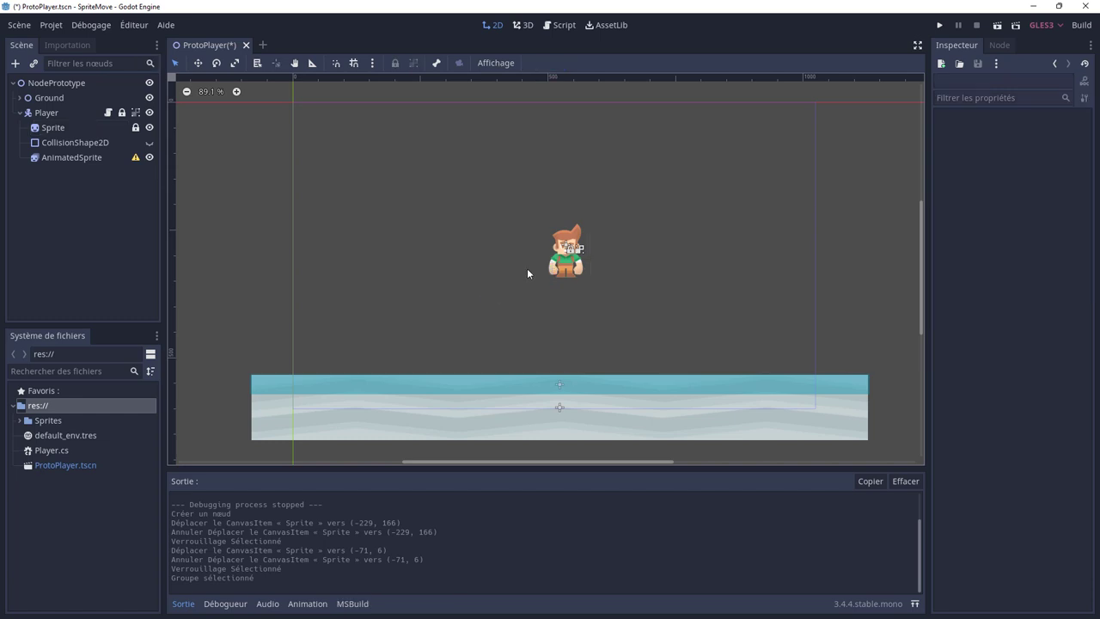
click(54, 129)
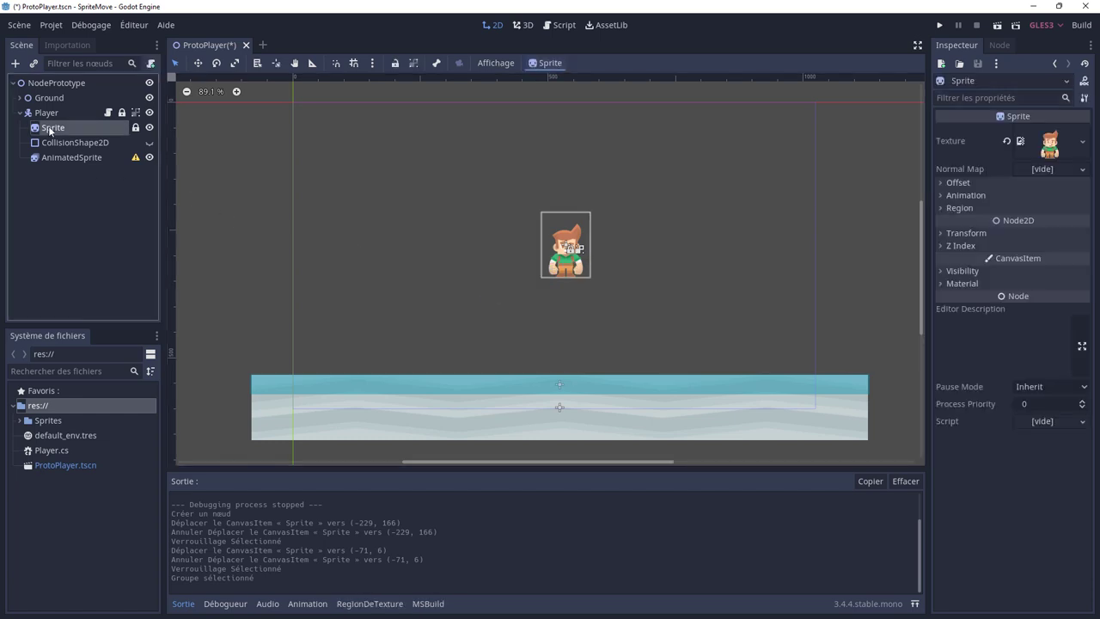
drag(568, 256, 453, 359)
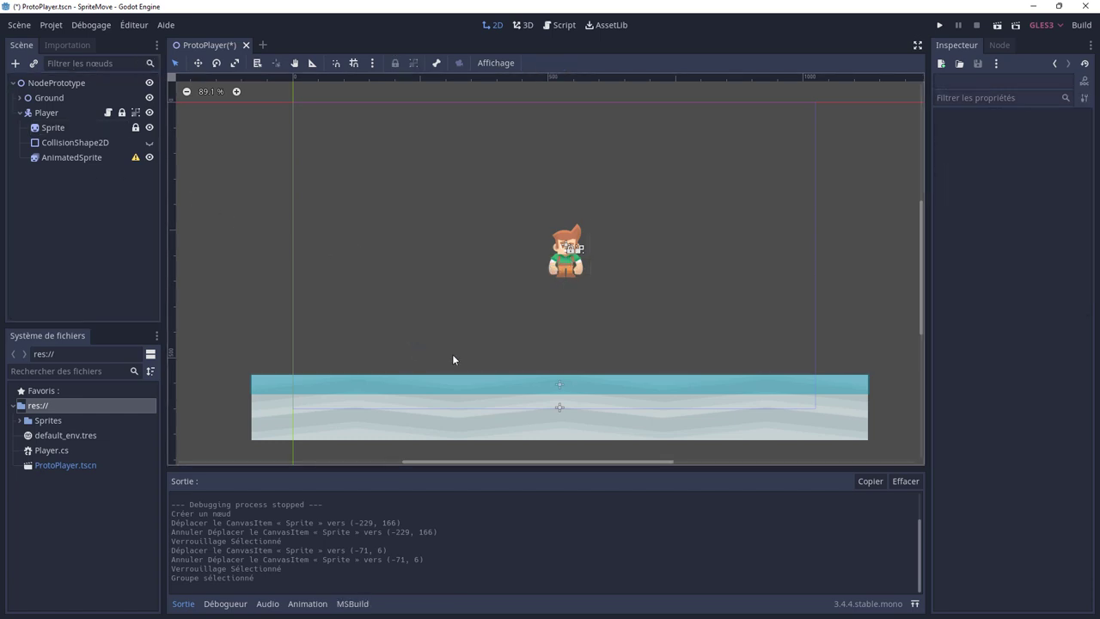
Unlock the Player node and reselect the Sprite
click(48, 113)
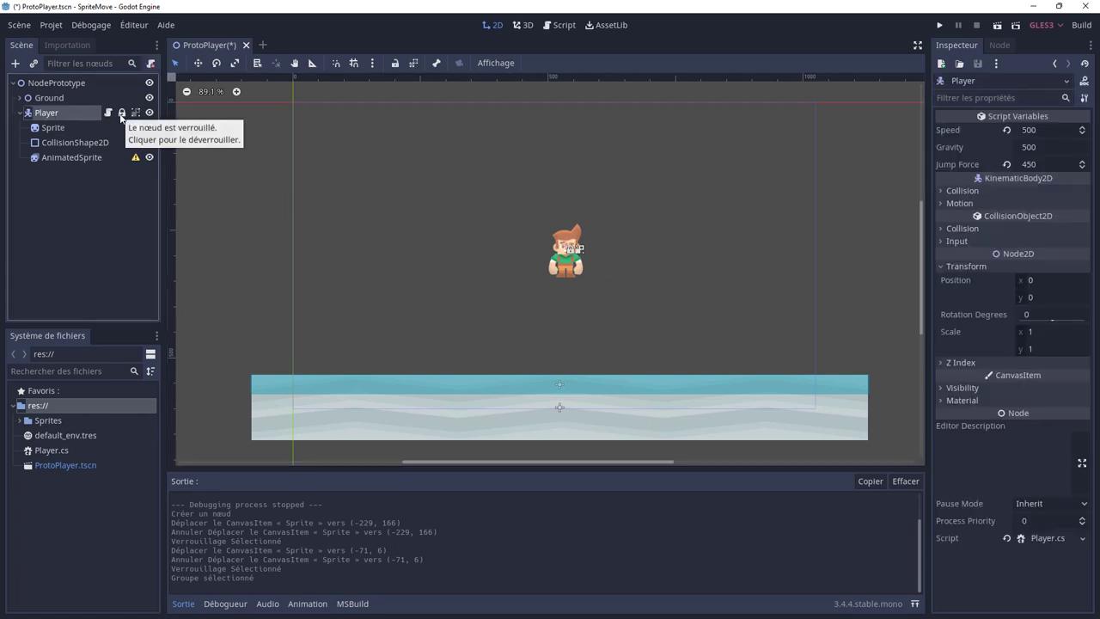
click(121, 113)
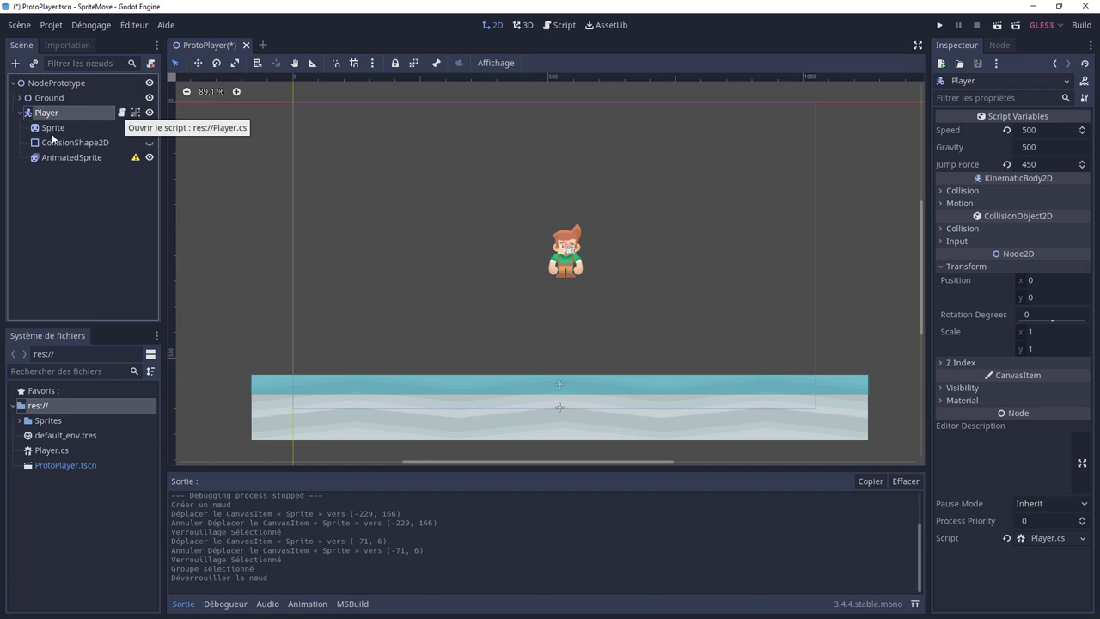
click(53, 130)
Place the character on the ground at (-12, 189) and view the AnimatedSprite's SpriteFrames warning
drag(569, 264, 413, 325)
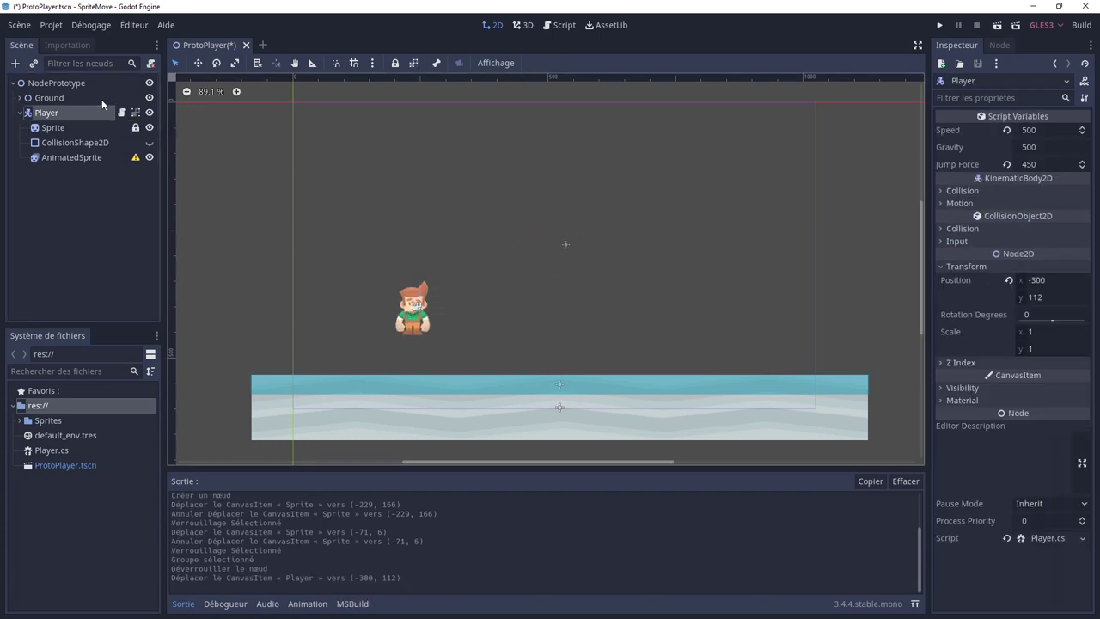
click(57, 158)
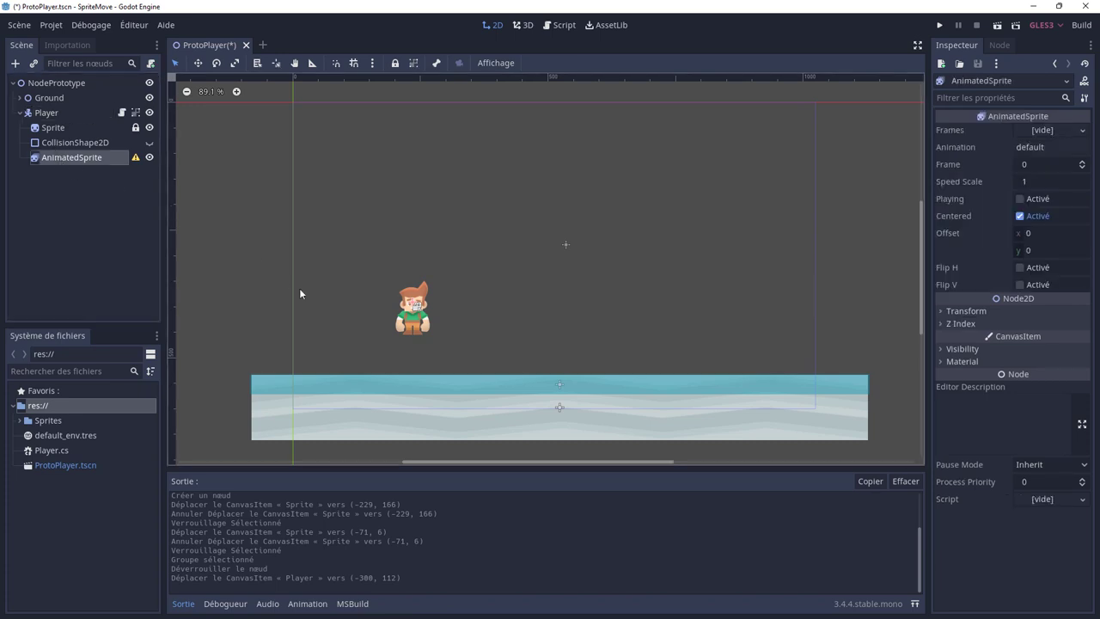
mouse_move(416, 323)
mouse_down()
mouse_move(674, 303)
mouse_move(563, 353)
mouse_up()
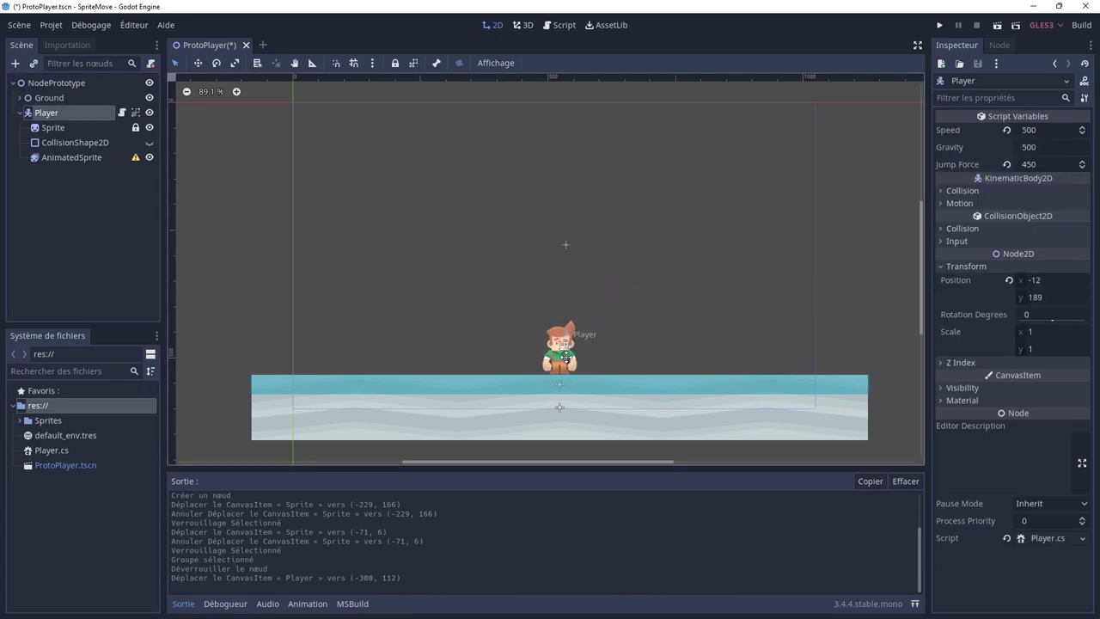
click(83, 160)
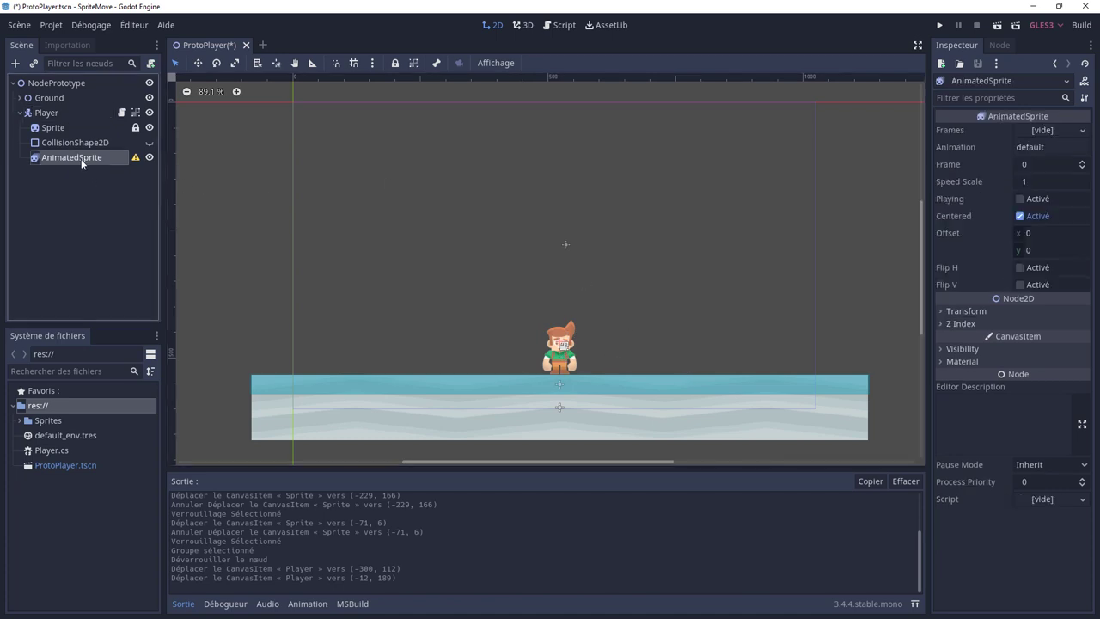
click(134, 160)
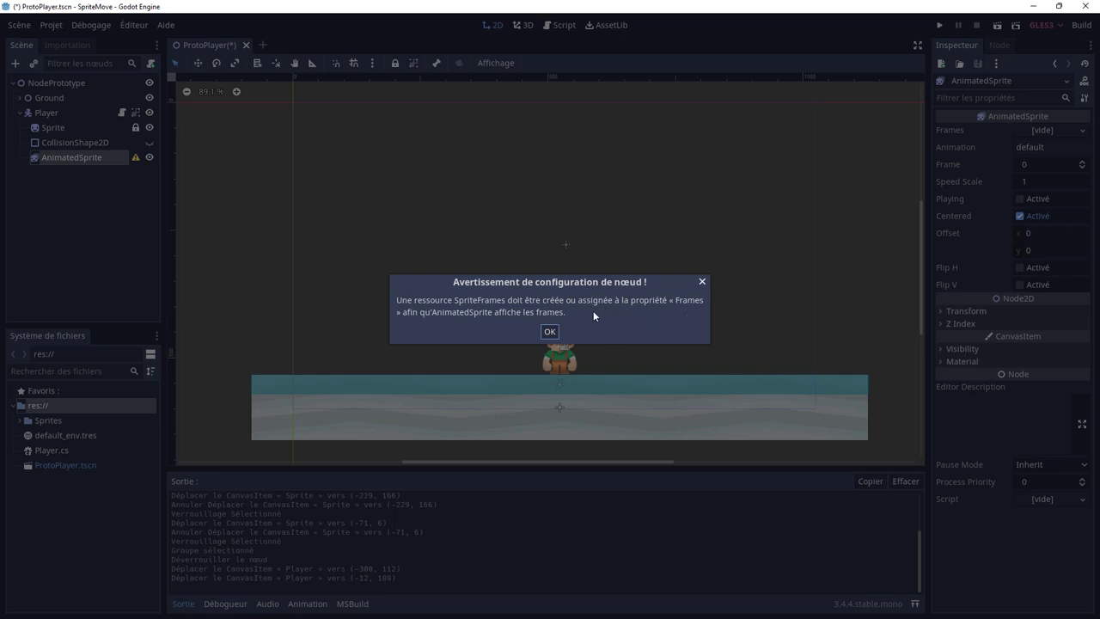
Dismiss the warning, assign a new SpriteFrames to the Frames property, and open it for editing
click(551, 330)
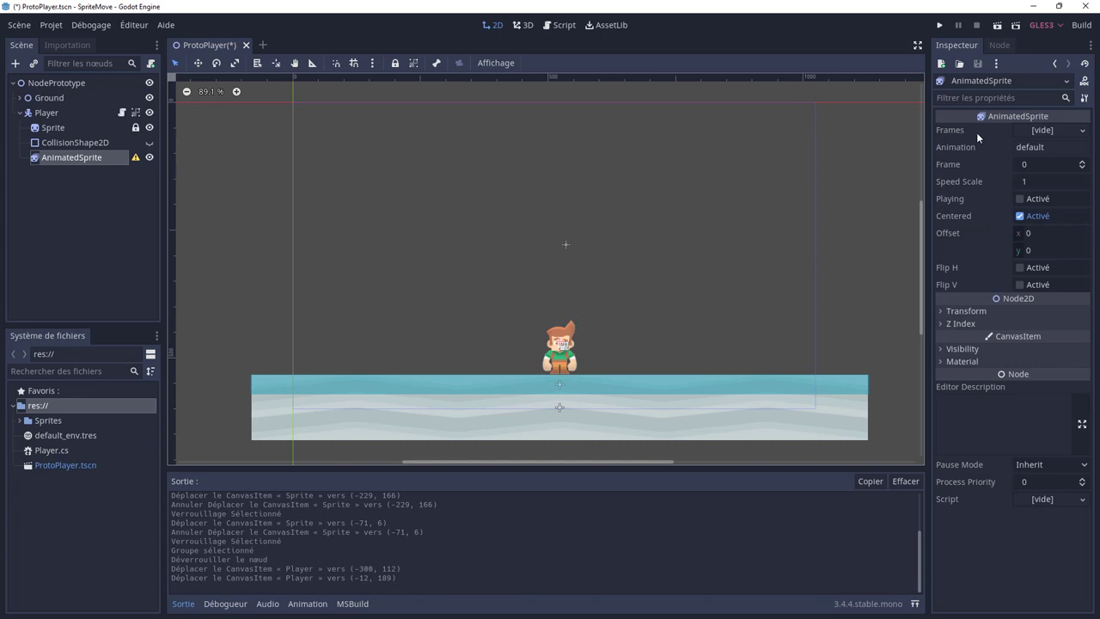
click(1058, 135)
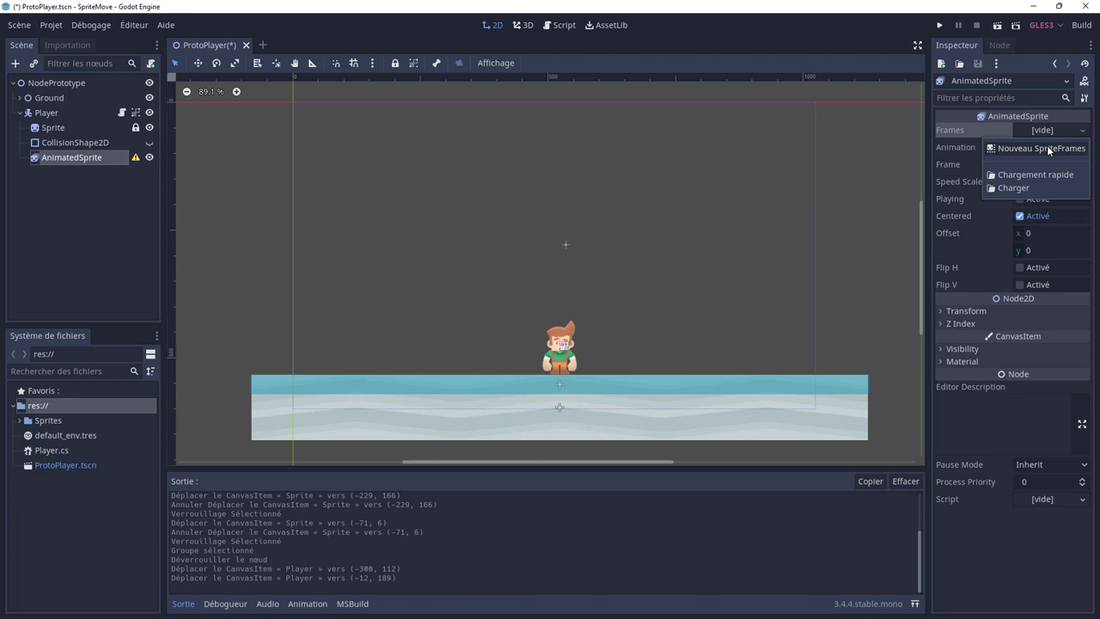
click(1047, 149)
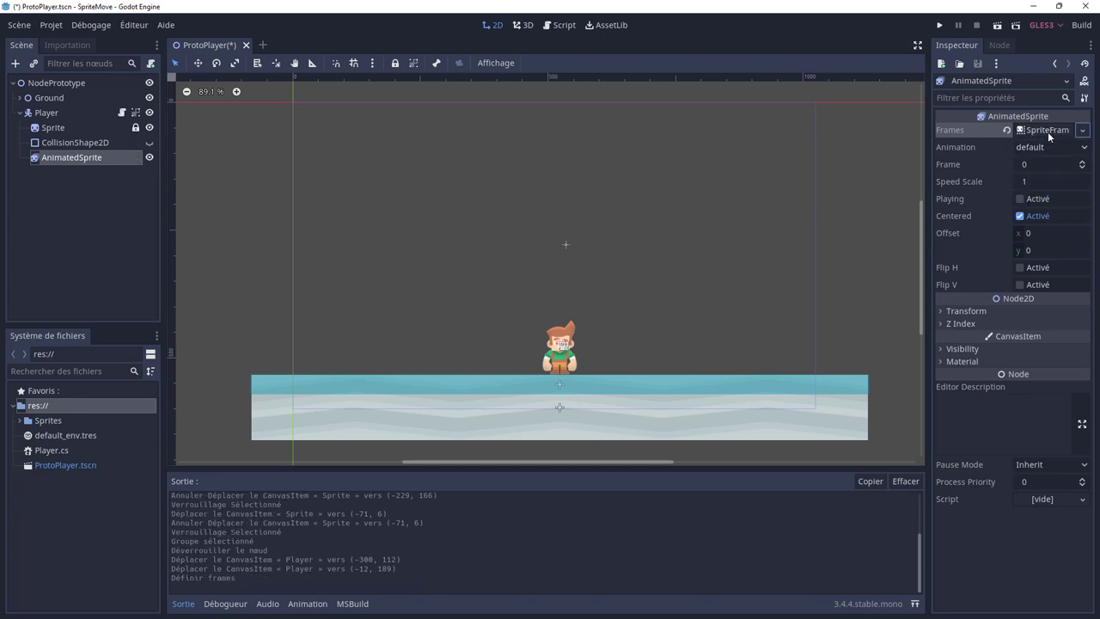
click(1047, 132)
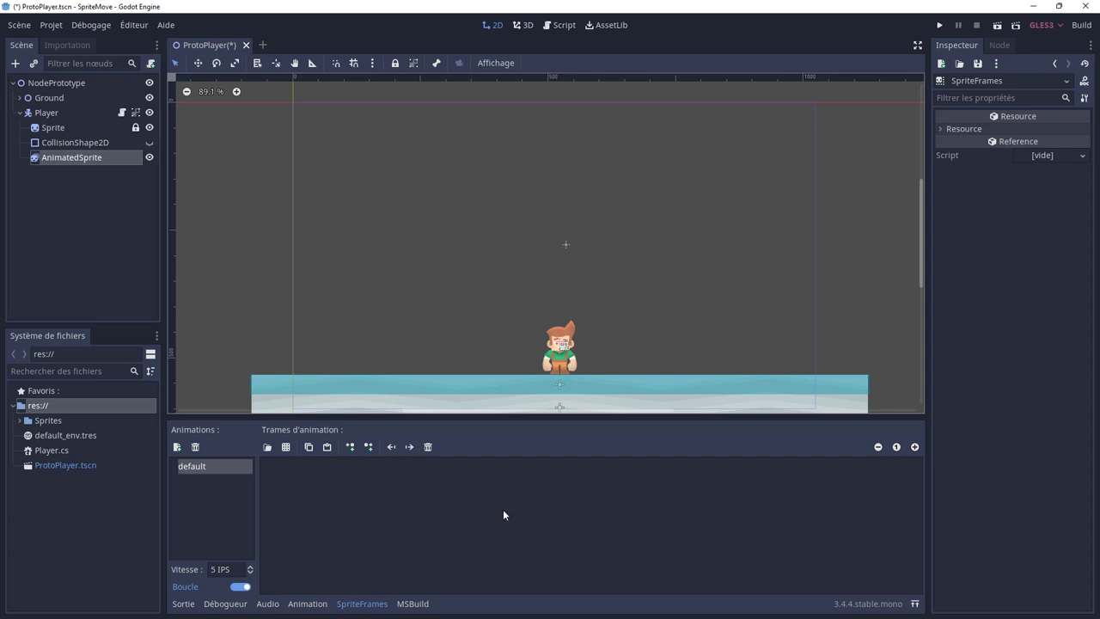
Save the SpriteFrames resource as Character_spriteframes.tres in Sprites/Kenney_Character_Toon
click(979, 66)
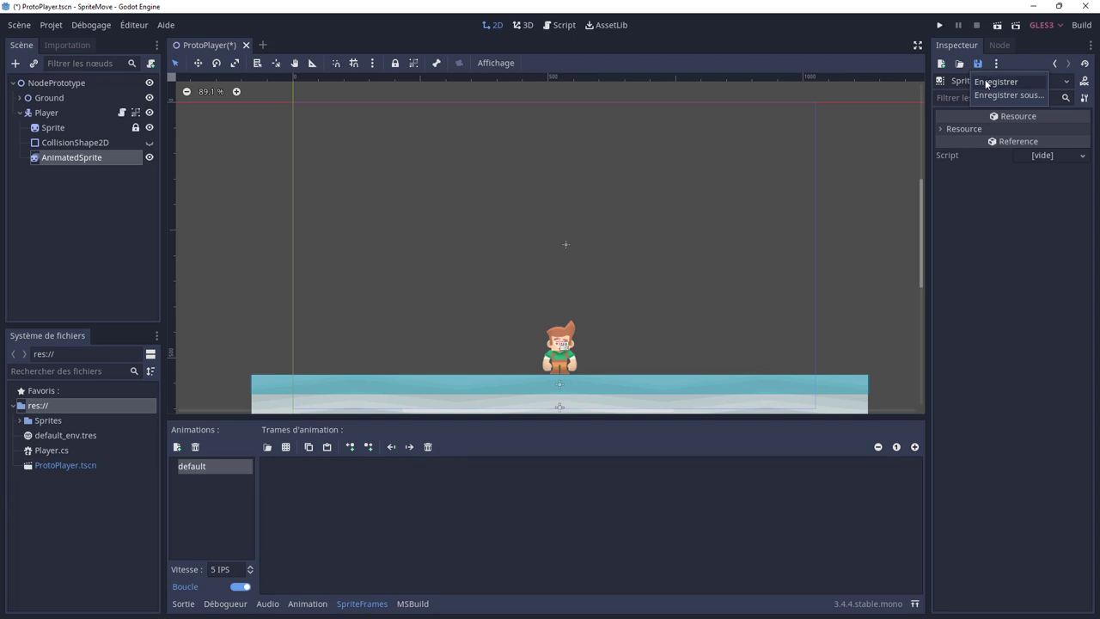
click(988, 81)
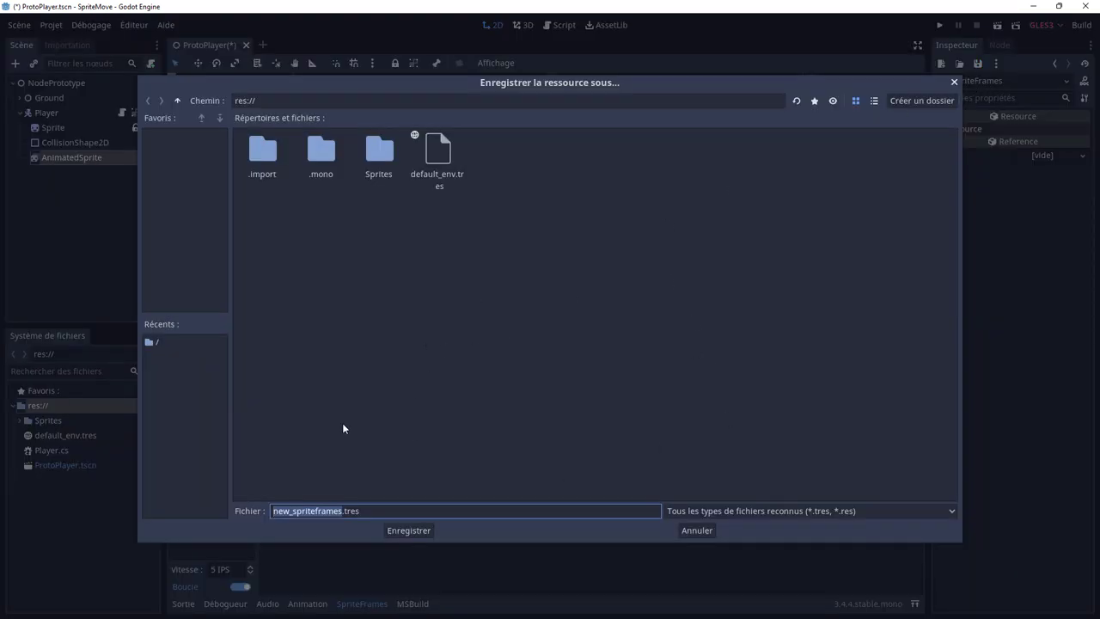
click(291, 511)
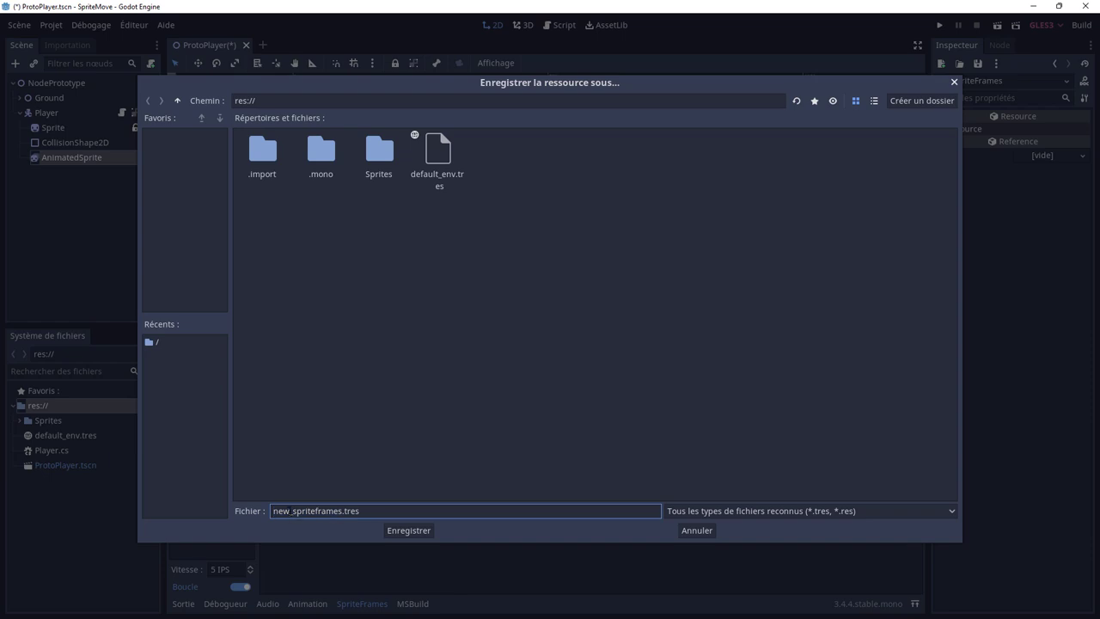
drag(286, 511, 267, 513)
text(C)
text(hara)
text(cter)
double_click(378, 166)
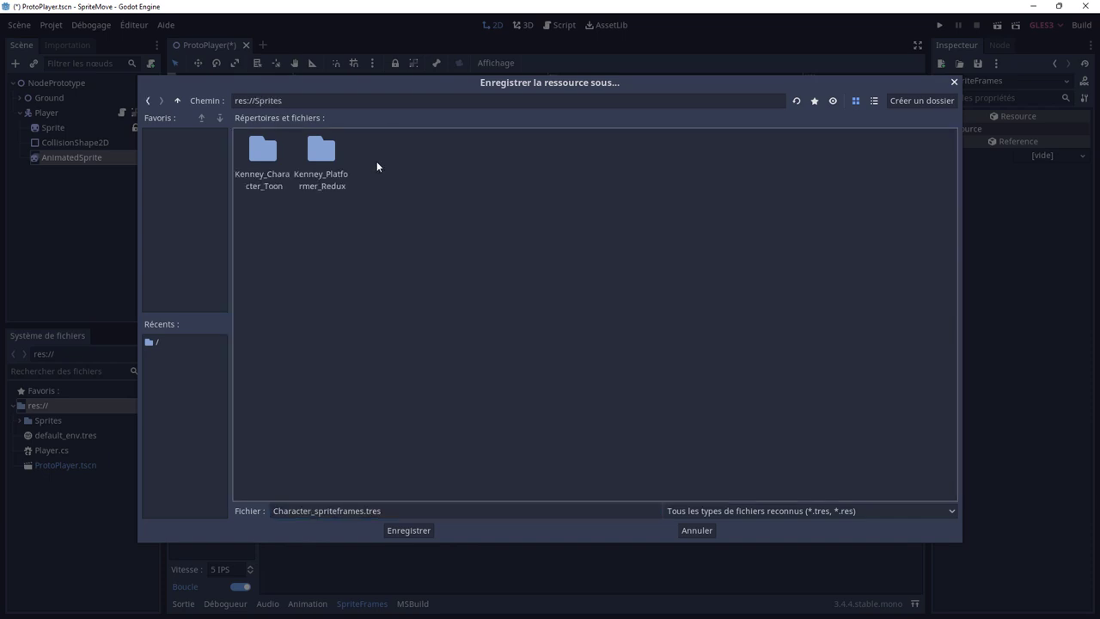
double_click(262, 160)
click(407, 531)
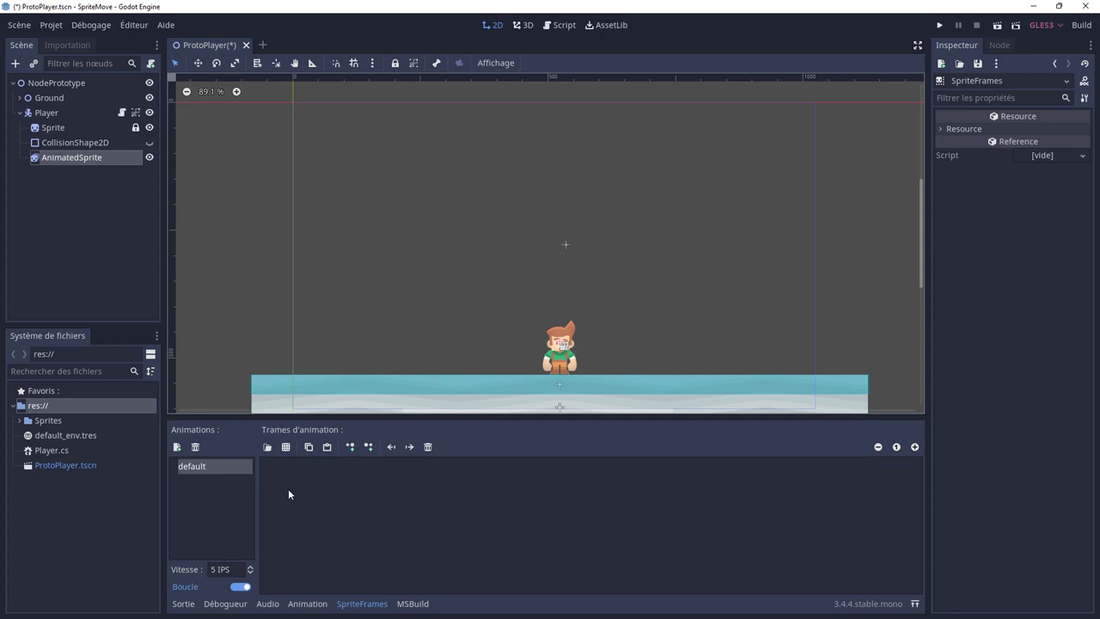
Expand Sprites/Kenney_Character_Toon in the FileSystem dock, widen it, and begin renaming the default animation
click(20, 421)
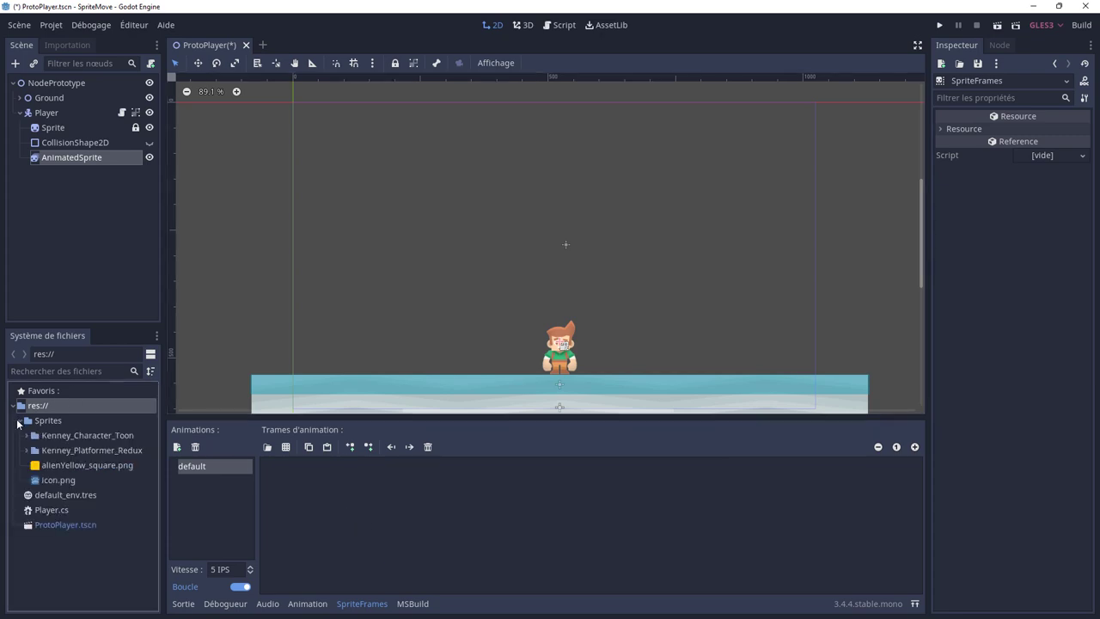
click(26, 436)
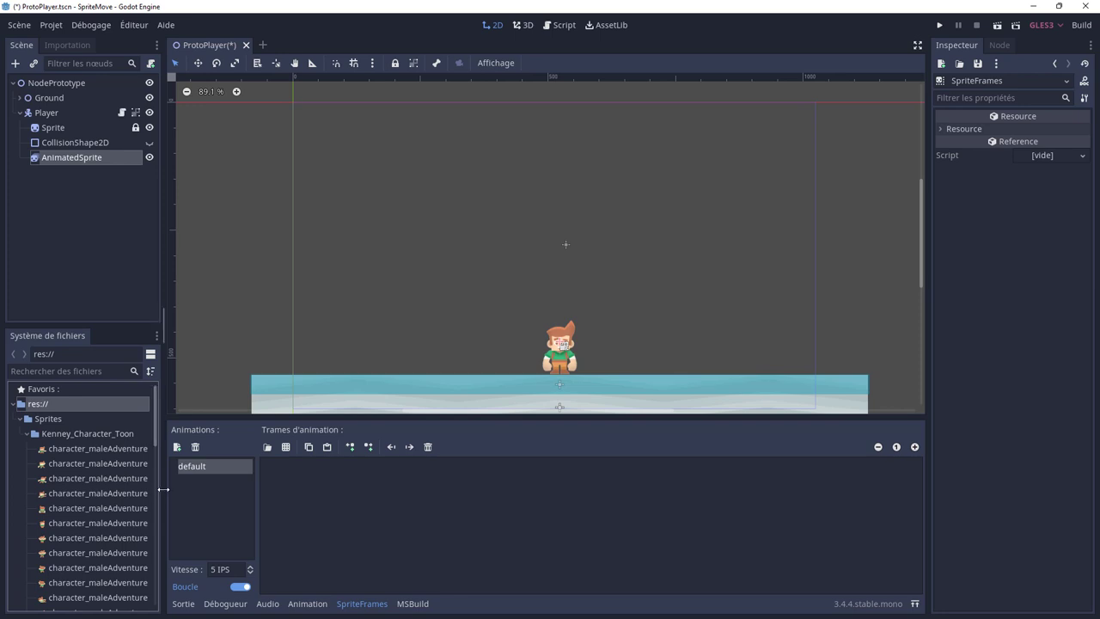
drag(163, 488, 242, 494)
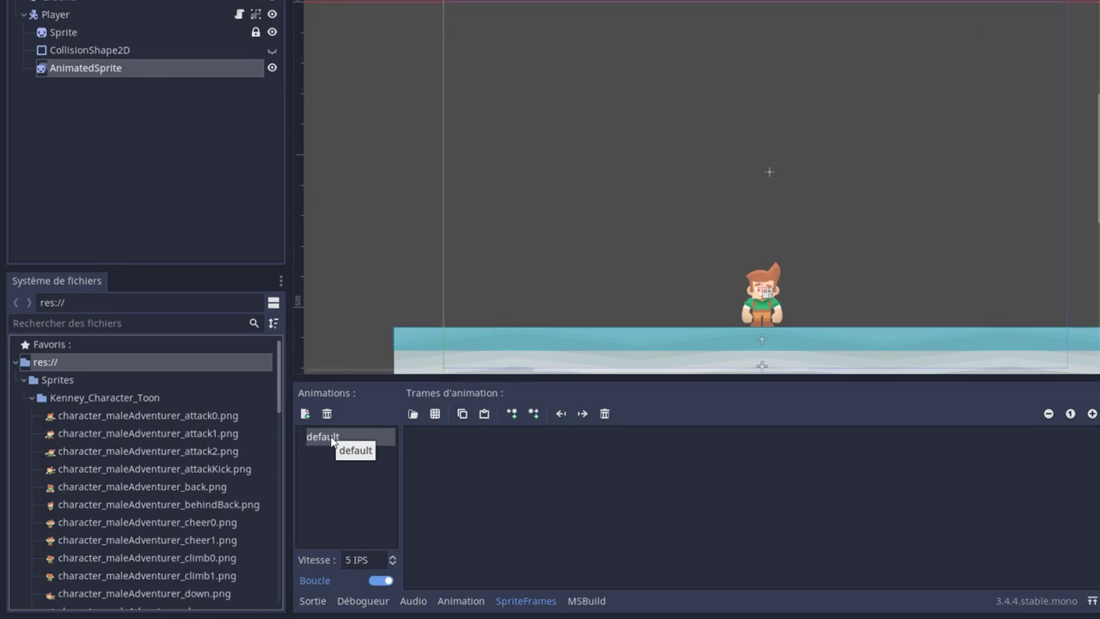
double_click(328, 437)
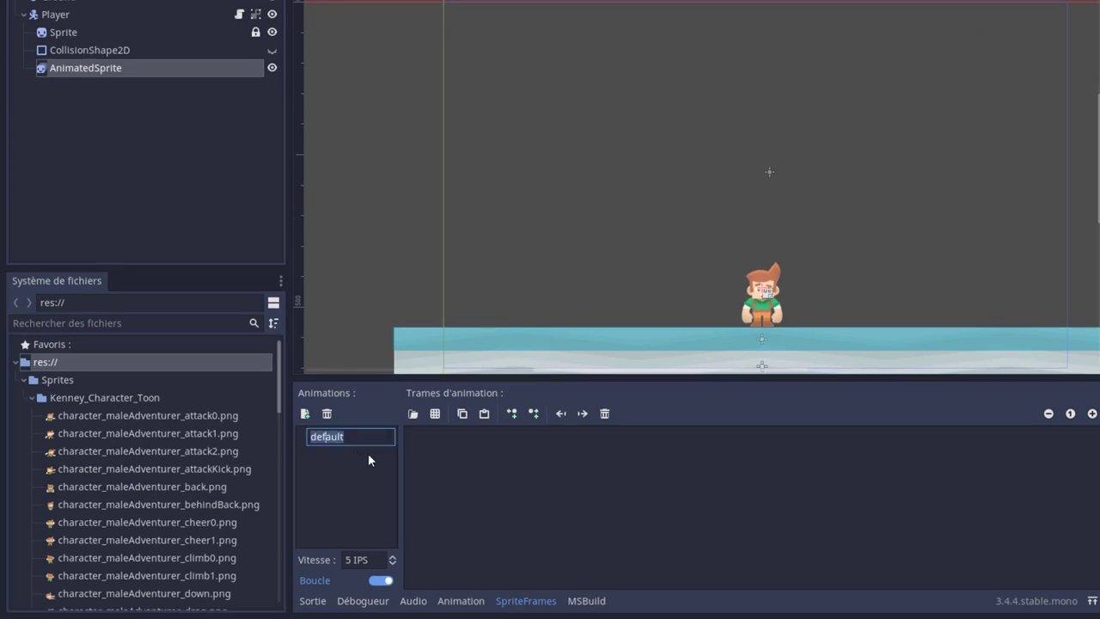
Rename the default animation to Idle, then bring up the add-frames-from-file picker
text(Idle)
key(Return)
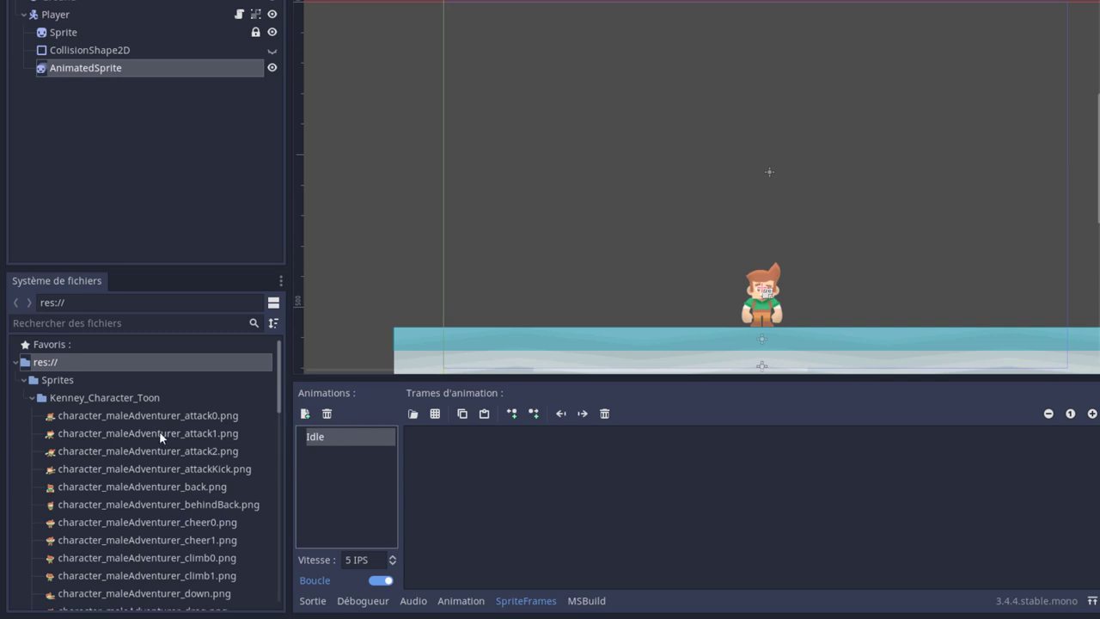
scroll(168, 451, down, 5)
scroll(170, 458, down, 2)
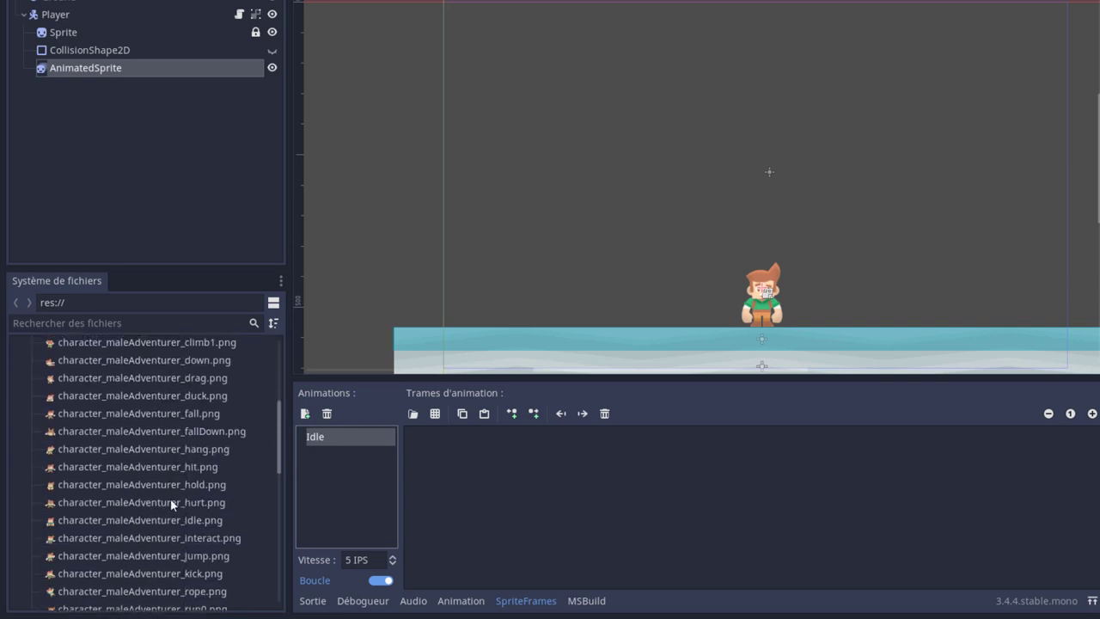
drag(128, 517, 494, 482)
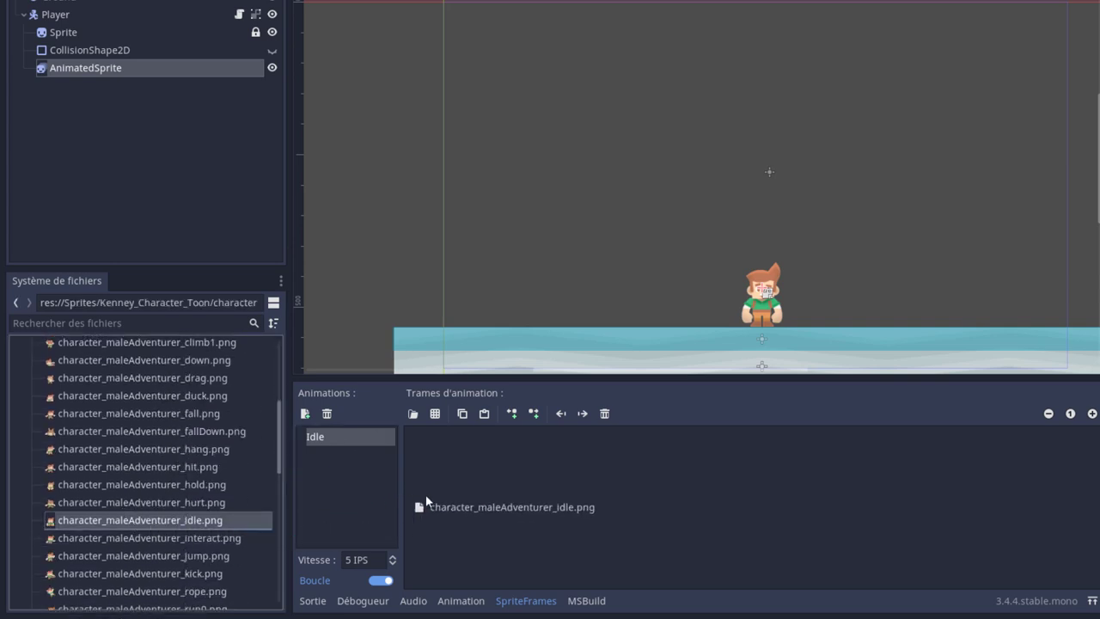
drag(495, 482, 149, 522)
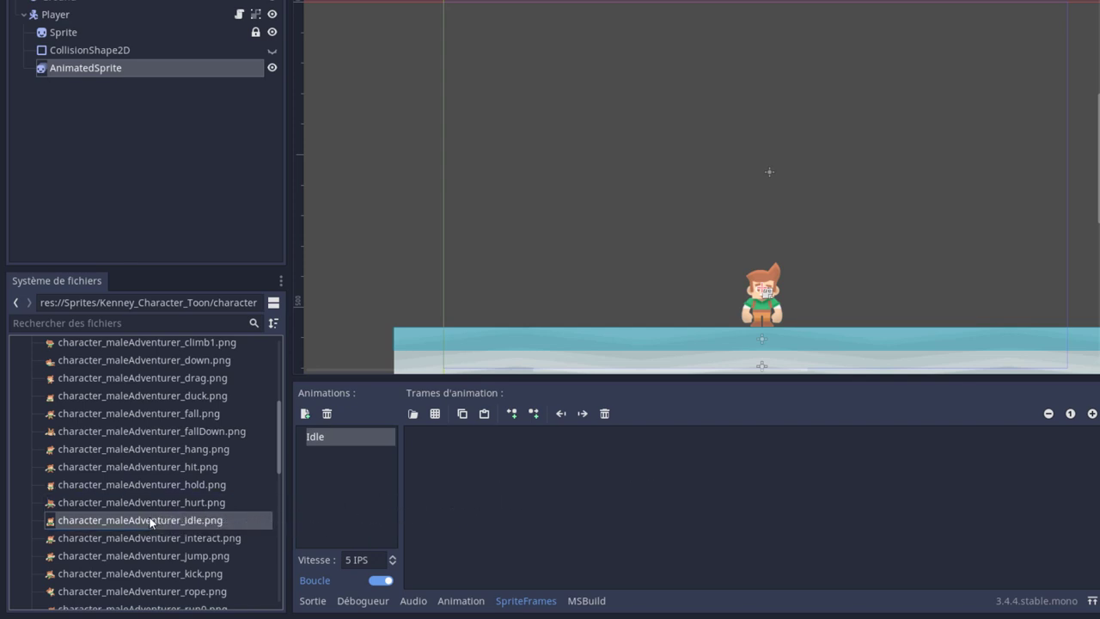
click(413, 415)
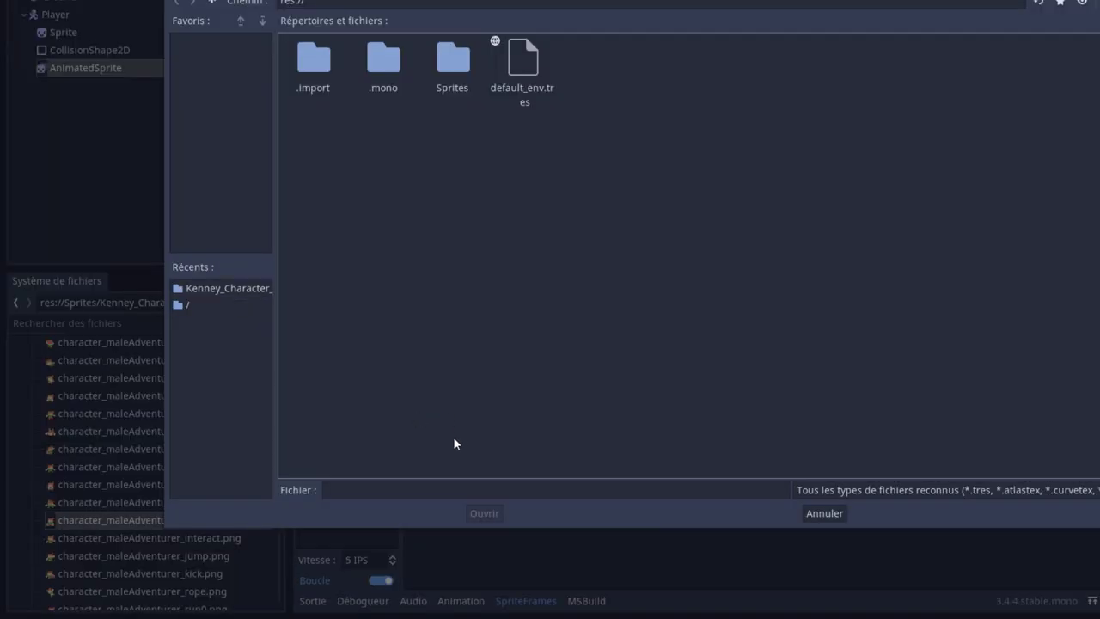
Browse the file picker into Sprites/Kenney_Character_Toon, then close it without adding frames
double_click(451, 67)
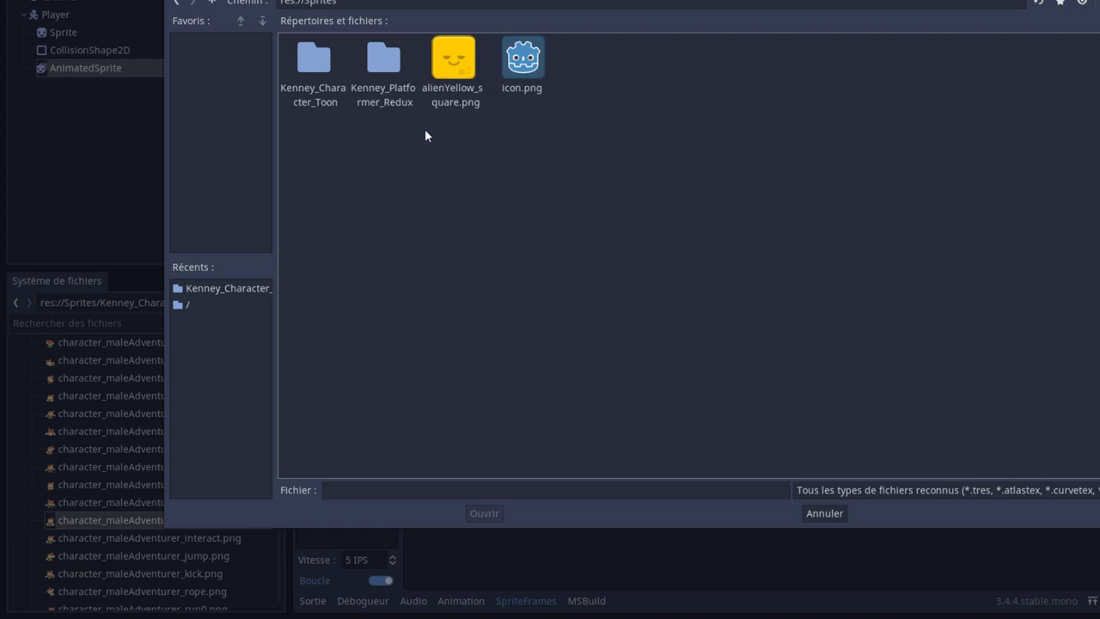
double_click(387, 63)
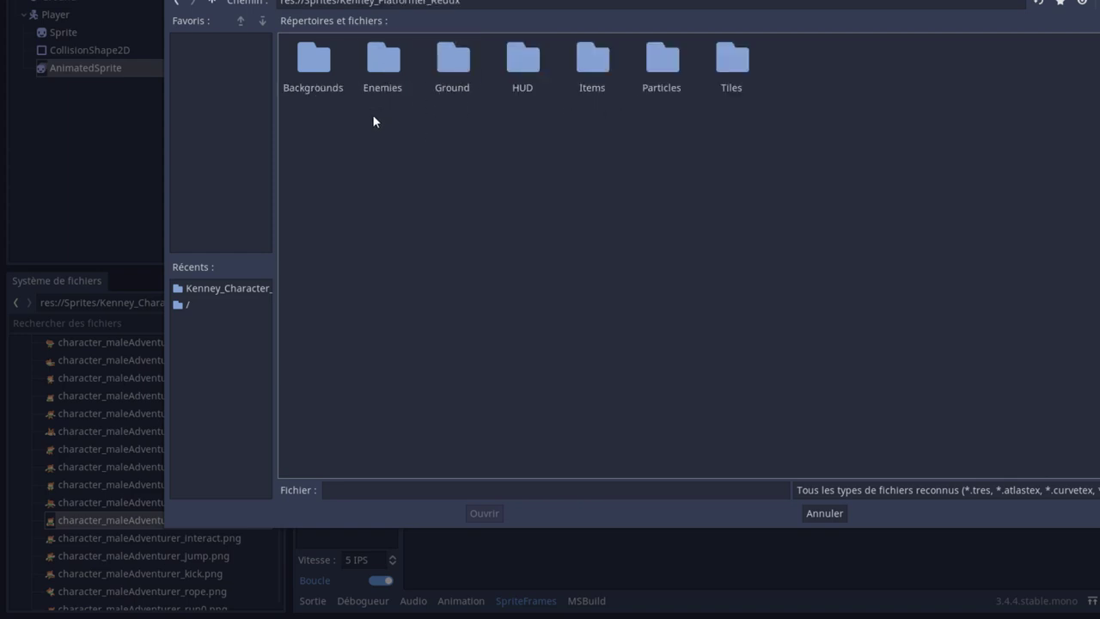
click(213, 2)
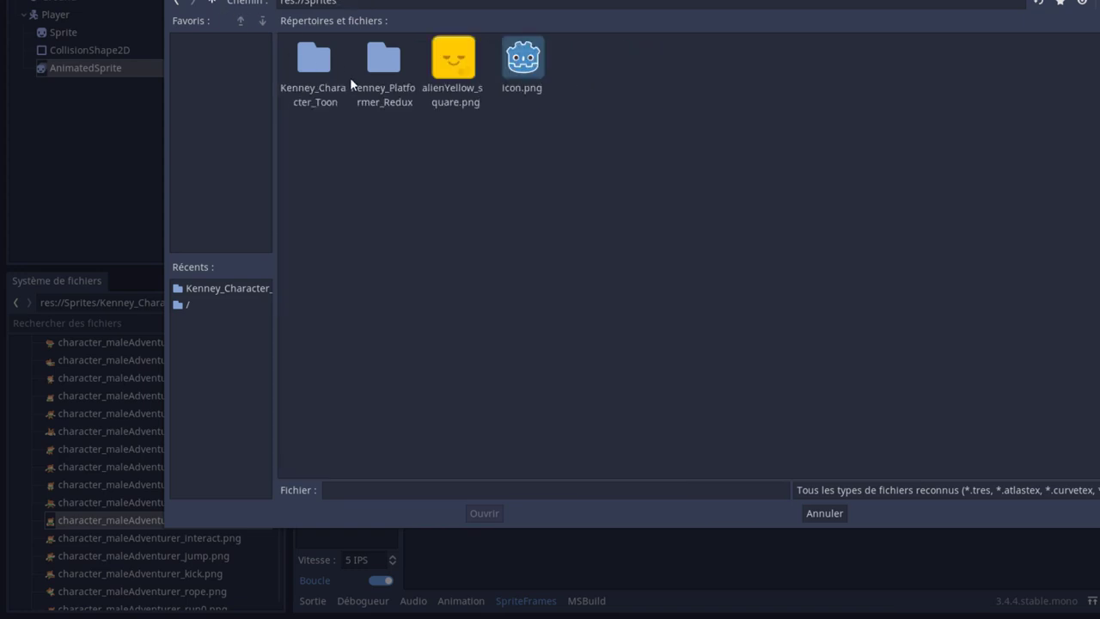
double_click(317, 66)
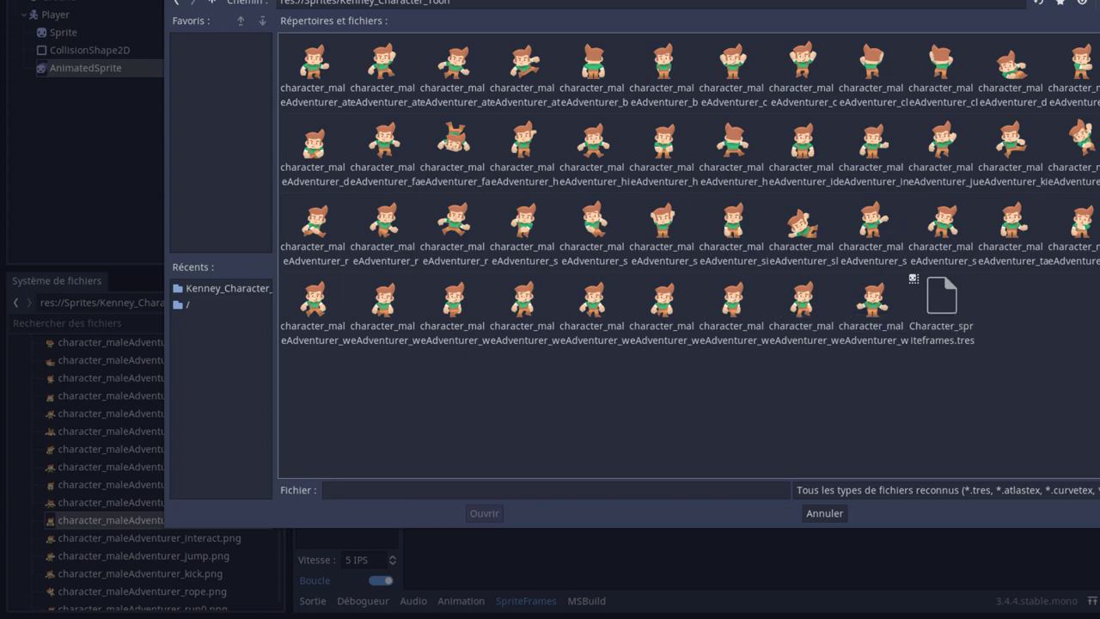
key(Escape)
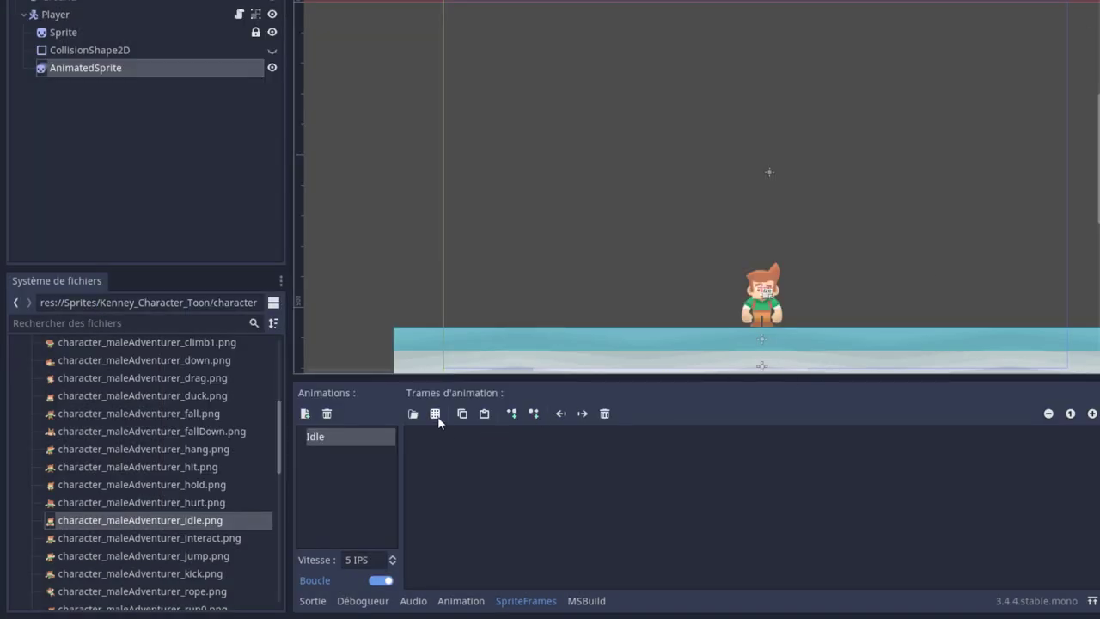
Drag character_maleAdventurer_idle.png into the Idle animation as frame 0
click(436, 415)
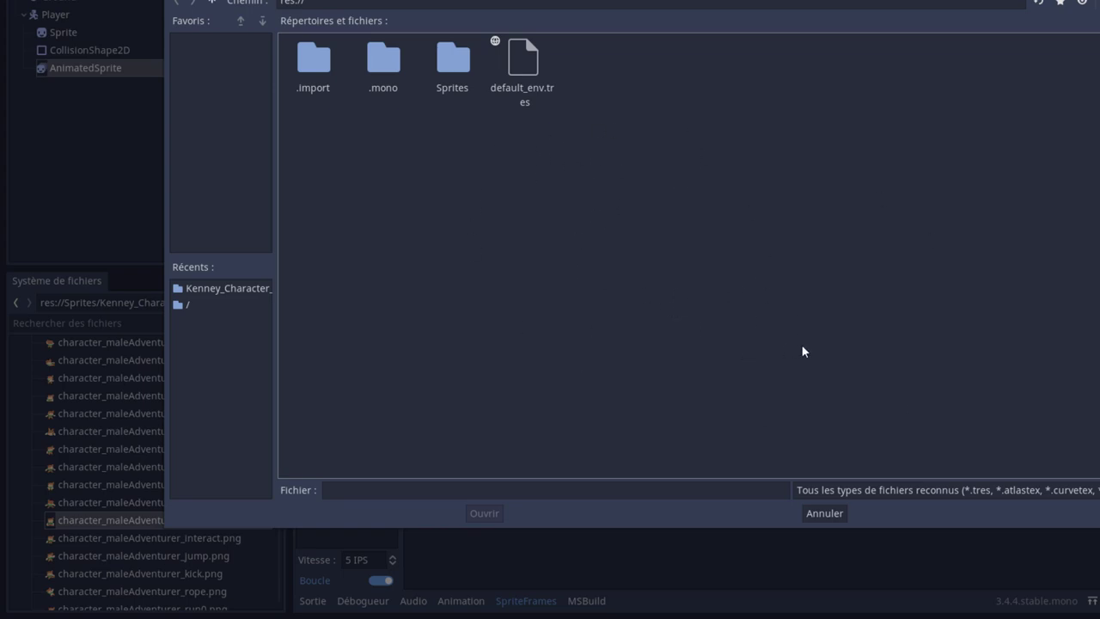
key(Escape)
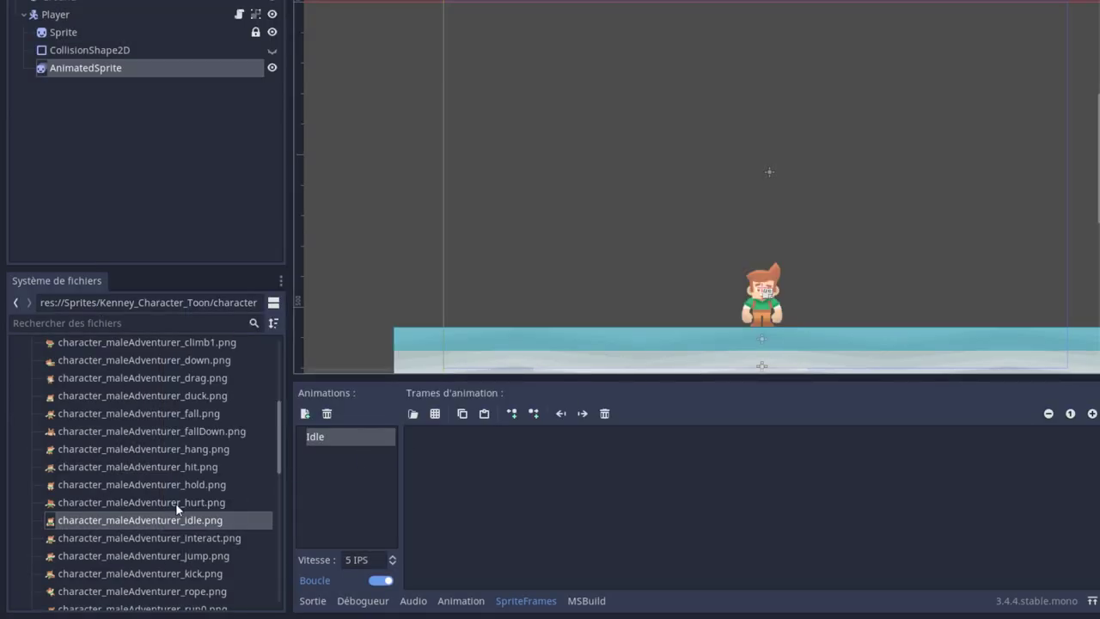
drag(143, 521, 529, 519)
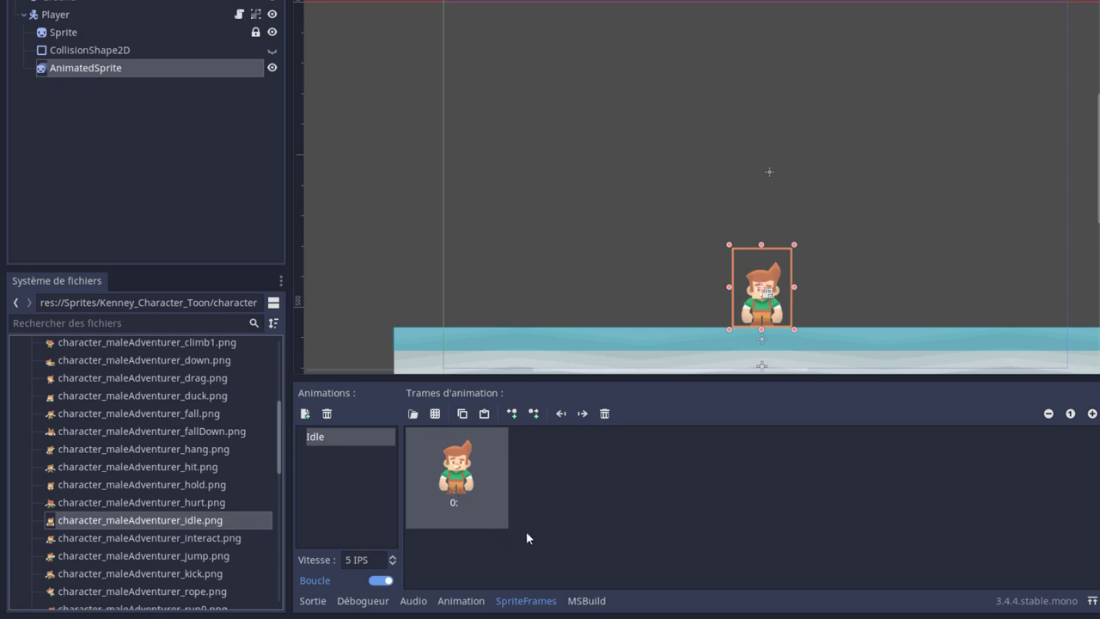
Find the interact image in FileSystem and open the AnimatedSprite's Character_spriteframes.tres frames
scroll(195, 498, down, 2)
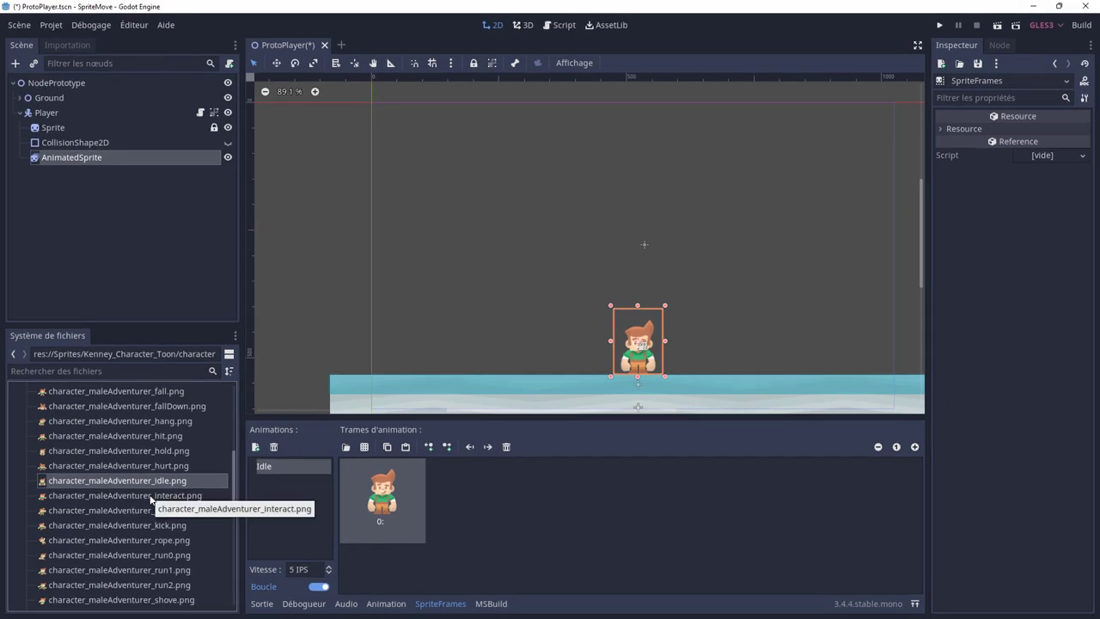
click(150, 496)
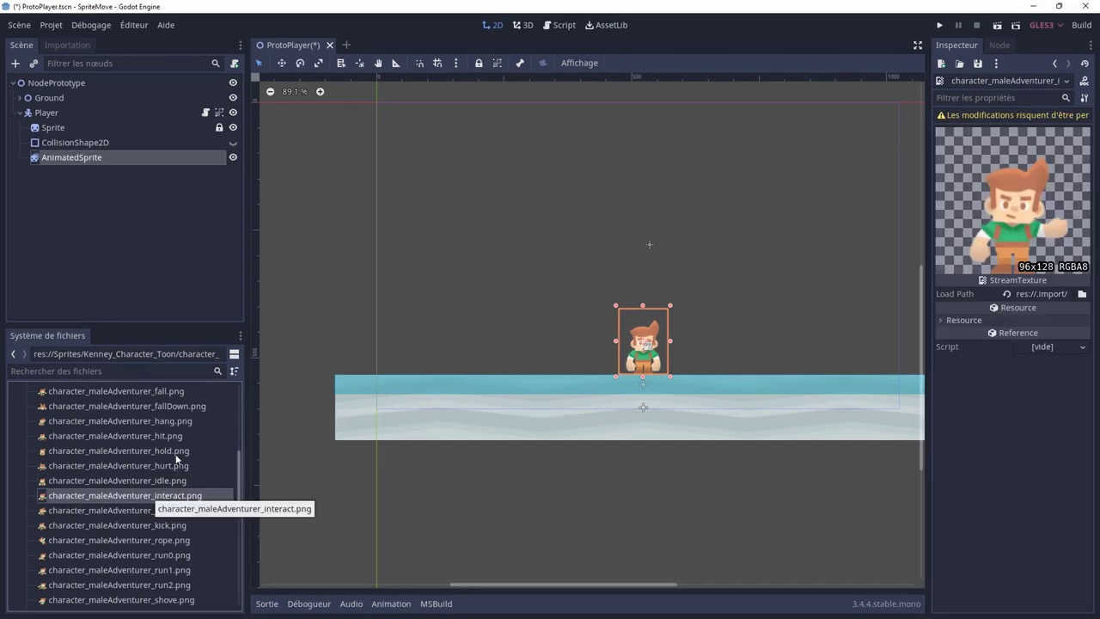
click(80, 157)
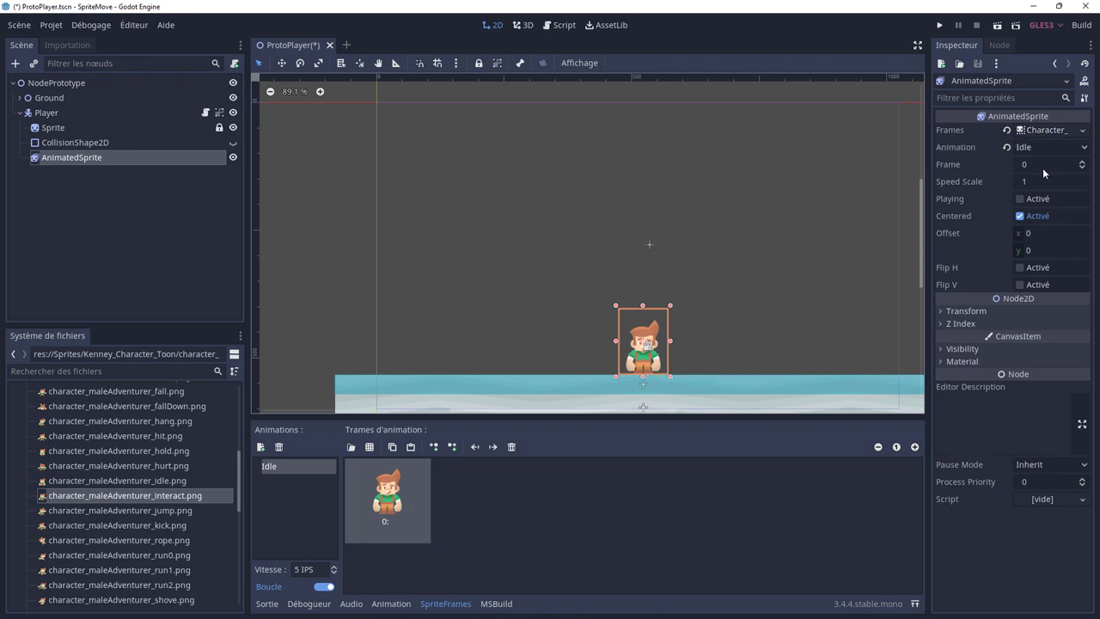
click(1038, 130)
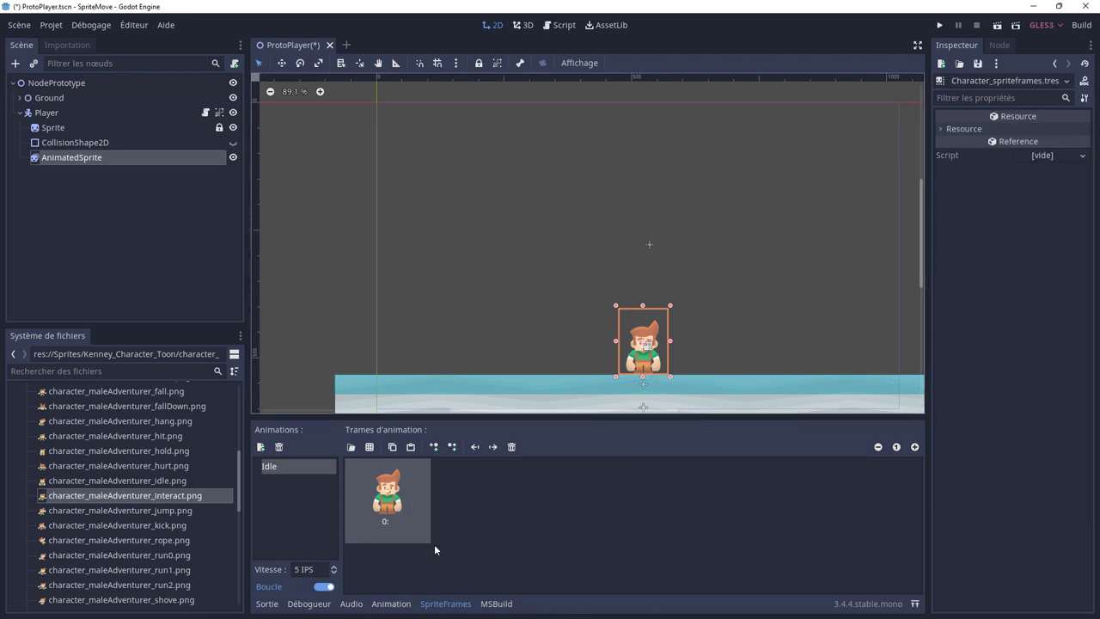
Add character_maleAdventurer_interact.png to the Idle animation as frame 1
mouse_move(160, 495)
mouse_down()
mouse_move(271, 494)
mouse_move(513, 557)
mouse_up()
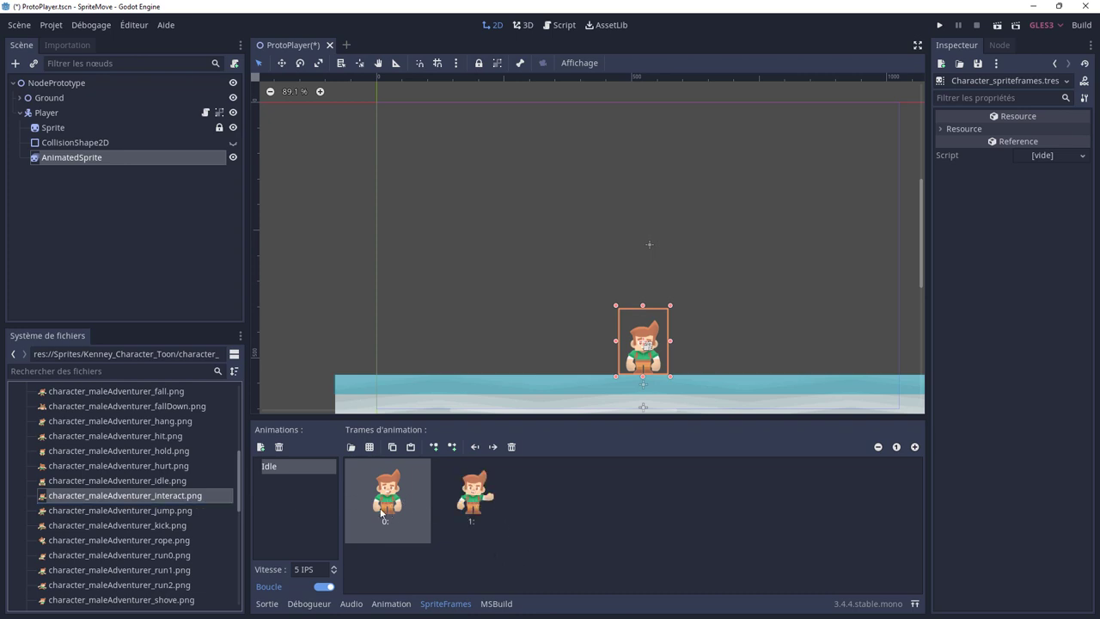
click(467, 500)
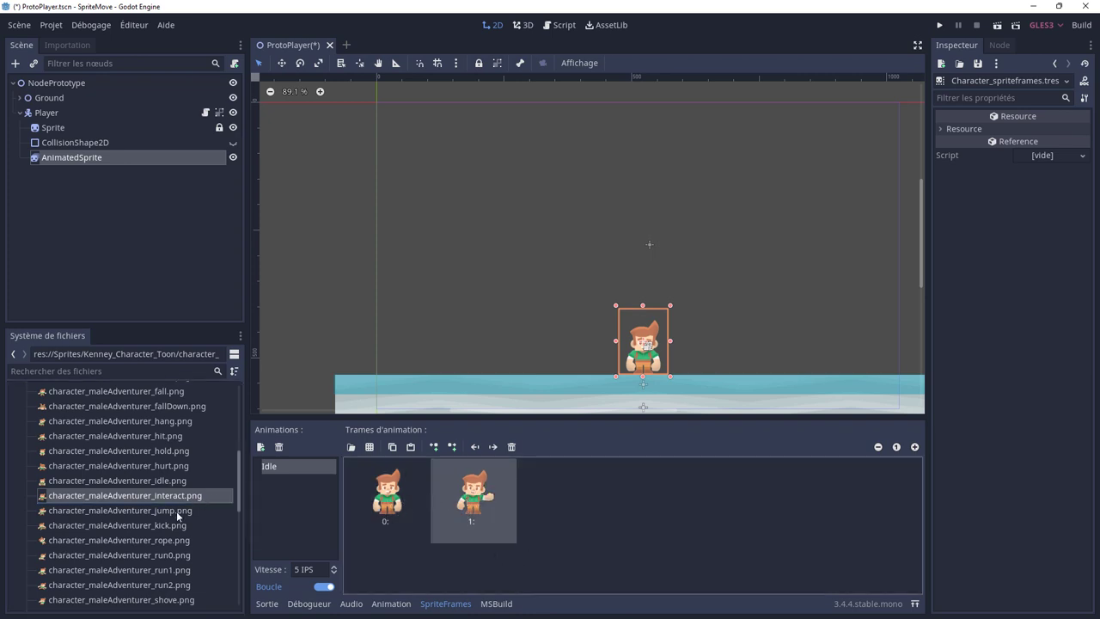
scroll(176, 511, down, 2)
scroll(178, 517, down, 1)
scroll(178, 517, down, 1)
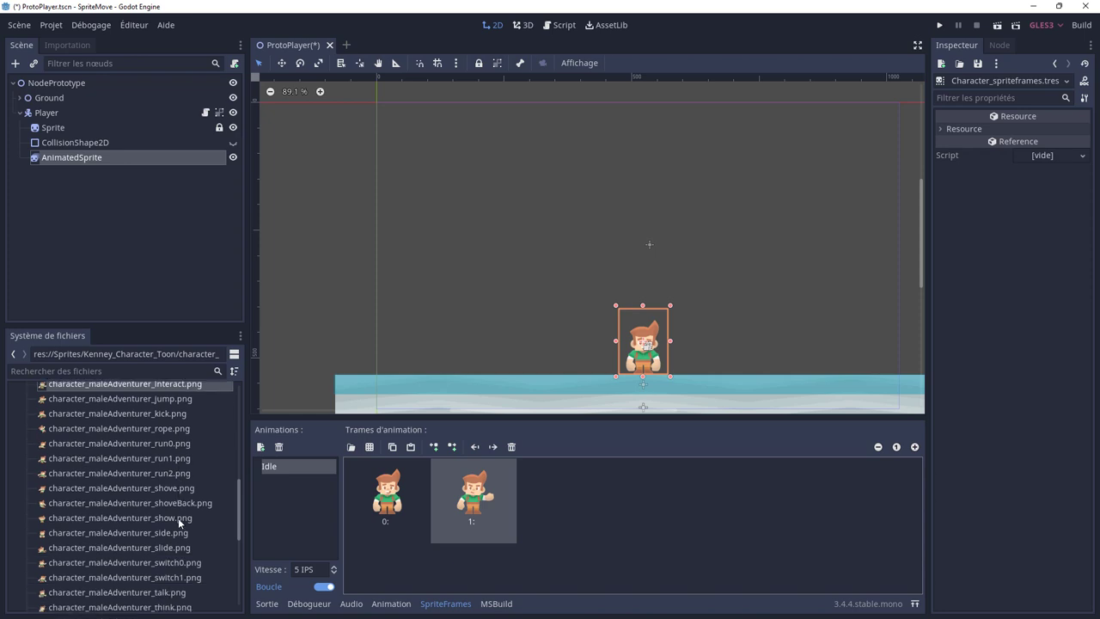
scroll(178, 518, down, 1)
scroll(178, 517, down, 3)
scroll(178, 517, down, 3)
scroll(178, 517, up, 4)
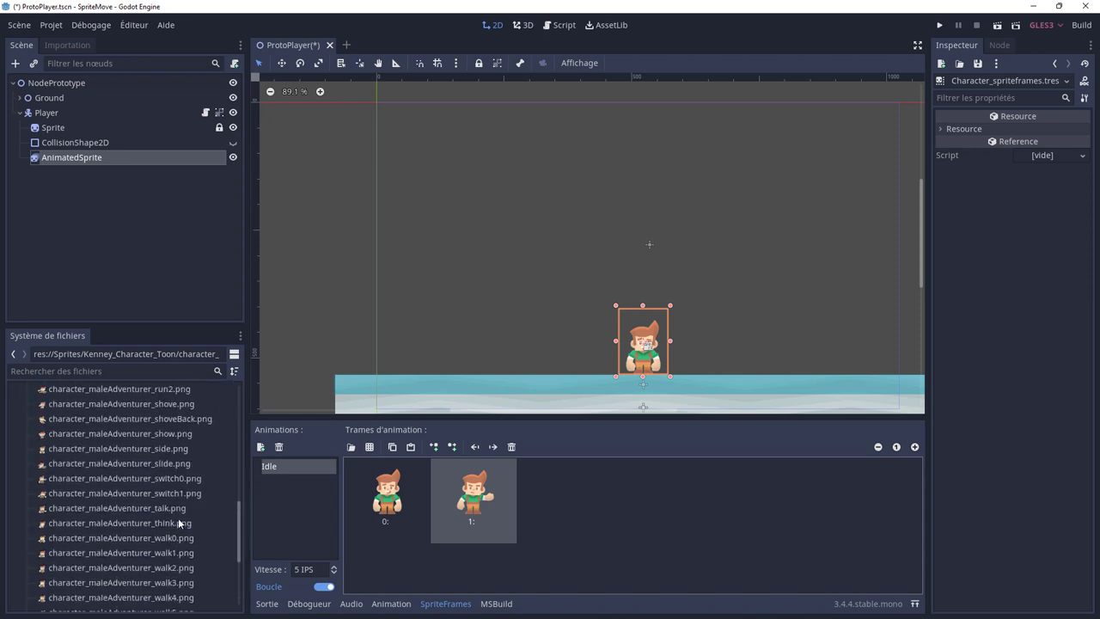
scroll(178, 522, up, 2)
scroll(178, 522, up, 2)
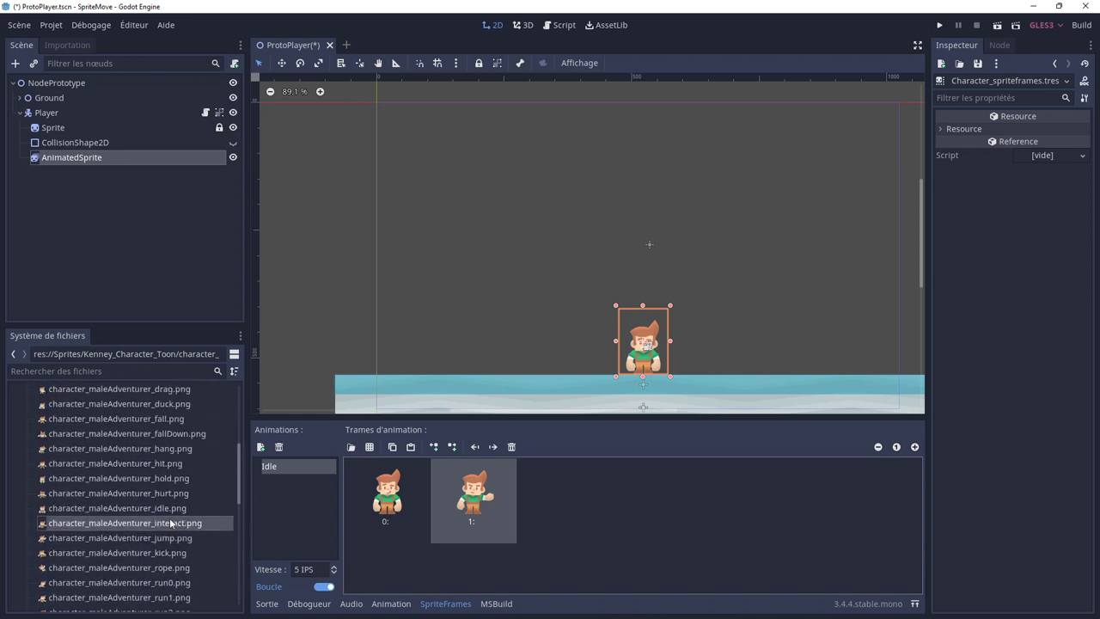
scroll(174, 507, up, 1)
scroll(174, 506, up, 2)
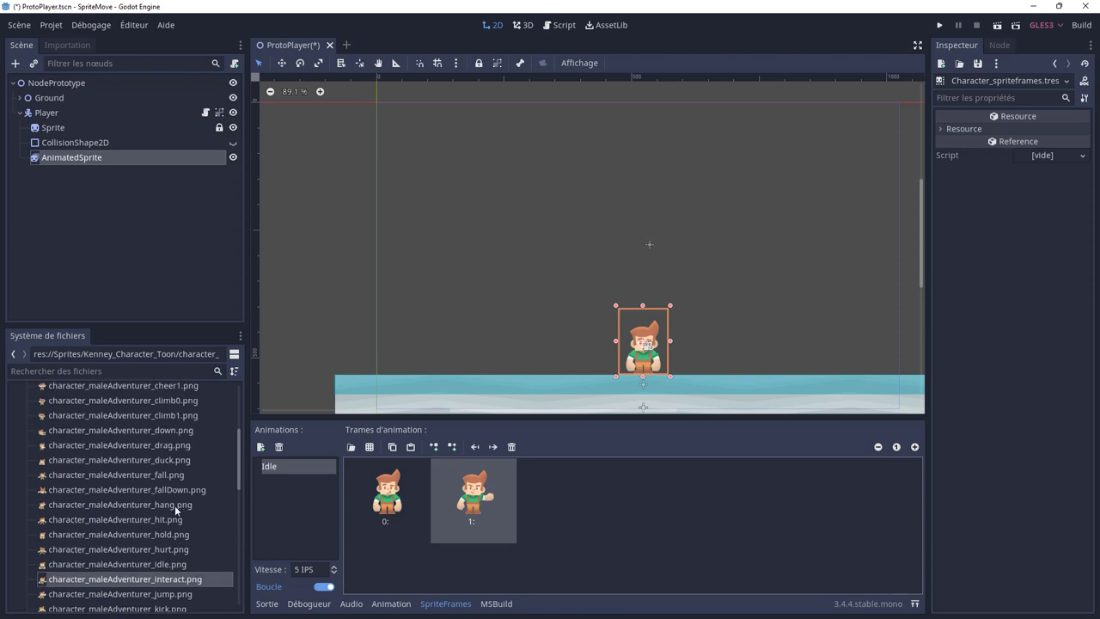
scroll(174, 505, up, 2)
scroll(175, 505, up, 2)
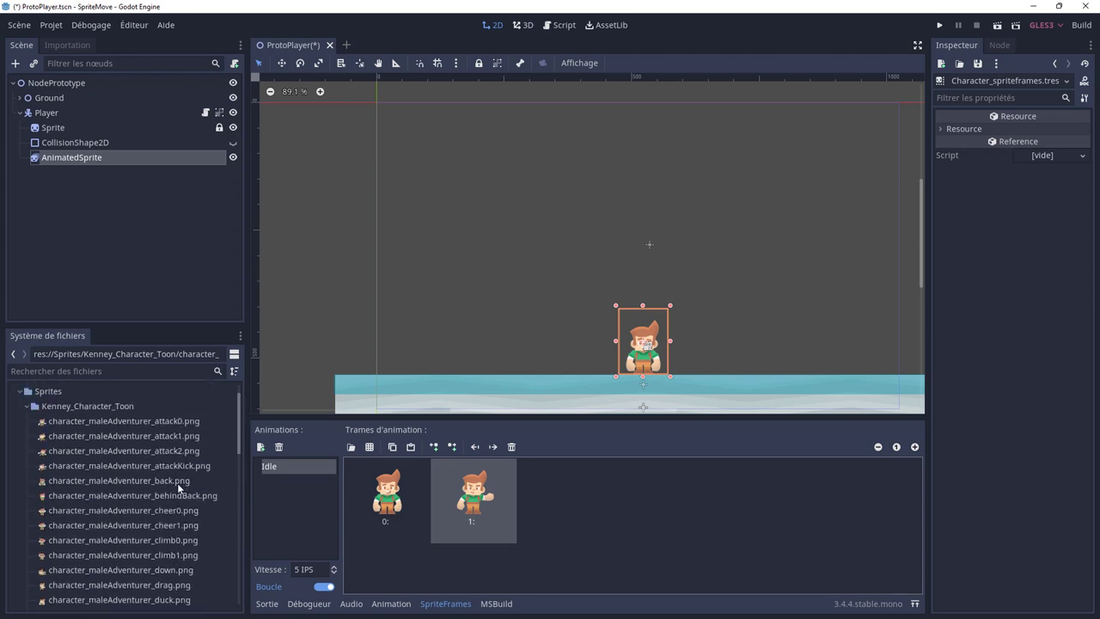
scroll(176, 507, down, 1)
scroll(174, 516, down, 1)
scroll(174, 513, down, 1)
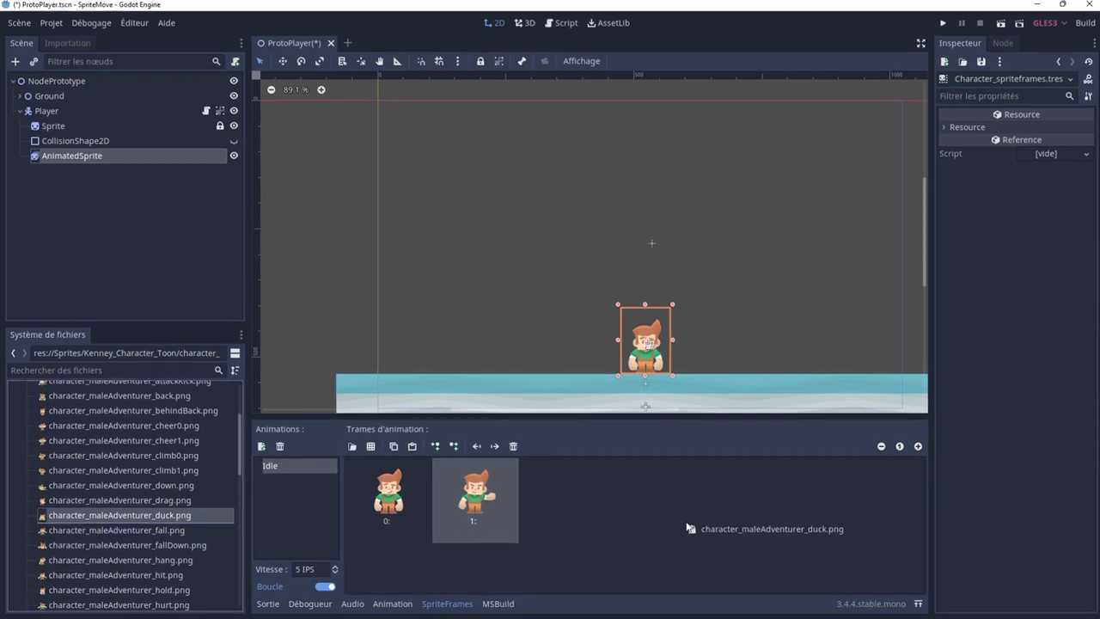
drag(165, 515, 607, 551)
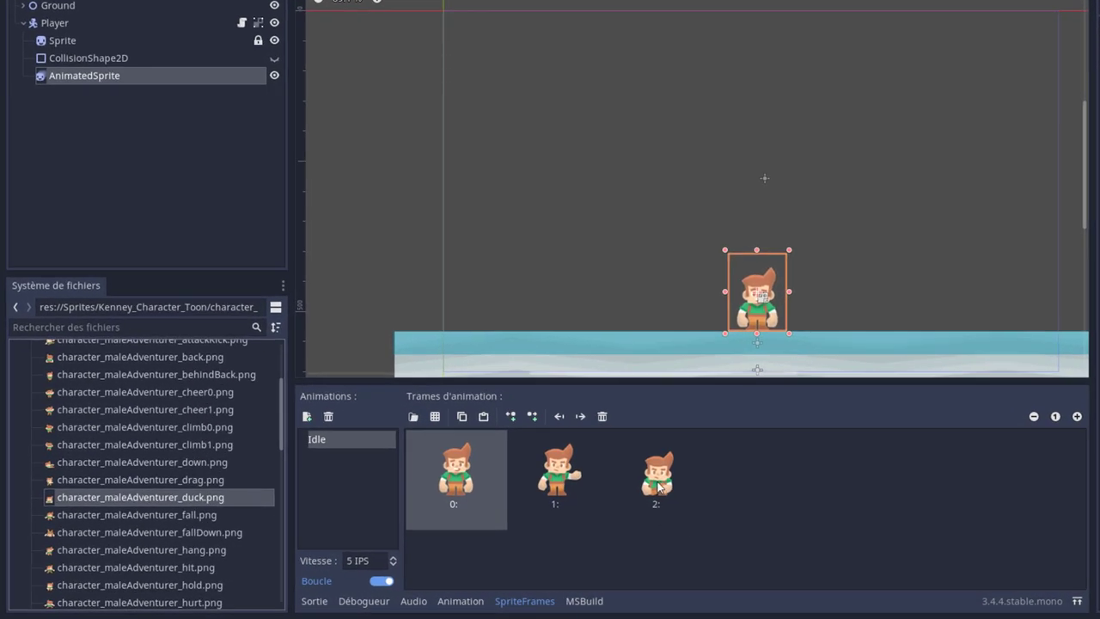
click(658, 516)
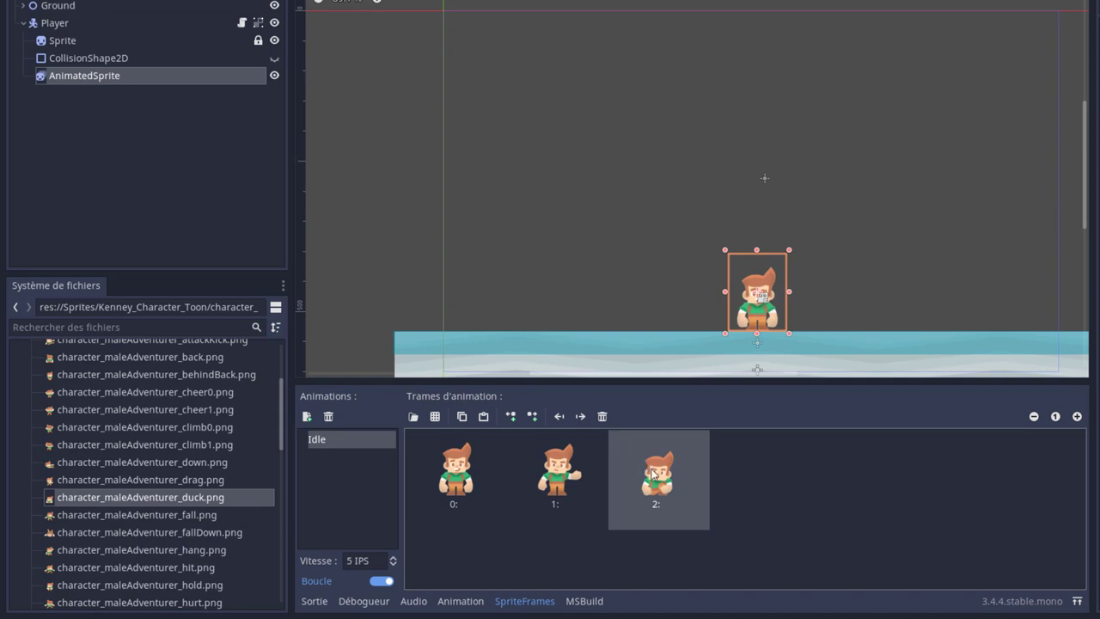
click(559, 416)
click(580, 416)
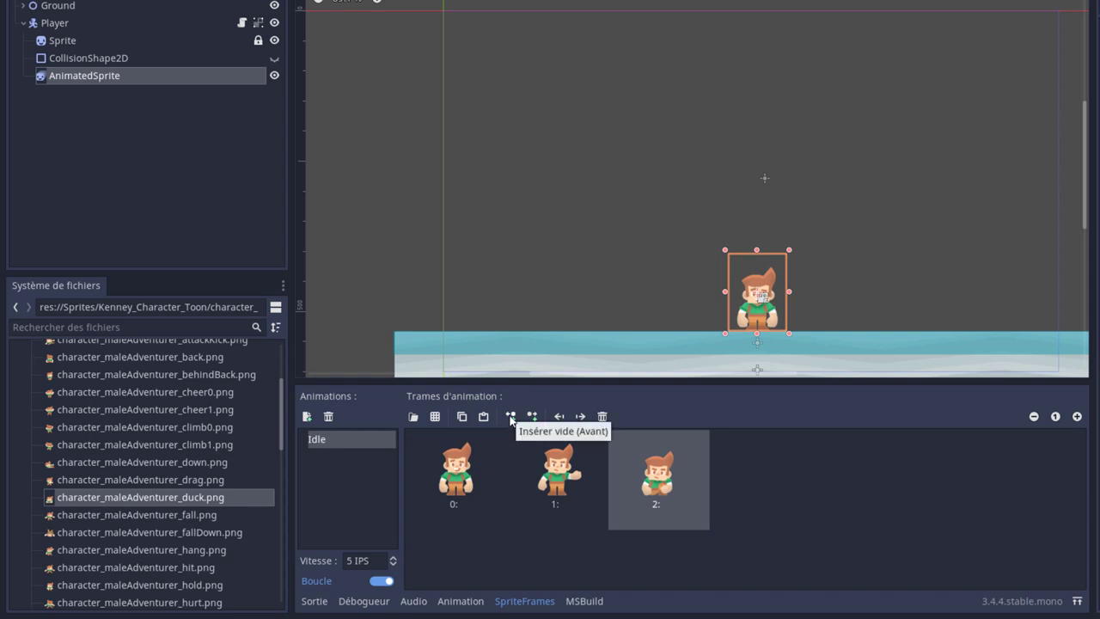
click(511, 418)
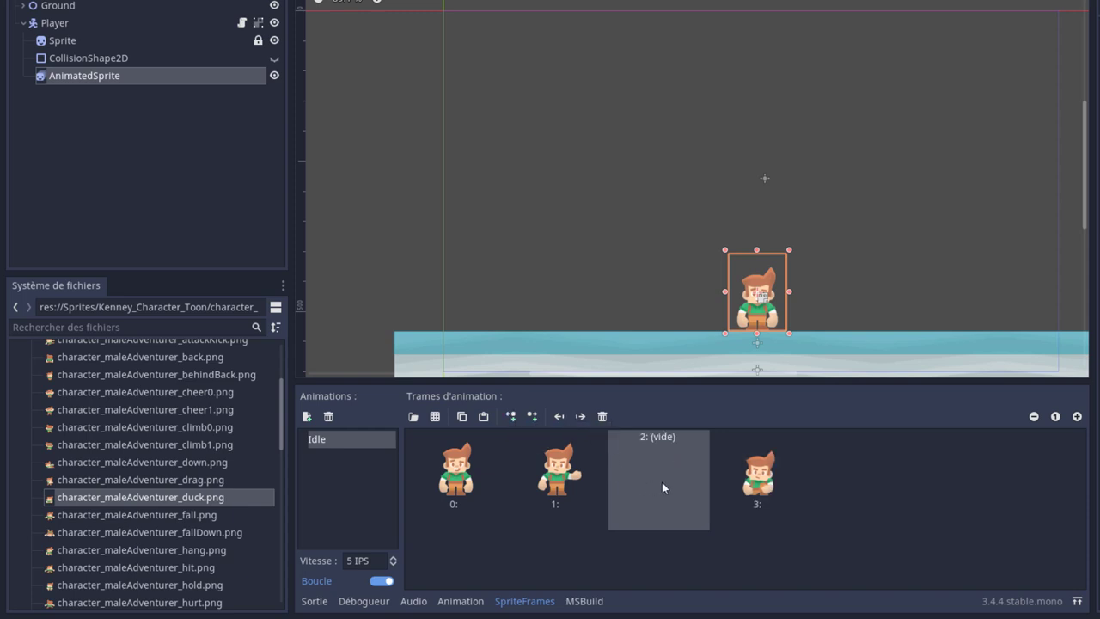
click(603, 418)
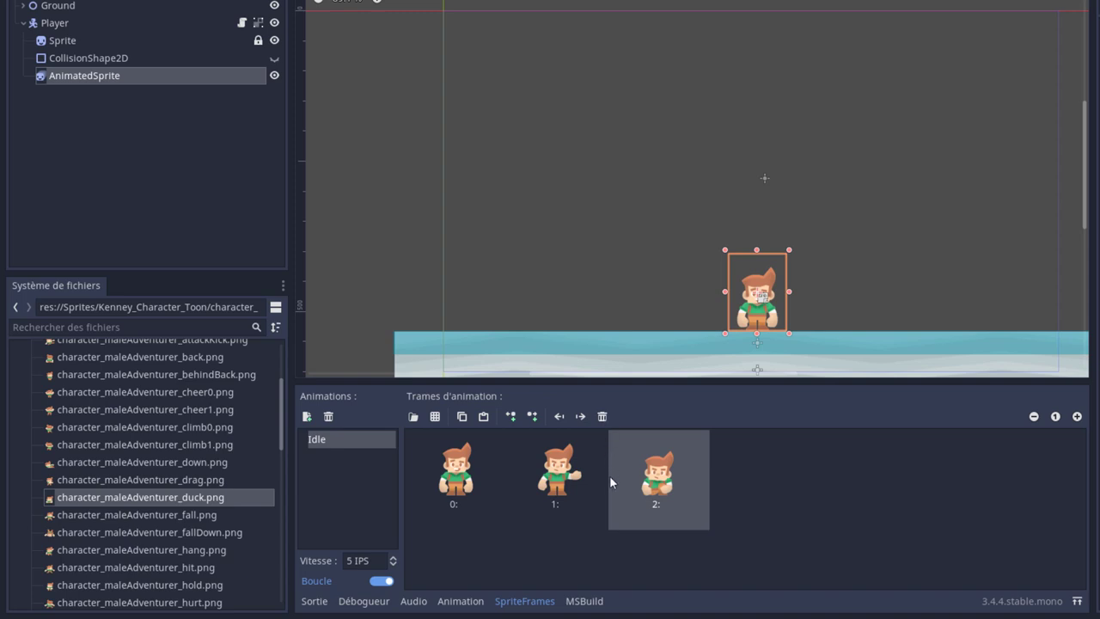
click(602, 416)
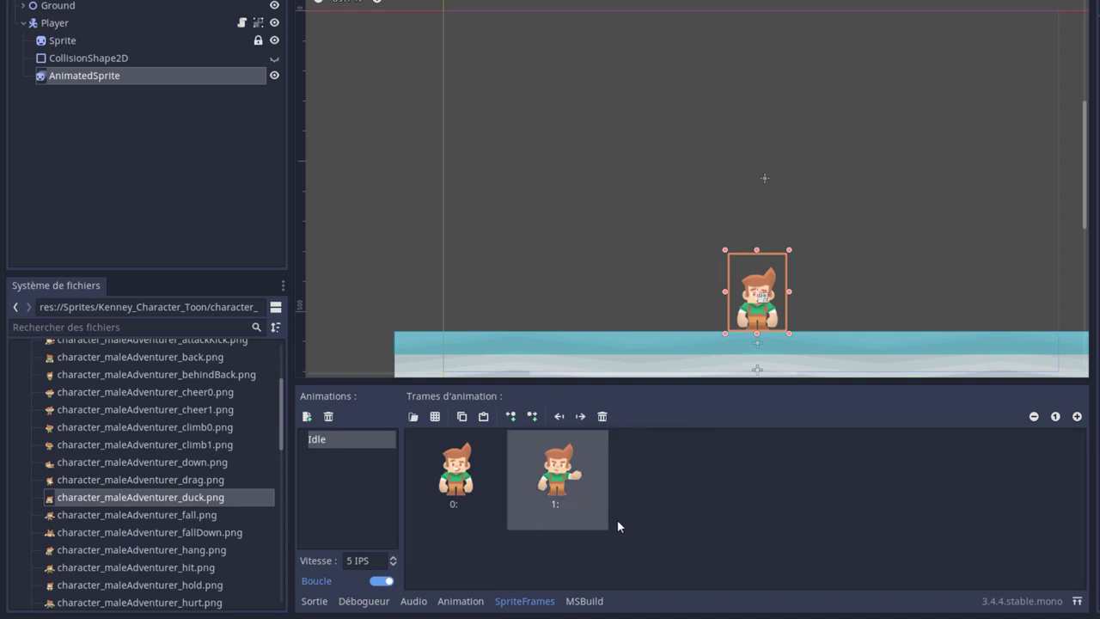
scroll(215, 484, down, 2)
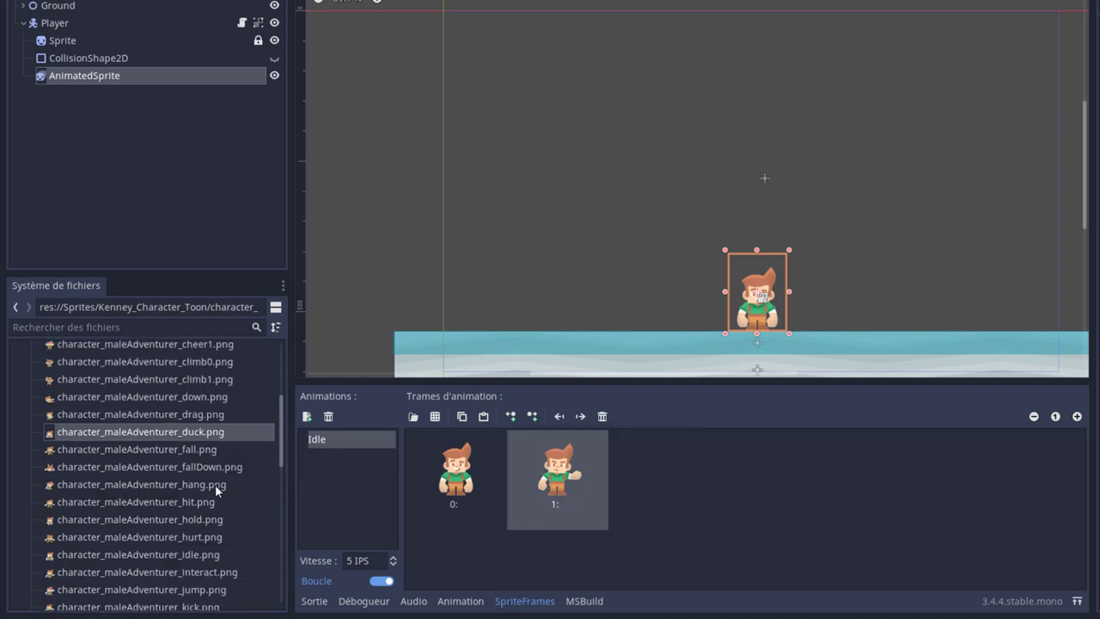
scroll(215, 484, down, 2)
scroll(215, 484, down, 1)
scroll(215, 484, down, 2)
scroll(215, 484, down, 2)
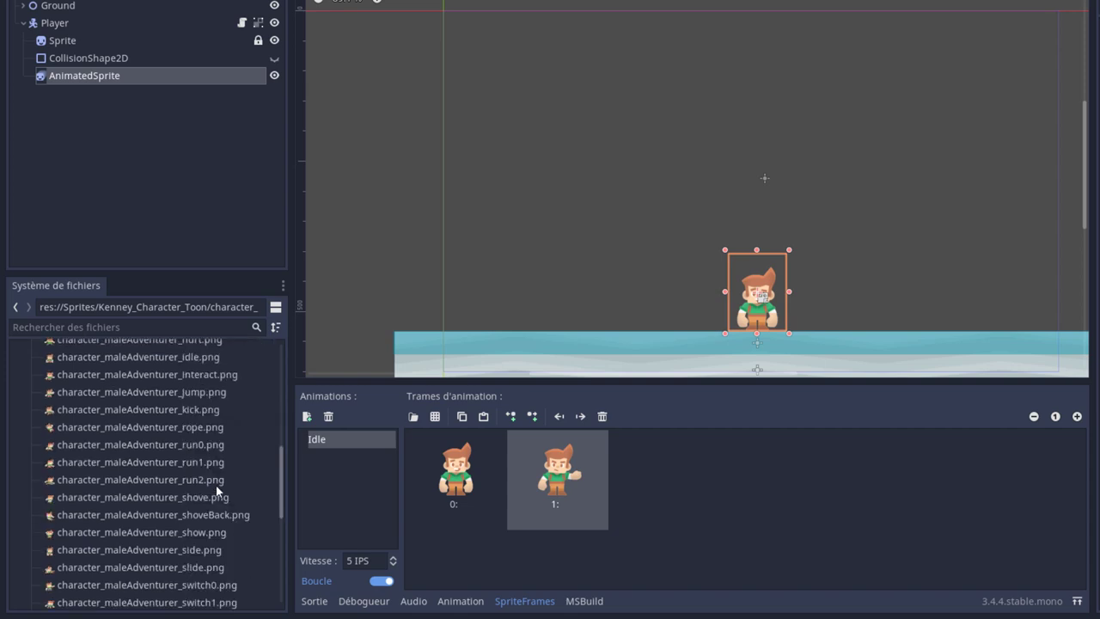
scroll(215, 484, down, 1)
scroll(215, 484, down, 2)
scroll(216, 484, down, 2)
scroll(216, 485, down, 1)
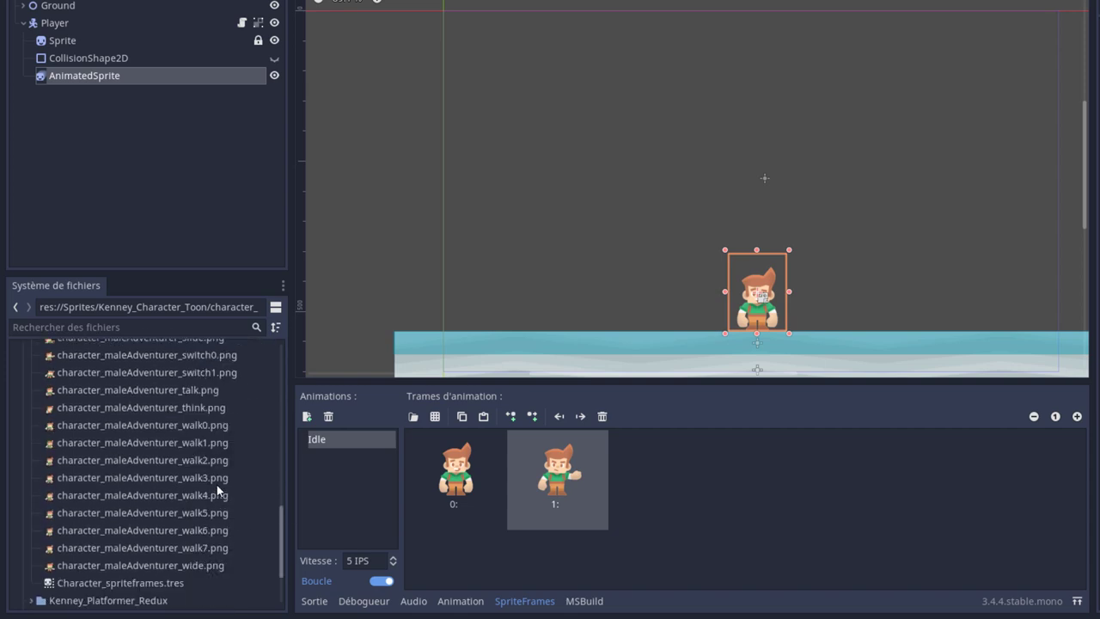
click(199, 563)
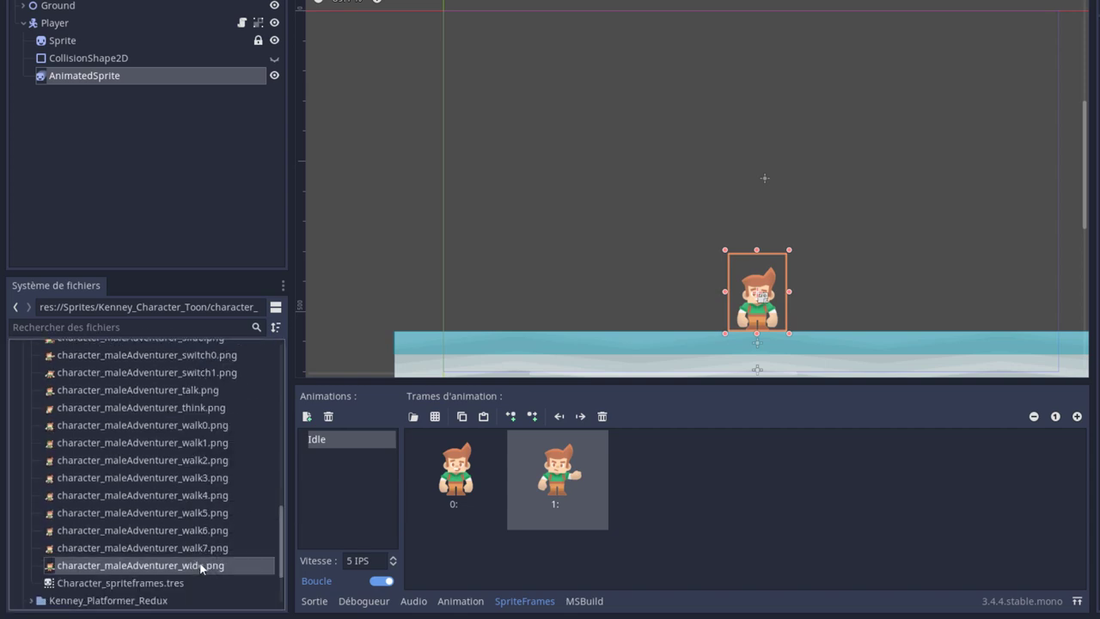
Add character_maleAdventurer_wide.png as the third Idle frame, set Animation to Idle, and turn Playing on
drag(200, 565, 681, 506)
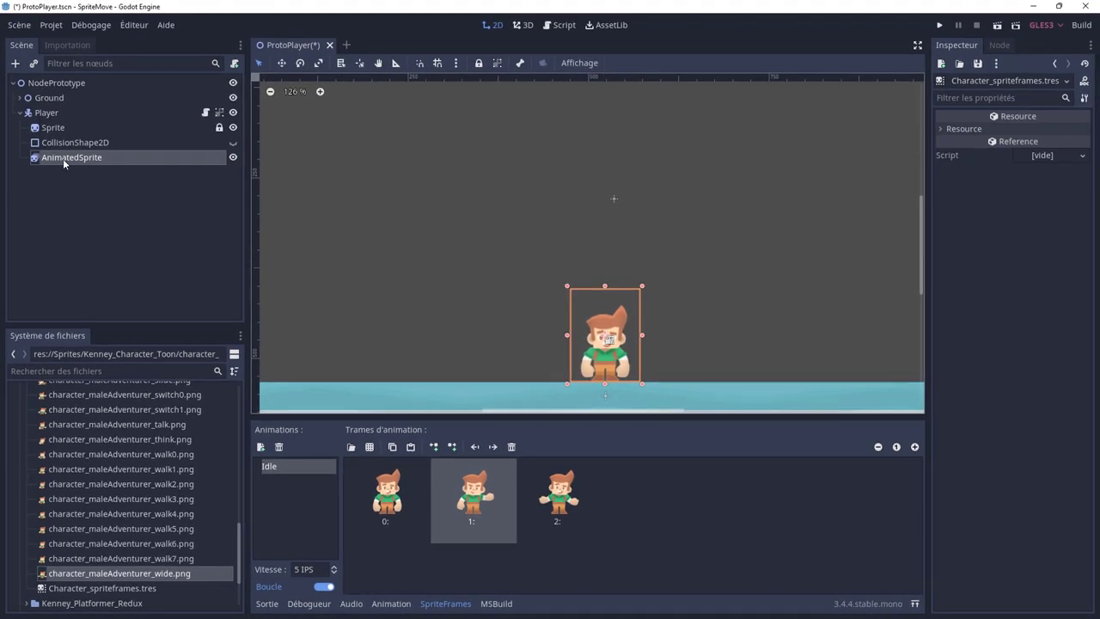
click(64, 160)
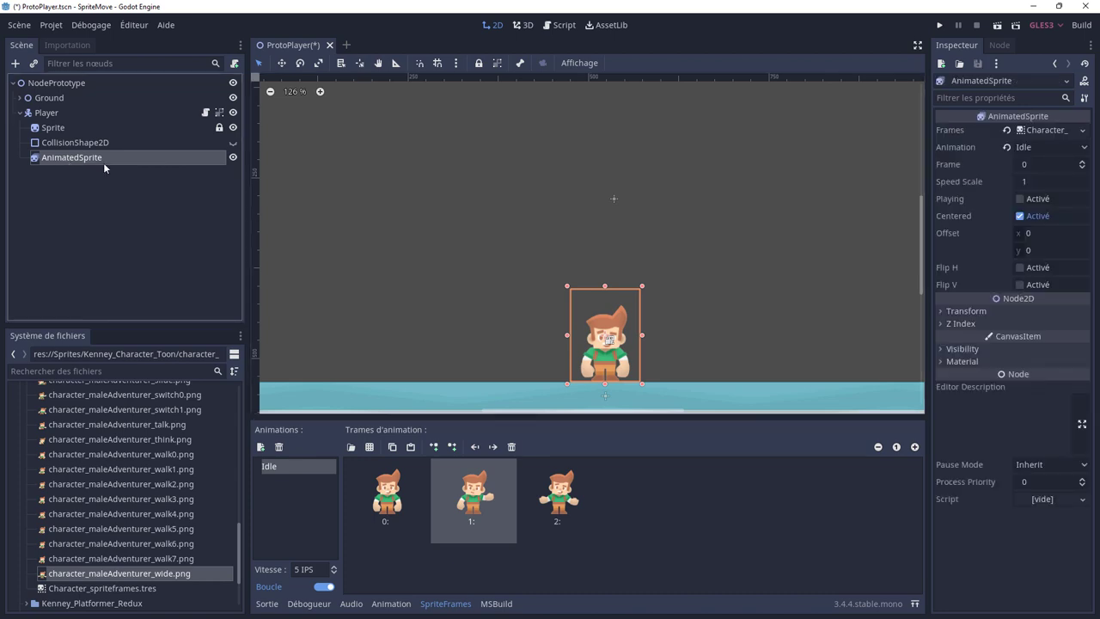
click(1079, 148)
click(1046, 166)
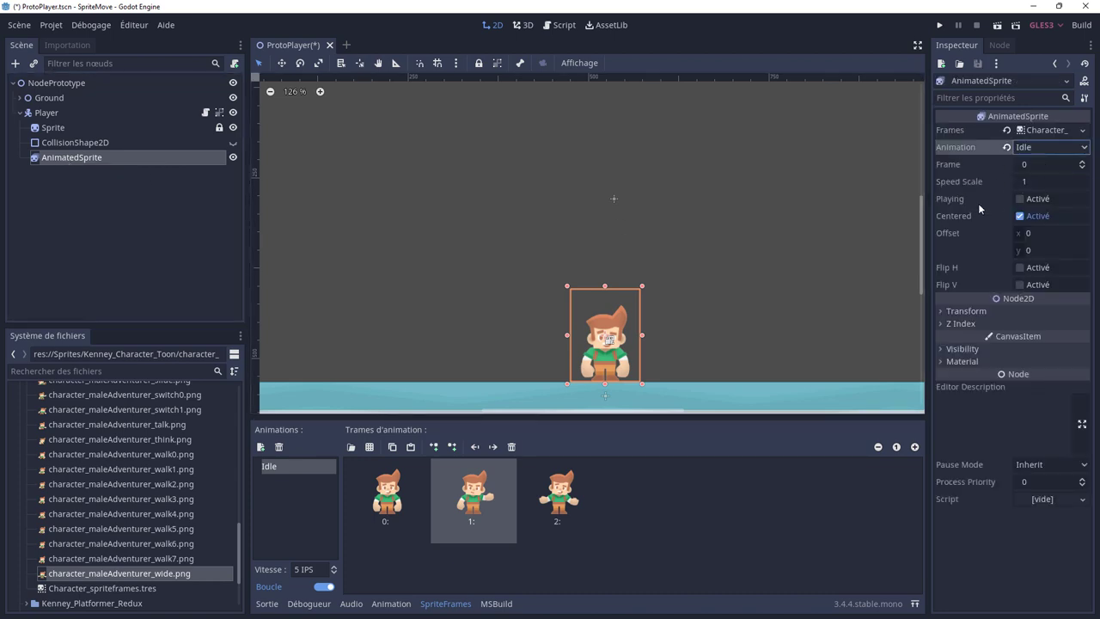
click(1019, 198)
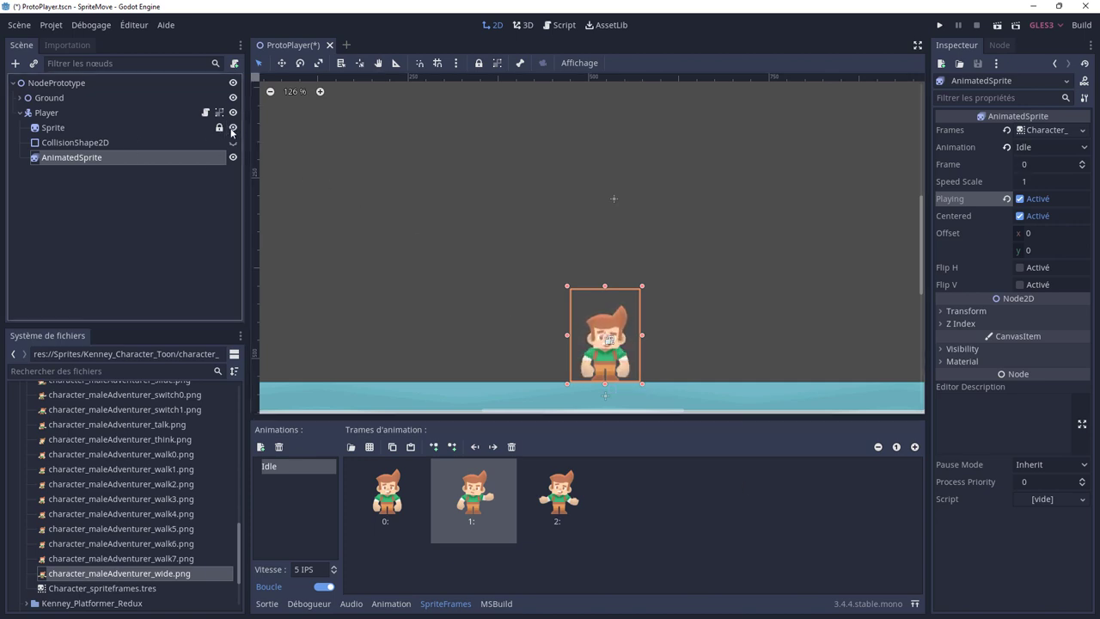
Delete Player's old Sprite node, confirm the deletion, and reselect AnimatedSprite
click(71, 129)
key(Delete)
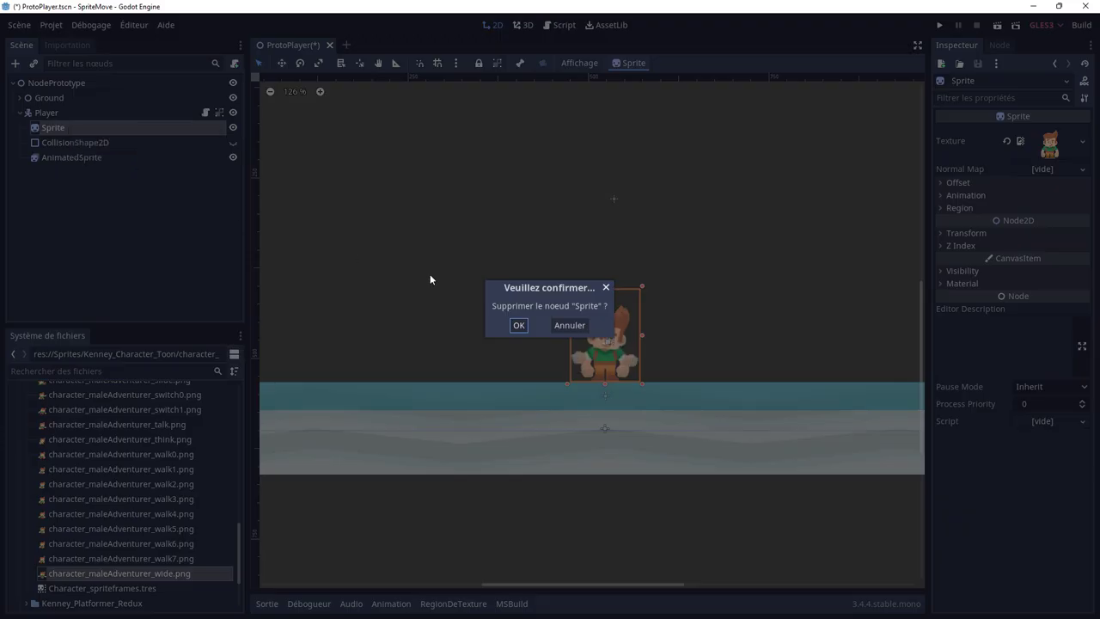
click(512, 325)
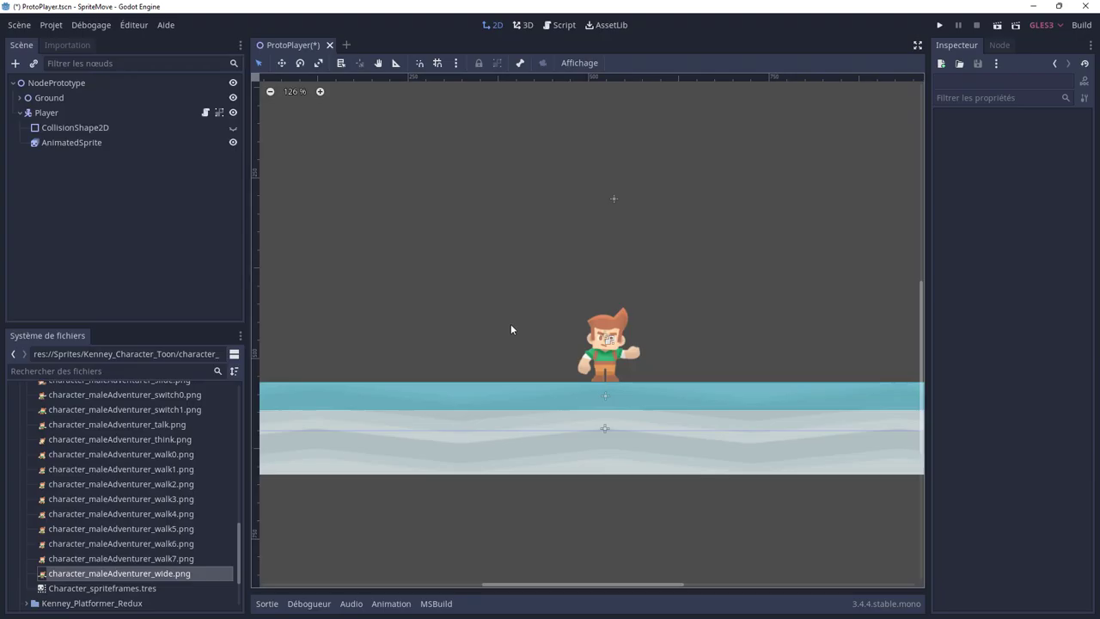
click(86, 148)
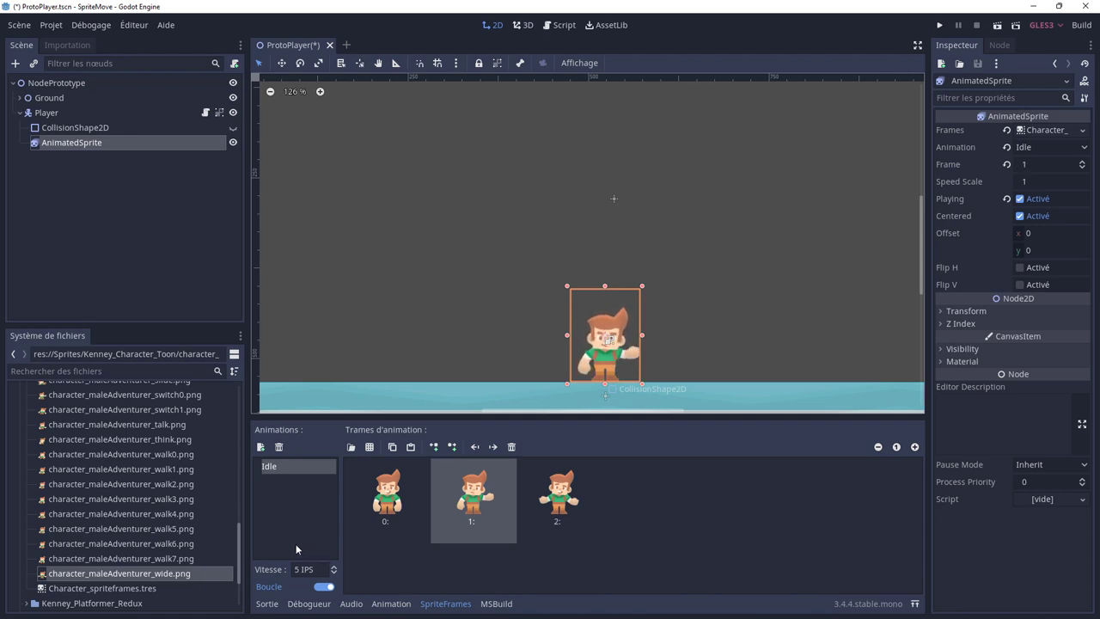
Change the Idle animation speed from 5 to 1 IPS
click(335, 576)
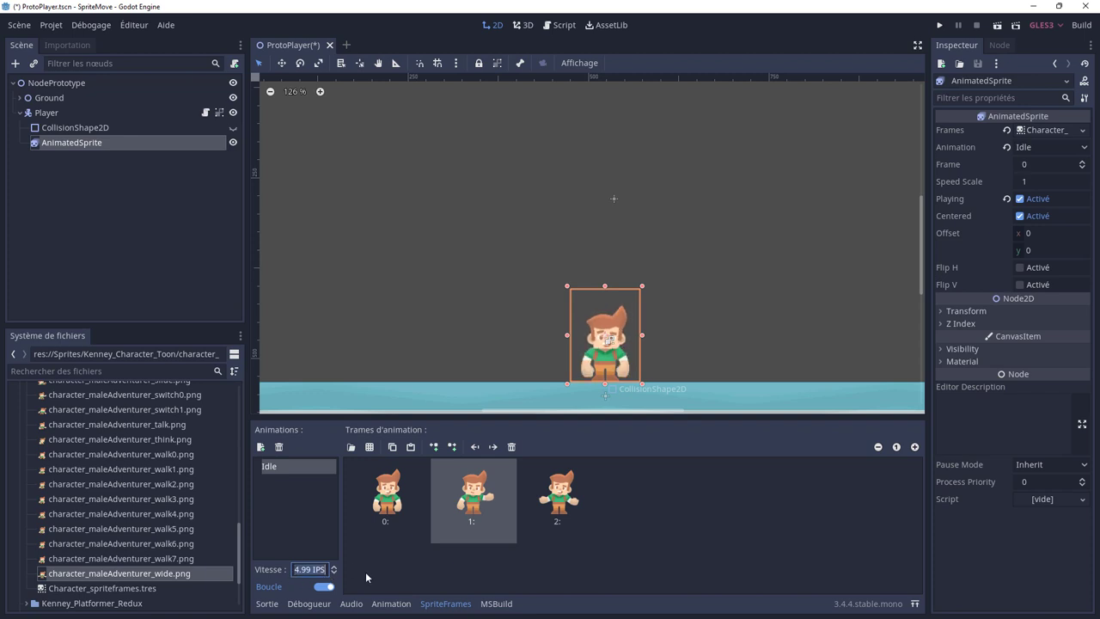
text(2)
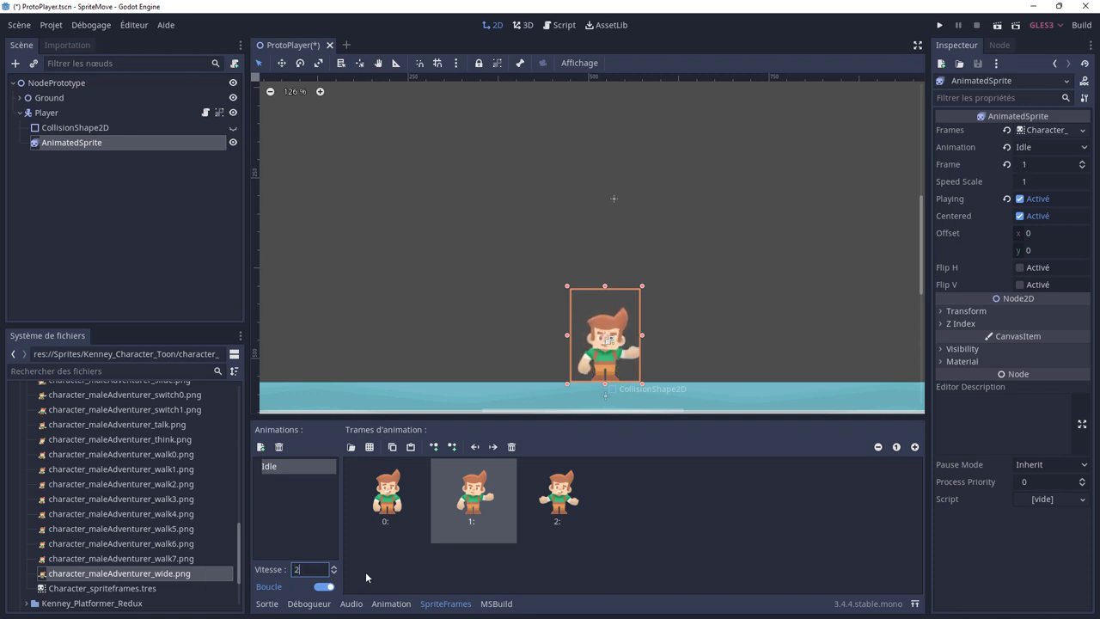
key(Return)
drag(333, 569, 347, 572)
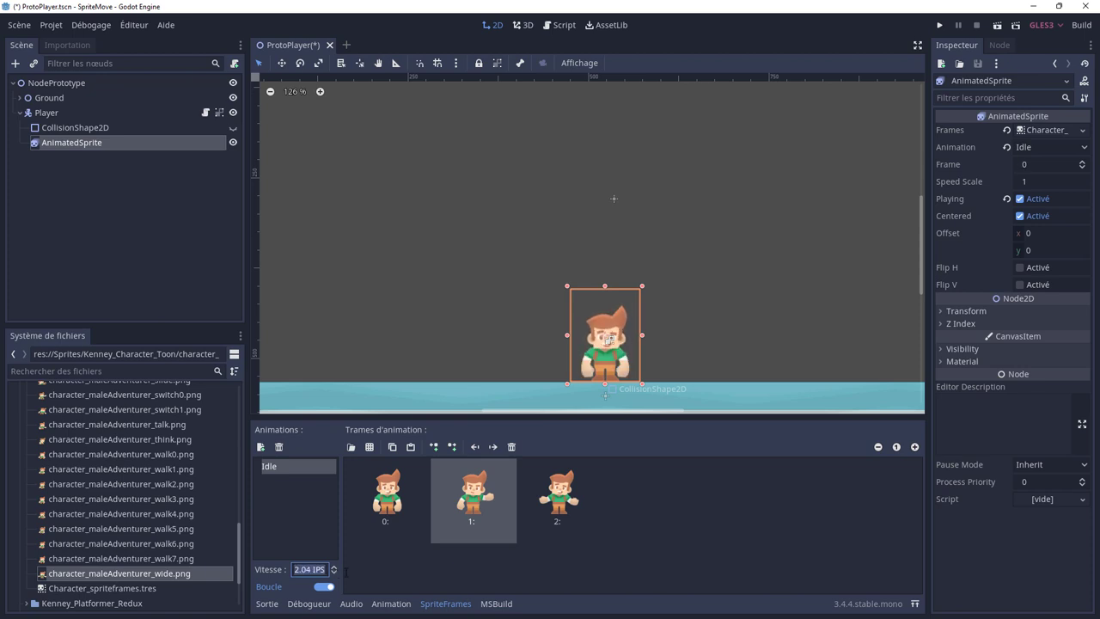
text(1)
click(622, 544)
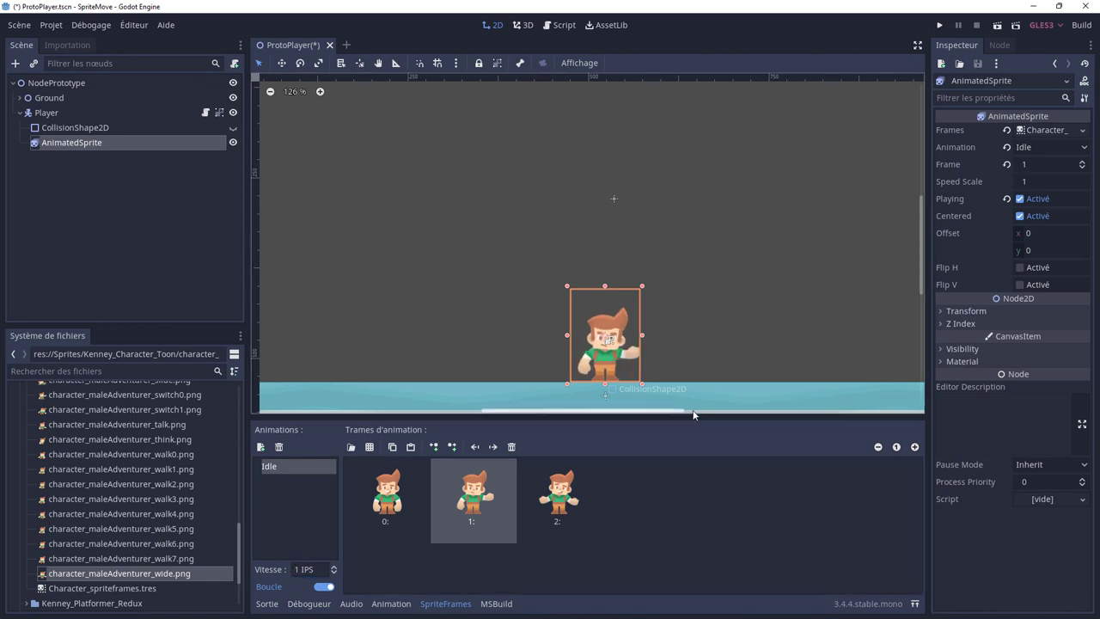
Run the SpriteMove game to watch the slower Idle animation, then close the game window
click(940, 26)
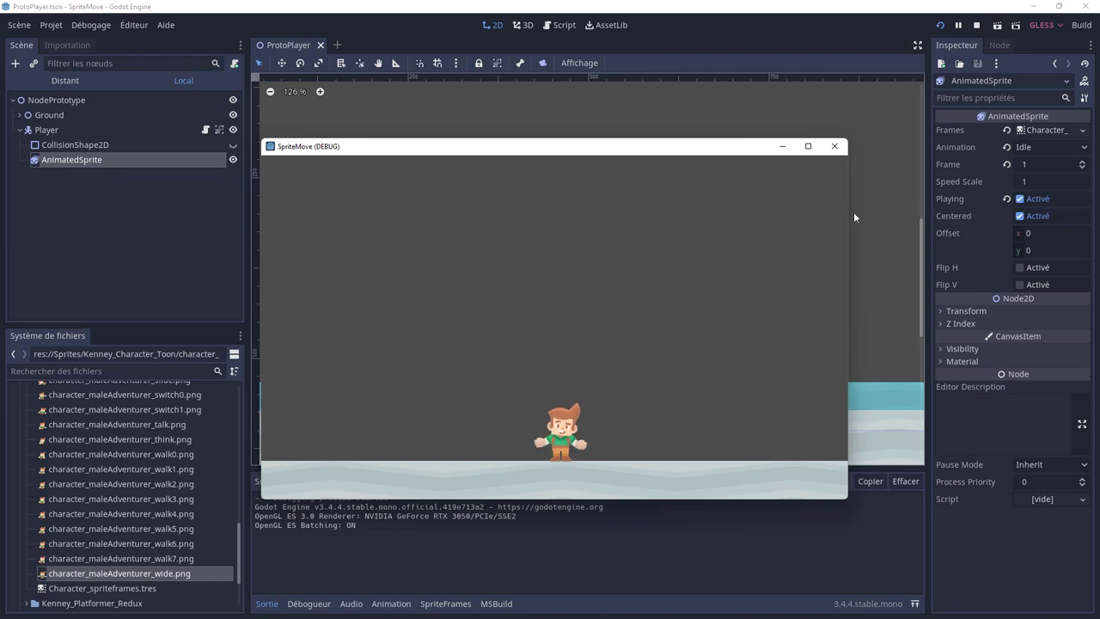
click(836, 146)
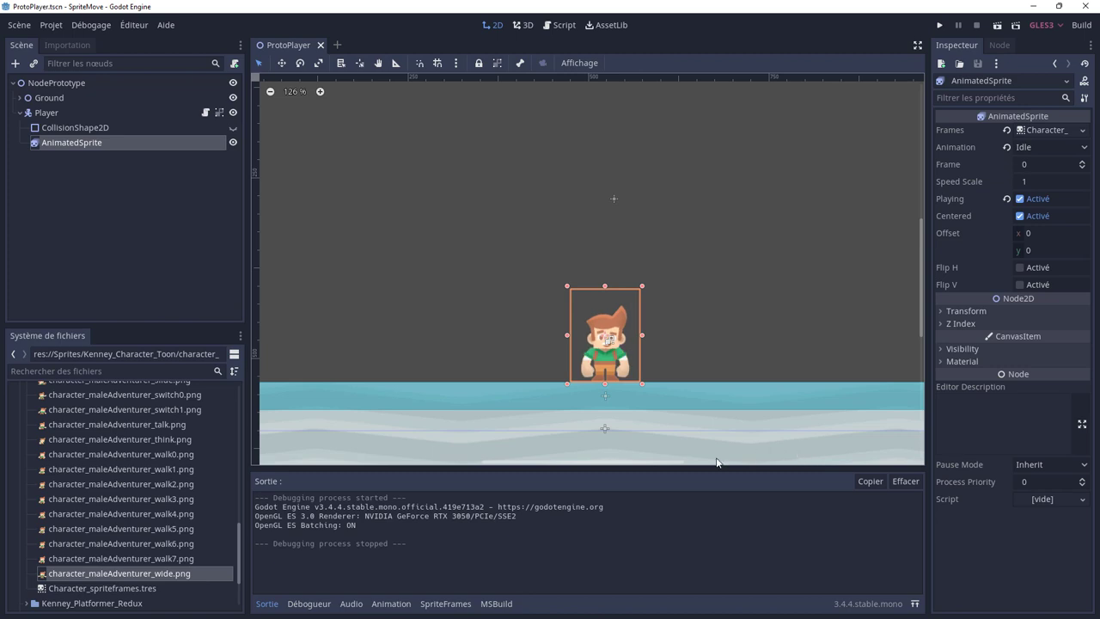
In Character_spriteframes, create a new animation named Walk
click(1045, 129)
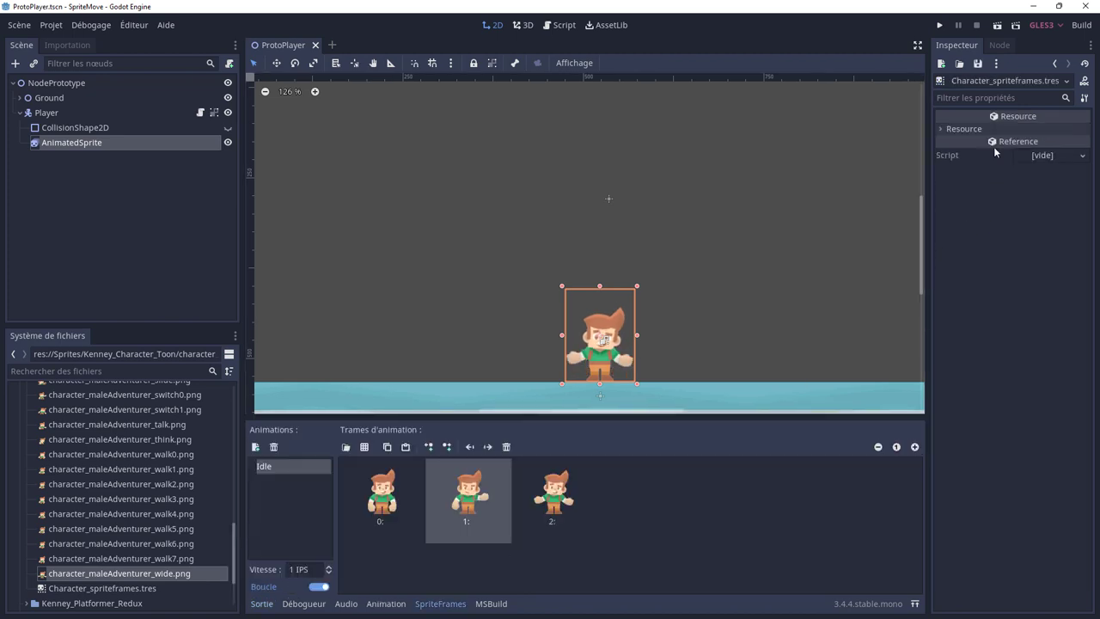
click(255, 448)
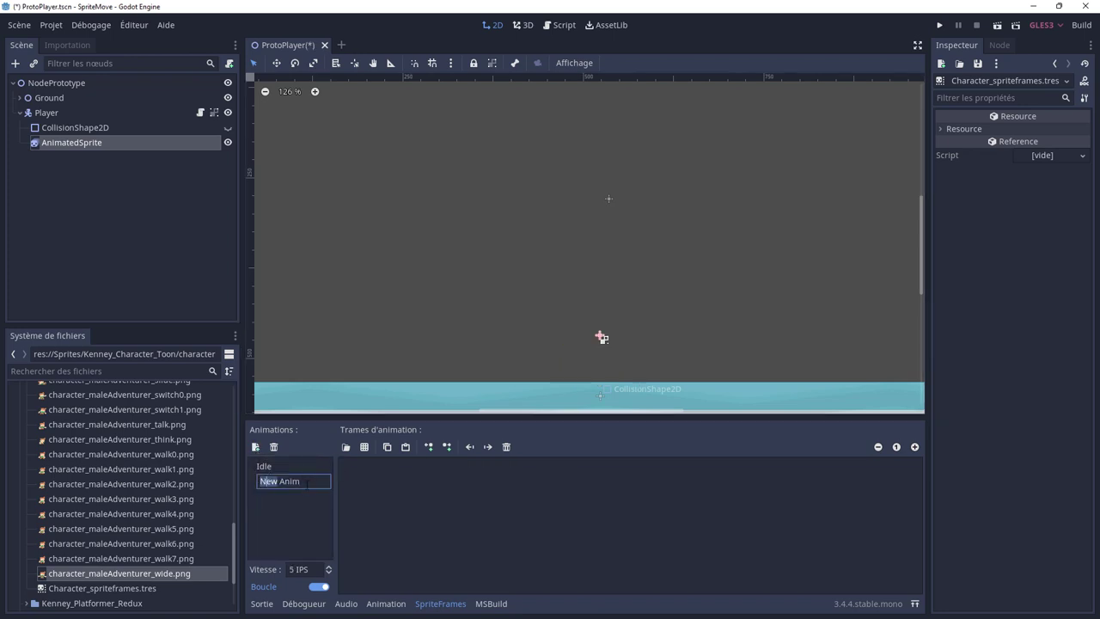
drag(306, 484, 242, 484)
text(Walk)
key(Return)
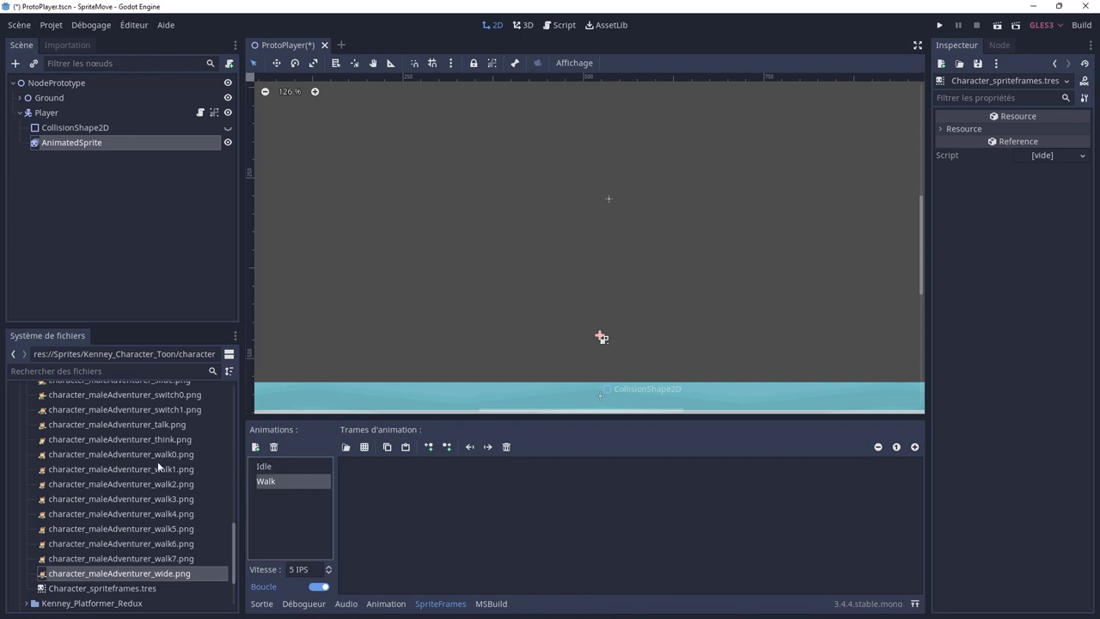
Add walk0–walk7.png as Walk frames and set its speed to 10 IPS
click(158, 459)
shift+click(169, 561)
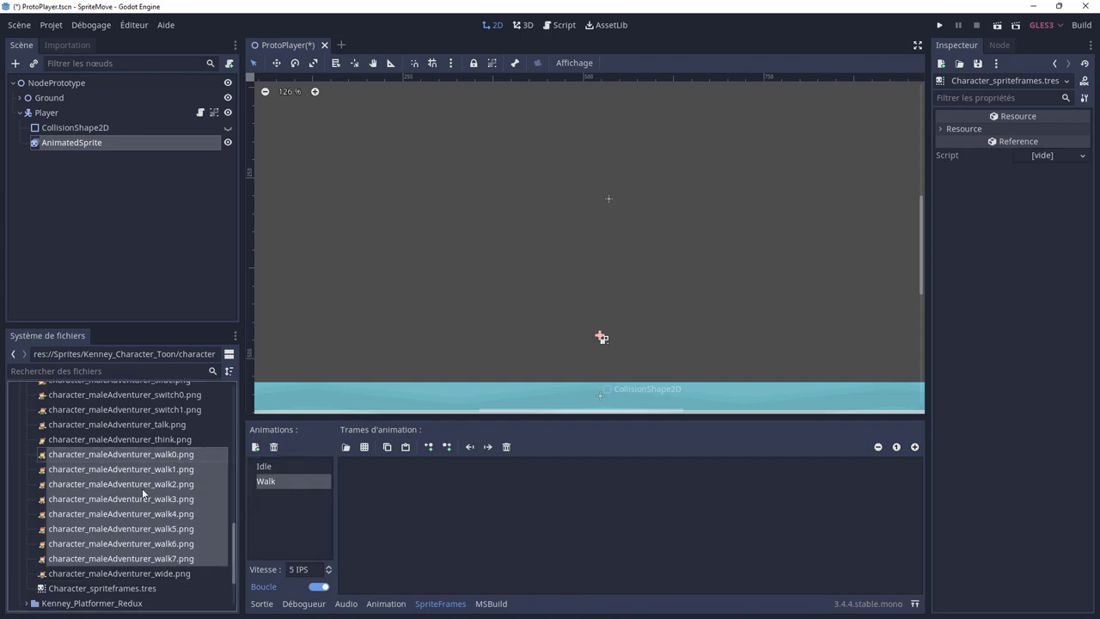
drag(140, 478, 430, 531)
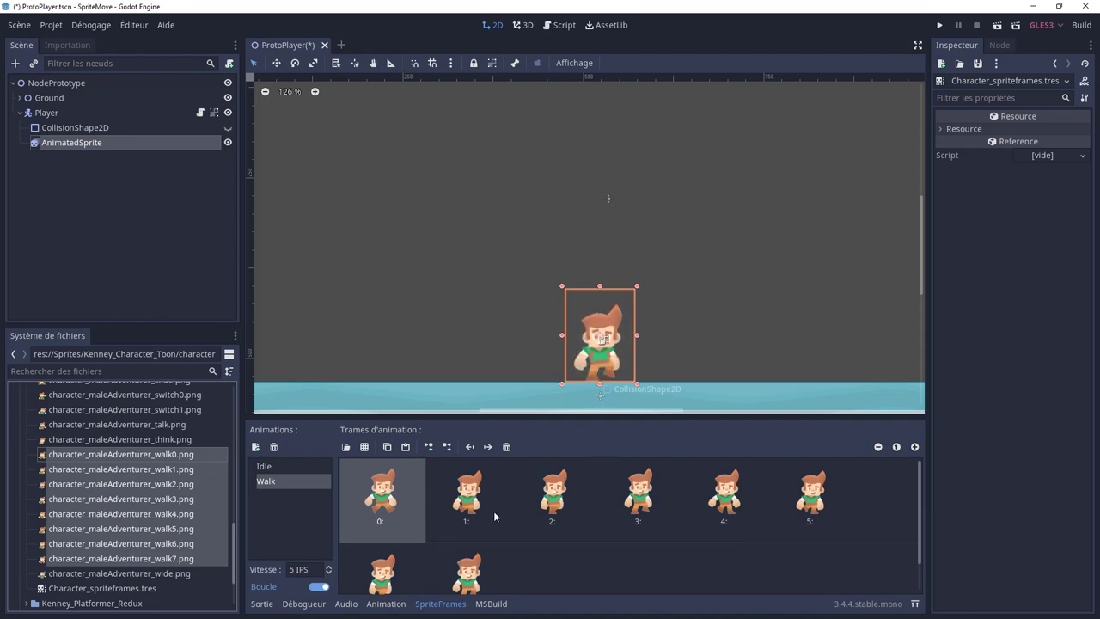
click(305, 569)
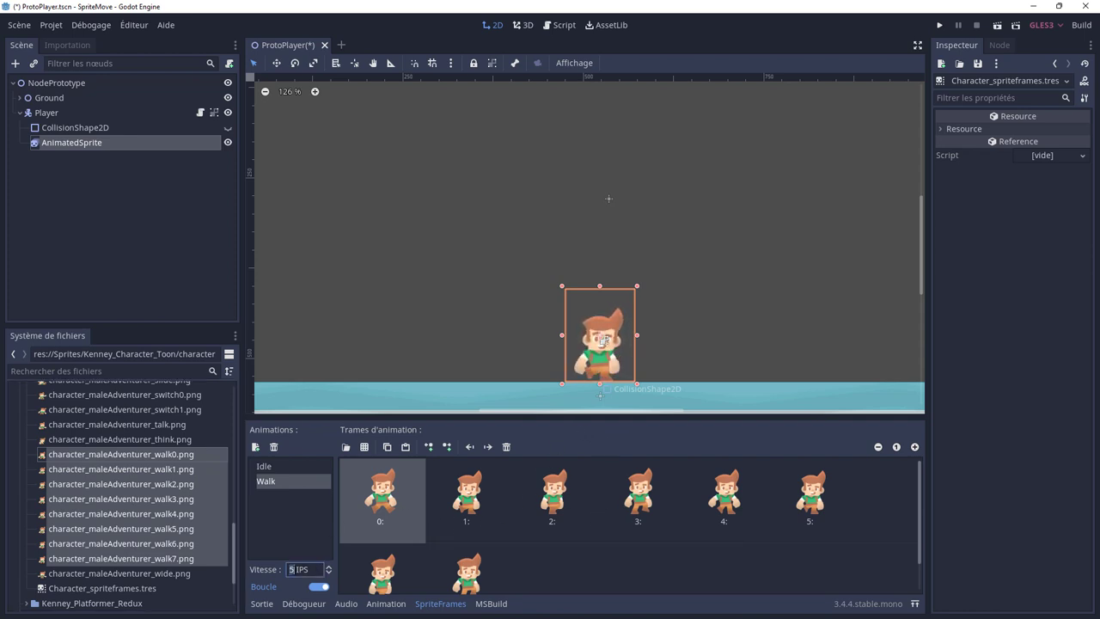
text(8)
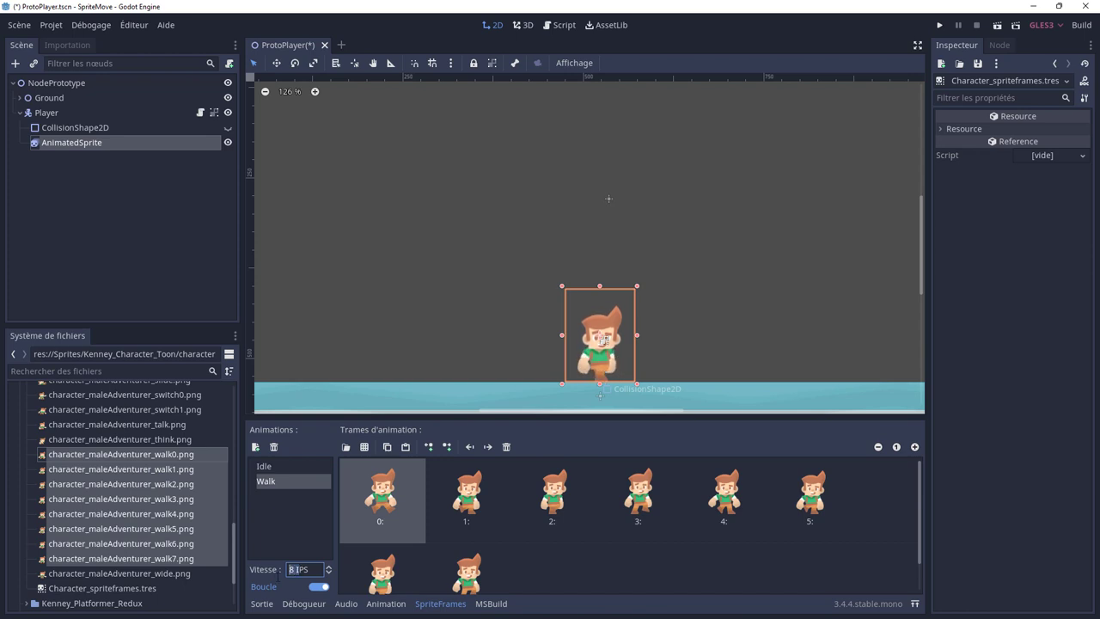
key(BackSpace)
text(10)
key(Return)
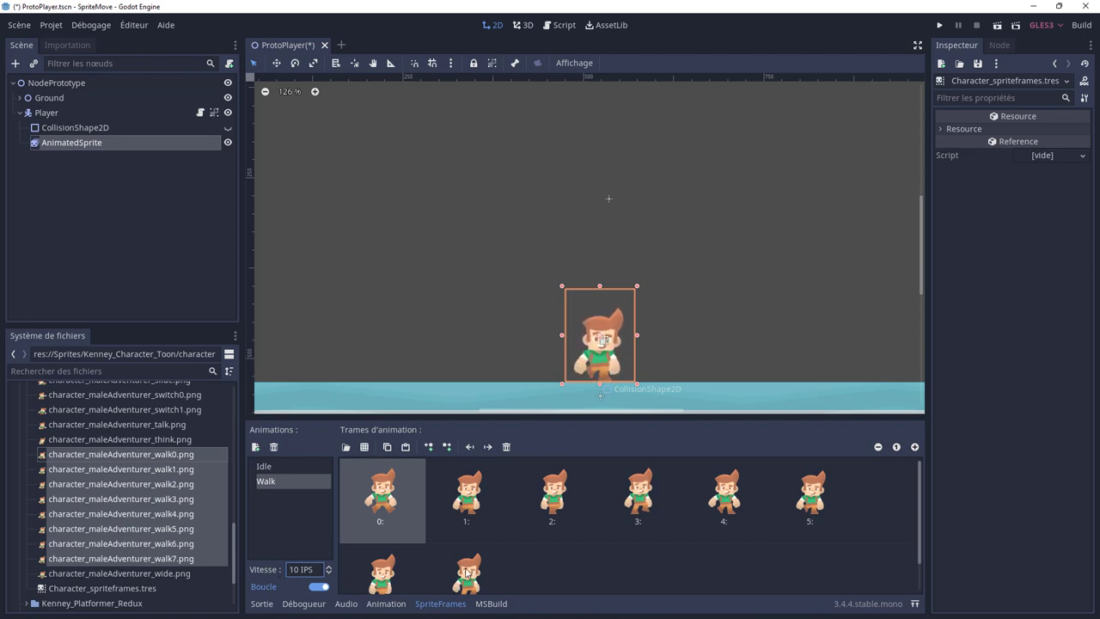
Create a new animation named JumpUp
click(255, 447)
double_click(276, 483)
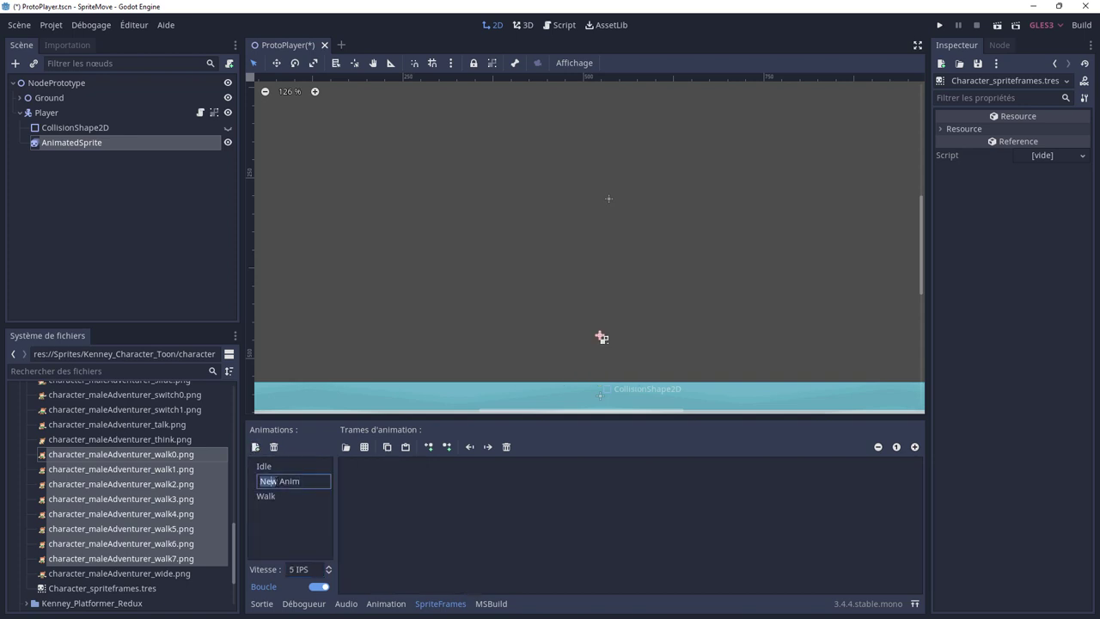
key(ctrl+a)
text(J)
key(Return)
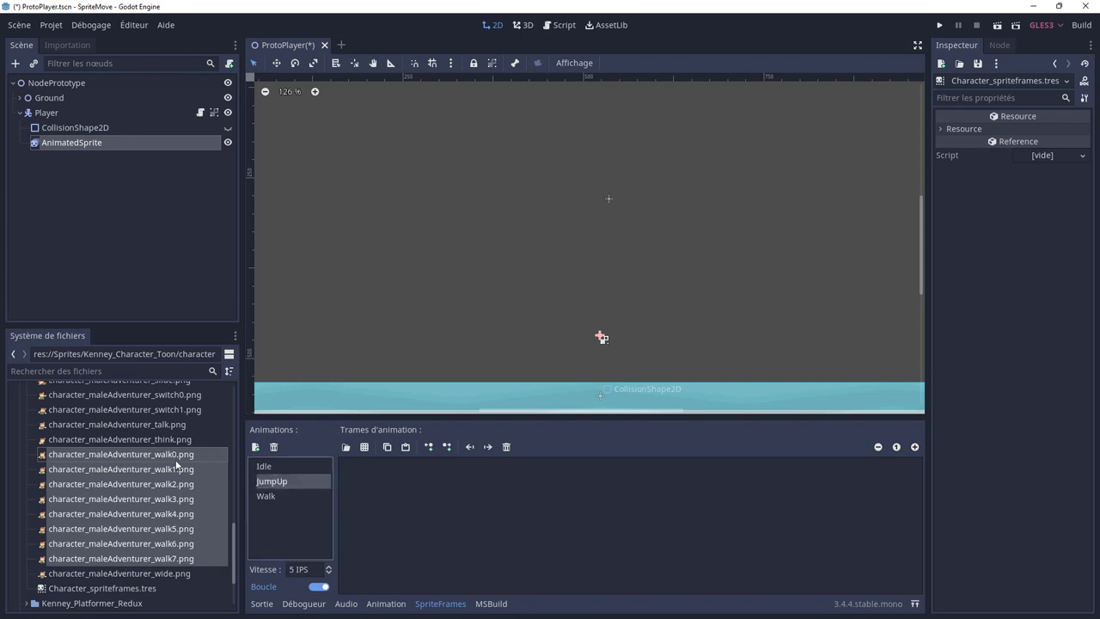
Add character_maleAdventurer_jump.png as JumpUp's single frame
scroll(178, 472, up, 3)
scroll(178, 473, up, 2)
scroll(177, 473, up, 2)
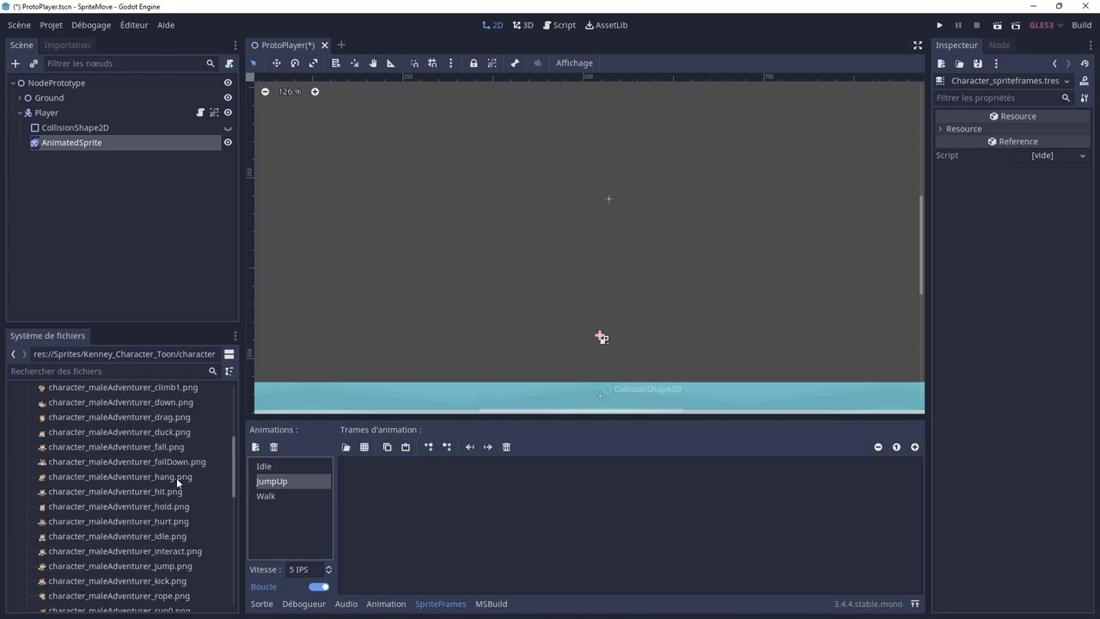
scroll(176, 478, up, 3)
scroll(178, 486, up, 2)
scroll(178, 484, down, 3)
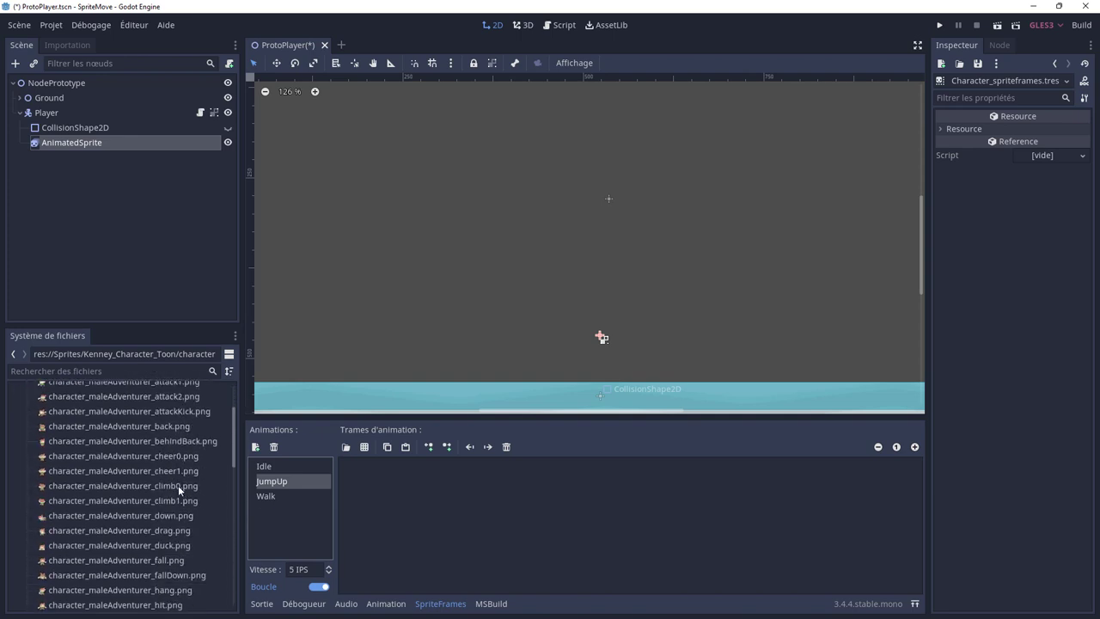
scroll(178, 486, down, 2)
scroll(178, 486, down, 2)
scroll(178, 486, down, 2)
scroll(178, 485, down, 1)
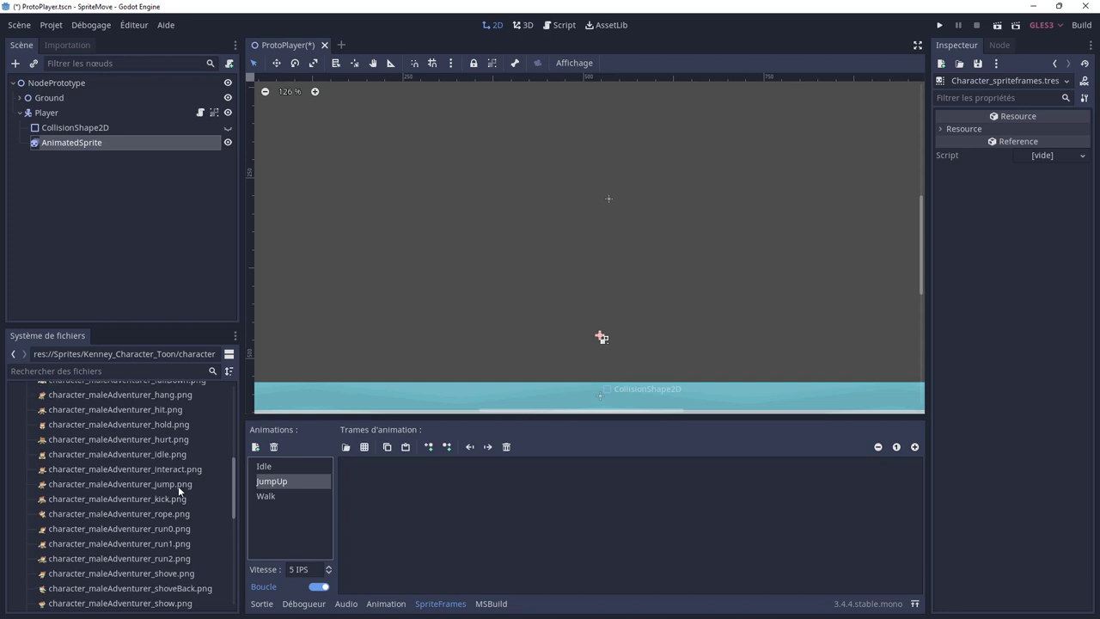
mouse_move(150, 483)
mouse_down()
mouse_move(254, 496)
mouse_move(130, 474)
mouse_move(391, 505)
mouse_up()
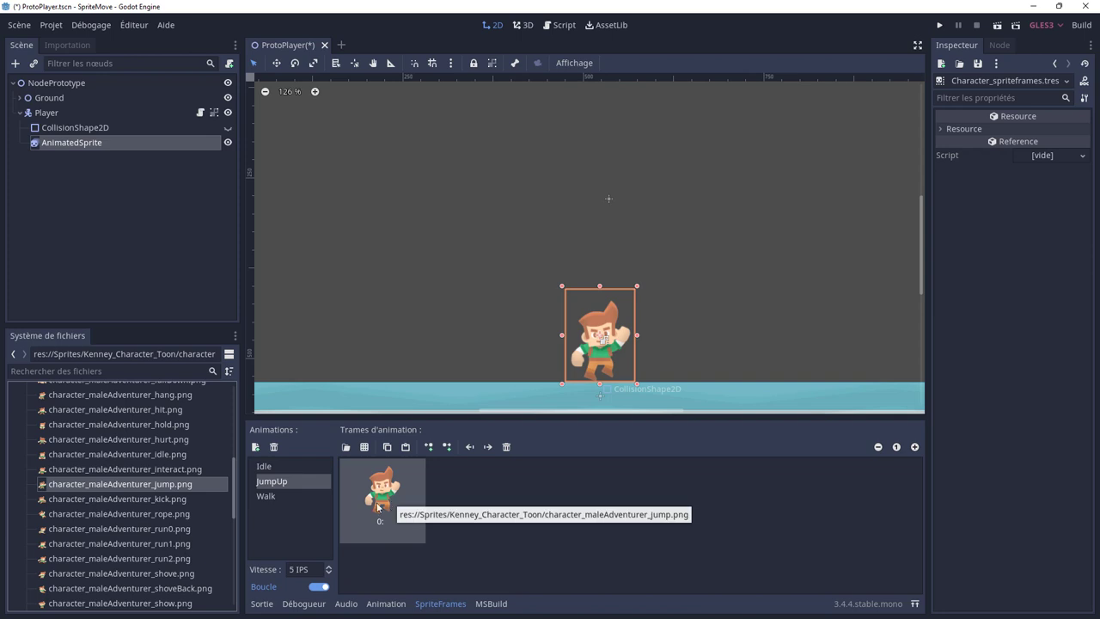
Create a new animation named JumpDown
click(254, 447)
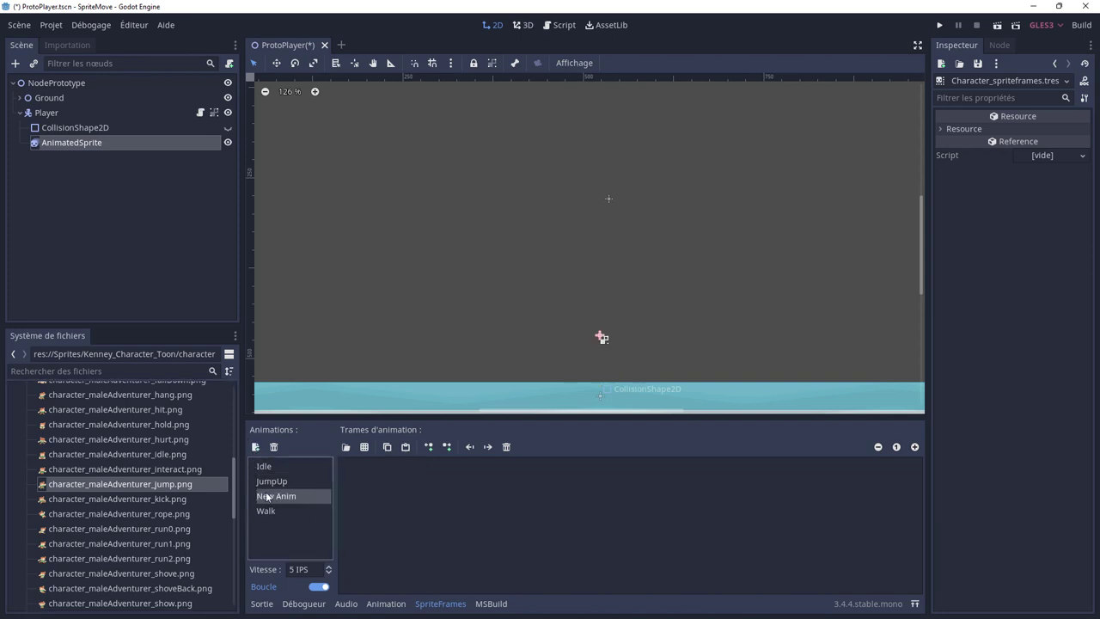
key(Up)
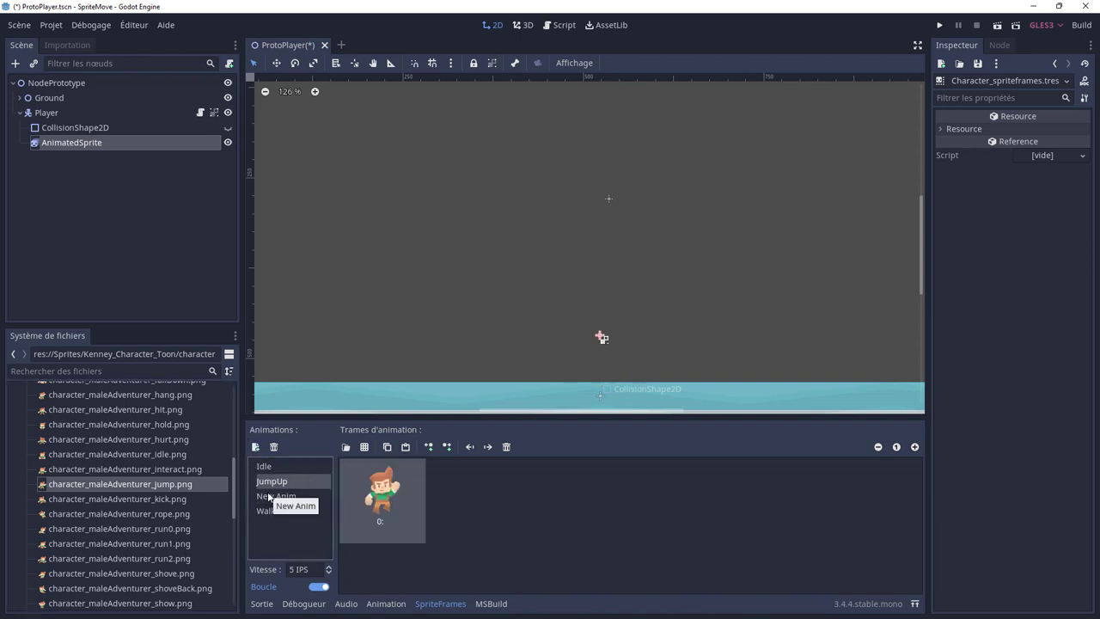
double_click(269, 496)
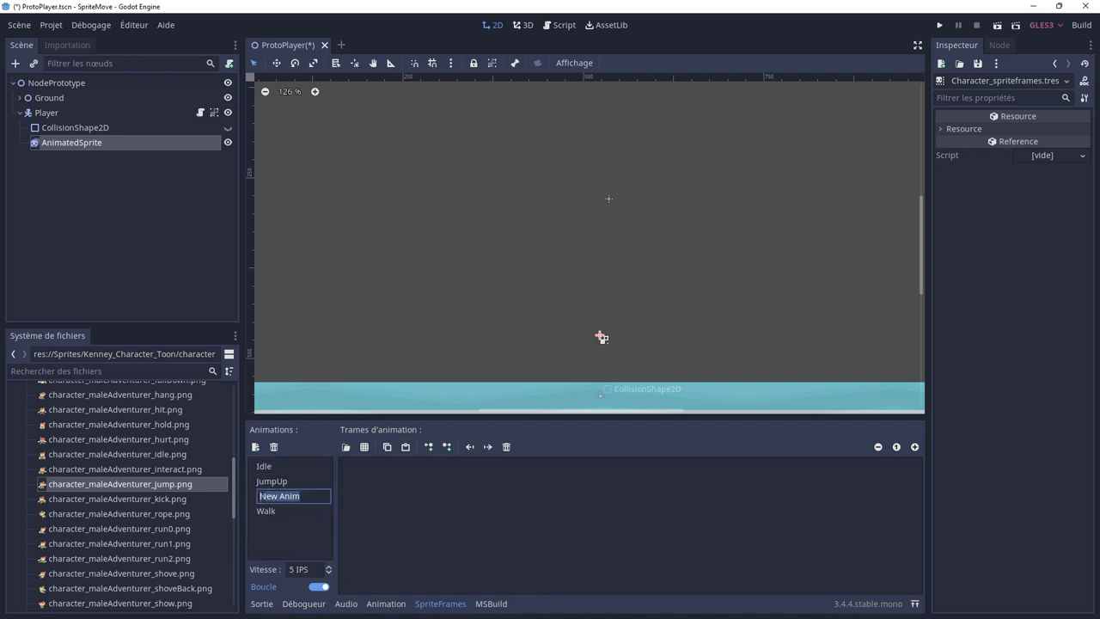
text(Jump)
text(Down)
key(Return)
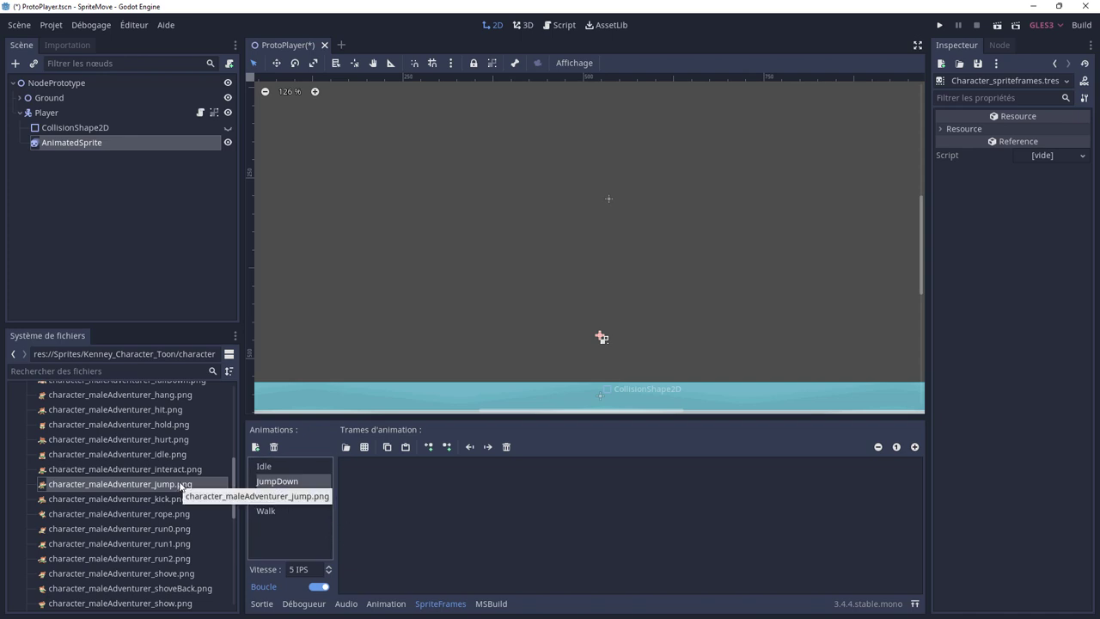
Add fall.png and fallDown.png as JumpDown frames
scroll(179, 487, up, 2)
scroll(178, 487, up, 1)
scroll(179, 486, down, 2)
scroll(179, 481, down, 4)
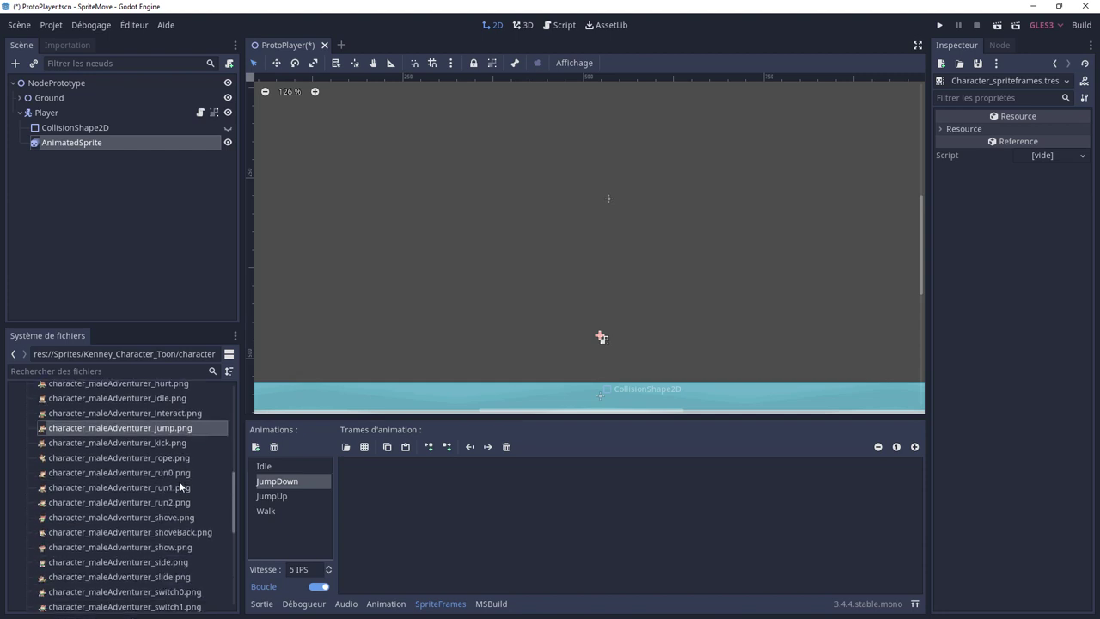
scroll(179, 482, down, 3)
scroll(178, 481, down, 5)
scroll(179, 482, down, 4)
scroll(179, 482, down, 2)
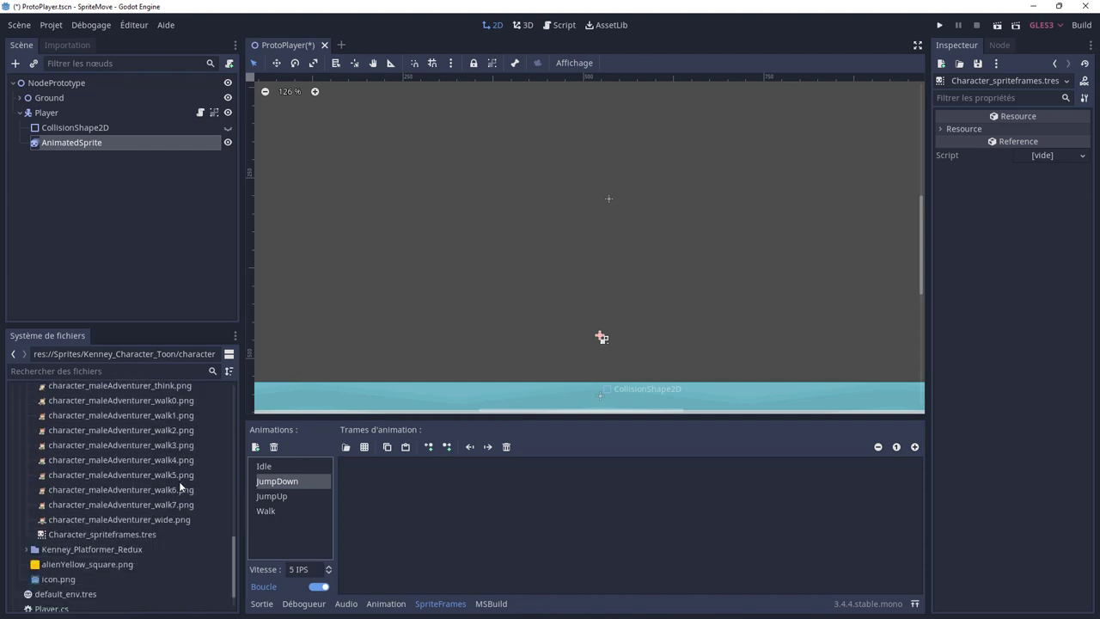
scroll(179, 481, up, 4)
scroll(179, 481, up, 3)
scroll(179, 481, up, 2)
scroll(179, 482, up, 2)
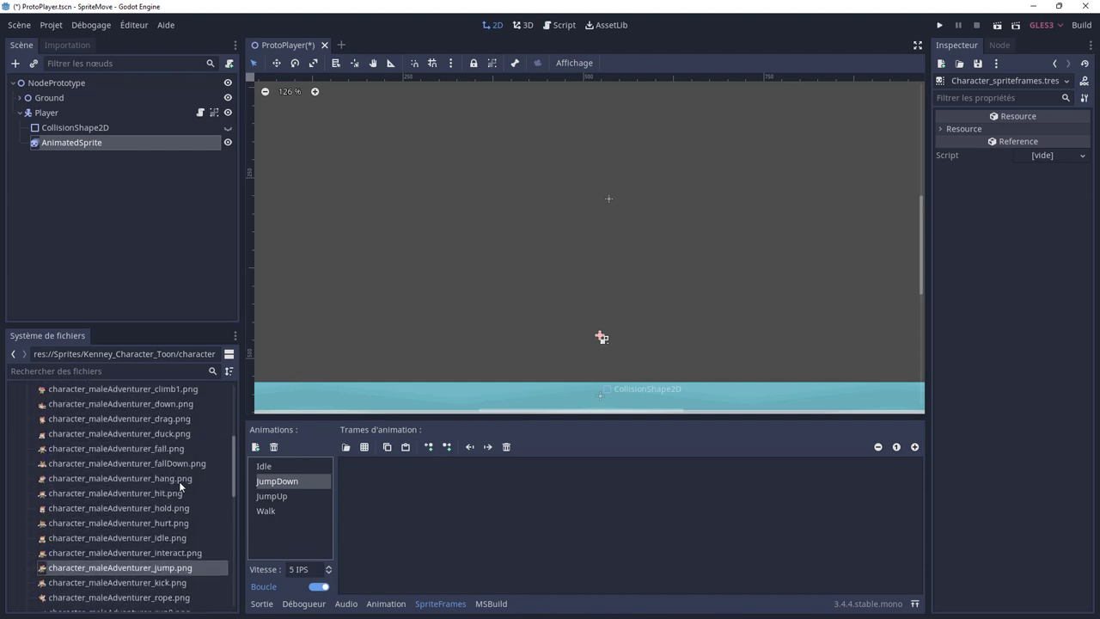
scroll(179, 482, up, 4)
scroll(178, 481, up, 3)
scroll(179, 481, up, 2)
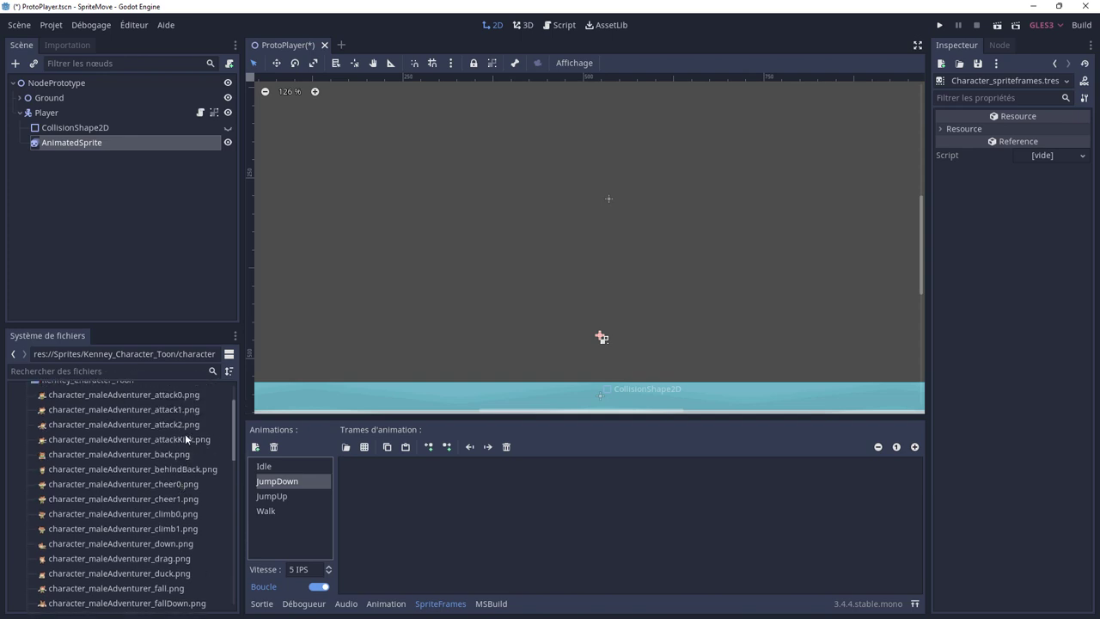
scroll(180, 533, down, 1)
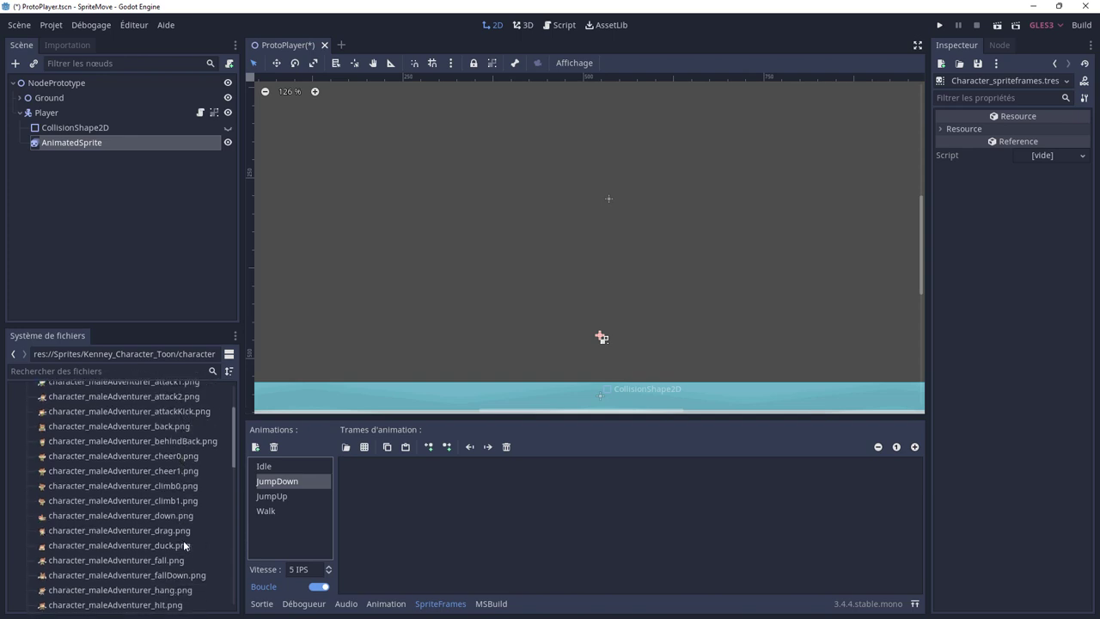
scroll(183, 539, down, 1)
scroll(192, 539, down, 1)
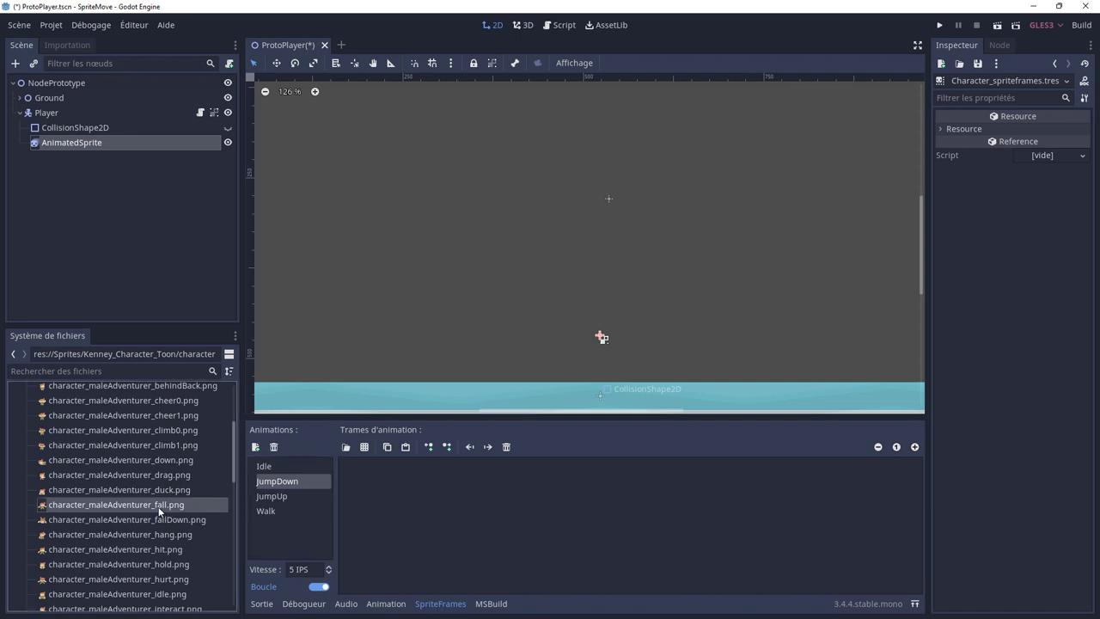
drag(167, 507, 452, 528)
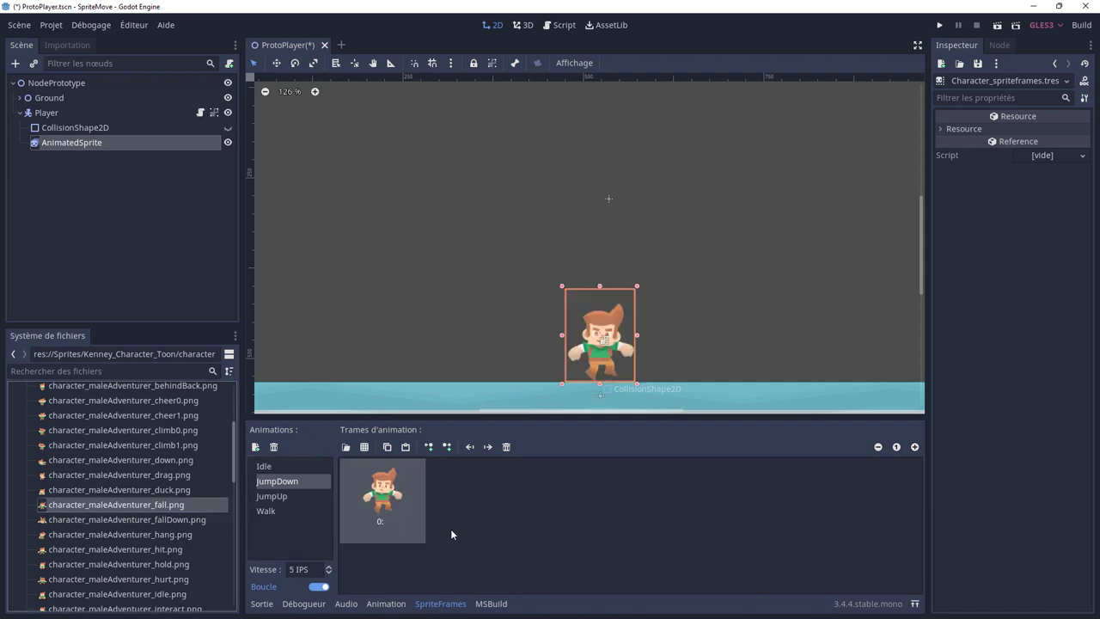
drag(163, 520, 512, 522)
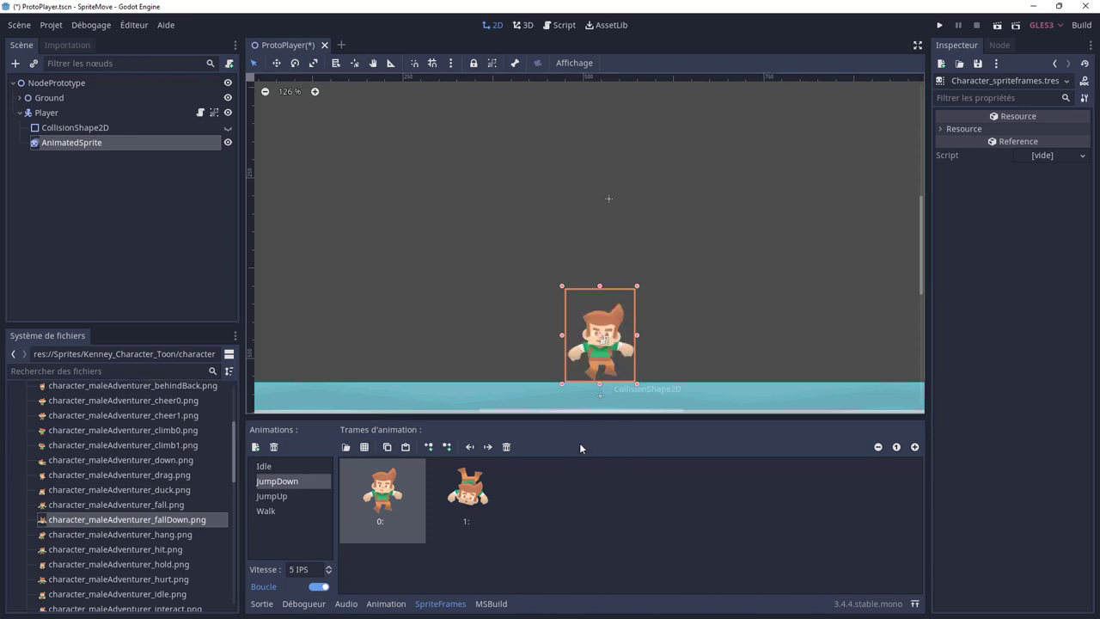
Remove the fallDown frame from JumpDown, cancelling the accidental node-delete prompt
click(482, 516)
key(Delete)
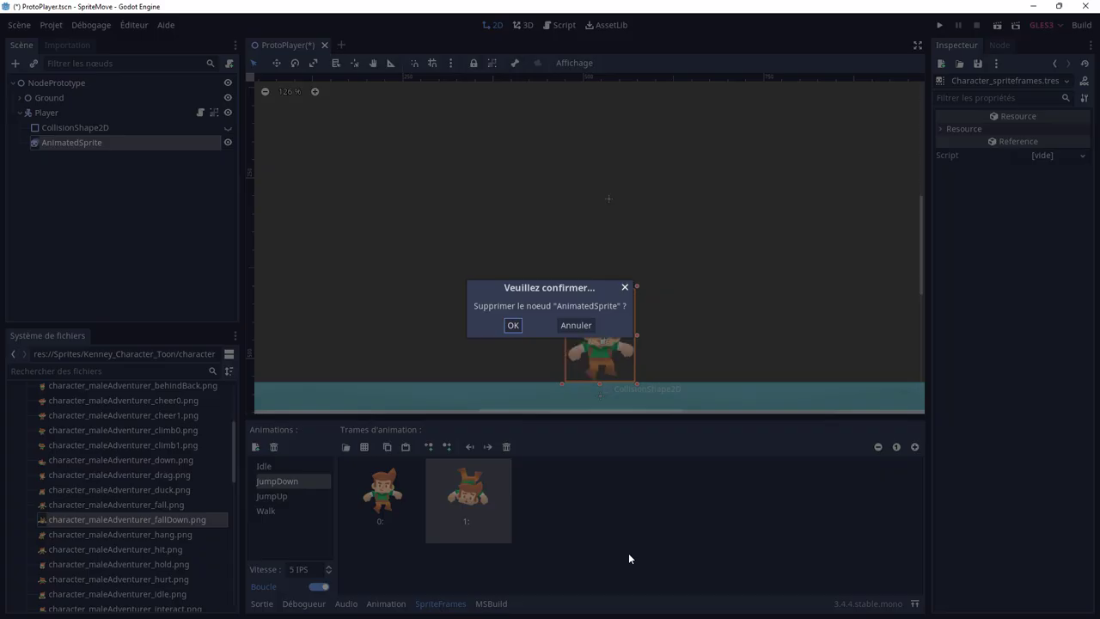
click(569, 325)
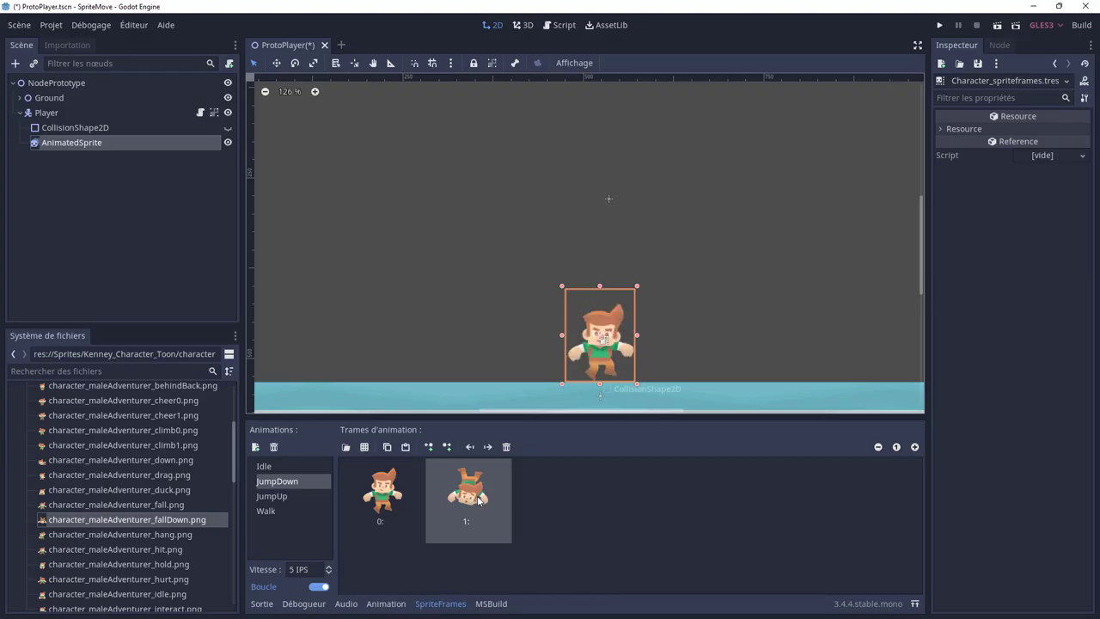
click(508, 448)
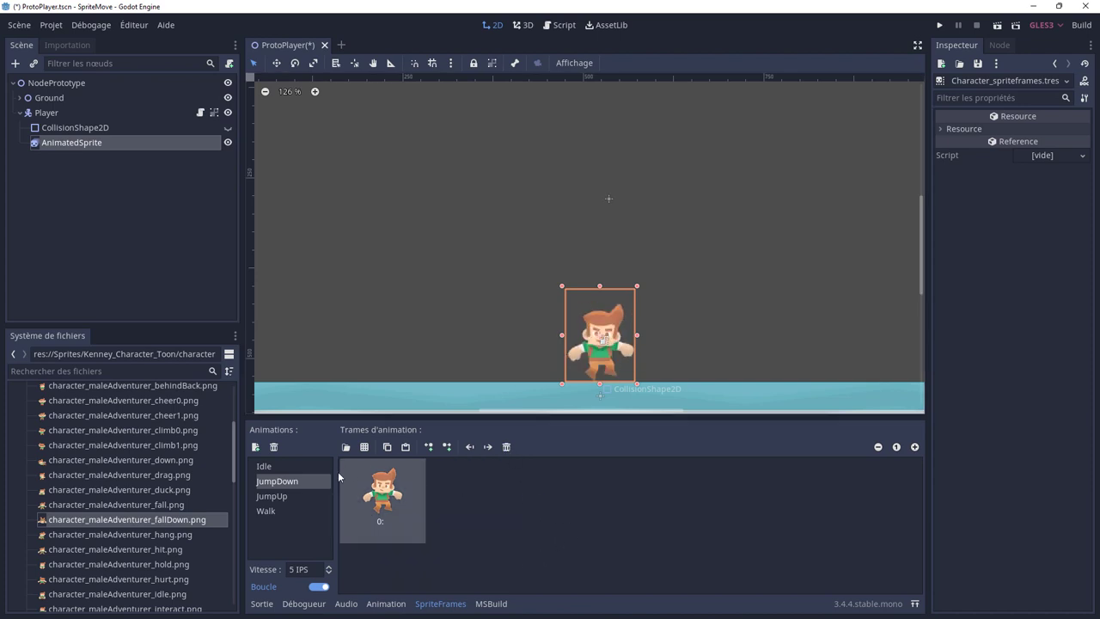
Review the JumpUp, Walk and Idle animations, then save Character_spriteframes.tres
click(273, 500)
click(270, 513)
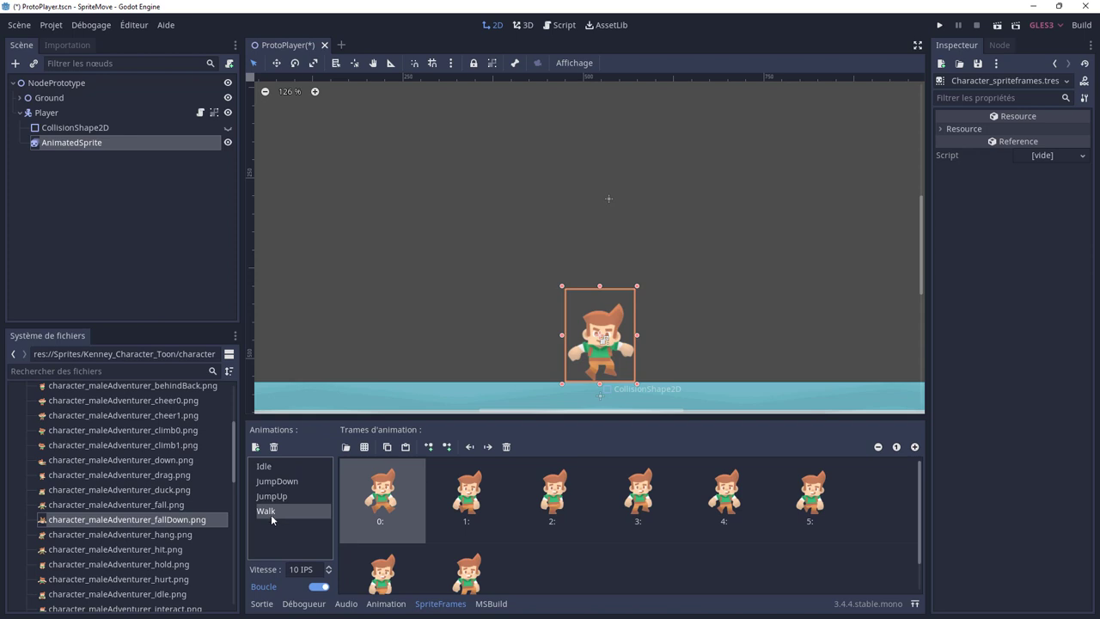
click(272, 468)
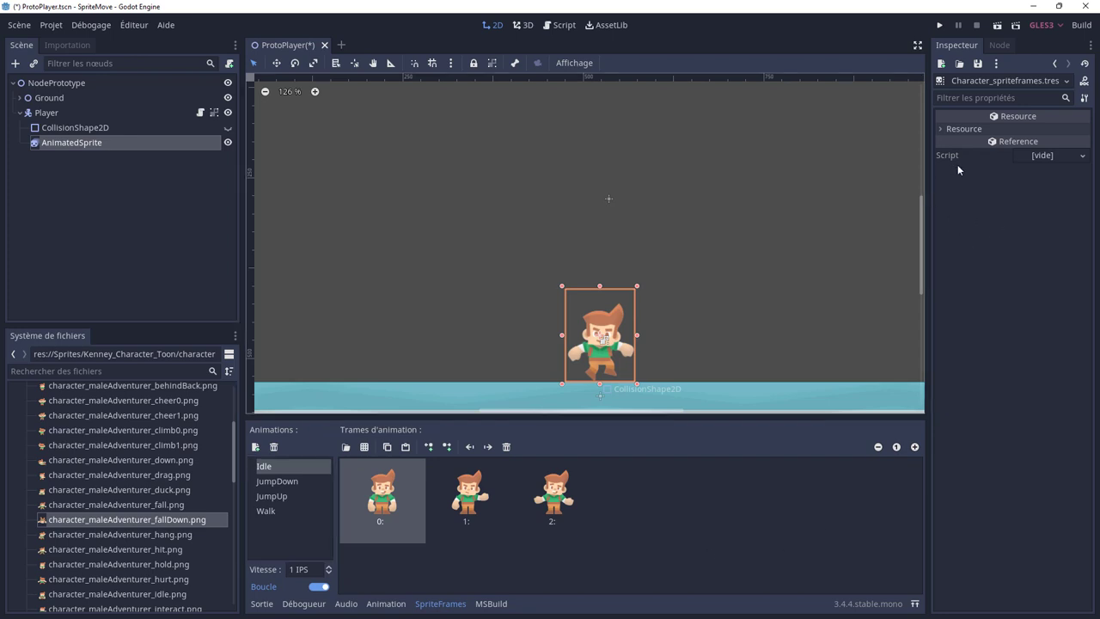
click(977, 63)
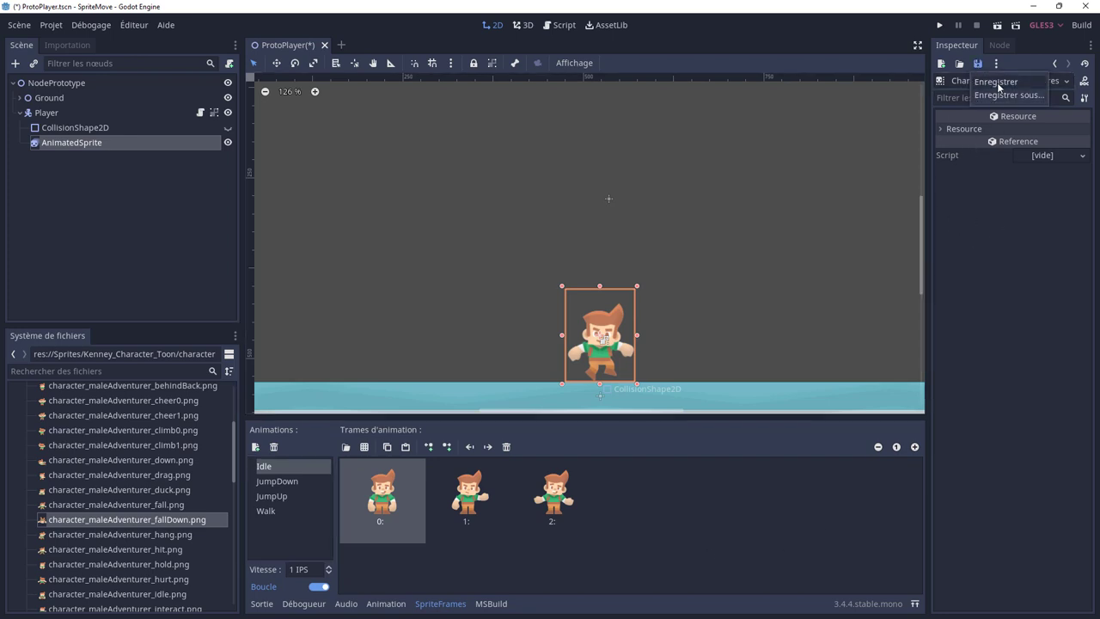
click(997, 82)
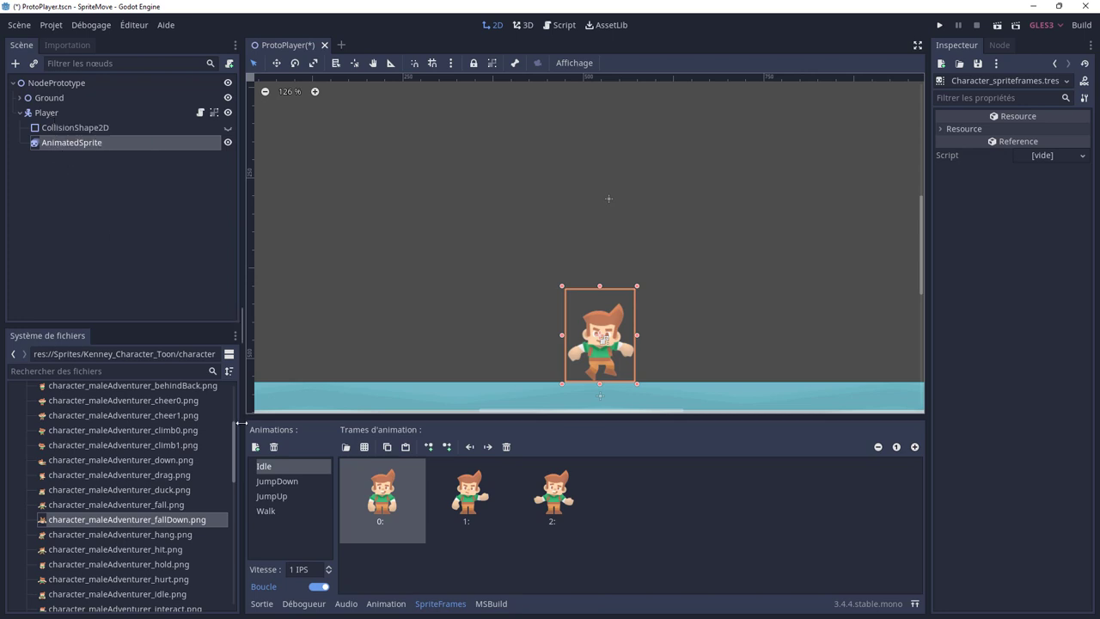
drag(242, 423, 189, 427)
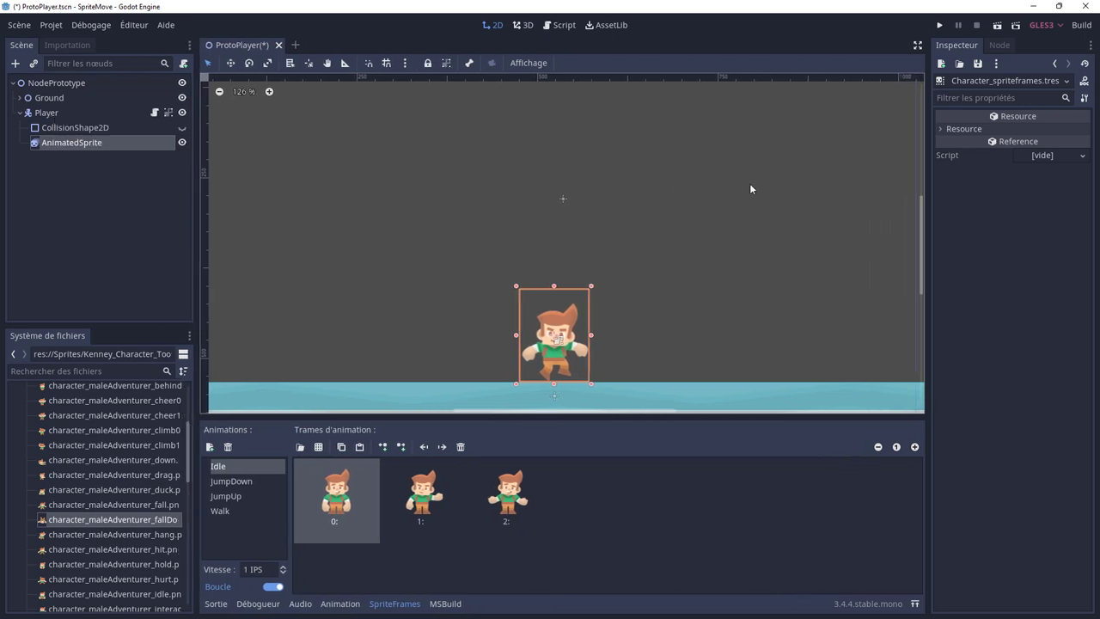
Set the AnimatedSprite's Animation property to Walk
click(70, 127)
click(70, 143)
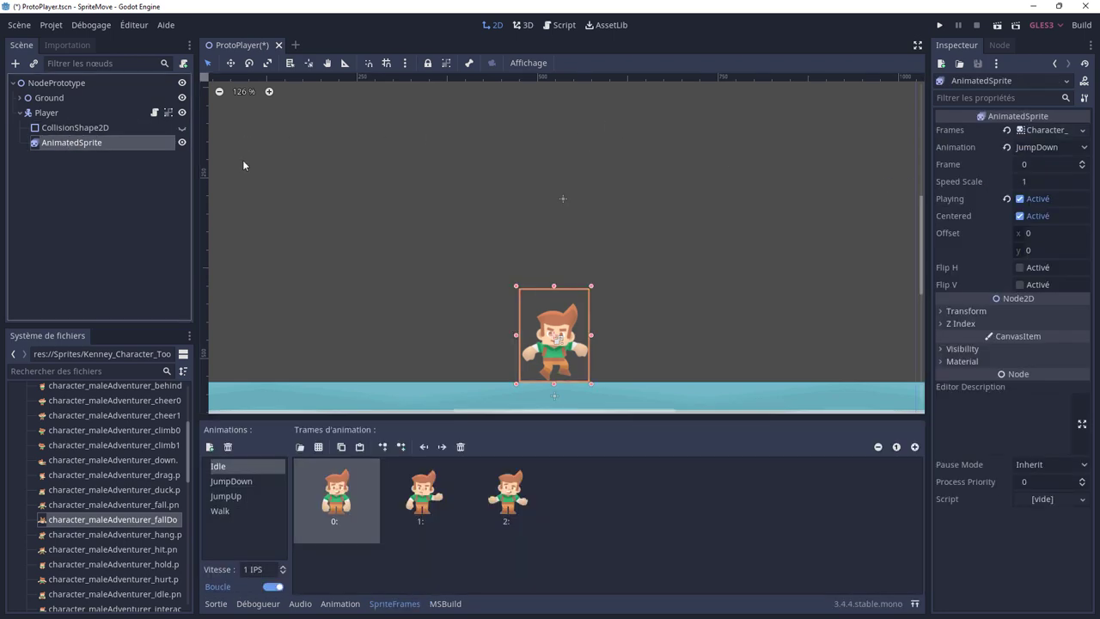
click(1052, 146)
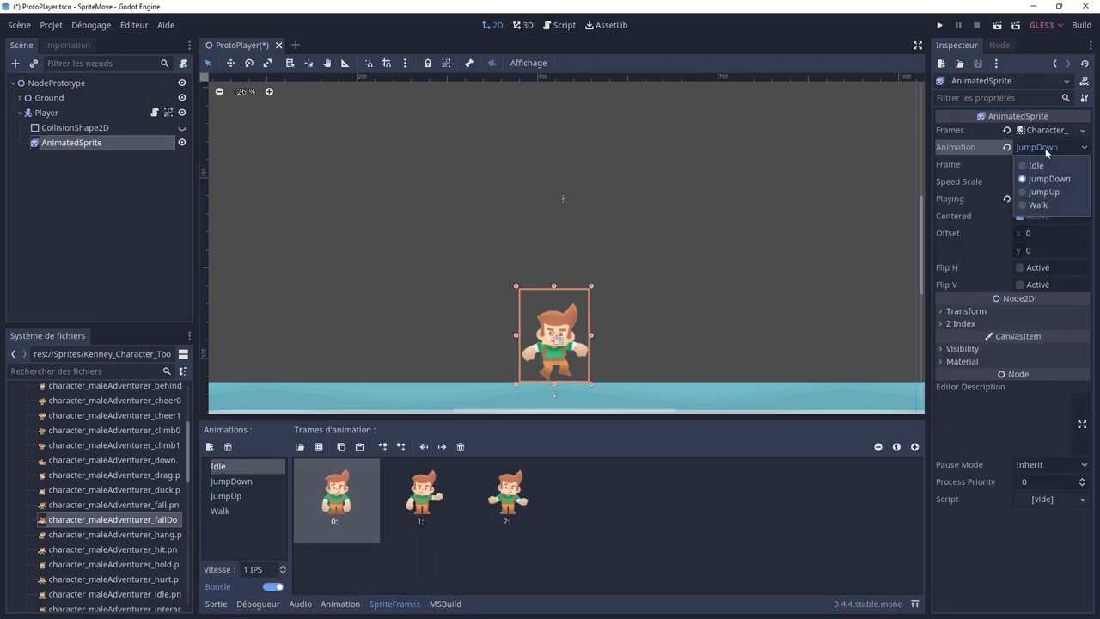
click(1034, 207)
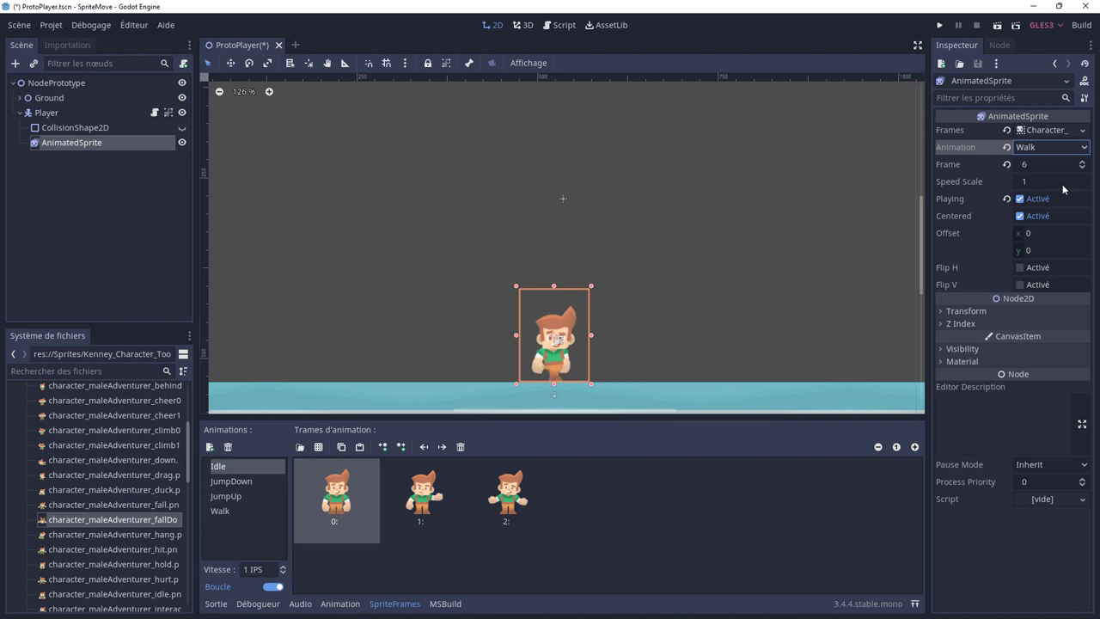
Run the game and walk the character right and left with the arrow keys
click(939, 26)
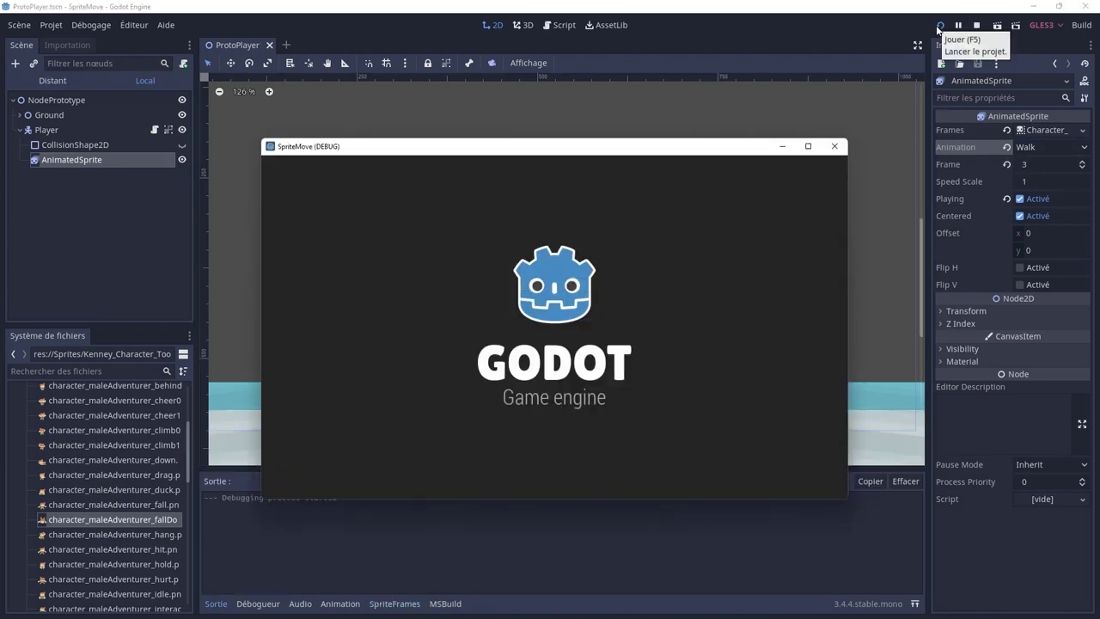
key(Right)
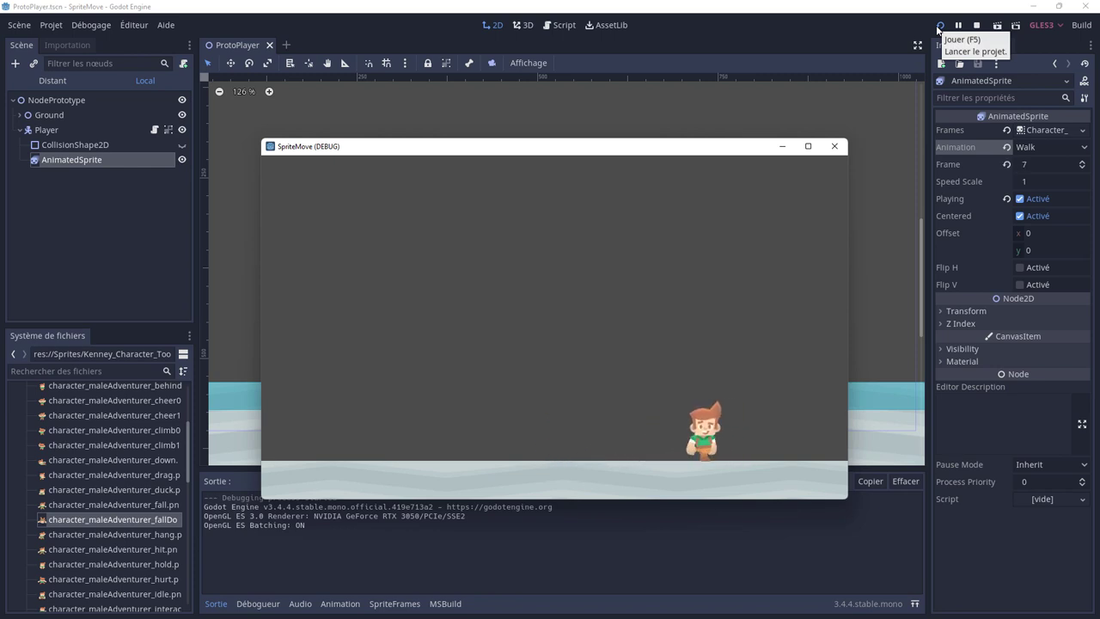
key(Left)
key(Right)
key(Left)
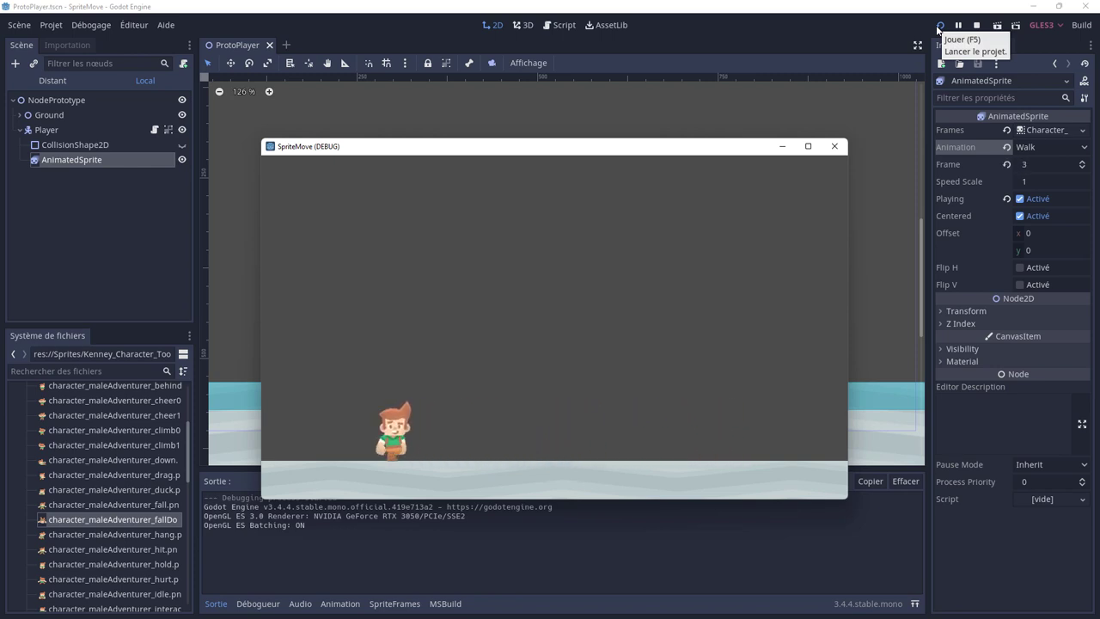
key(Right)
key(Left)
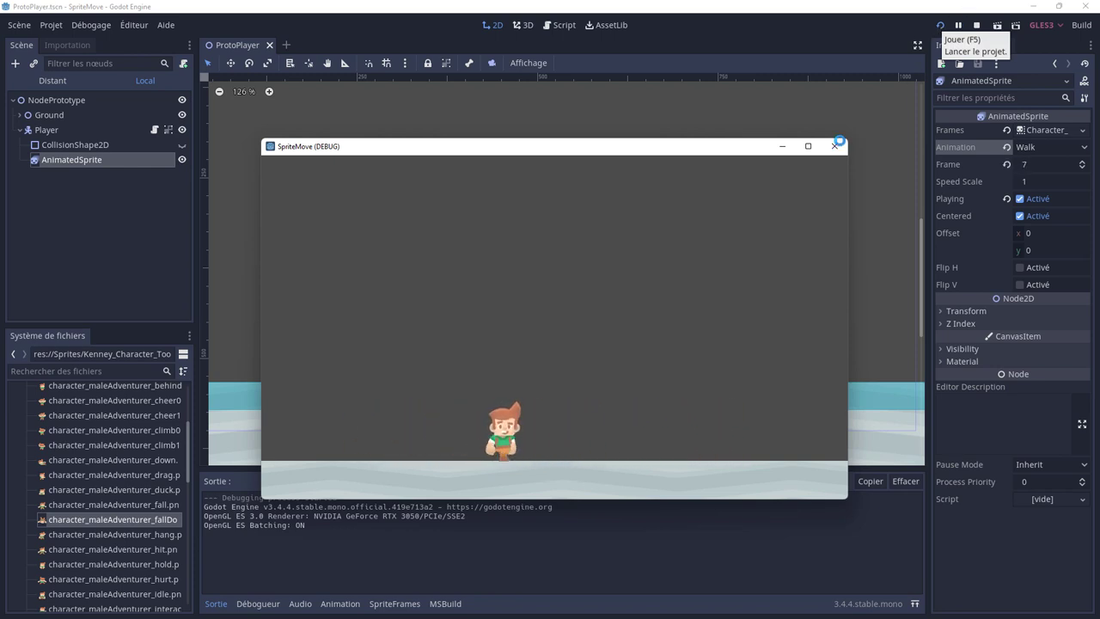
Close the running game and toggle the sprite's Flip H on and back off
click(833, 149)
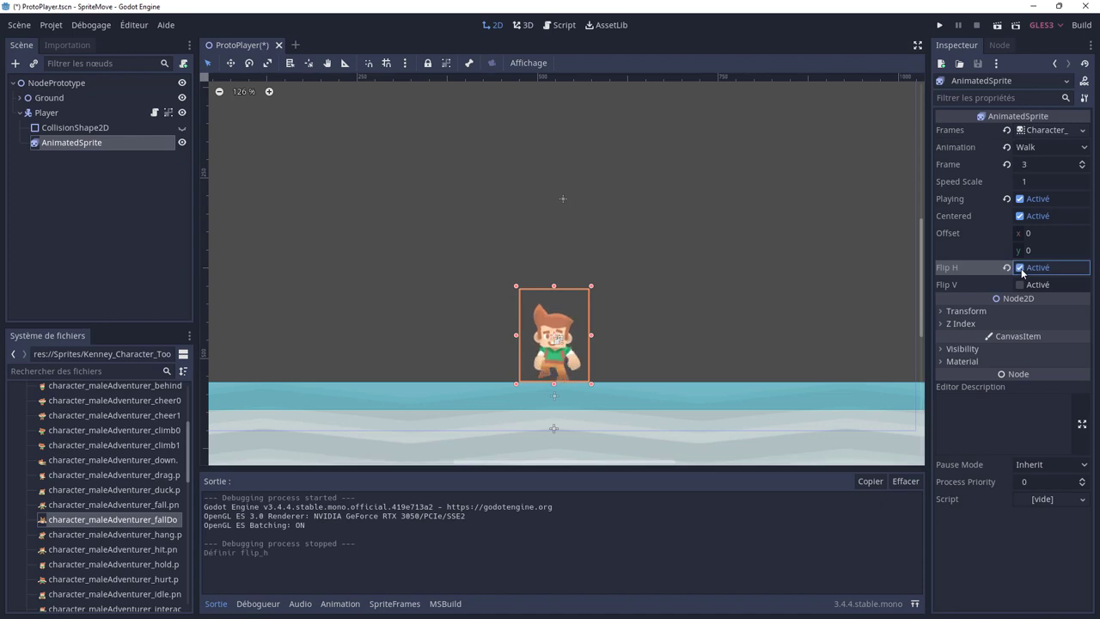
double_click(1021, 268)
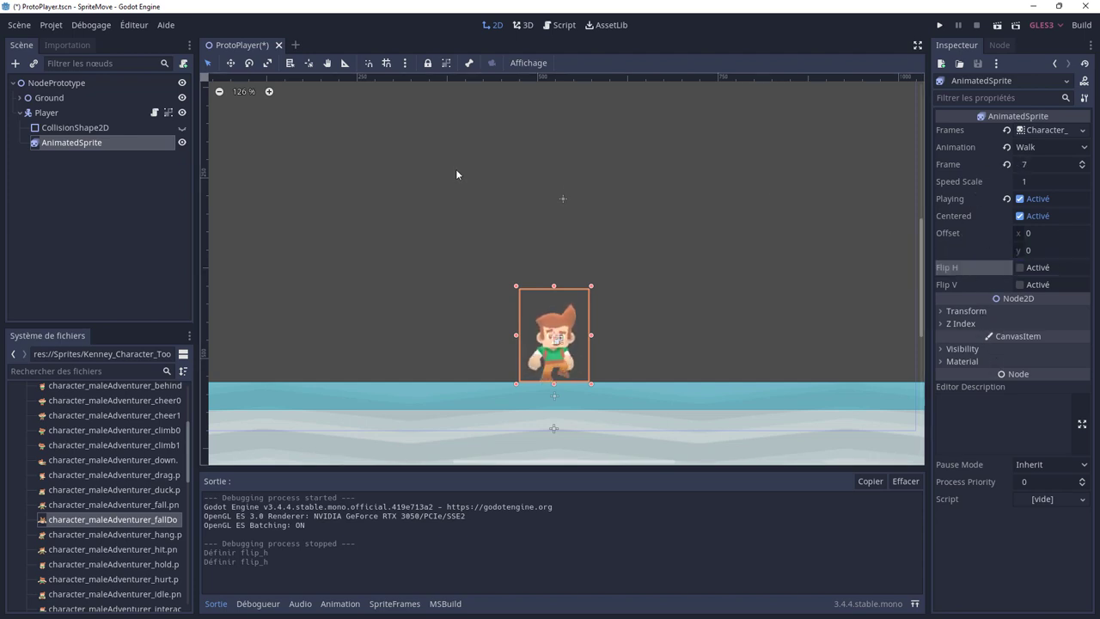
Set the Player node's Speed to 350 in the Inspector
click(46, 112)
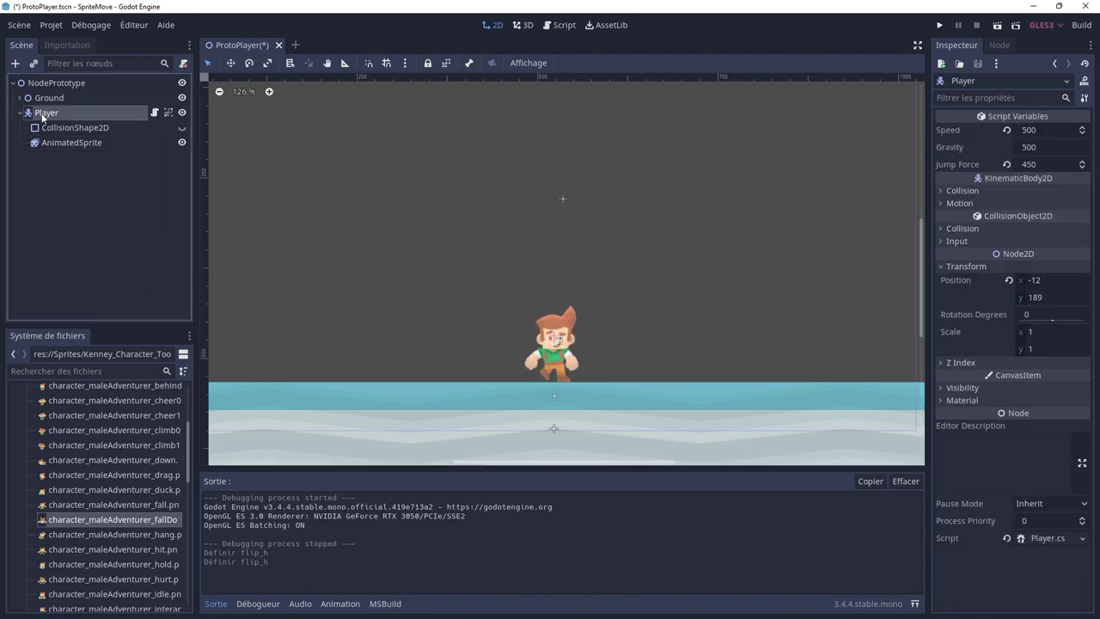
click(1030, 134)
text(3)
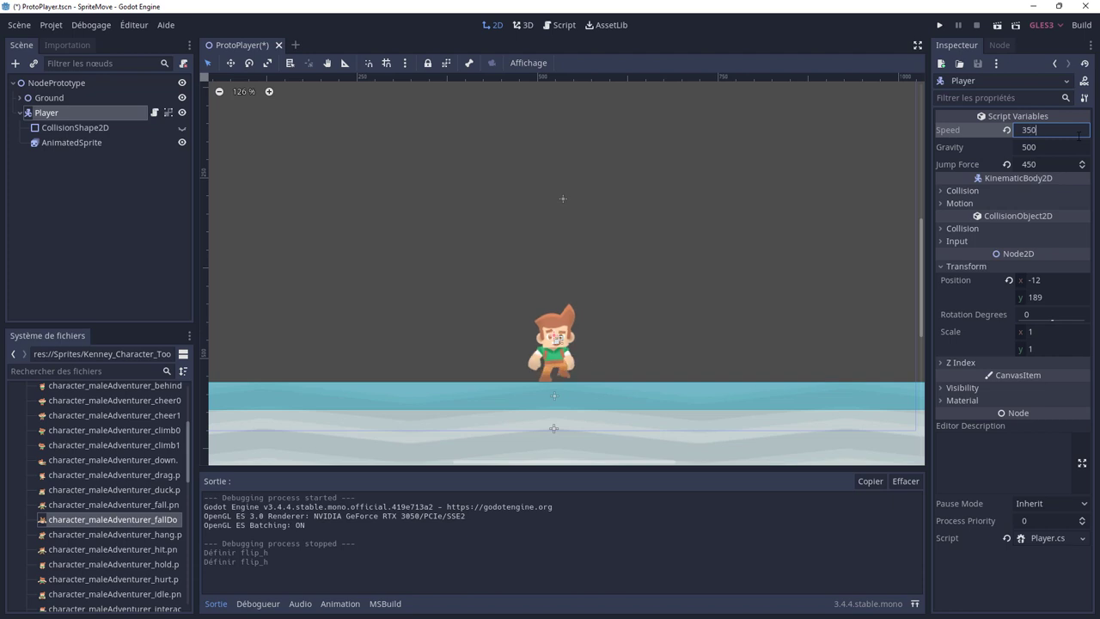
Run the game, walk right and left at Speed 350, then close it
click(940, 26)
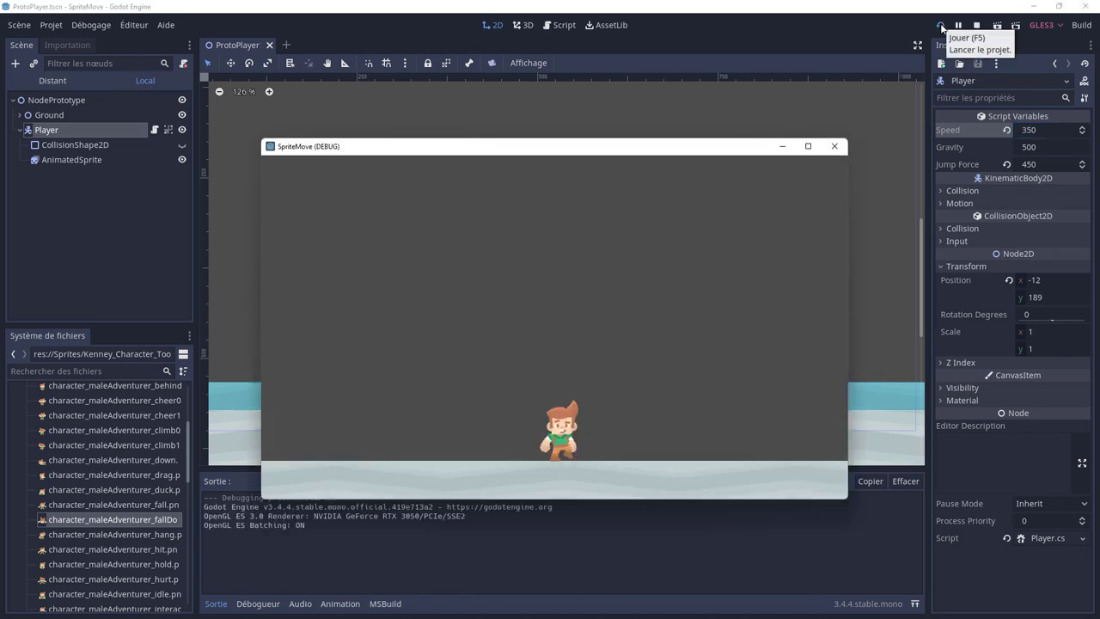
key(Right)
key(Left)
key(Right)
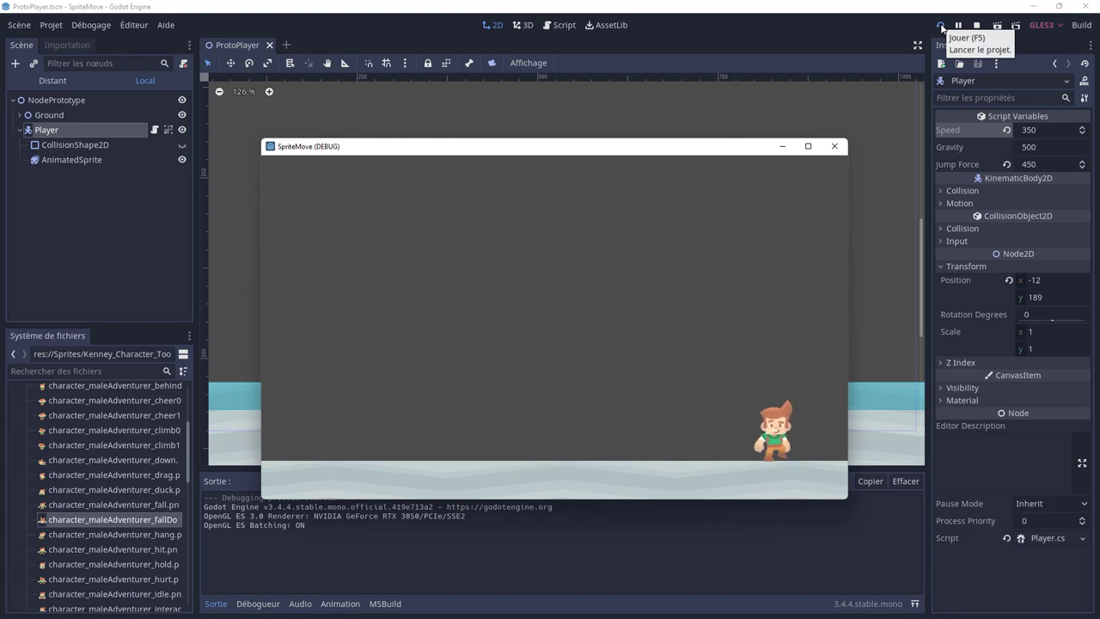
click(835, 145)
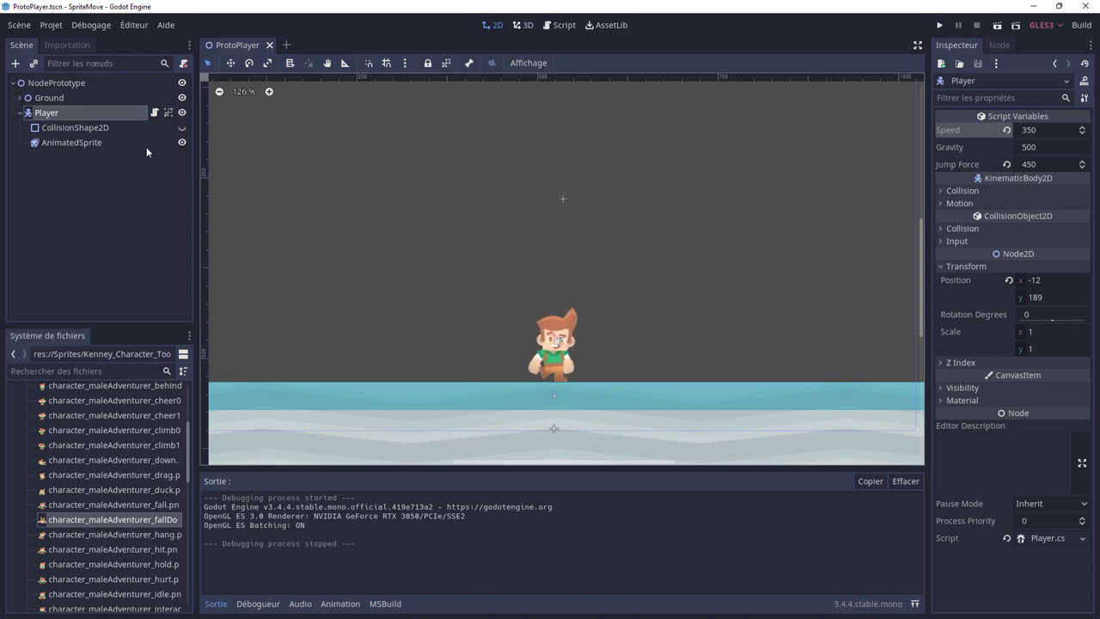
click(100, 129)
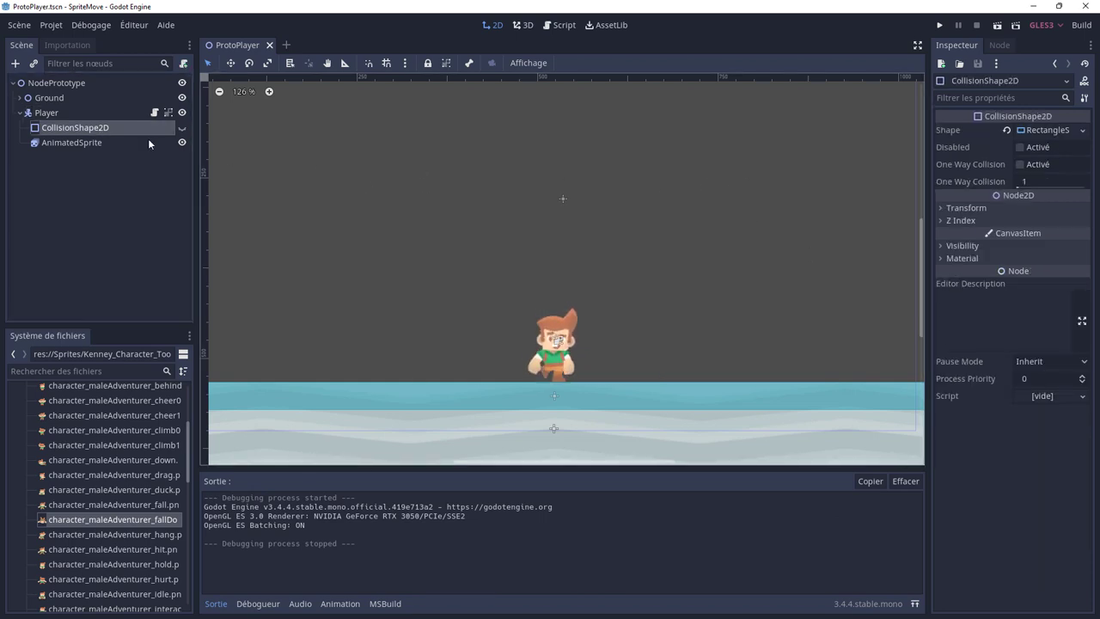
Set the AnimatedSprite's Walk animation speed to 7 FPS
click(120, 142)
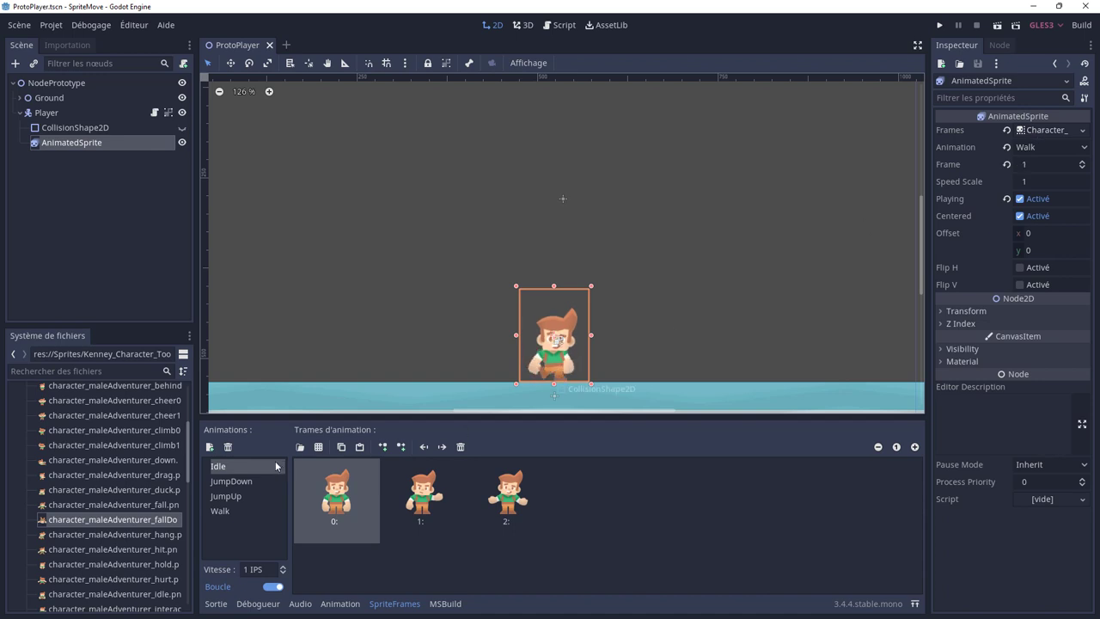
click(220, 511)
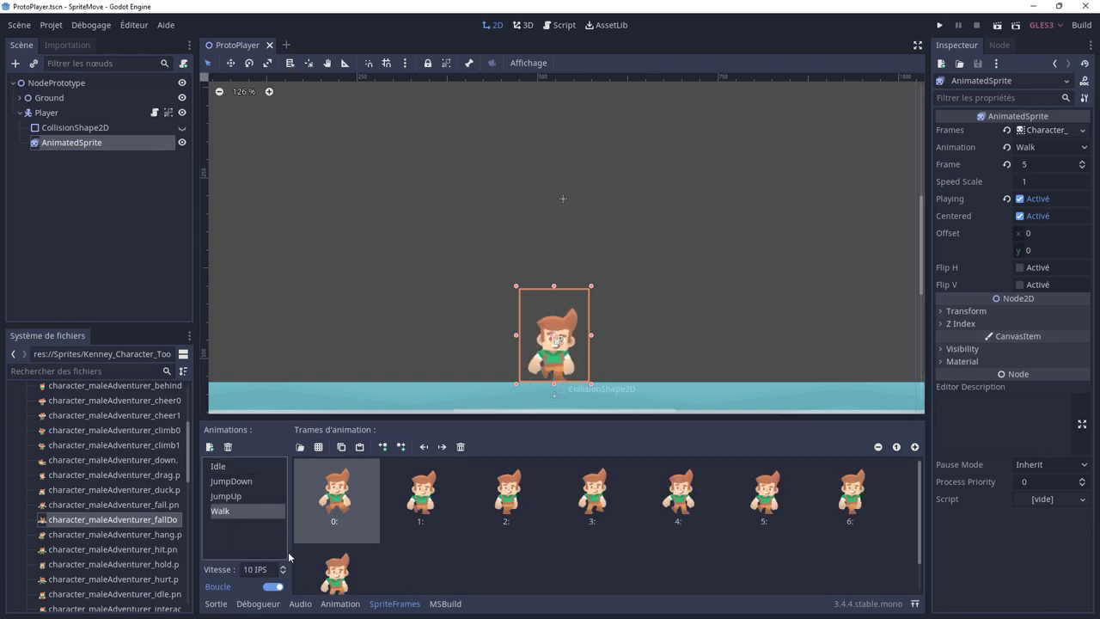
click(247, 569)
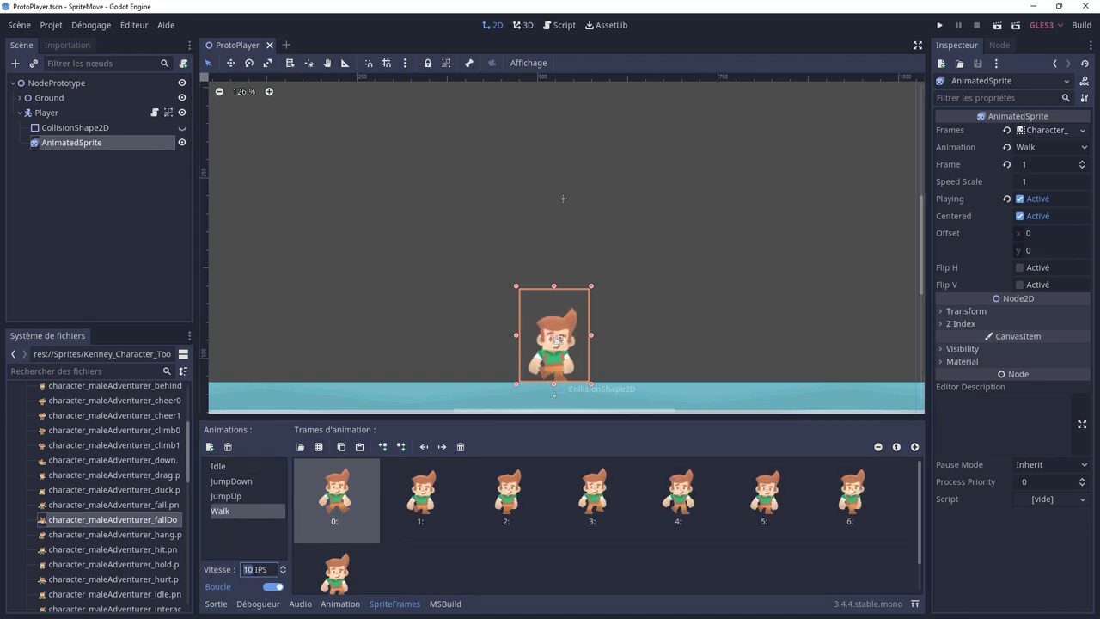
double_click(247, 569)
text(7)
key(Return)
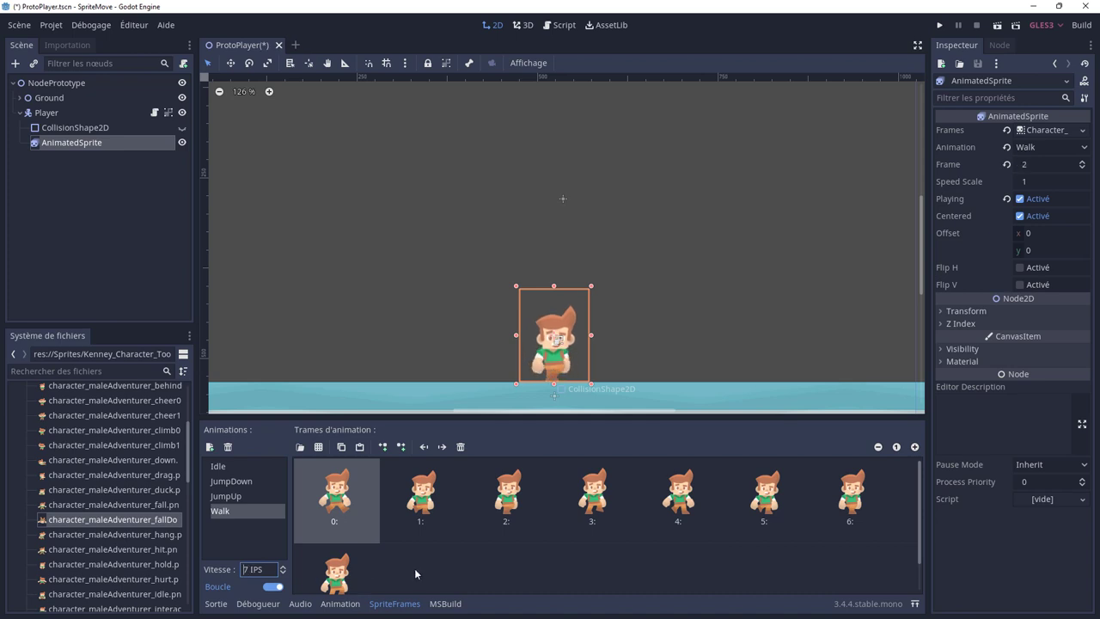
Run the game, walk right and left with the slower walk, then close it
click(939, 25)
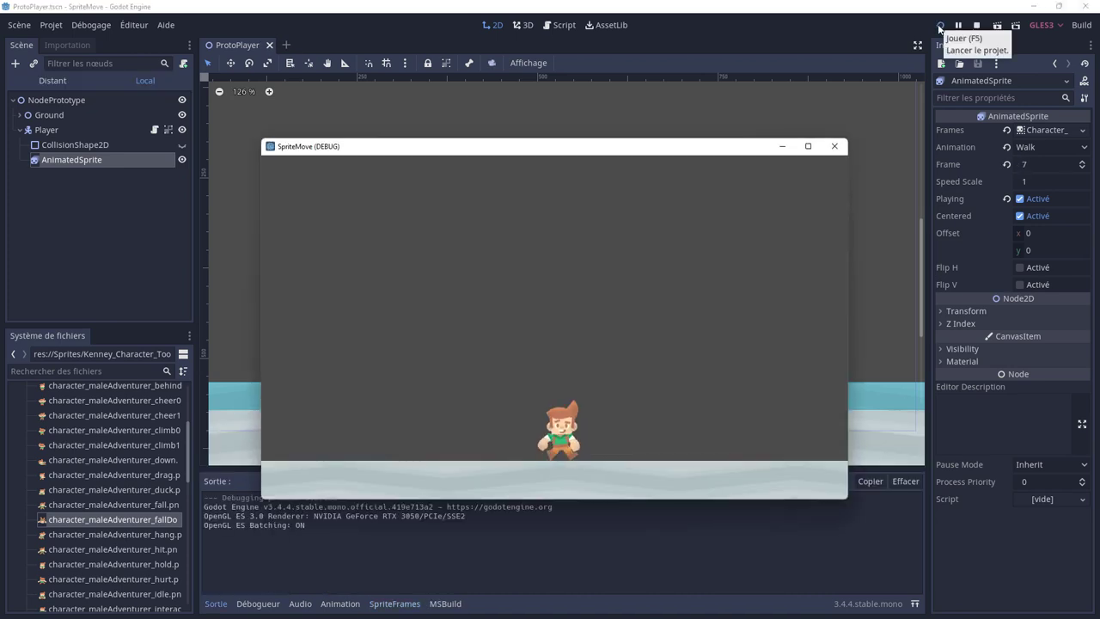
key(Right)
key(Left)
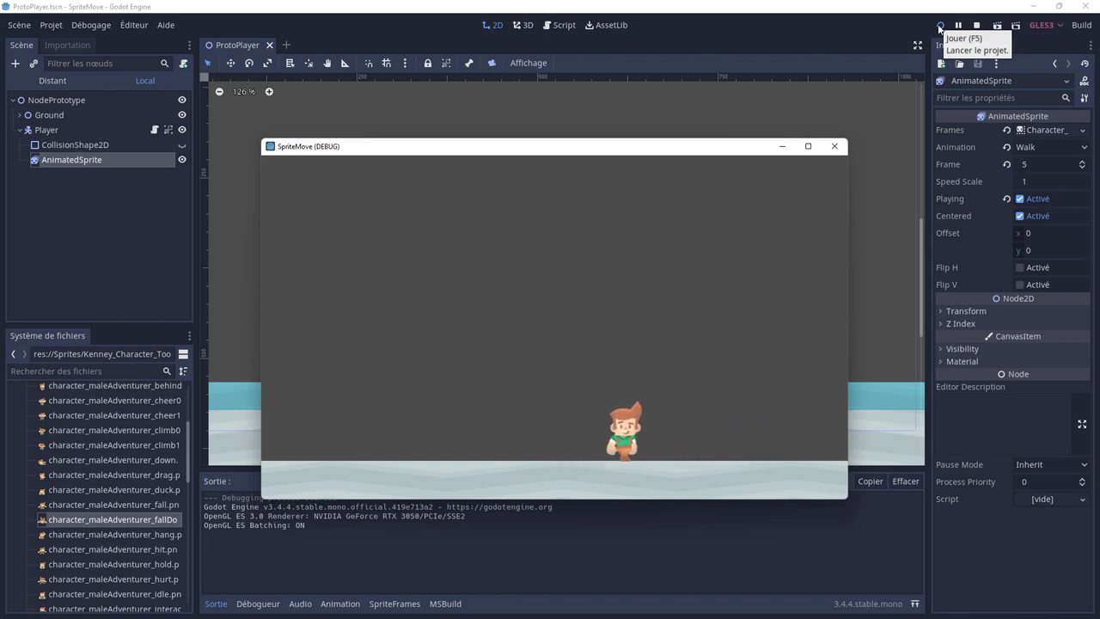
key(Right)
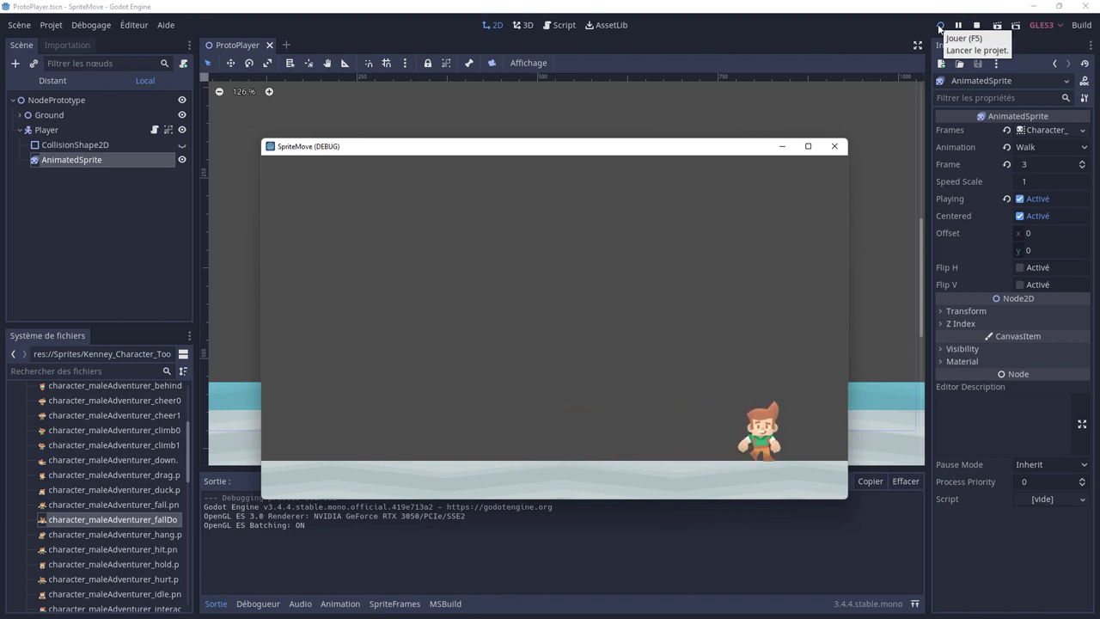
click(835, 148)
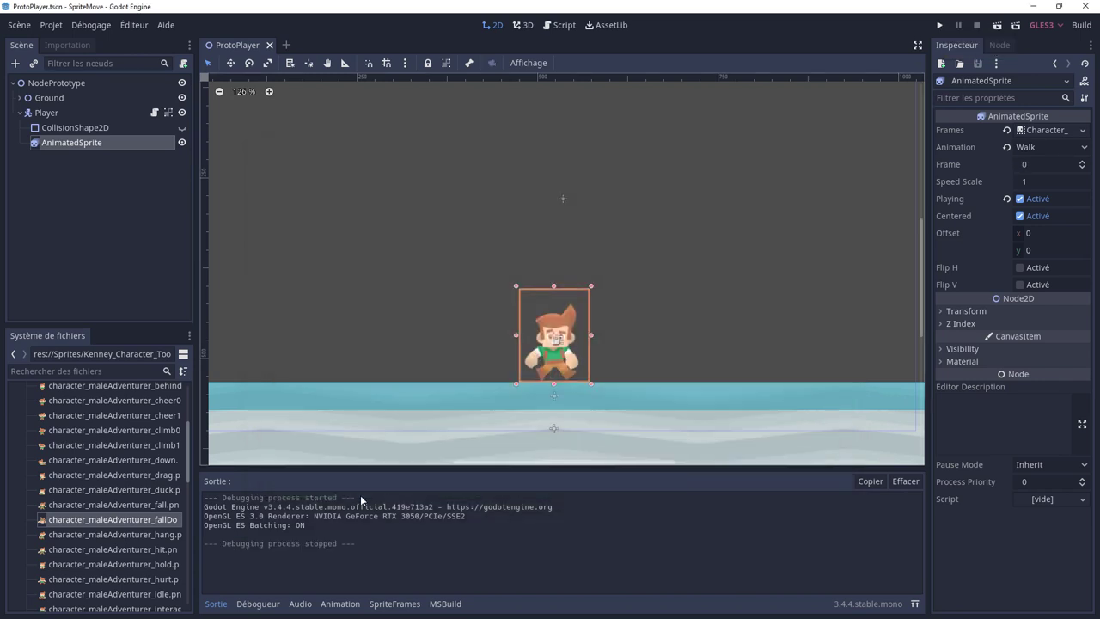
Change the Walk animation speed to 9 FPS and save the scene
click(1039, 129)
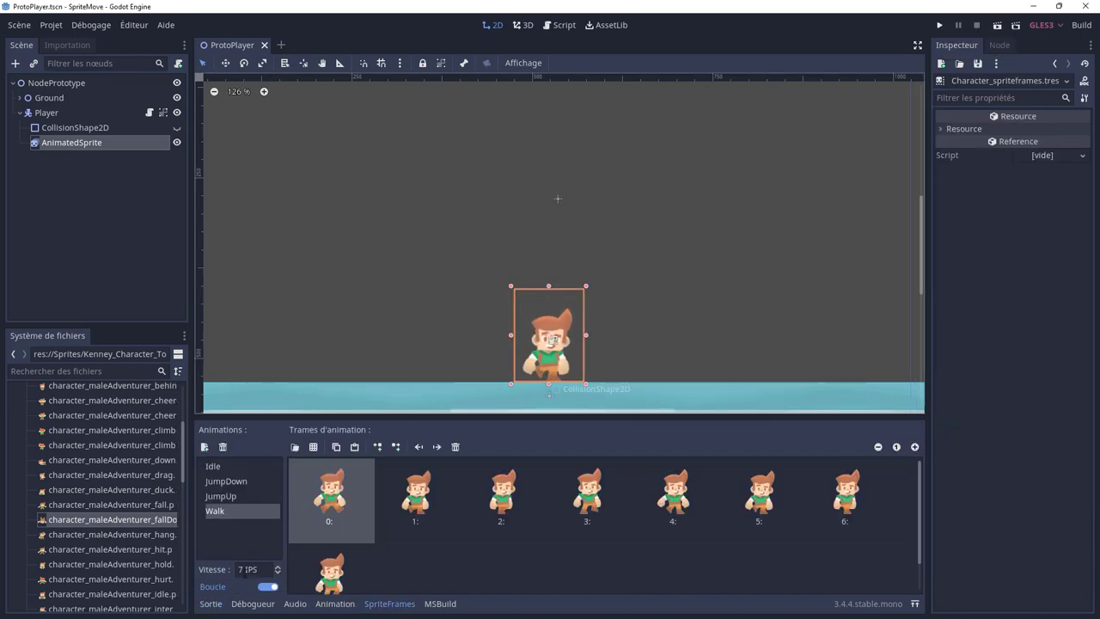
click(242, 568)
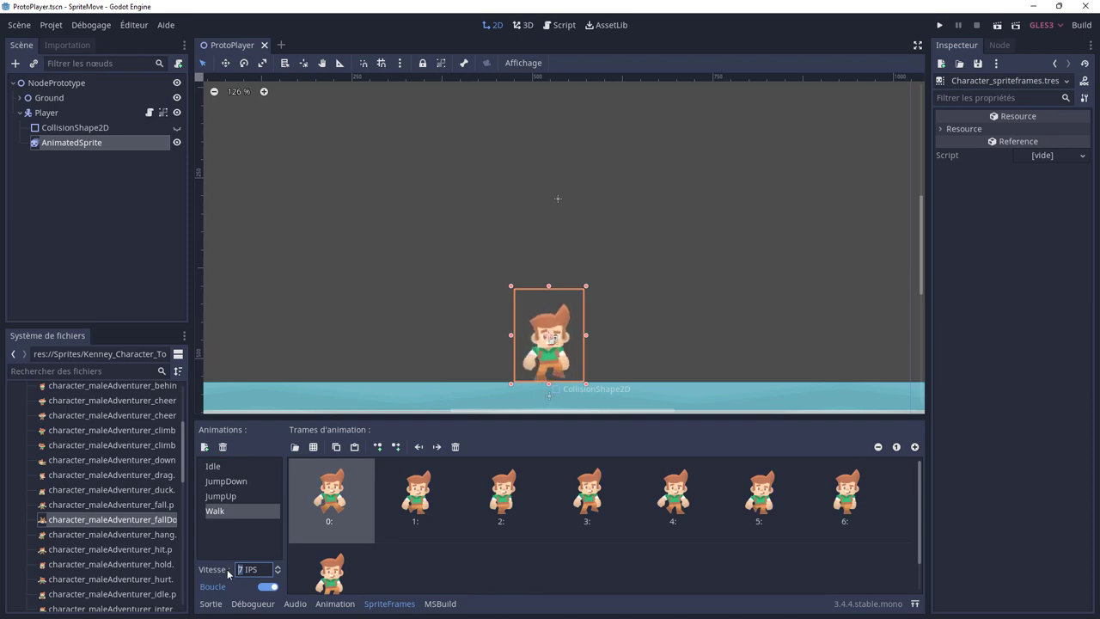
text(9)
key(Return)
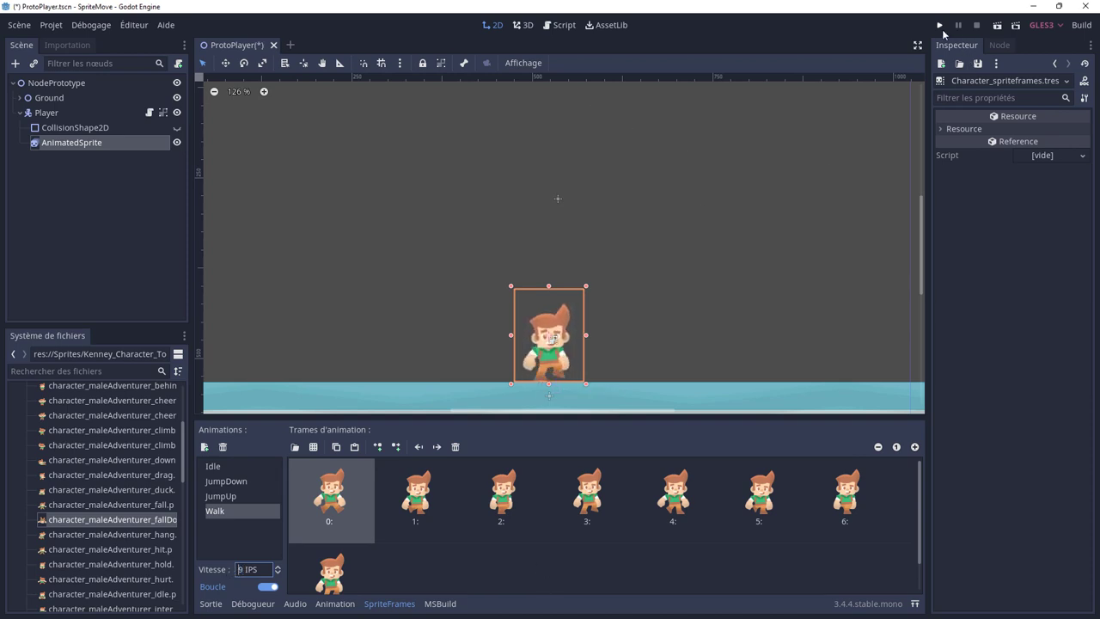
key(ctrl+s)
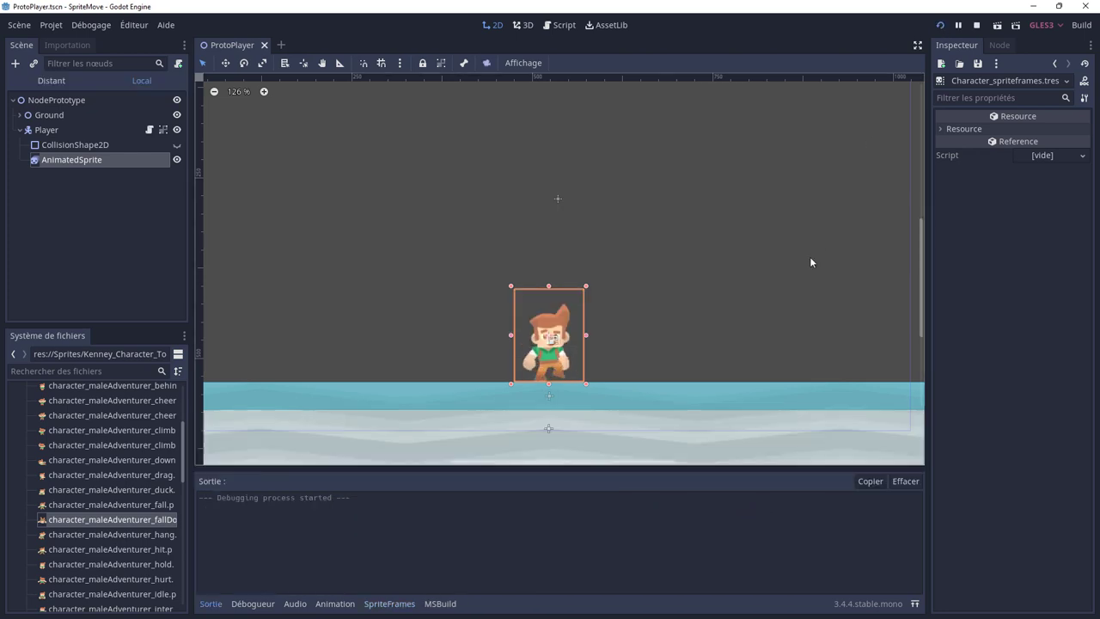
Walk the character right and left to check the faster animation, then close the game
key(Right)
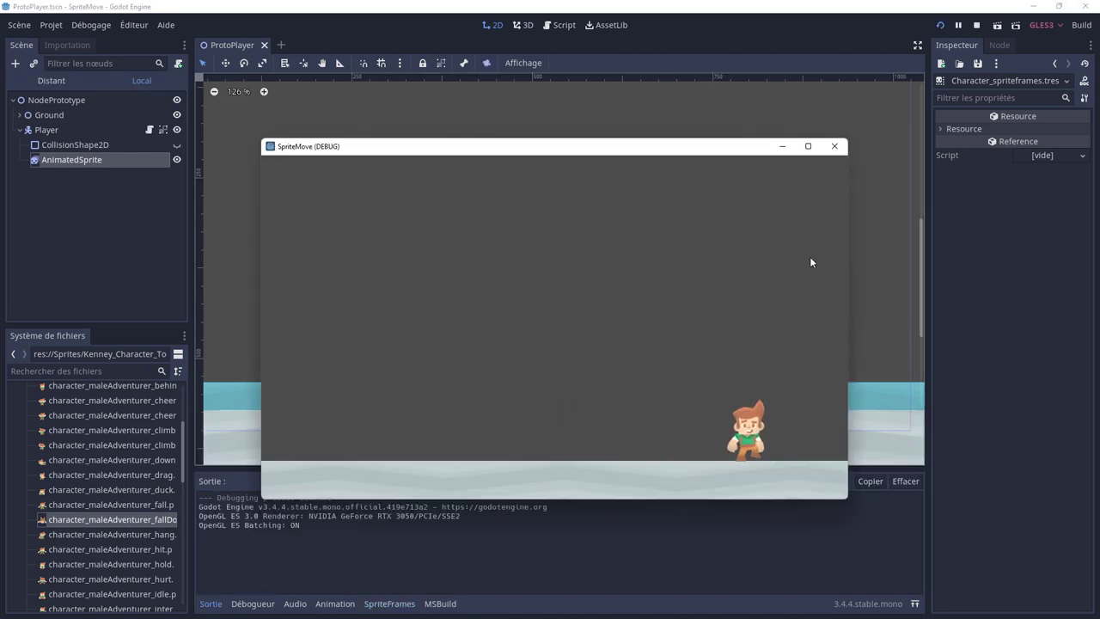
key(Left)
key(Right)
click(833, 147)
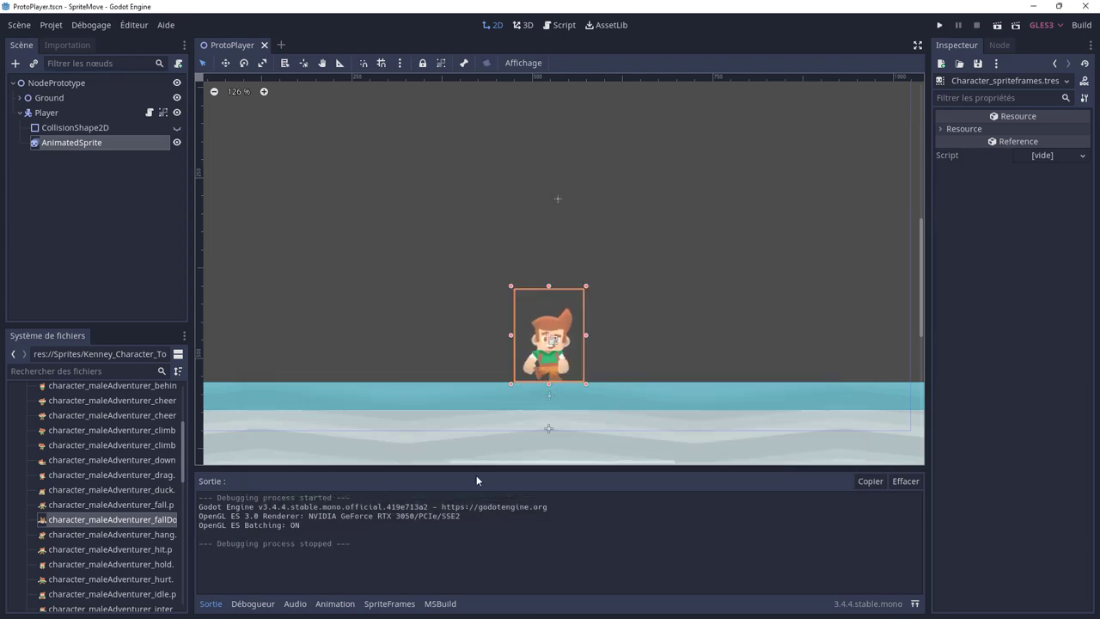
Open the Player node's script in the code editor
click(52, 115)
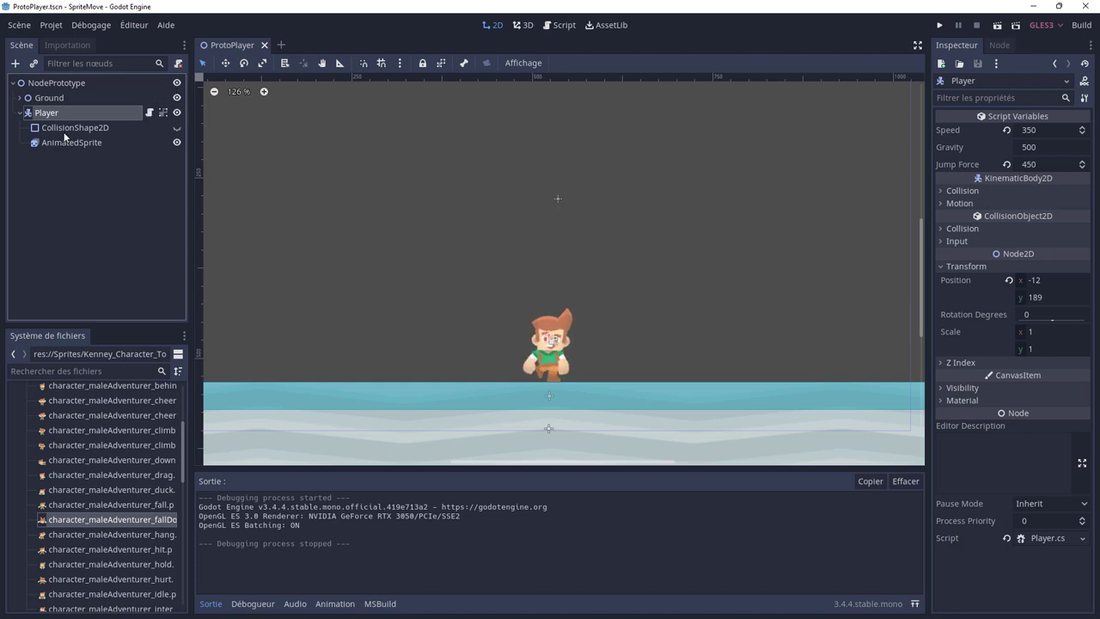
click(62, 142)
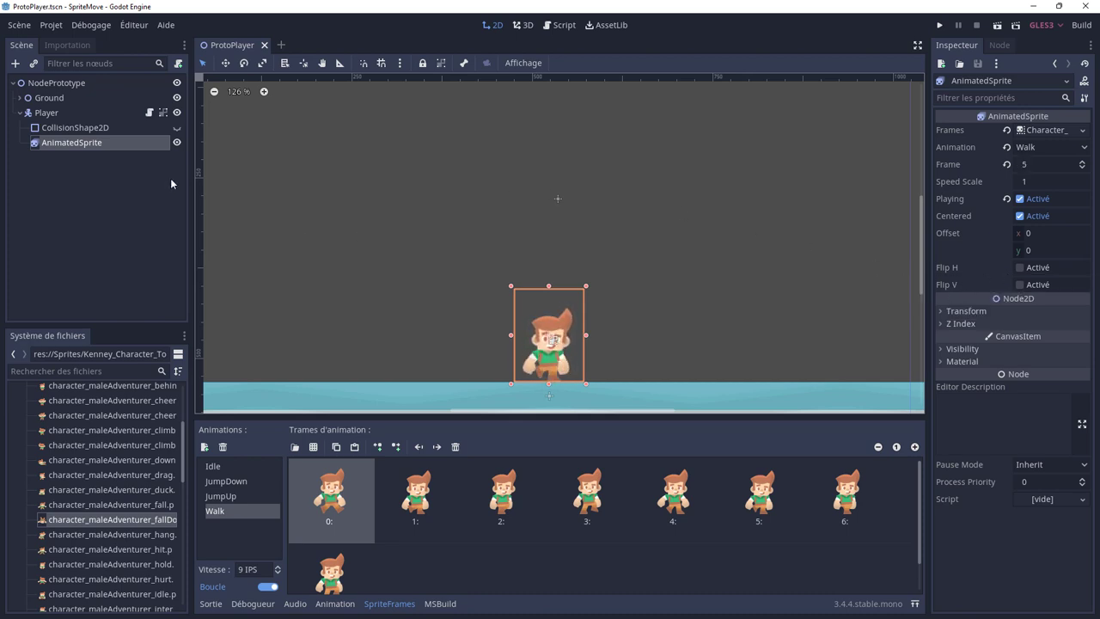
click(149, 113)
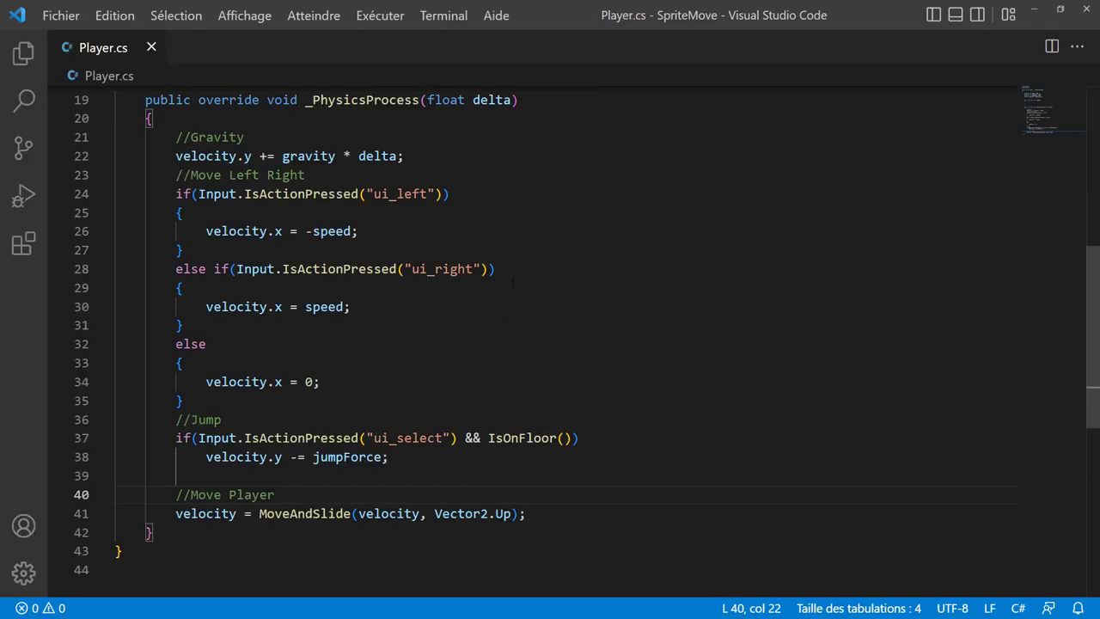
Declare a field 'private AnimatedSprite anim' on line 11 of Player.cs
scroll(495, 327, up, 6)
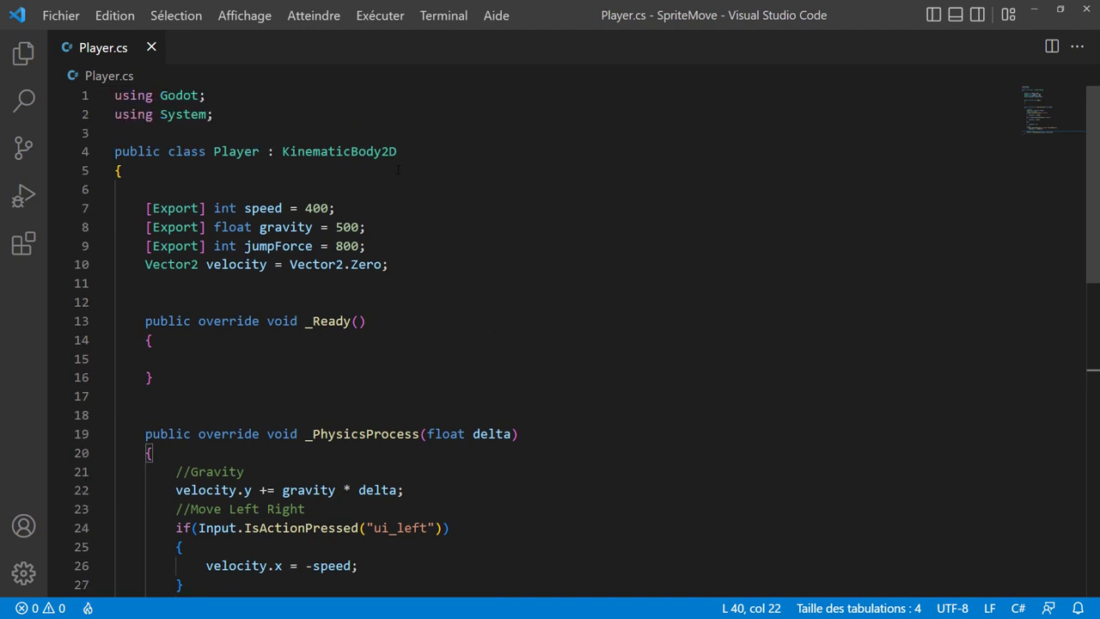
click(217, 287)
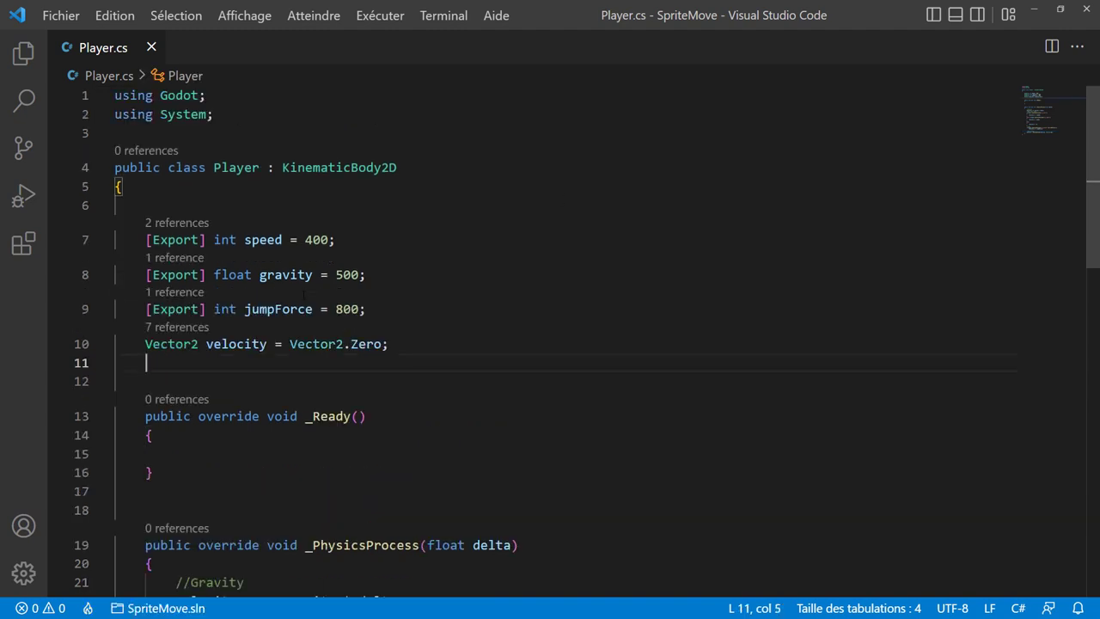
text(private )
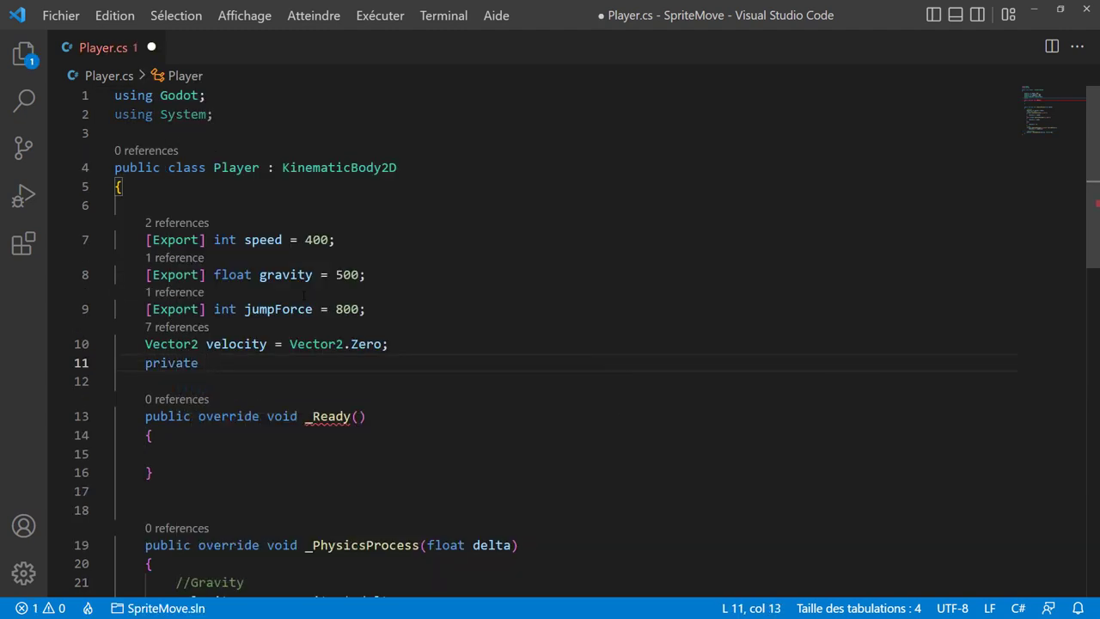
text(Animateds)
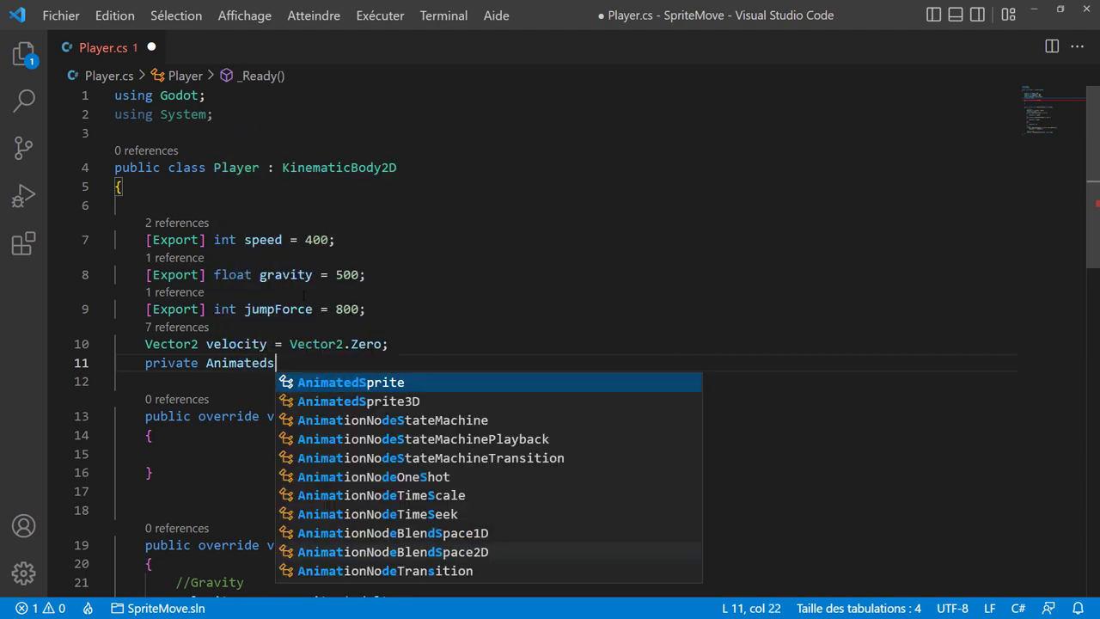
key(Return)
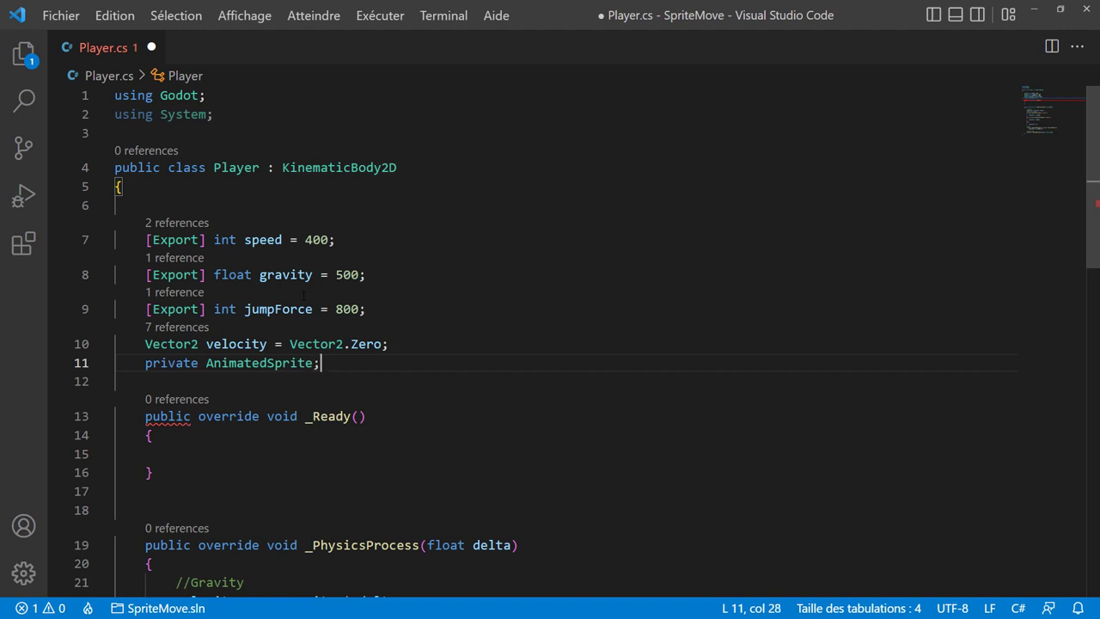
click(202, 453)
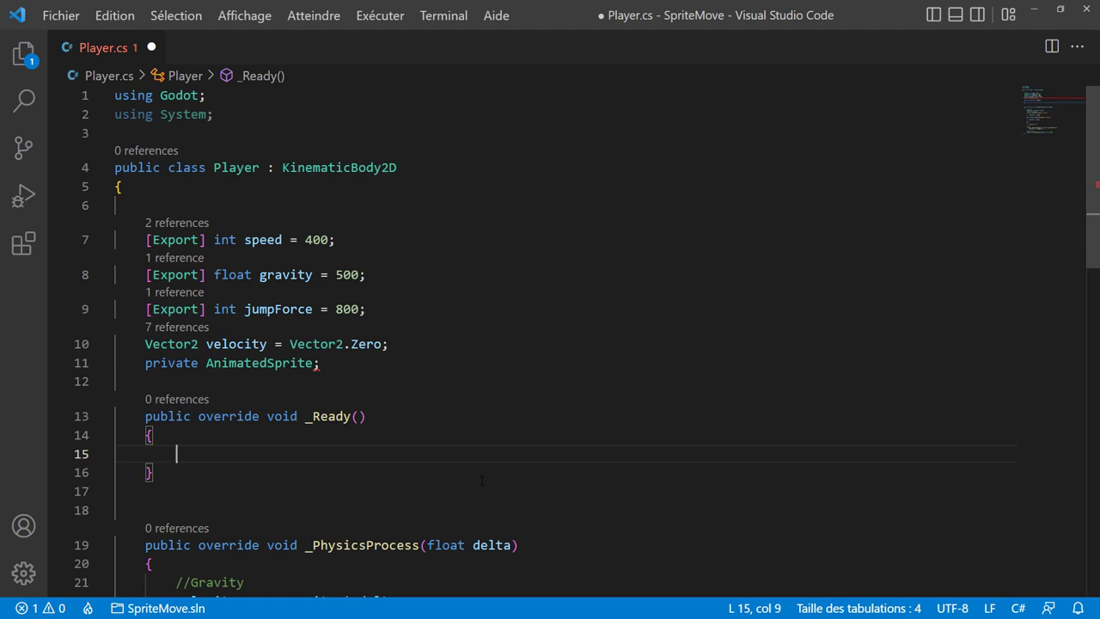
click(314, 363)
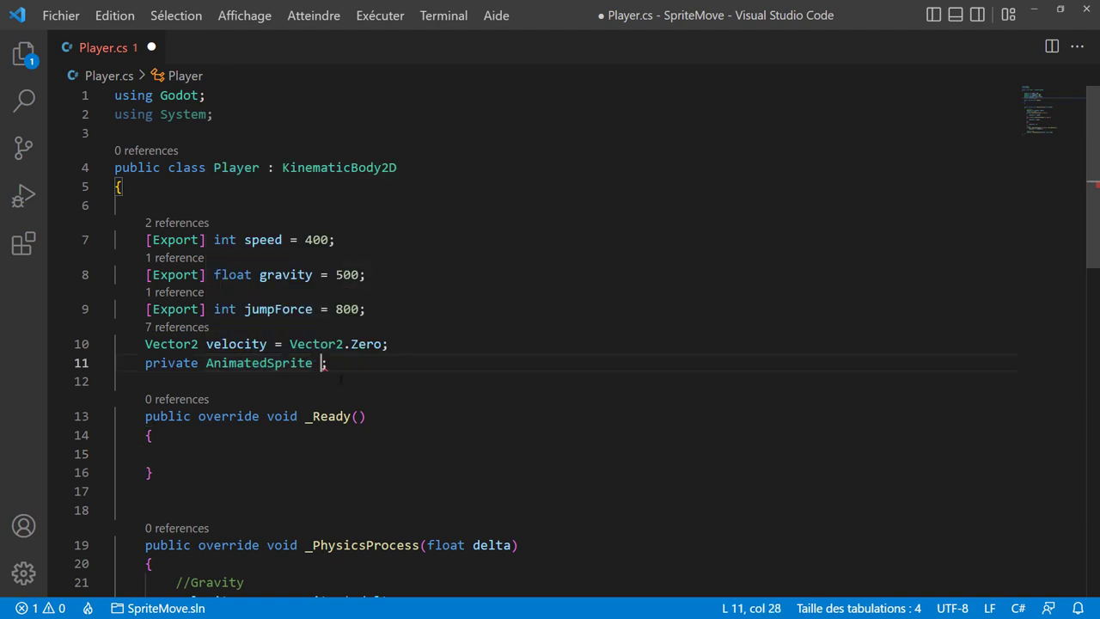
text(anim)
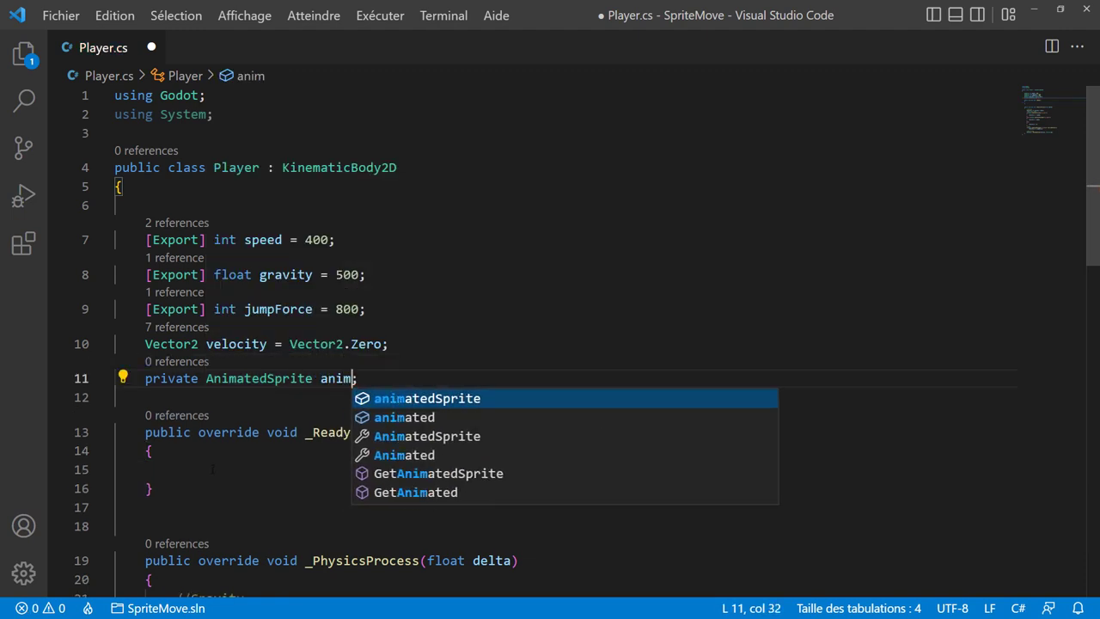
In _Ready, assign anim = GetNode<AnimatedSprite>("AnimatedSprite");
click(266, 475)
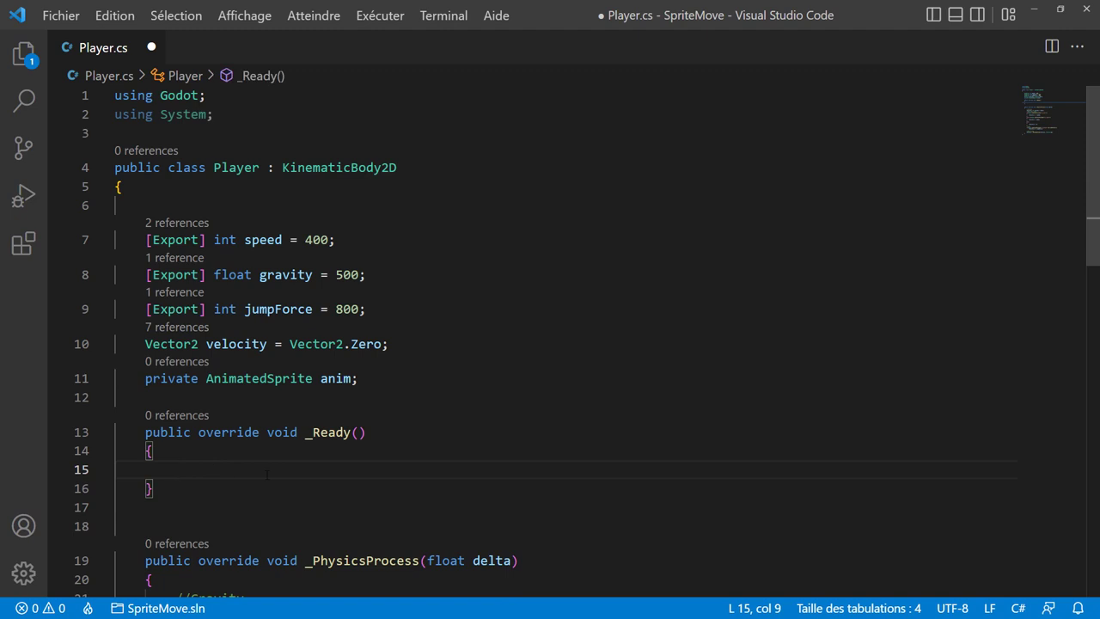
text(anim =)
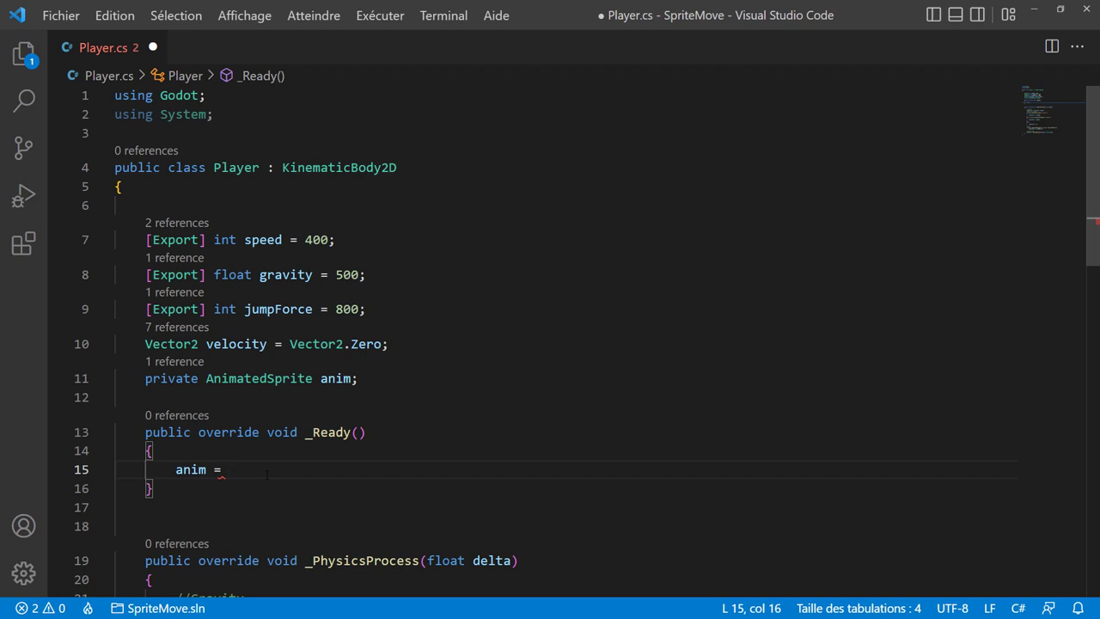
text( get)
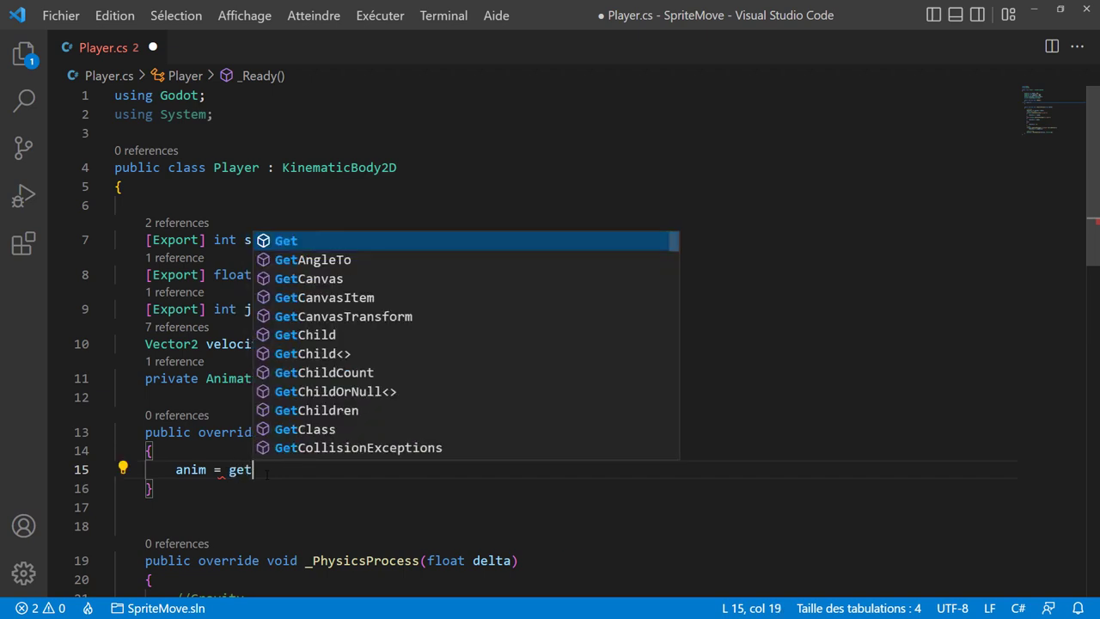
text(no)
key(Return)
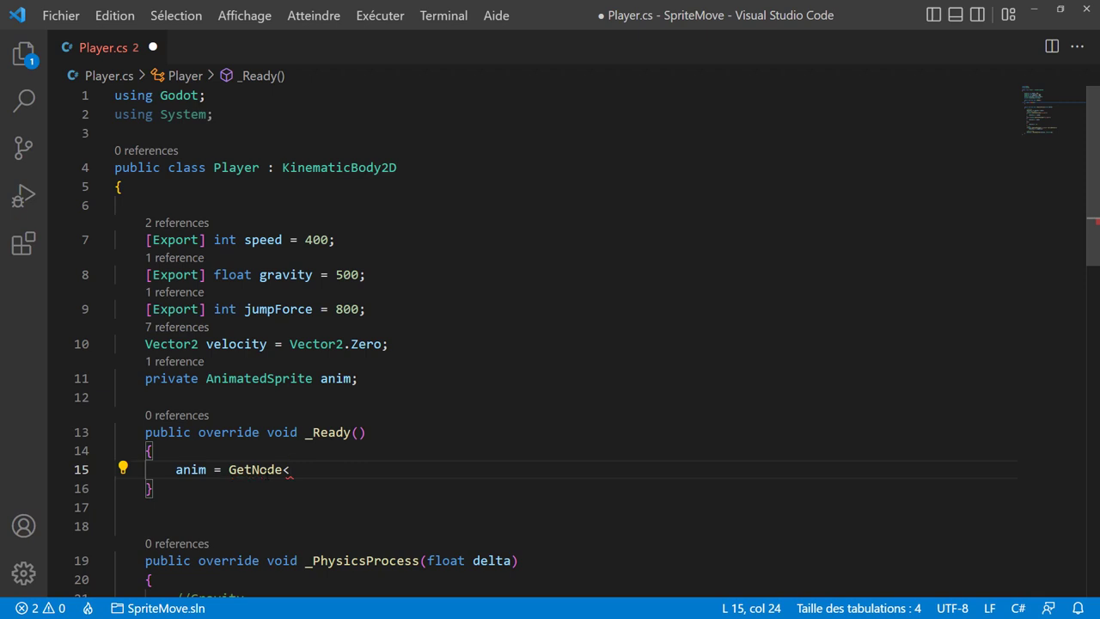
text(Ani)
key(Return)
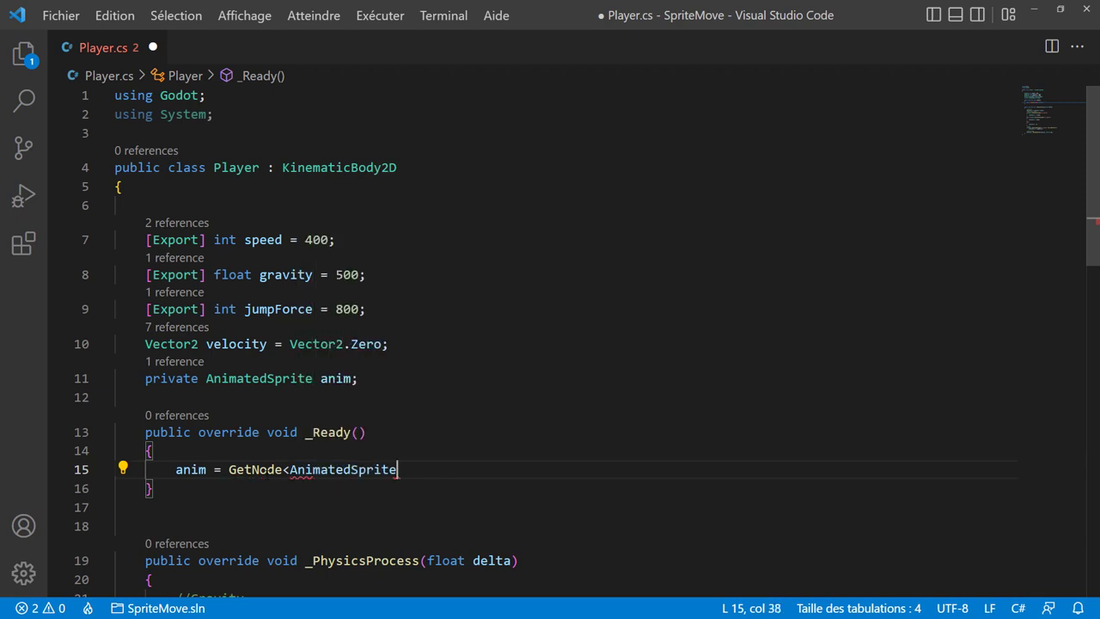
text(>(")
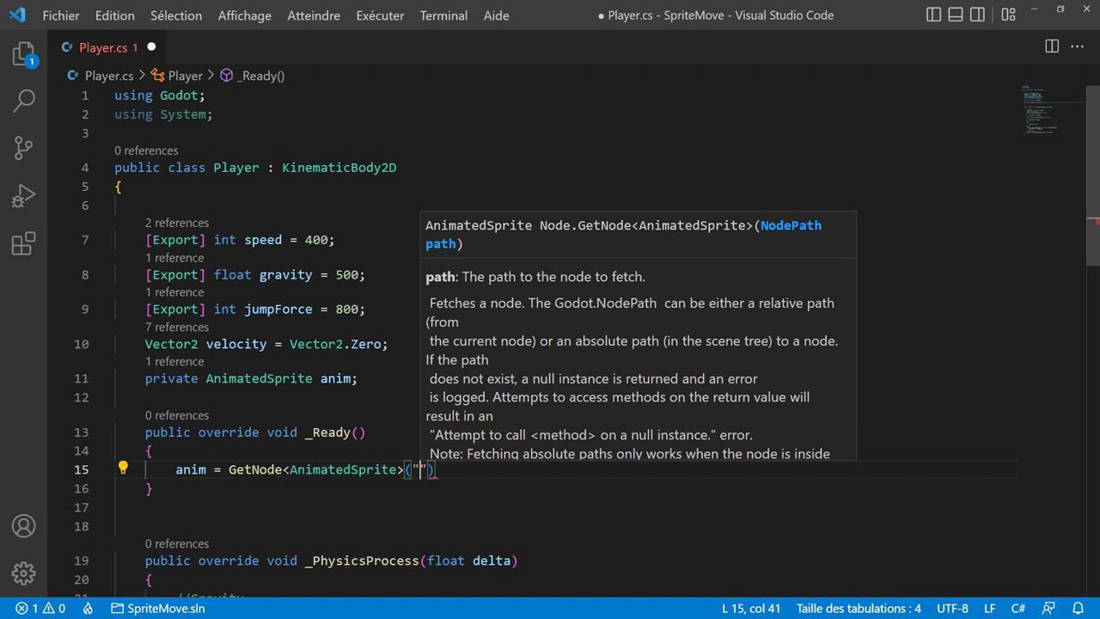
double_click(327, 469)
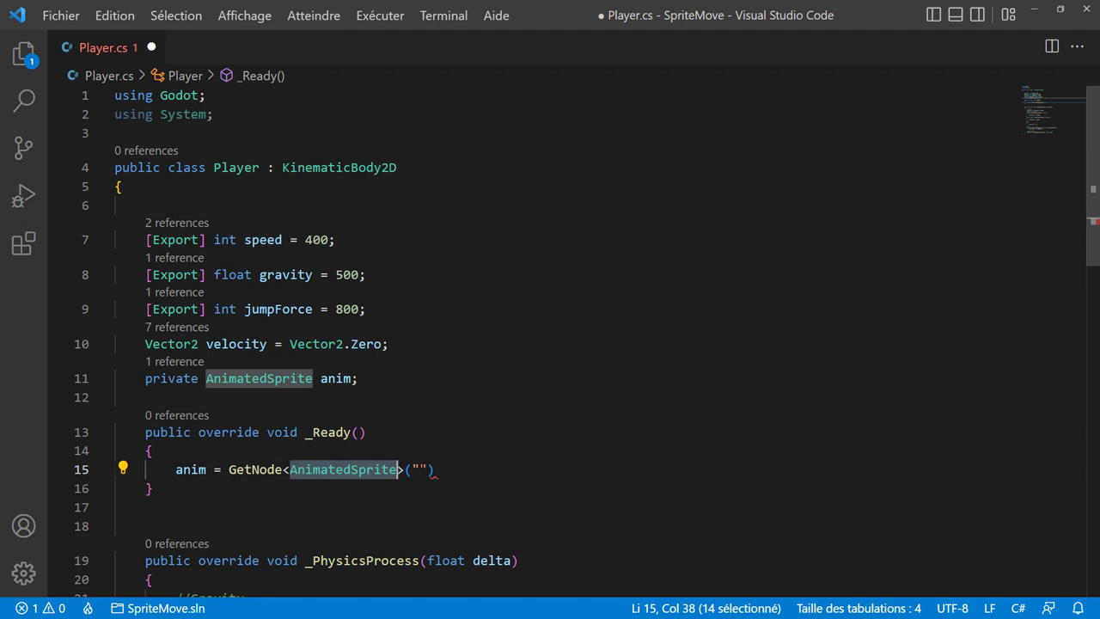
key(ctrl+c)
click(420, 469)
key(ctrl+v)
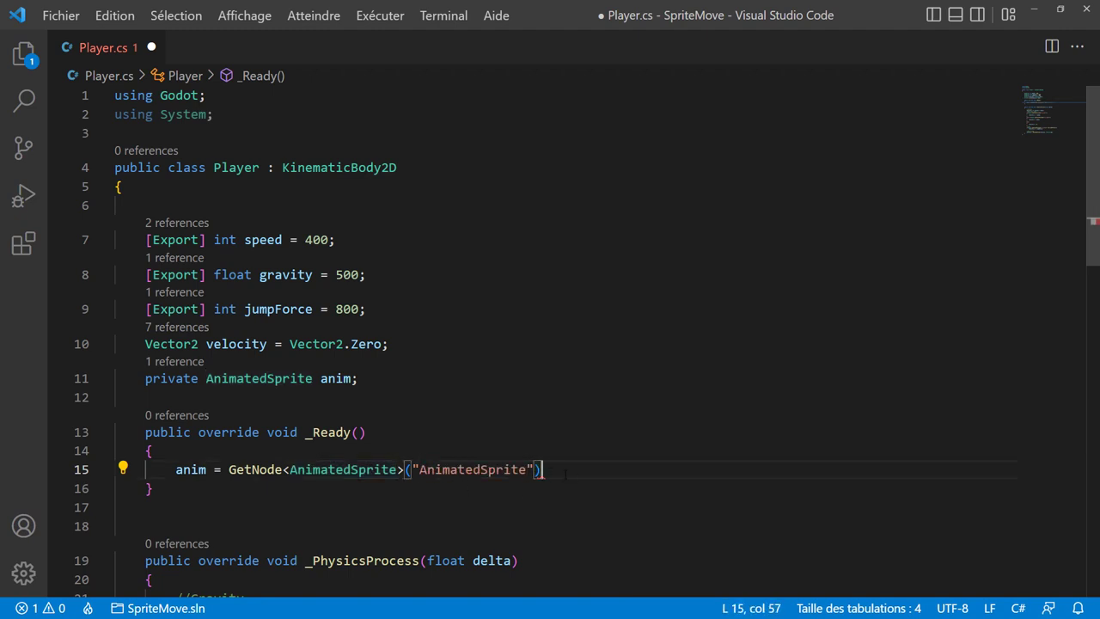
text(;)
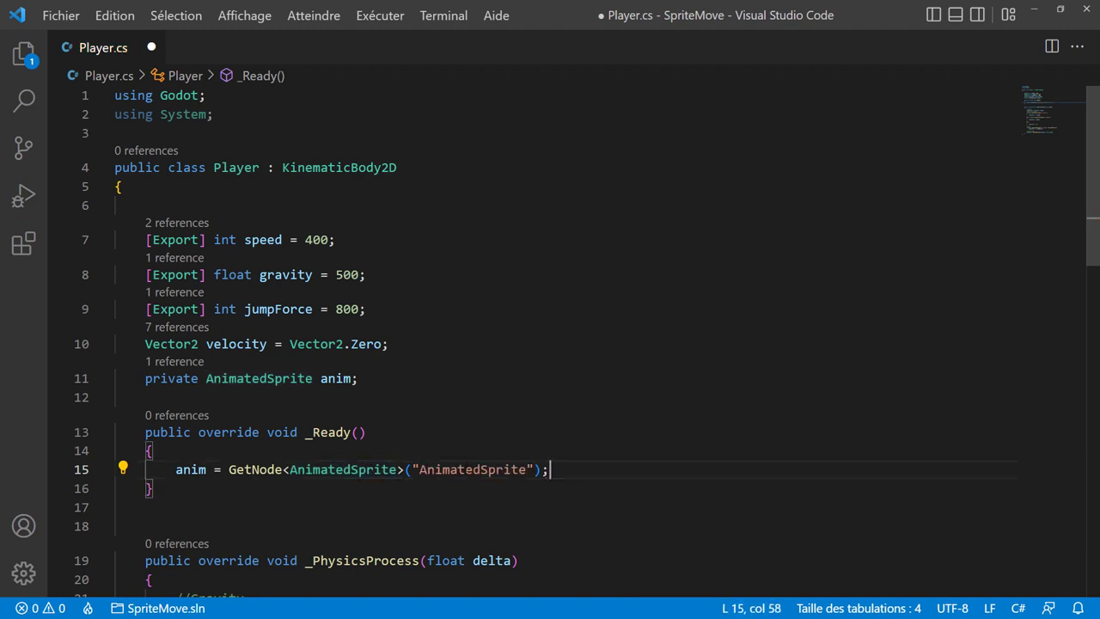
Save Player.cs and return to the Godot editor
mouse_move(468, 470)
key(ctrl+s)
key(alt+Tab)
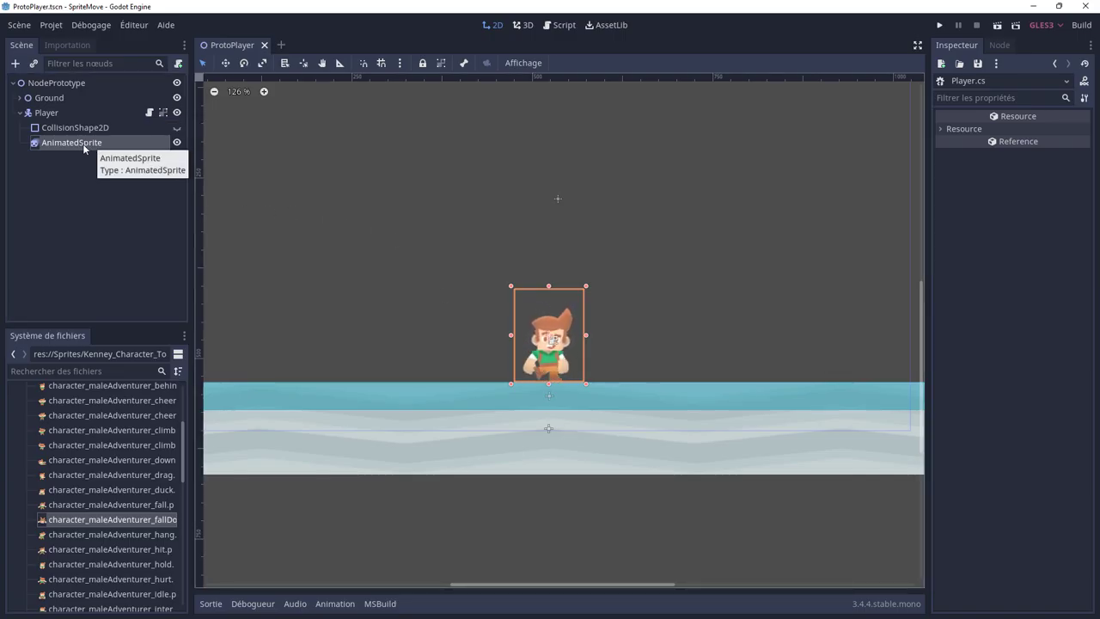
Rename the sprite node to AnimatedSpritePlayer, then reopen the Player script
click(102, 147)
double_click(102, 142)
click(125, 145)
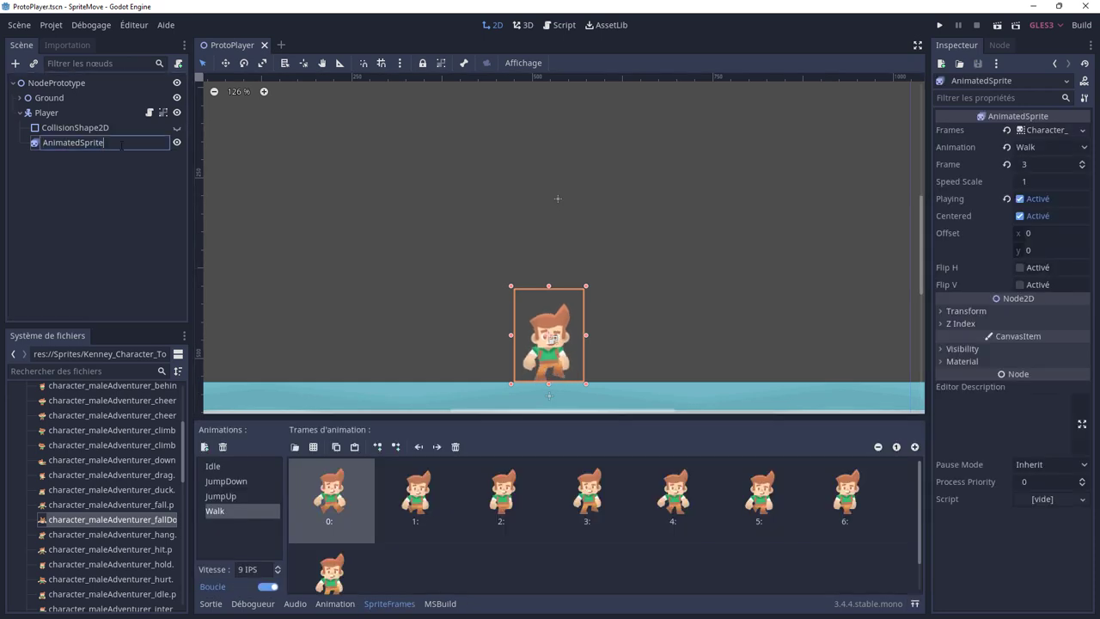
text(PLayer)
key(Return)
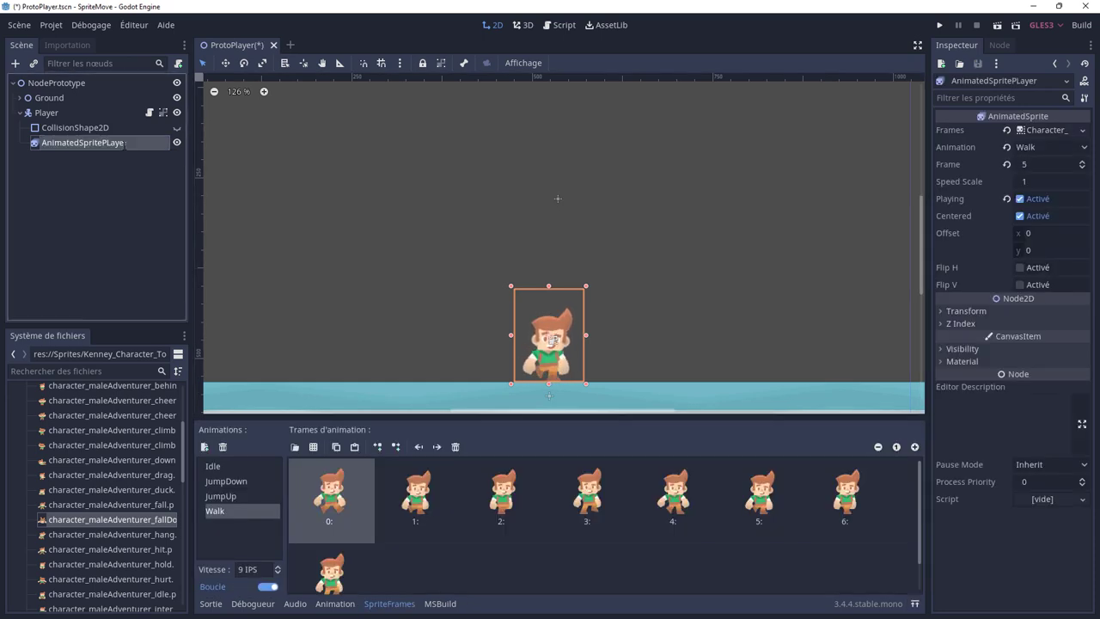
double_click(136, 146)
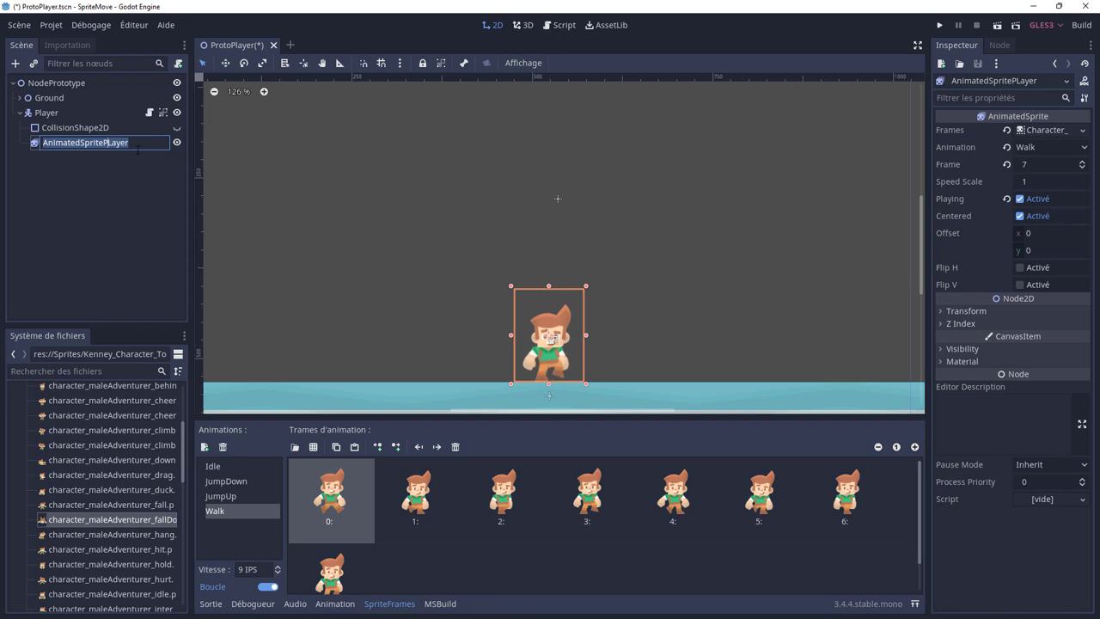
key(BackSpace)
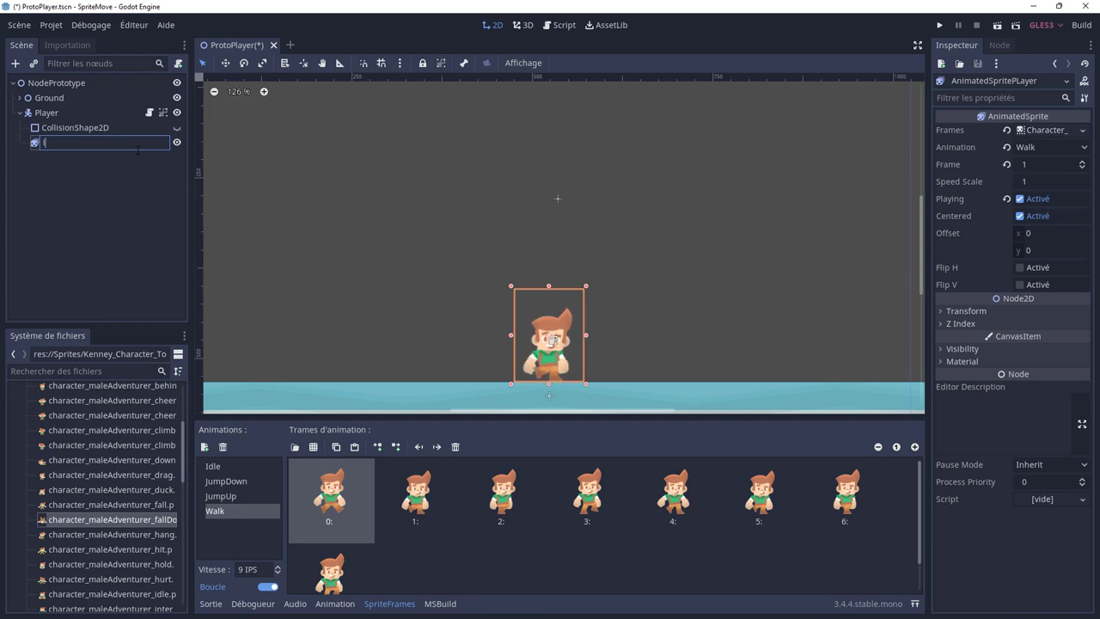
key(ctrl+z)
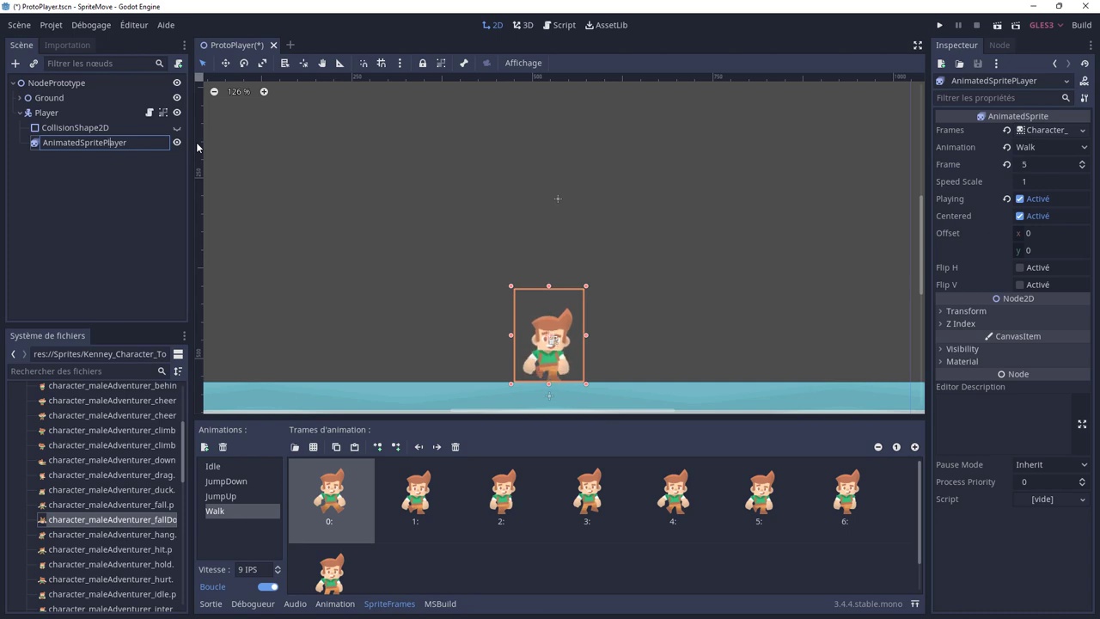
key(ctrl+a)
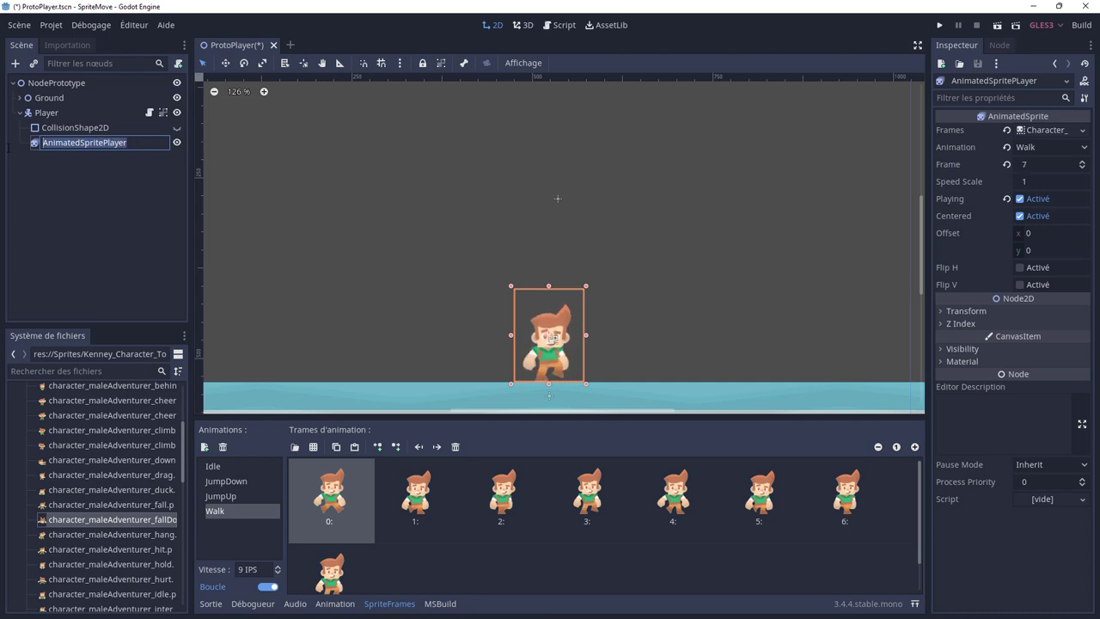
click(134, 164)
click(147, 112)
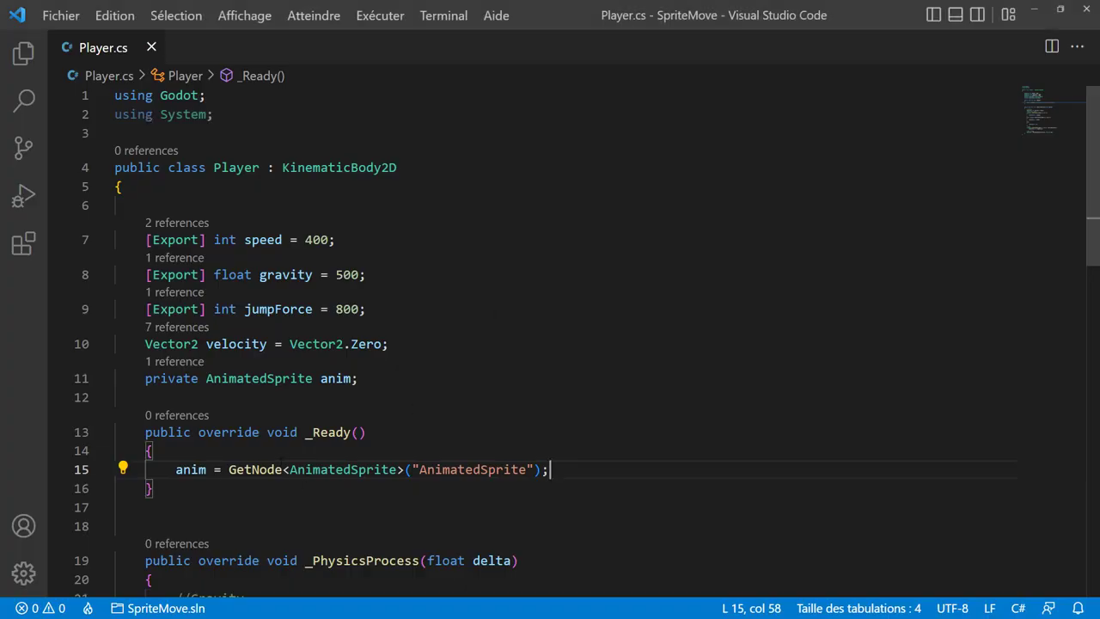
Replace the GetNode path "AnimatedSprite" with "AnimatedSpritePlayer" on line 15
double_click(344, 469)
double_click(464, 469)
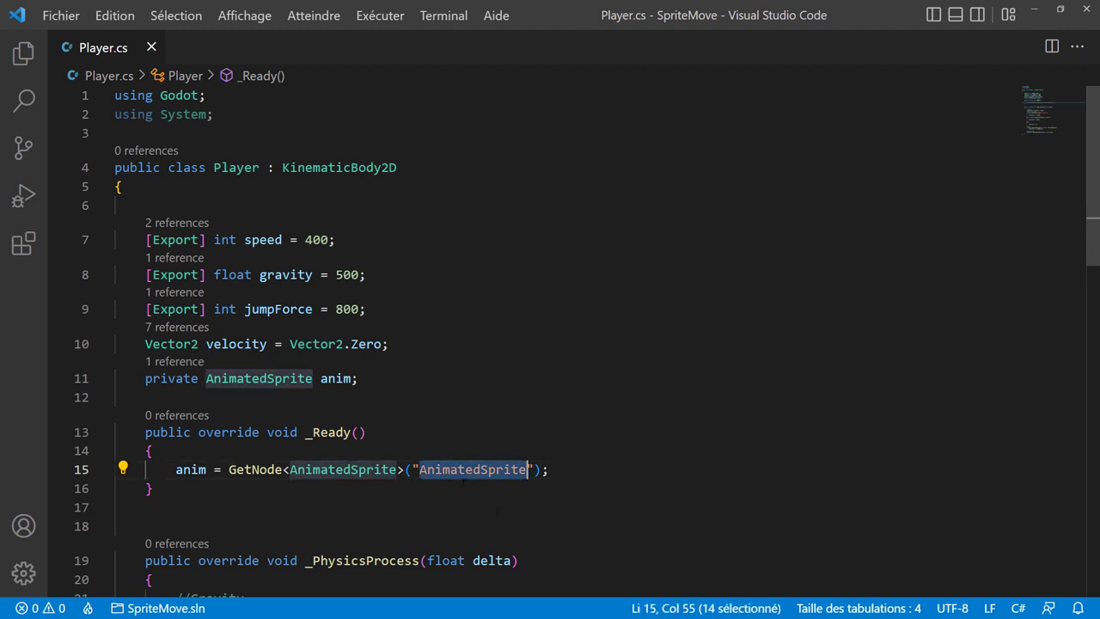
key(ctrl+v)
key(Down)
key(Down)
key(Down)
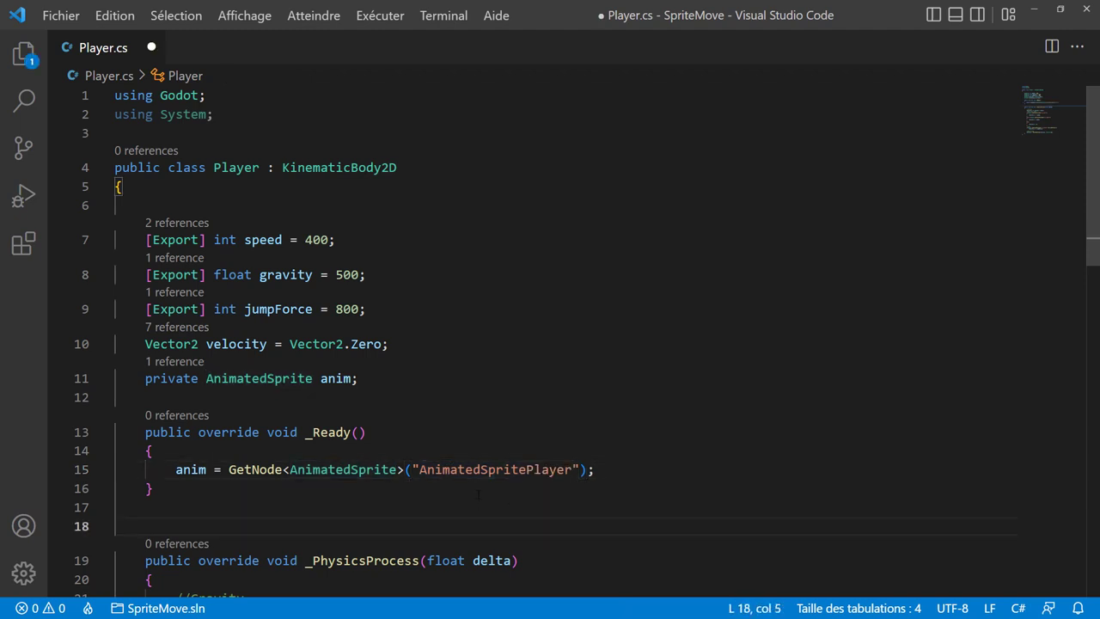
scroll(483, 428, down, 2)
scroll(485, 428, down, 1)
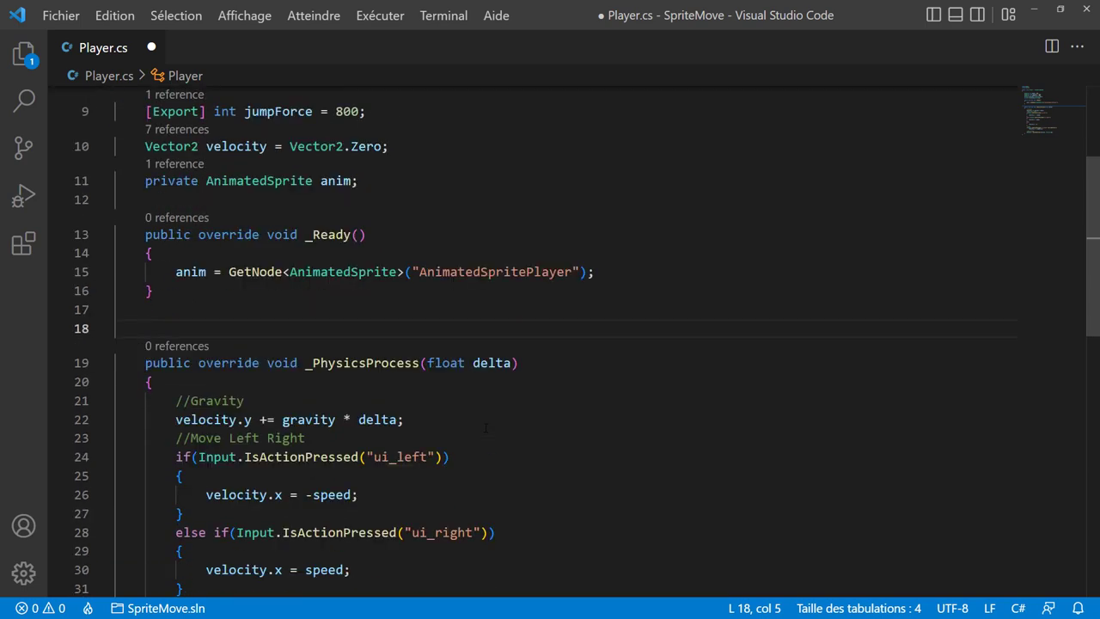
scroll(488, 427, down, 3)
scroll(491, 427, down, 2)
scroll(494, 427, up, 3)
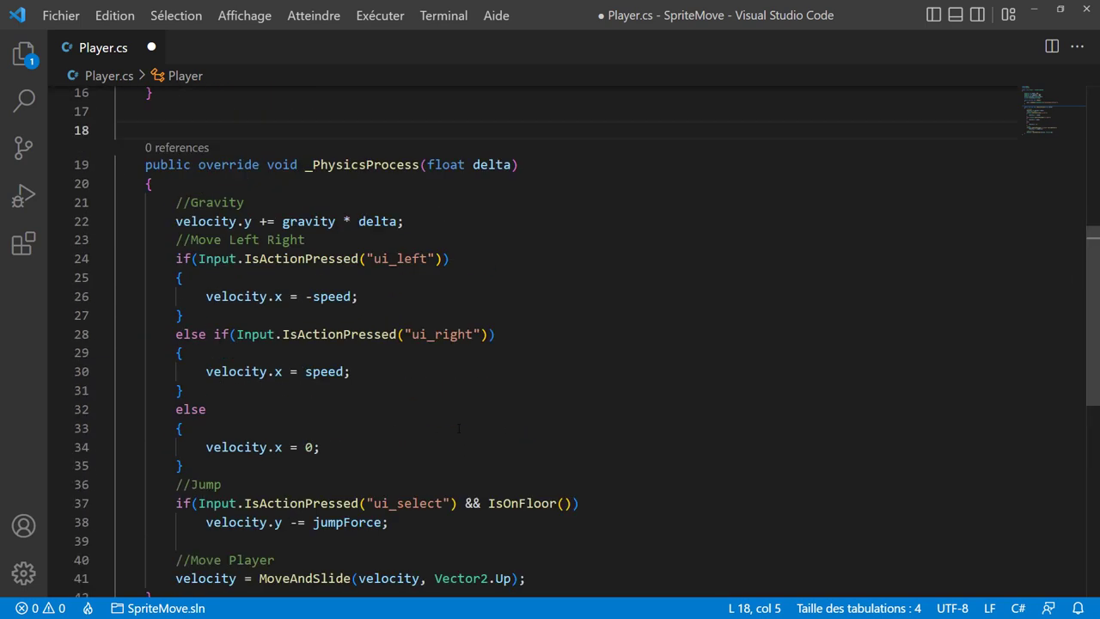
scroll(494, 427, up, 2)
scroll(385, 369, down, 4)
Add a Flip Character comment below the MoveAndSlide call
scroll(395, 467, down, 1)
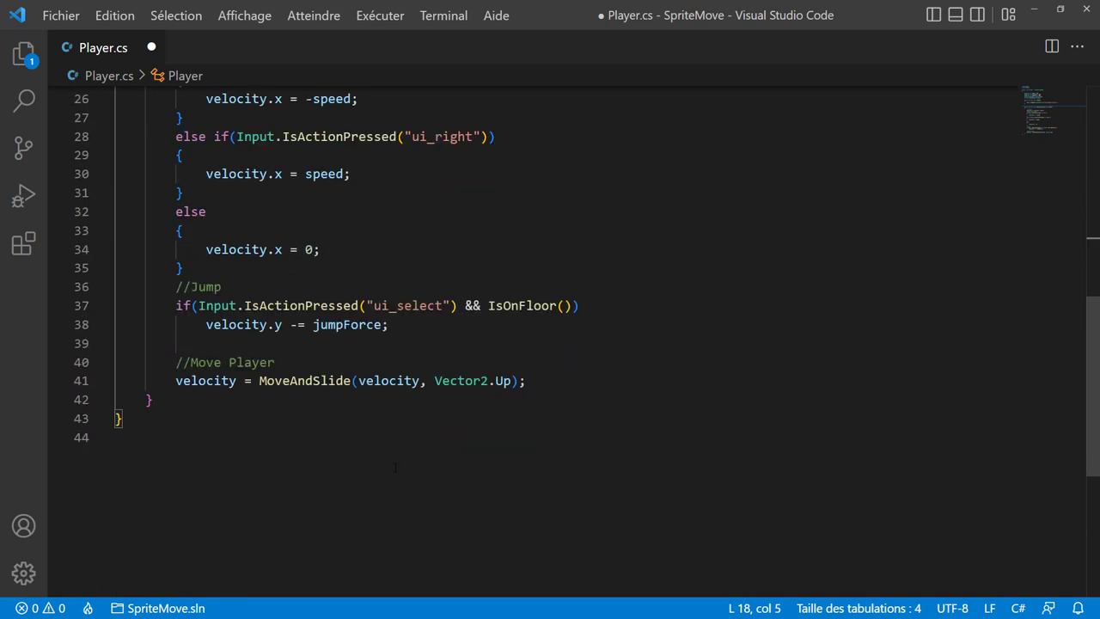
click(550, 383)
key(Return)
key(Return)
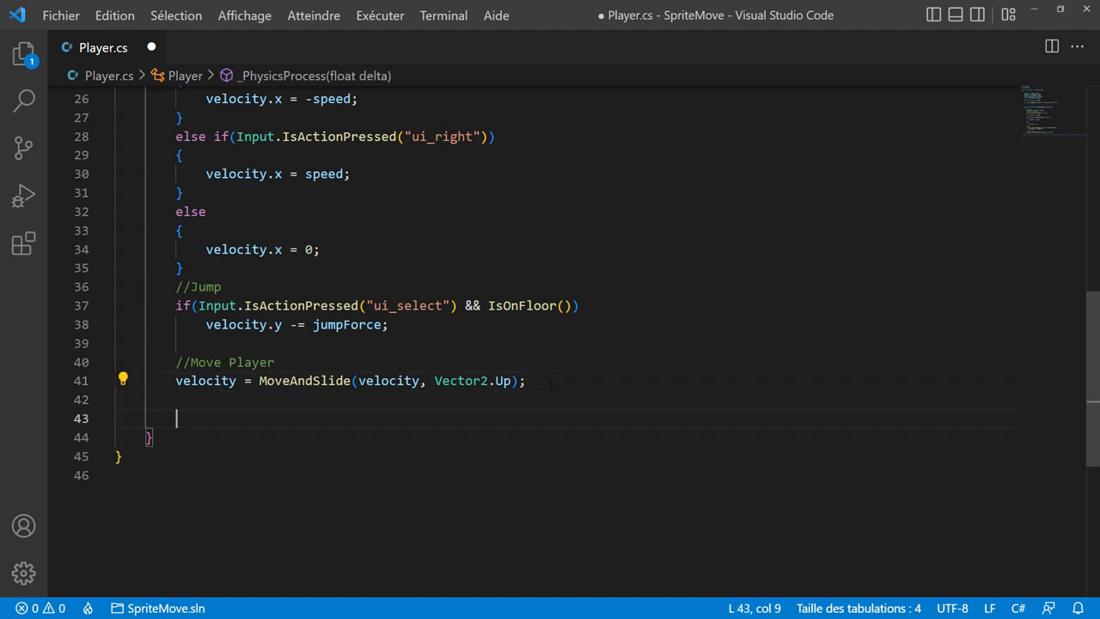
text(//Flip Character)
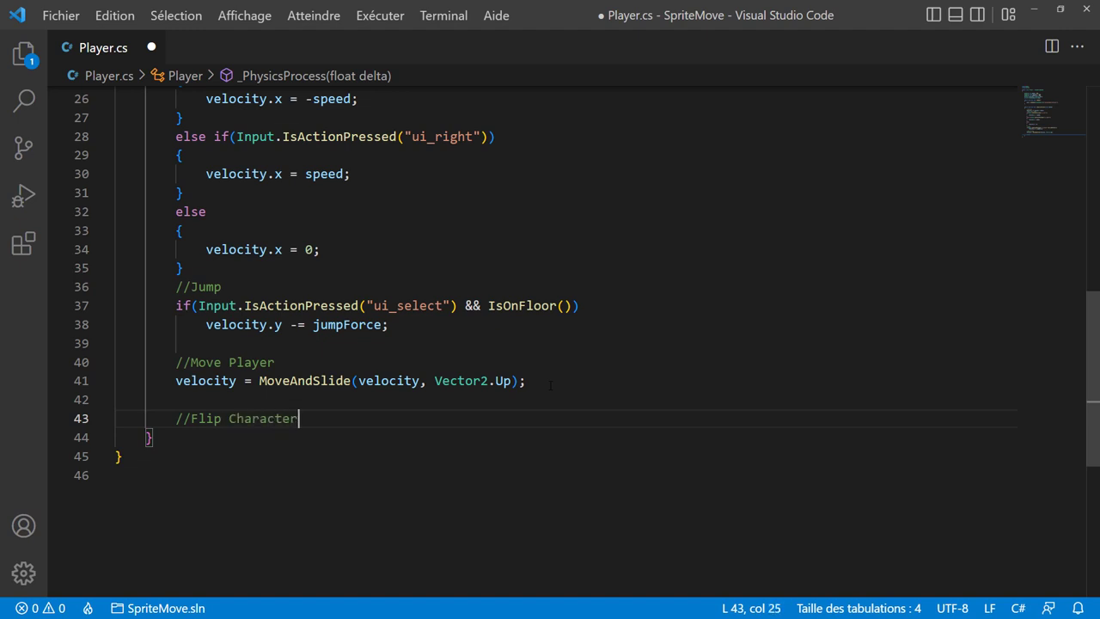
key(Return)
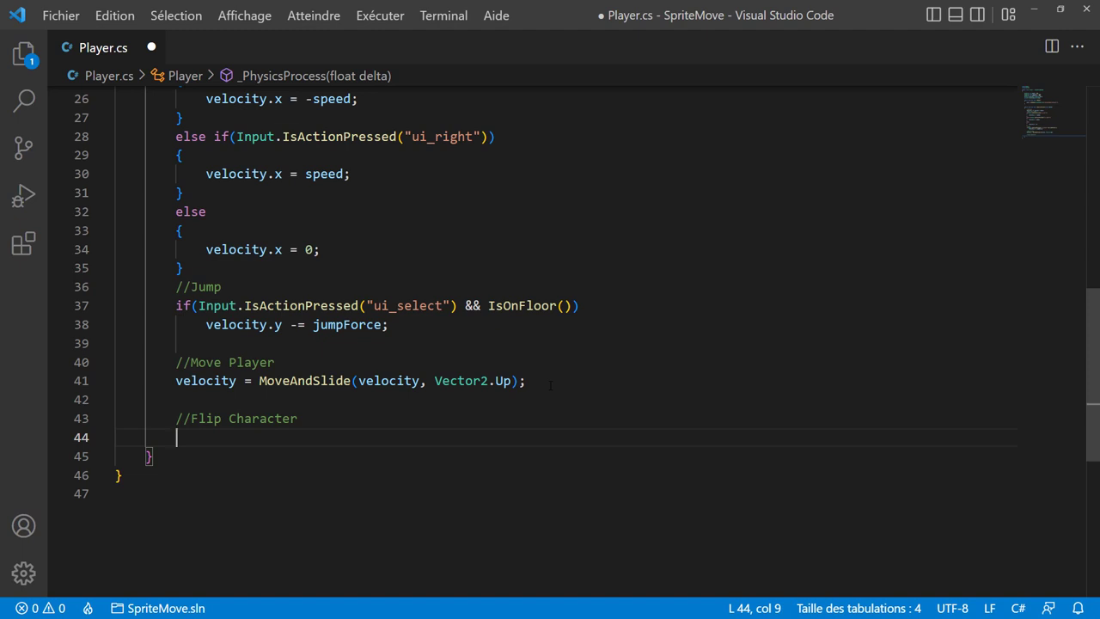
Add 'if (velocity.x < 0) anim.FlipH = true;' under the comment
text(if()
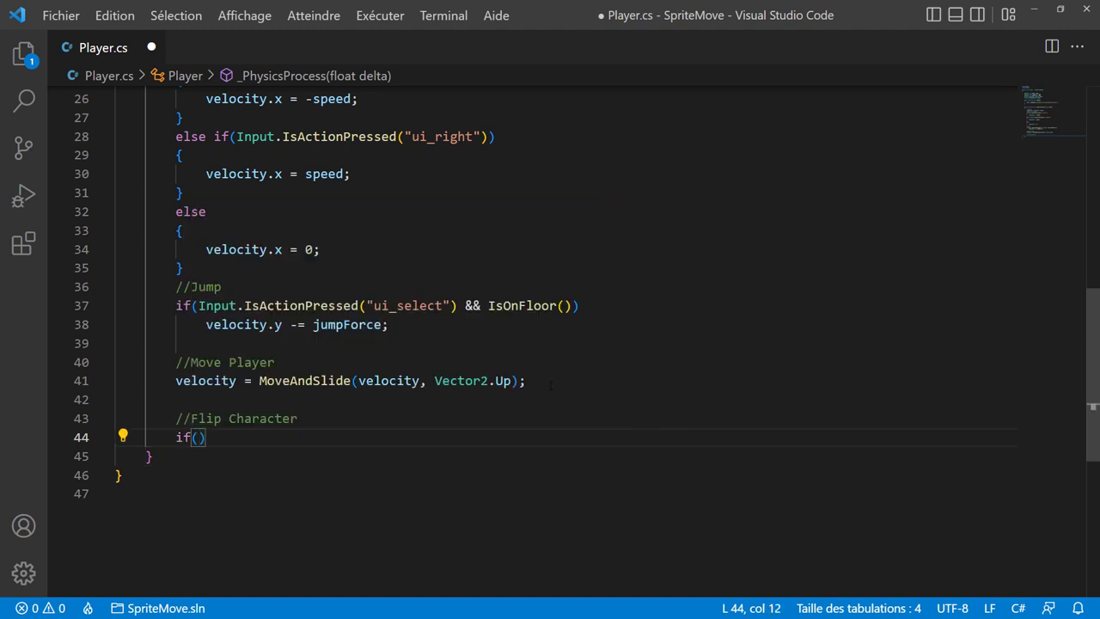
text(ve)
key(Tab)
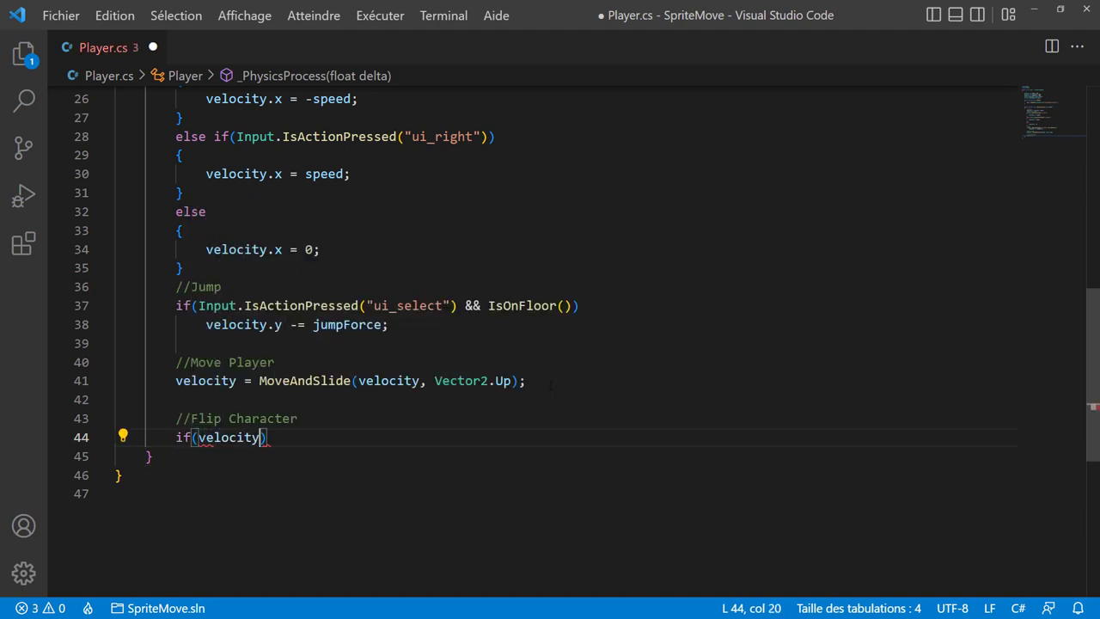
text(.)
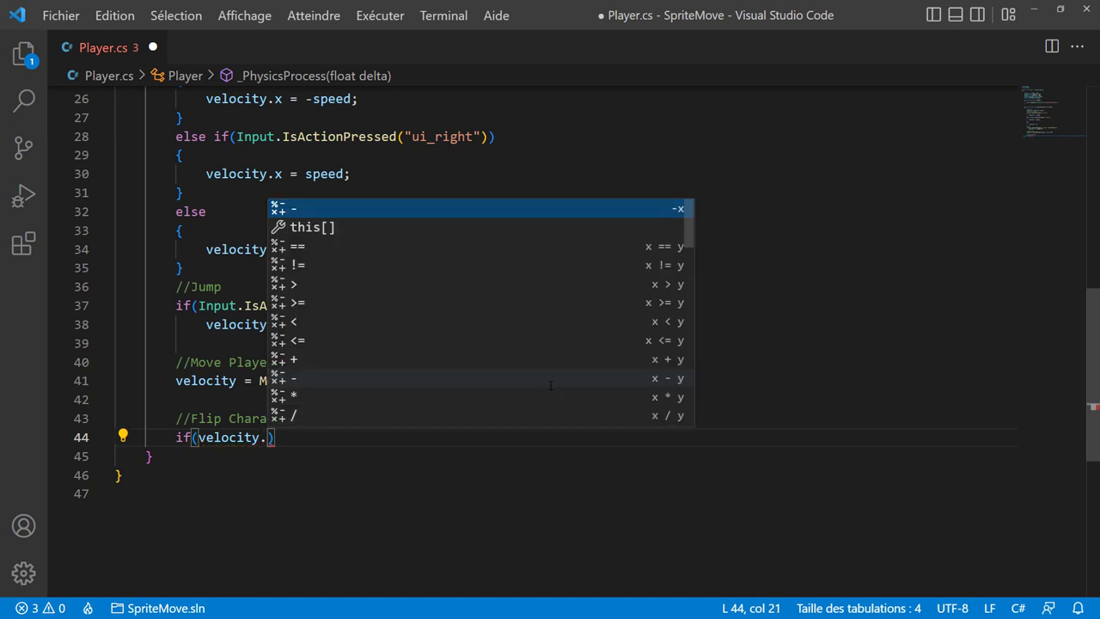
text(x)
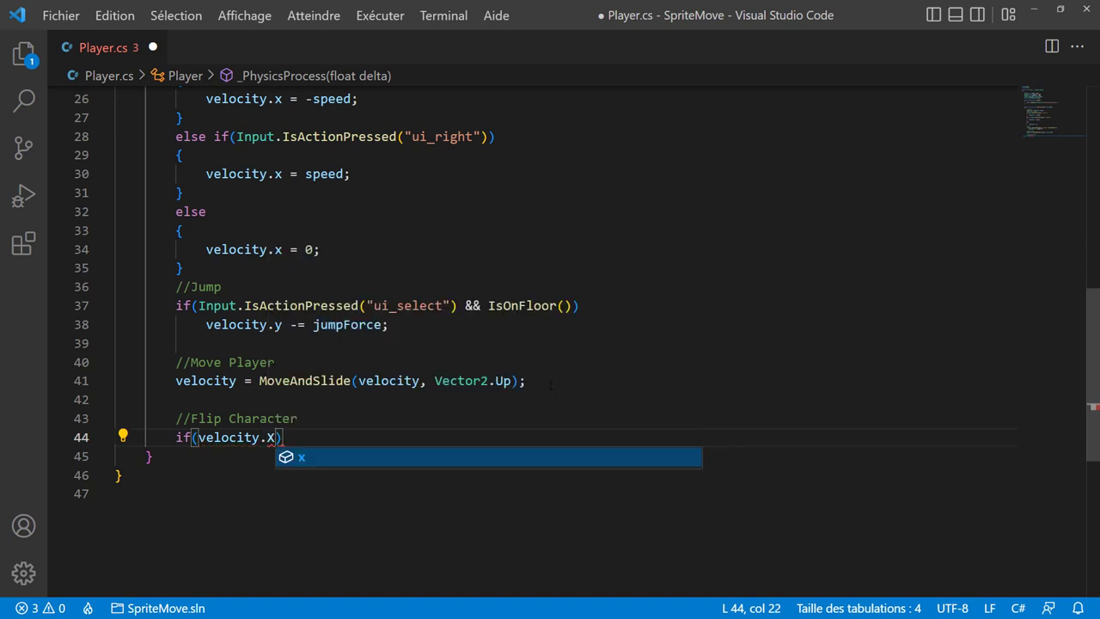
text( == 0)
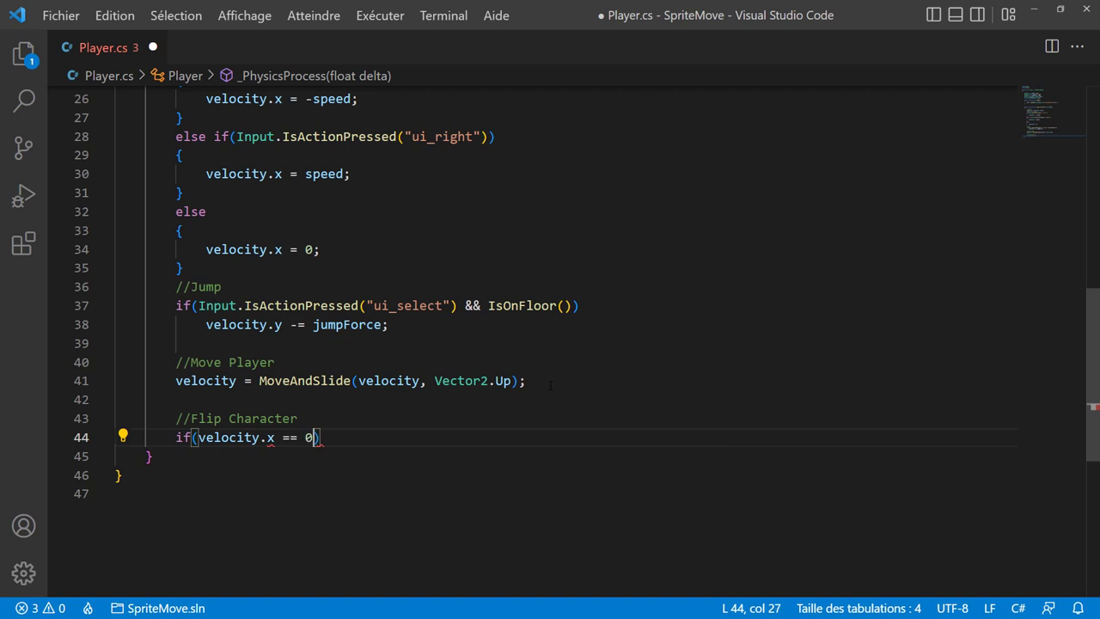
key(BackSpace)
key(BackSpace)
key(BackSpace)
key(BackSpace)
key(BackSpace)
key(BackSpace)
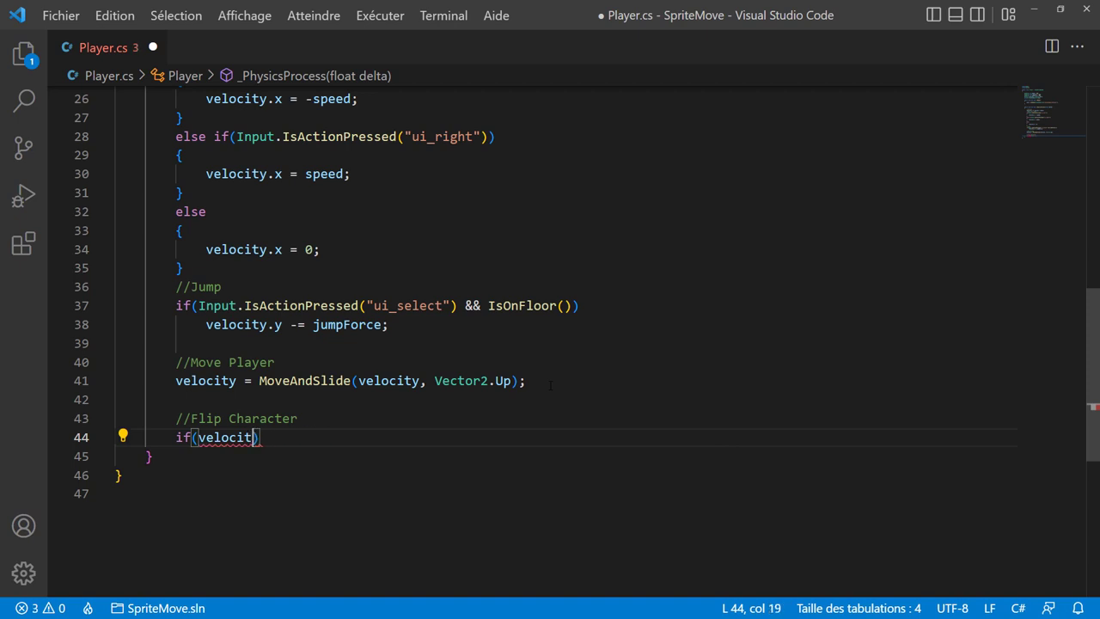
key(ctrl+z)
key(BackSpace)
key(BackSpace)
key(BackSpace)
text(<)
text( 0))
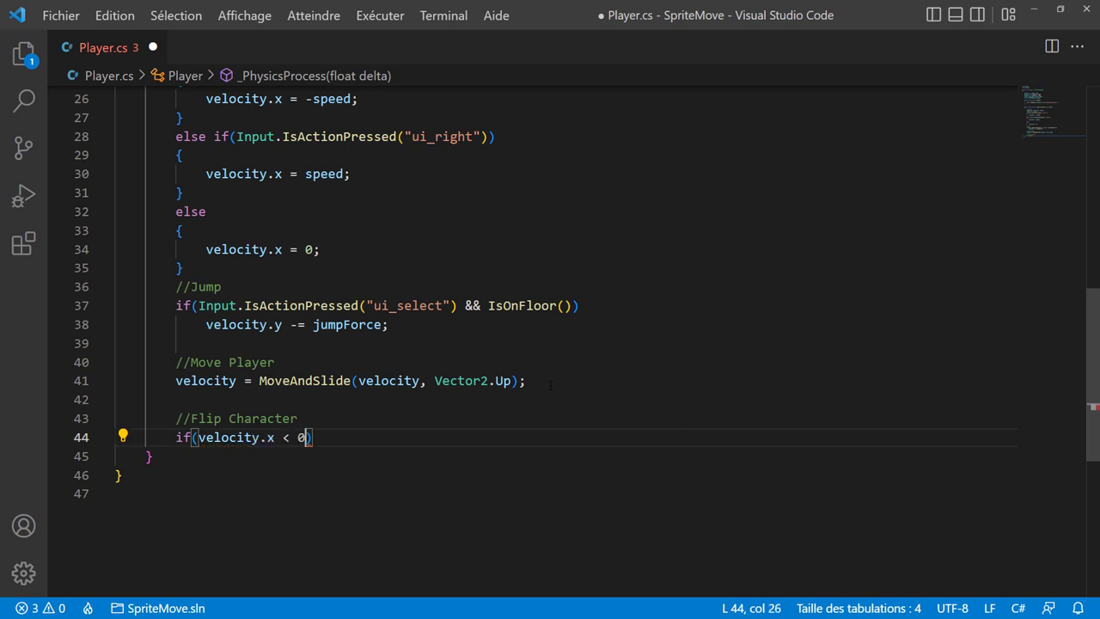
text( an)
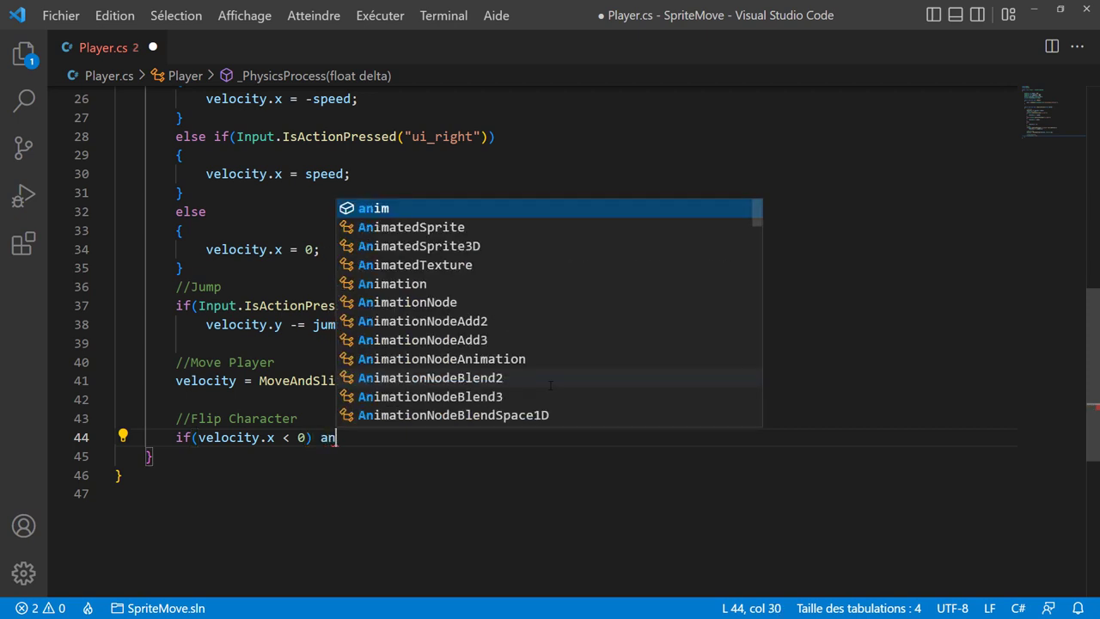
key(Return)
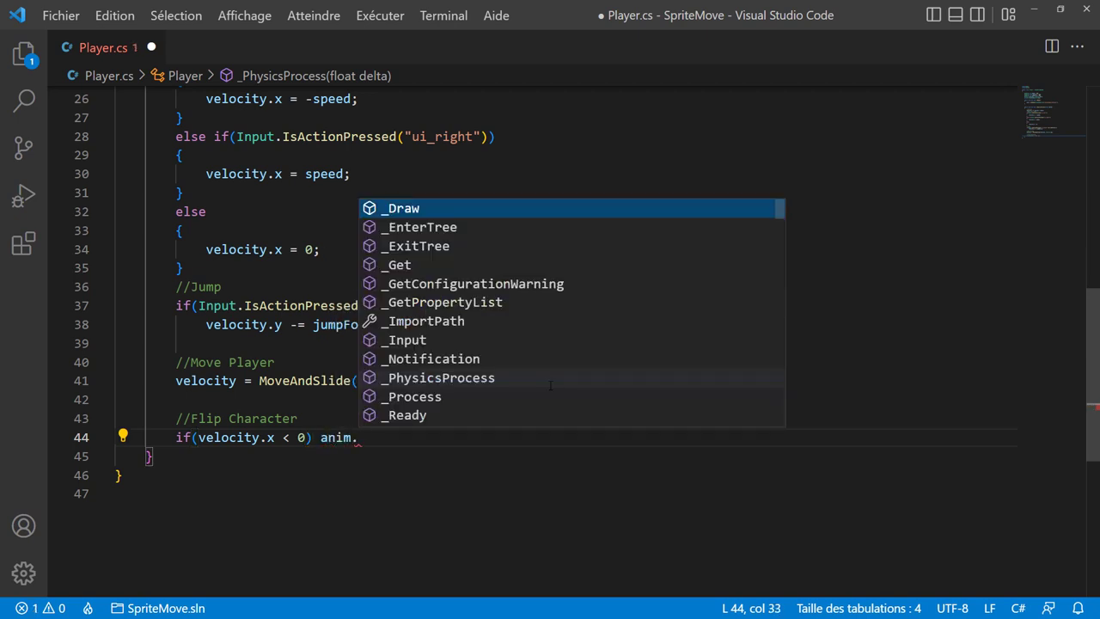
text(fl)
key(Return)
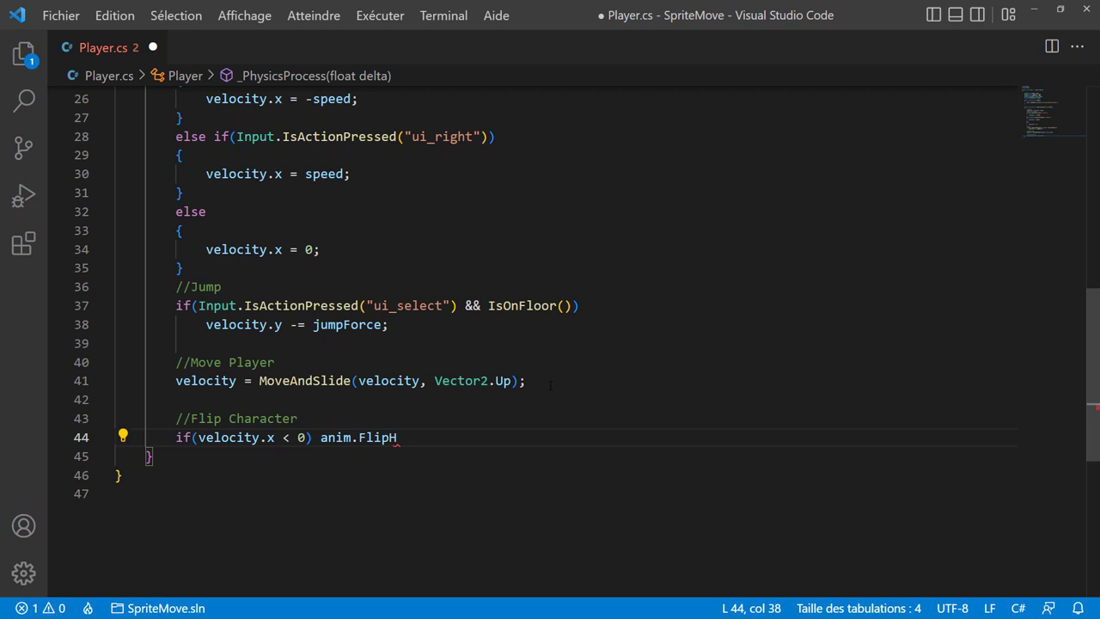
text( = tr)
key(Return)
text(;)
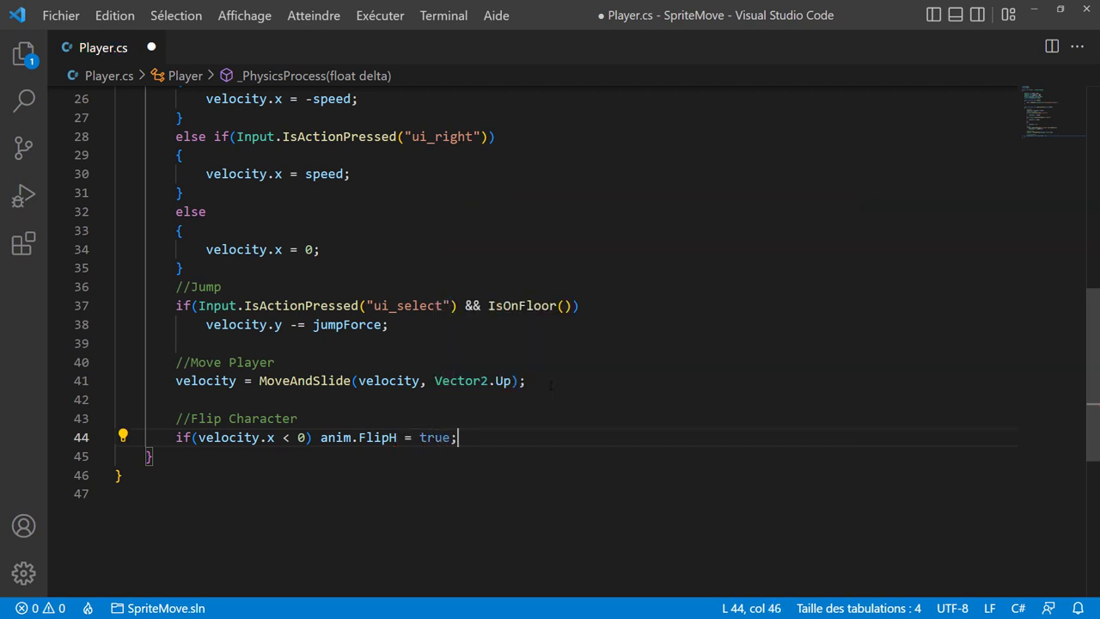
Add 'if (velocity.x > 0) anim.FlipH = false;', save, and return to Godot
key(Return)
text(if()
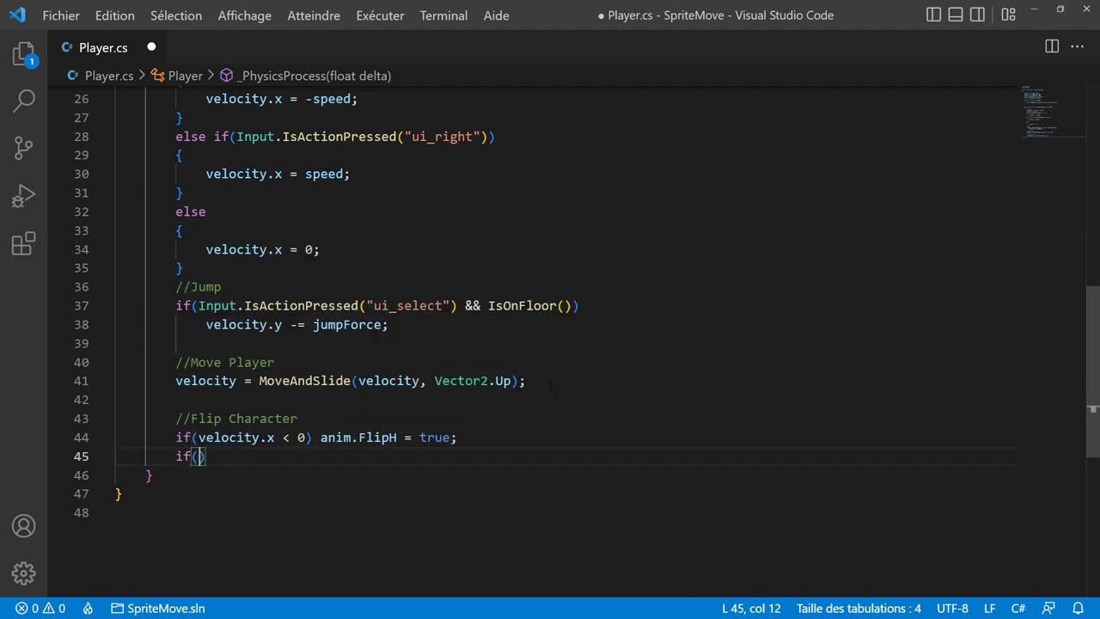
text(ve)
key(Return)
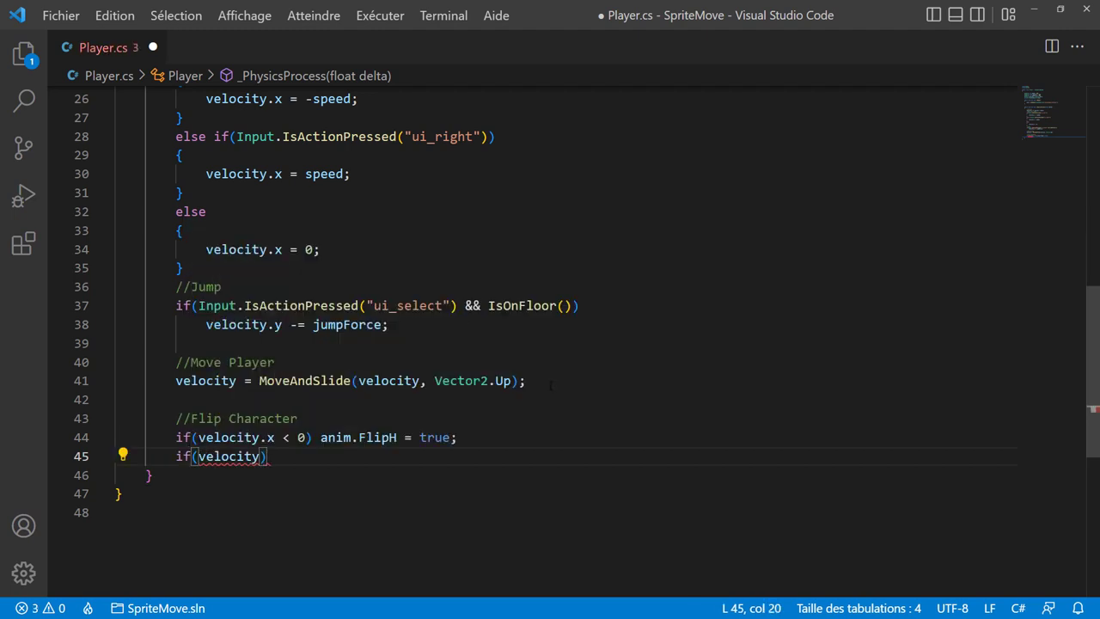
text(.x >)
text( 0)
key(Down)
key(Home)
key(Up)
key(End)
text(a)
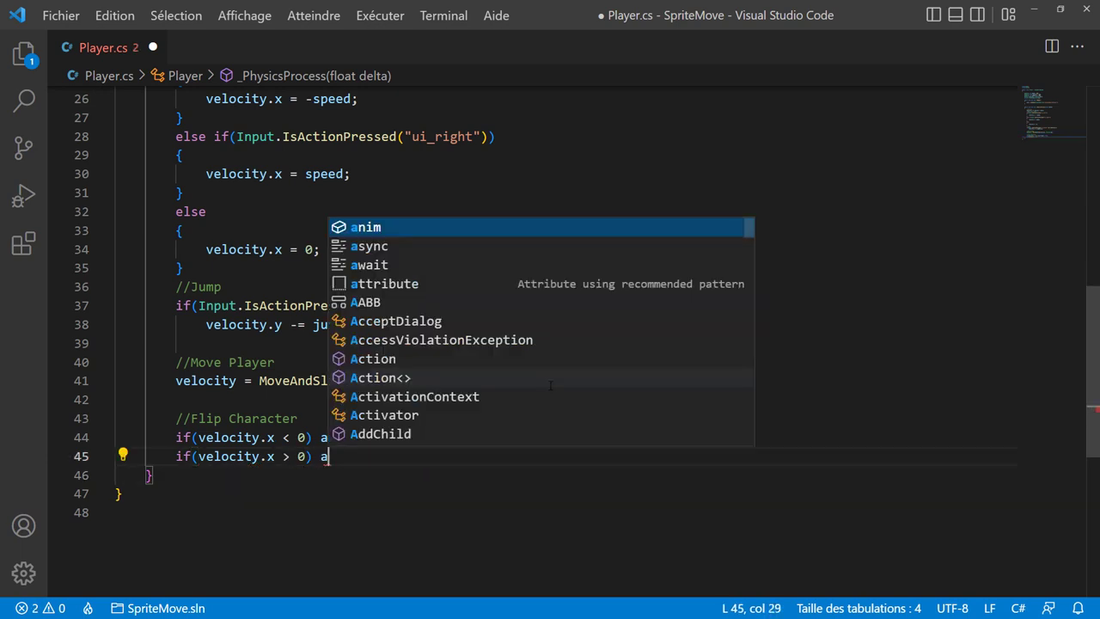
text(nim)
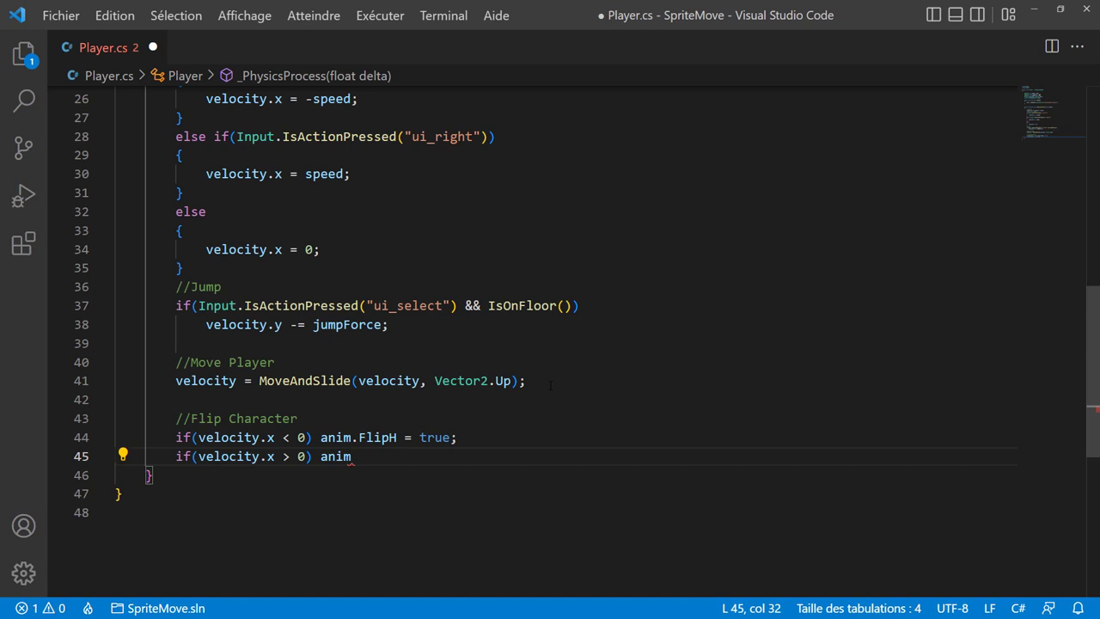
text(.fl)
key(Tab)
text(= false;)
key(ctrl+s)
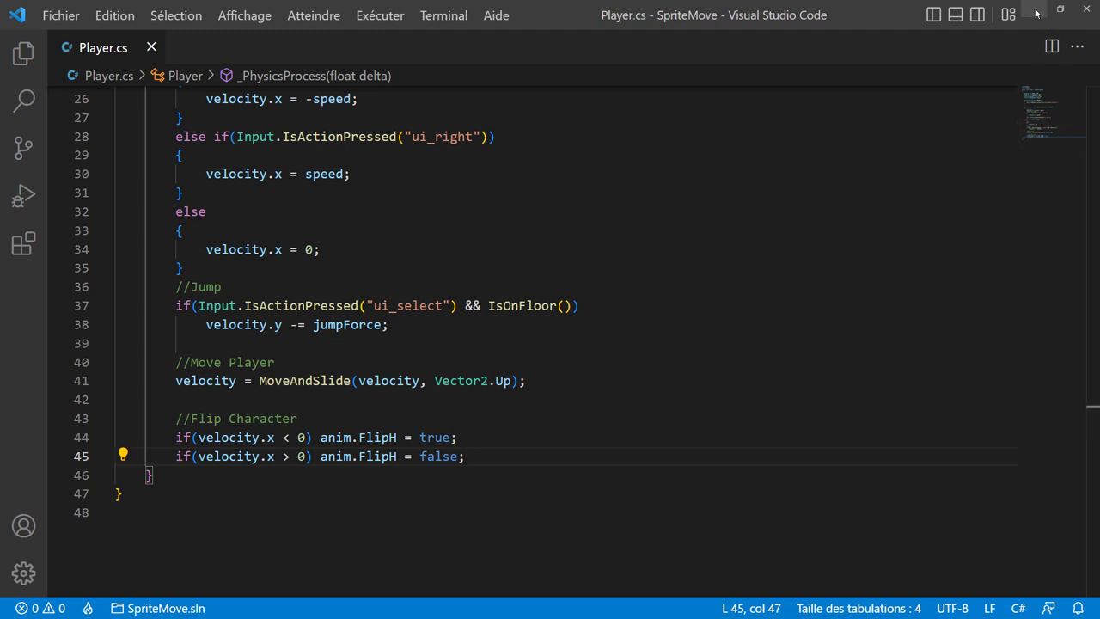
key(alt+Tab)
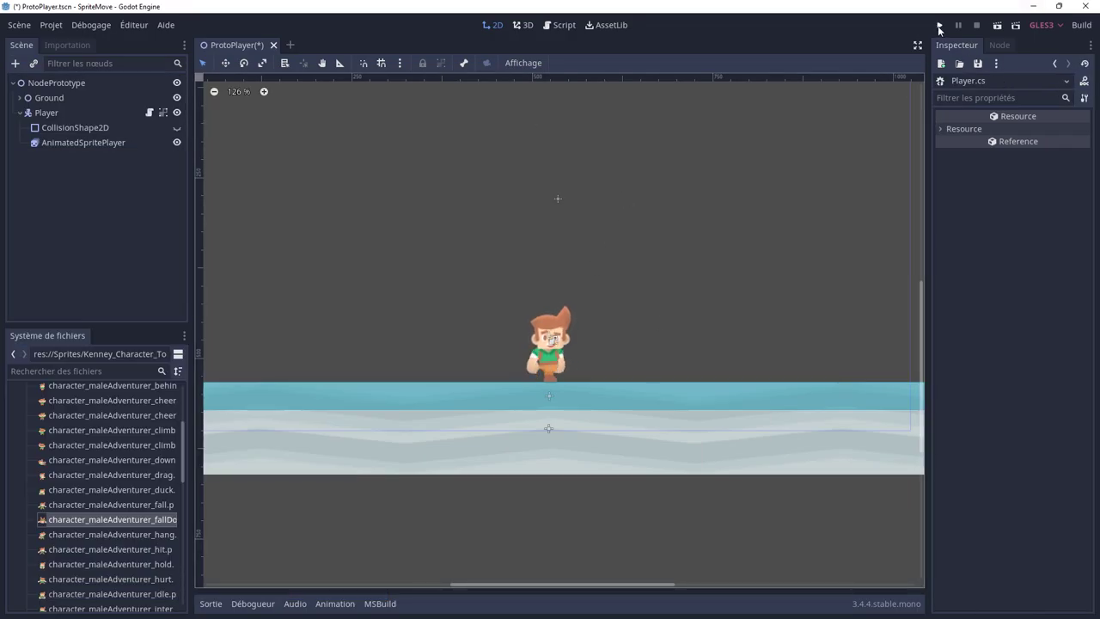
Run the game, walk left and right to confirm the sprite flips, then close it
click(939, 26)
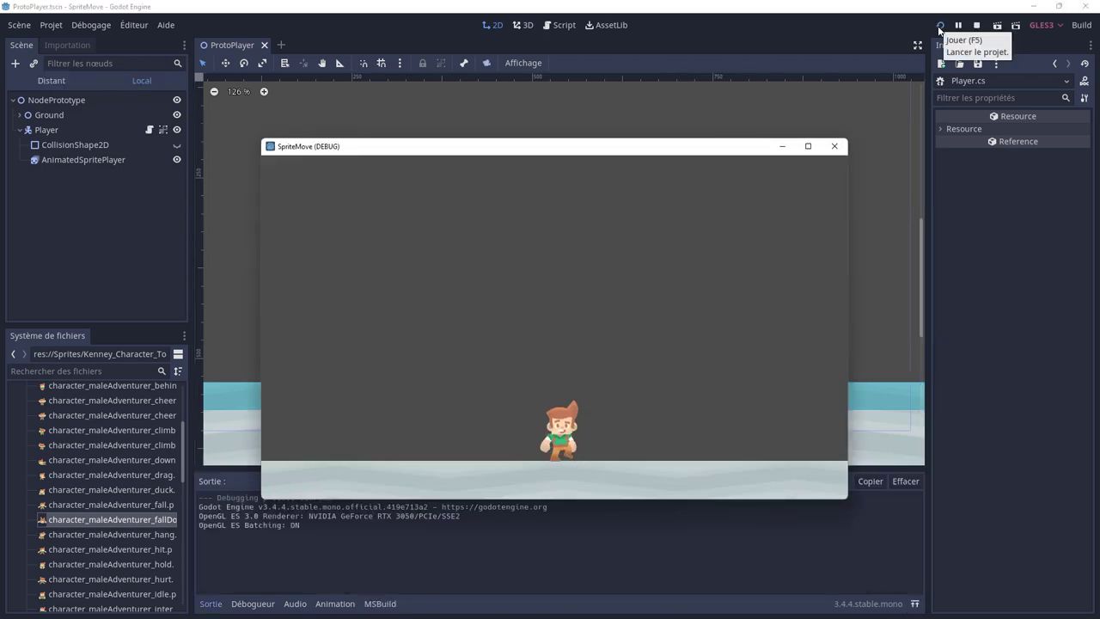
key(Right)
key(Left)
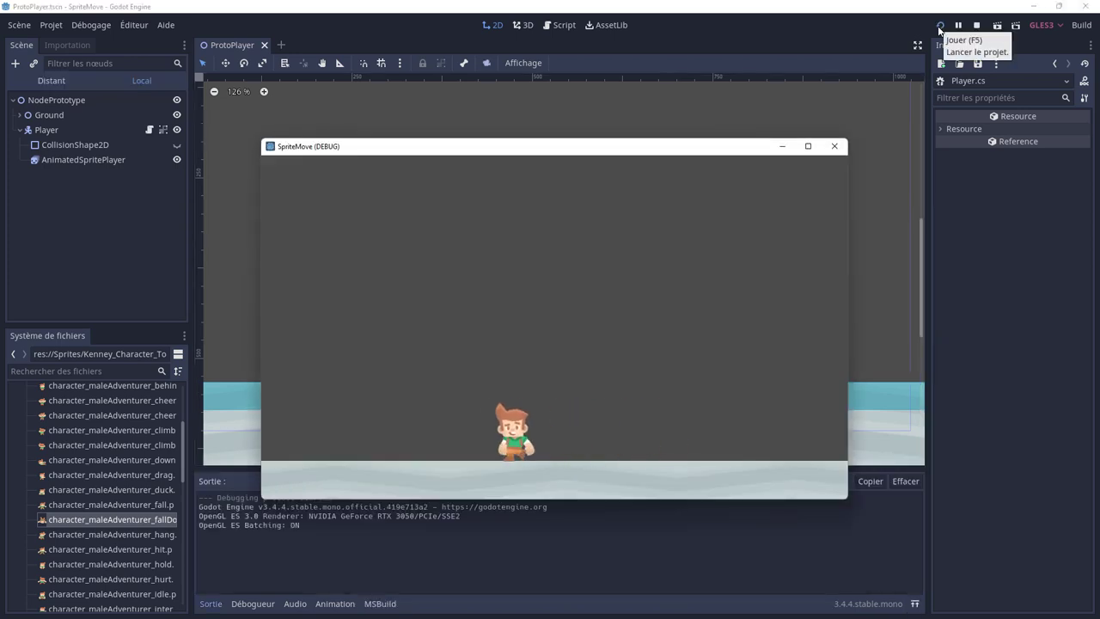
key(Right)
key(Left)
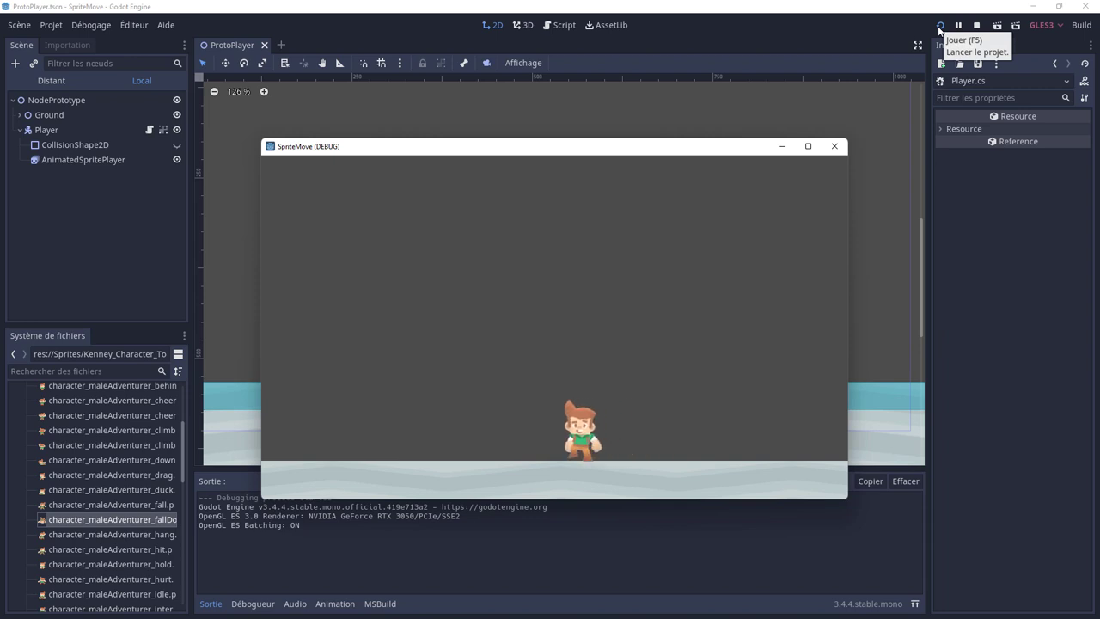
key(Right)
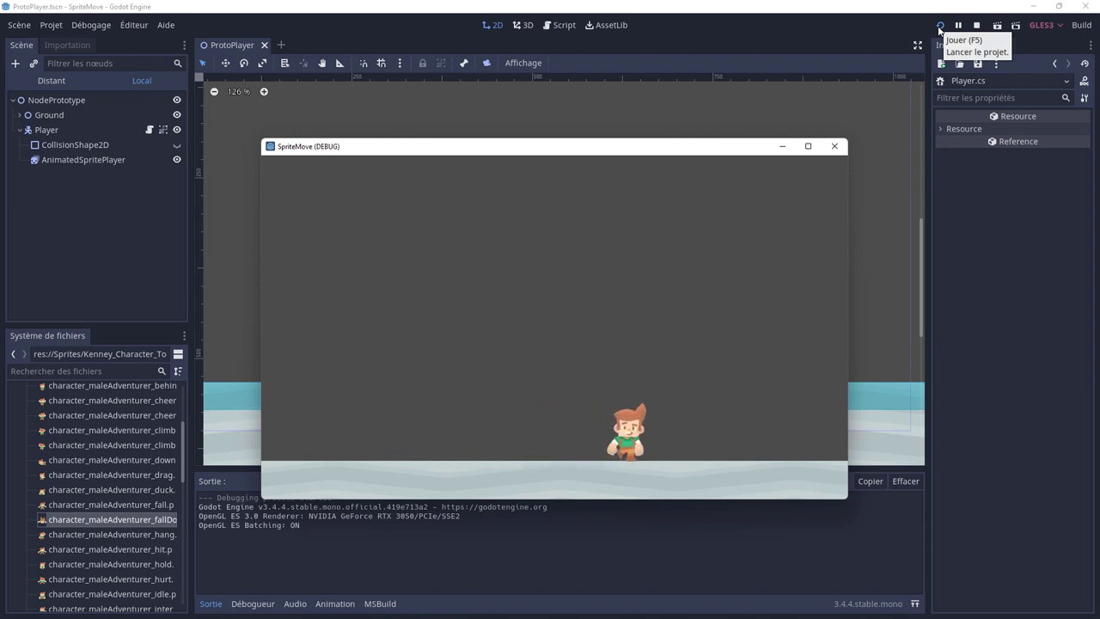
key(Left)
key(Right)
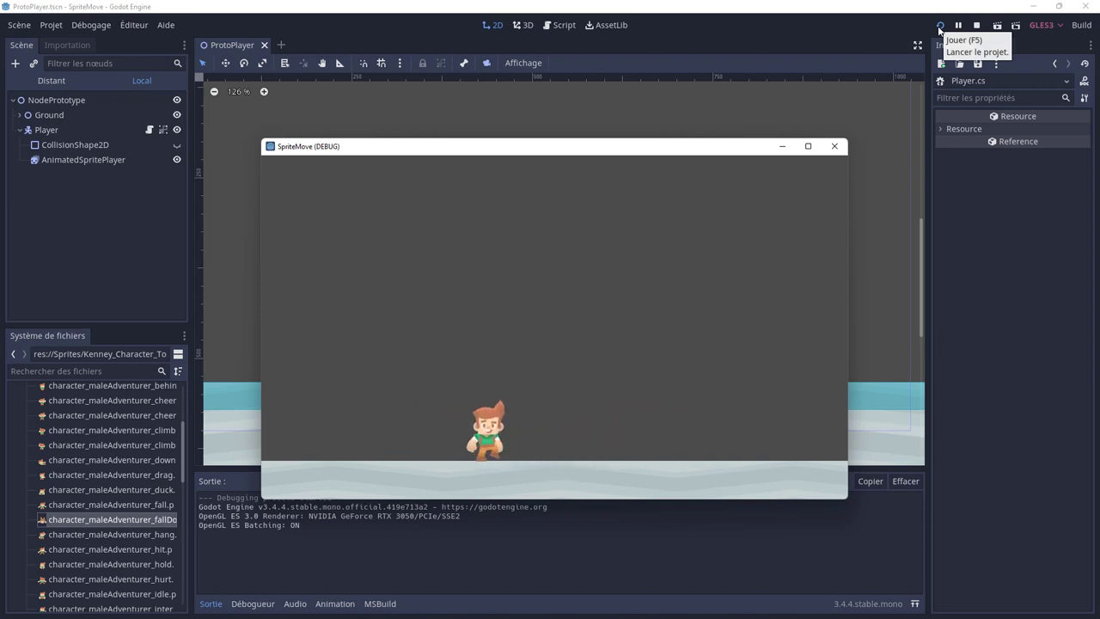
click(833, 146)
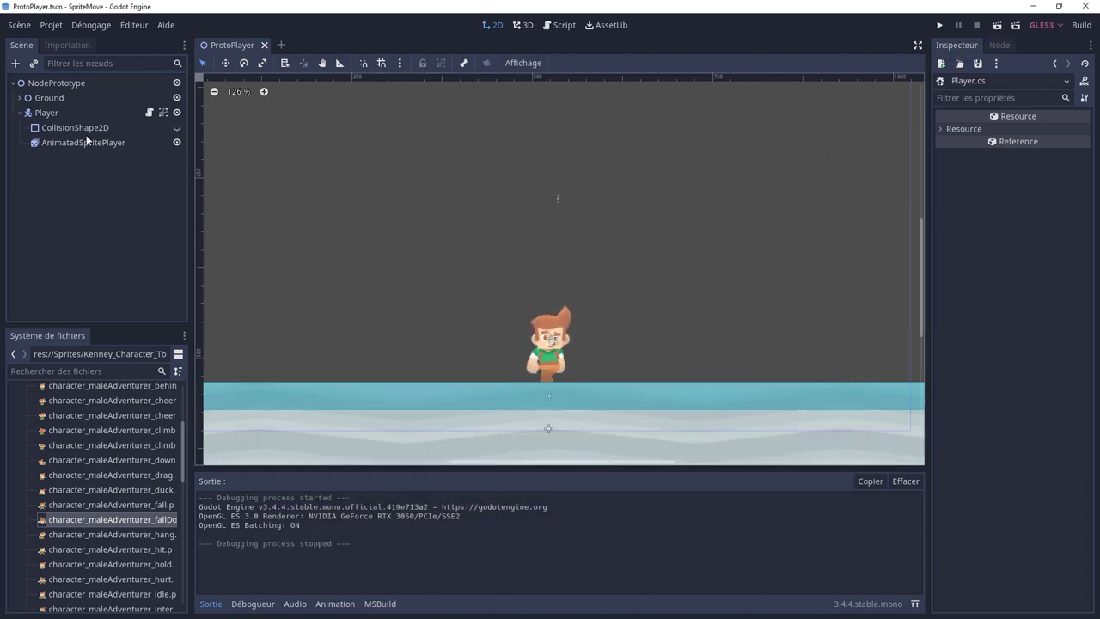
key(alt+Tab)
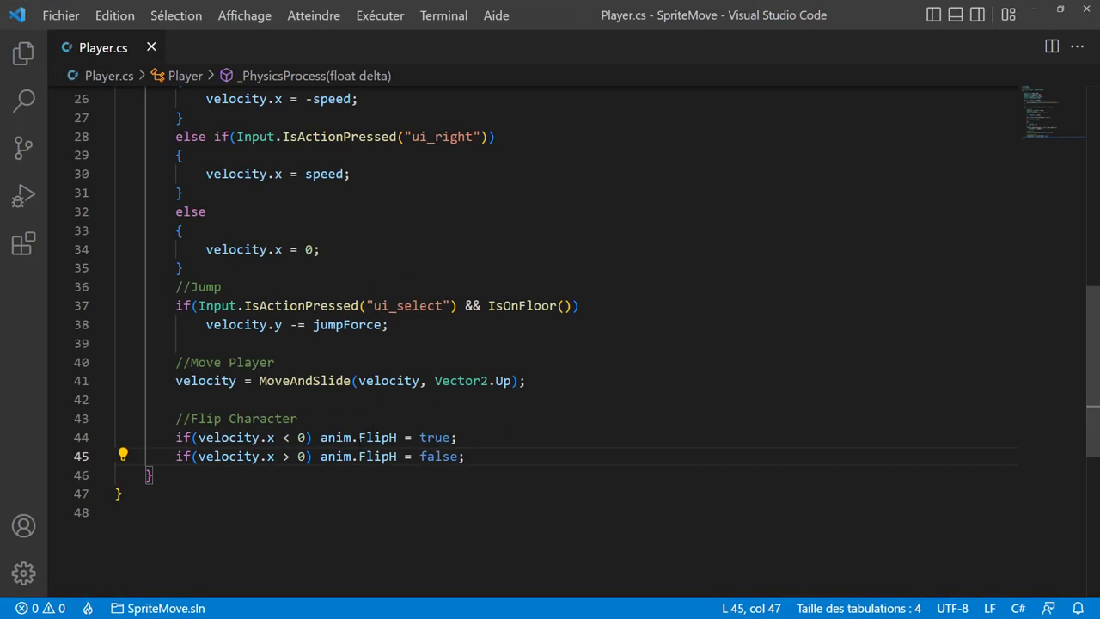
Add '//Animations' with 'if (velocity.x == 0 && velocity.y == 0) anim.Play("Idle");', then save
key(Return)
key(Return)
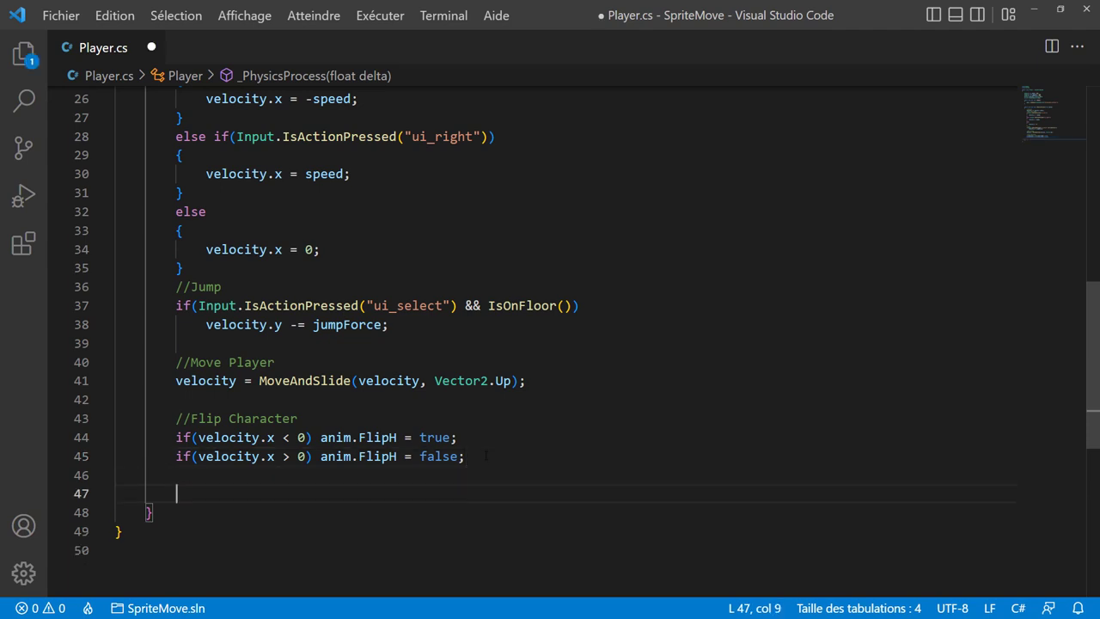
text(//Animations)
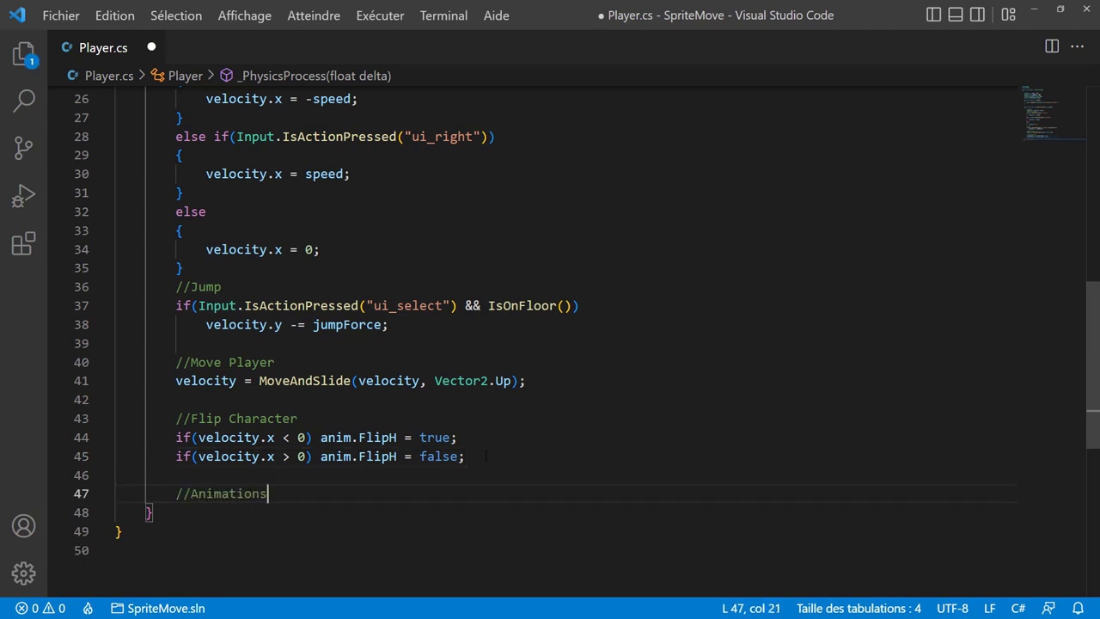
key(Return)
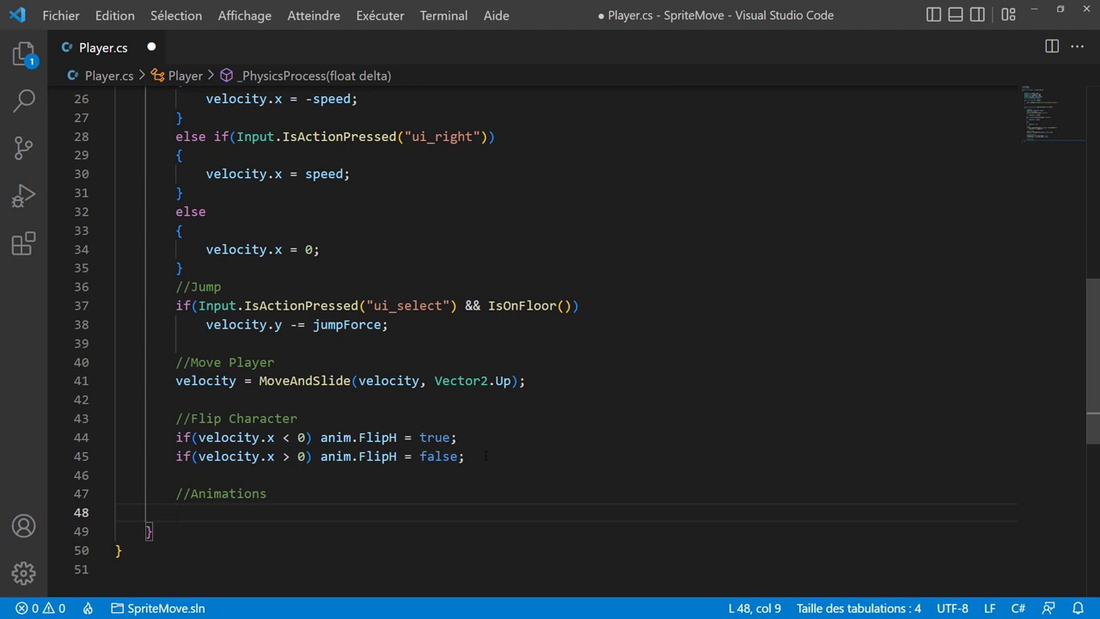
text(if(ve)
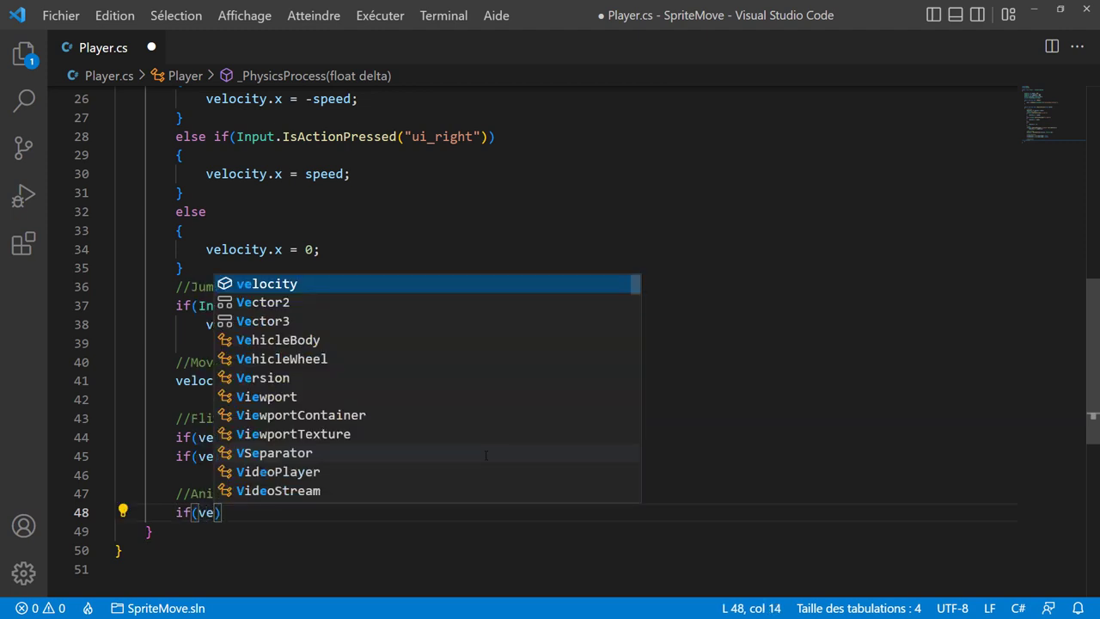
key(Tab)
text(.x)
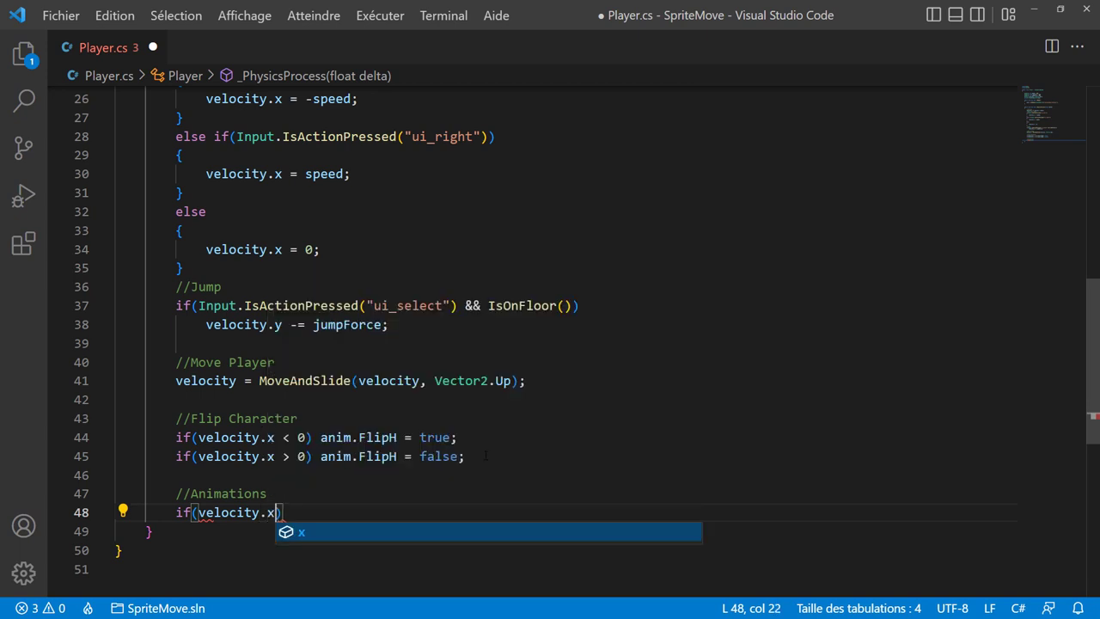
text( ==0)
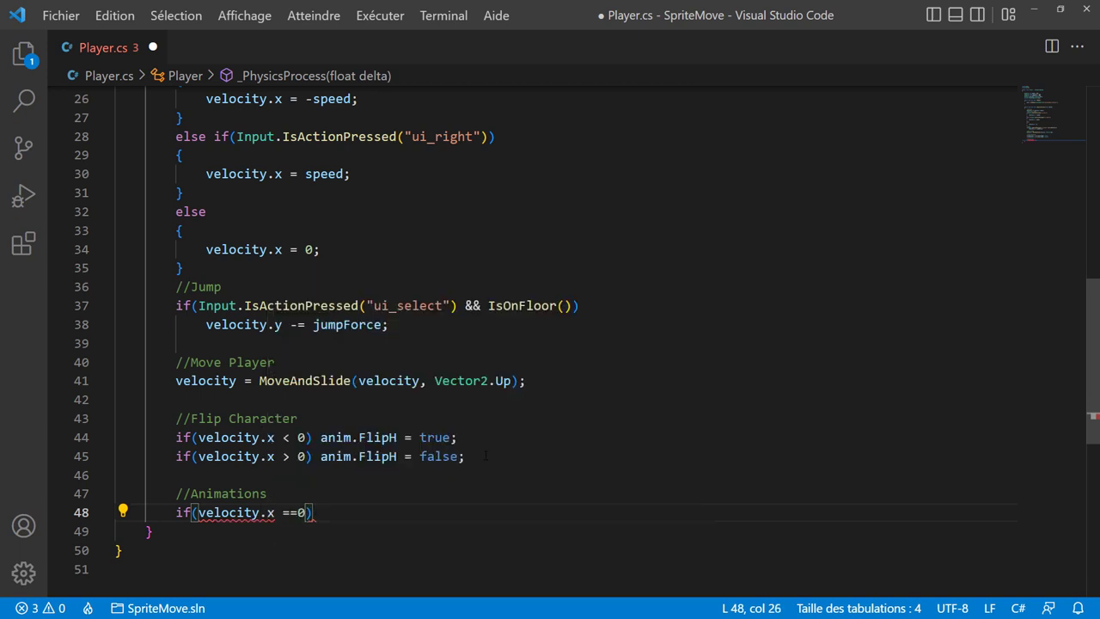
text( && ve)
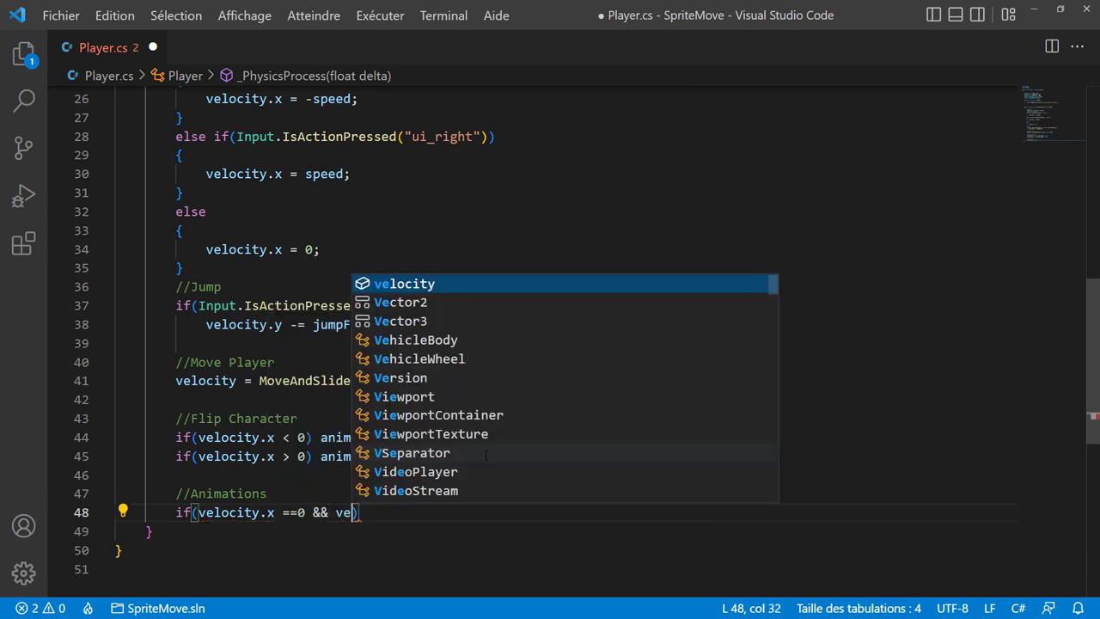
text(locity.y)
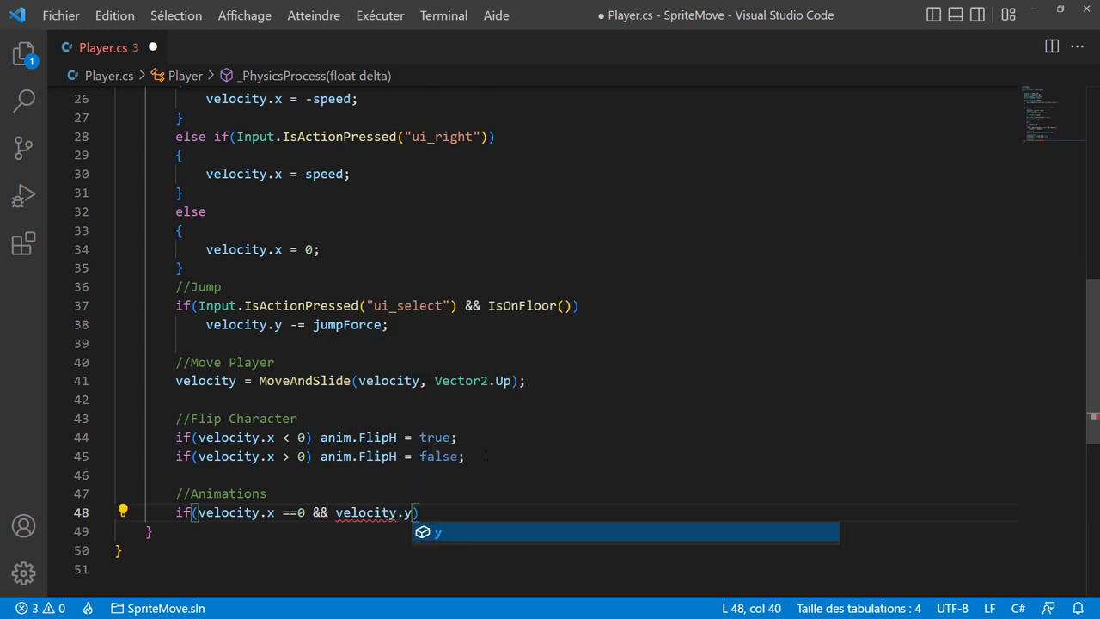
text(==0) )
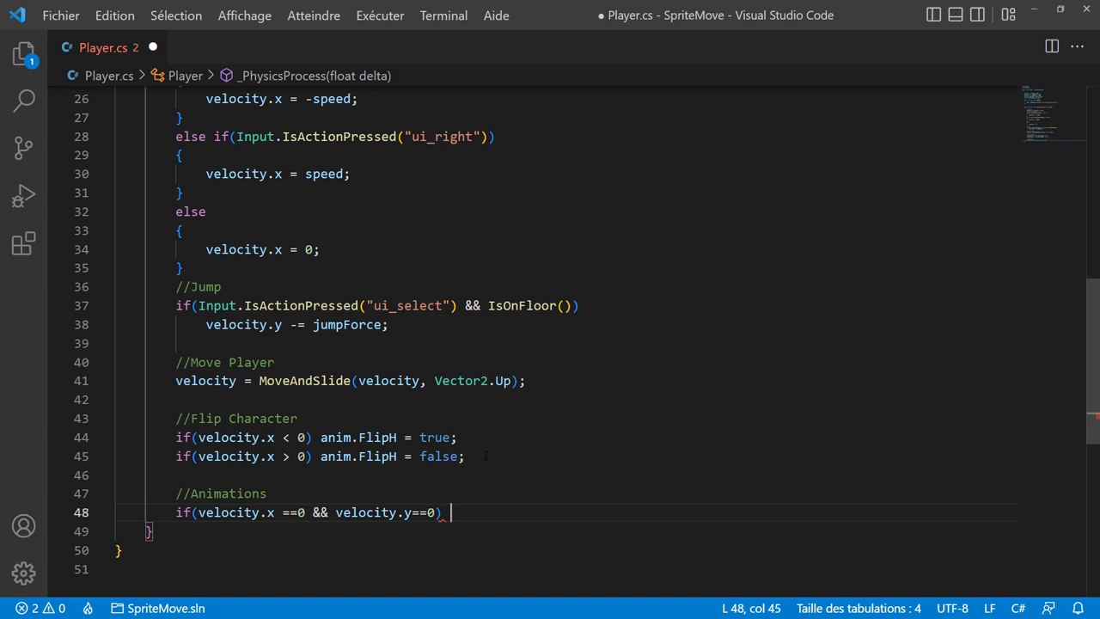
text(anim)
text(.Pl)
key(Tab)
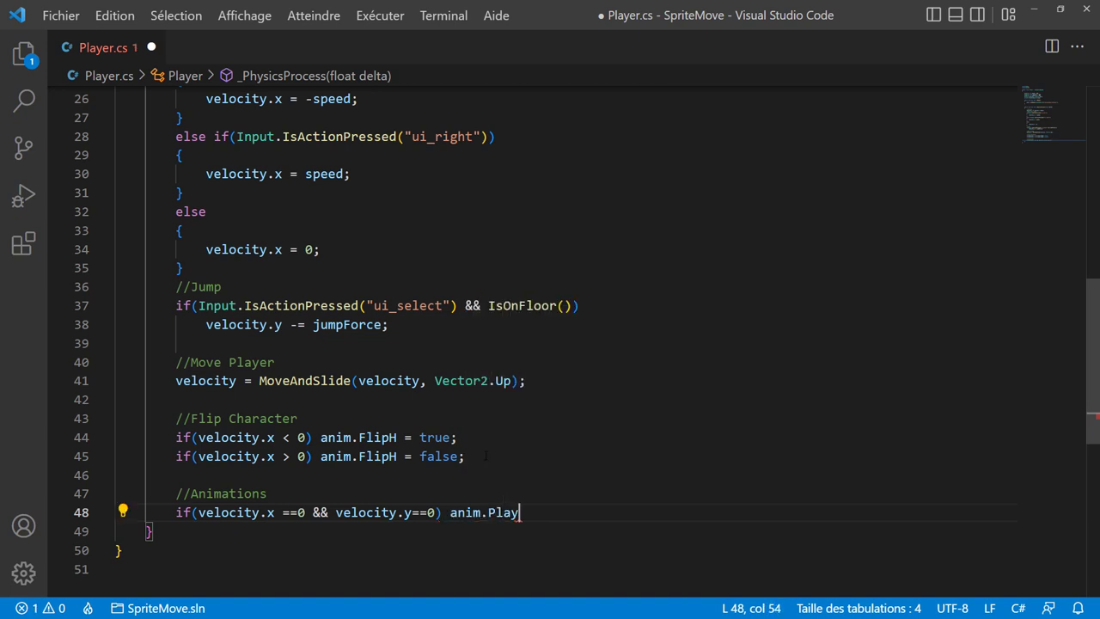
text((")
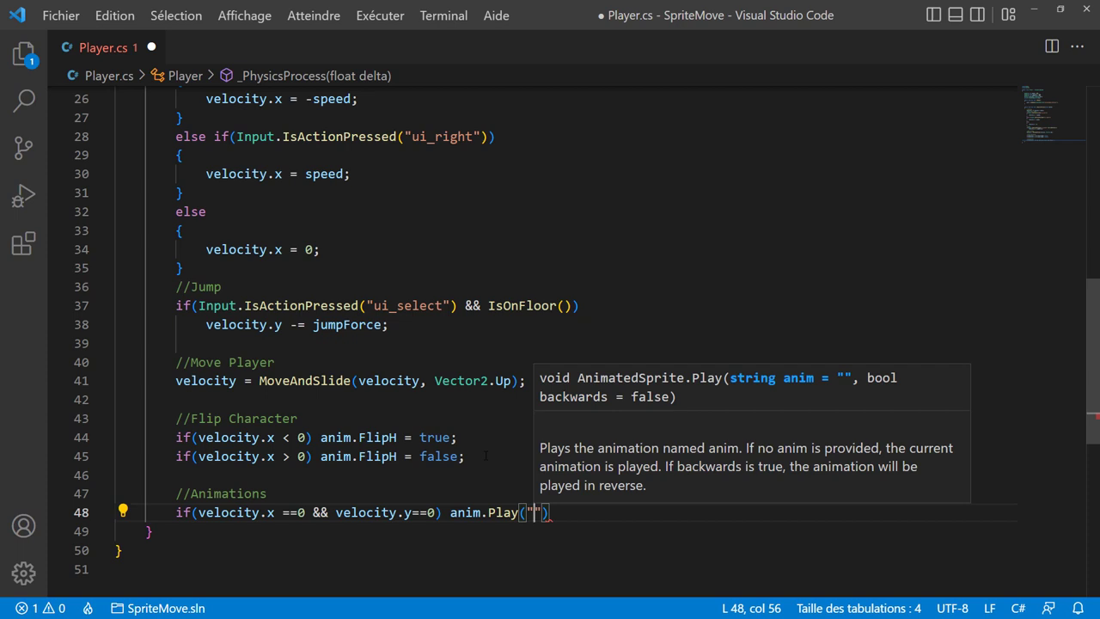
text(Idle)
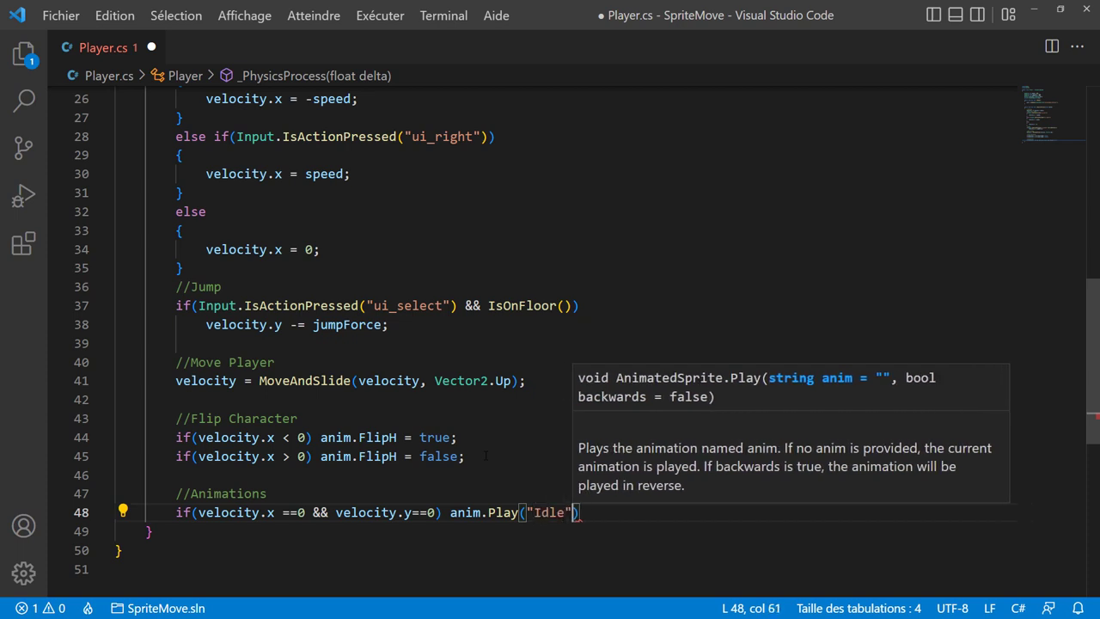
text(");)
key(Return)
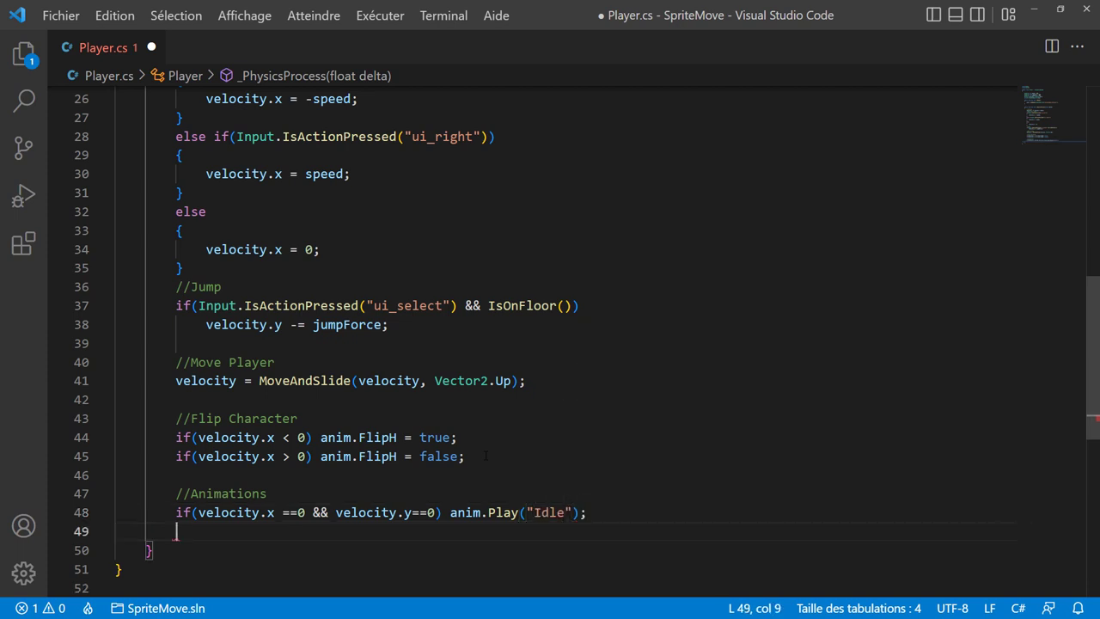
key(ctrl+s)
key(alt+Tab)
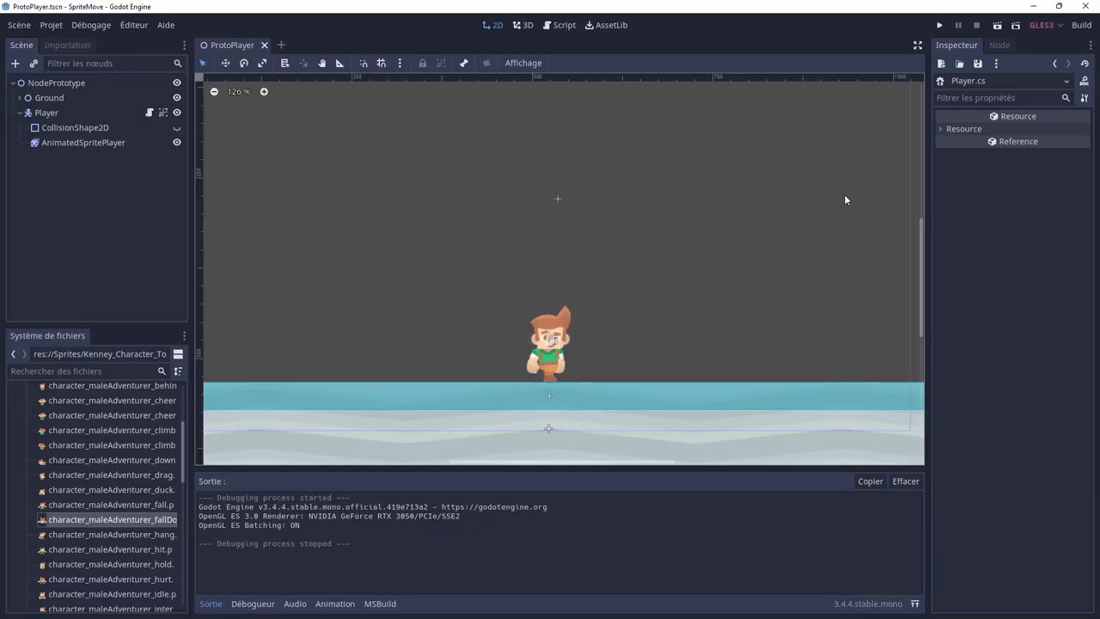
Run the game, walk and stop to see the Idle animation, then close it
click(941, 28)
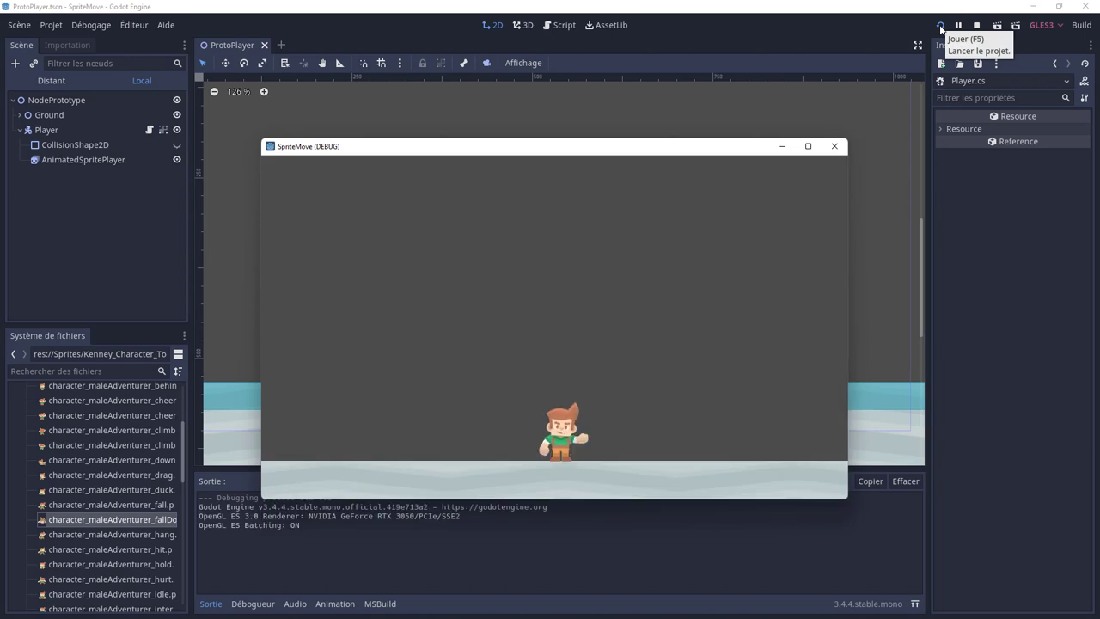
key(Left)
key(Right)
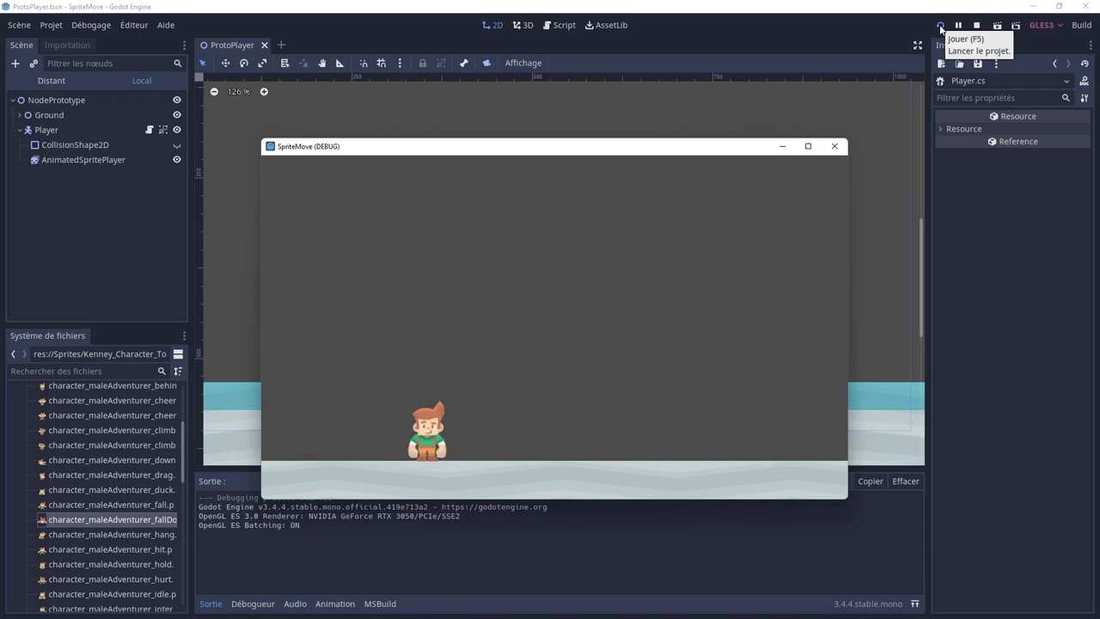
key(Right)
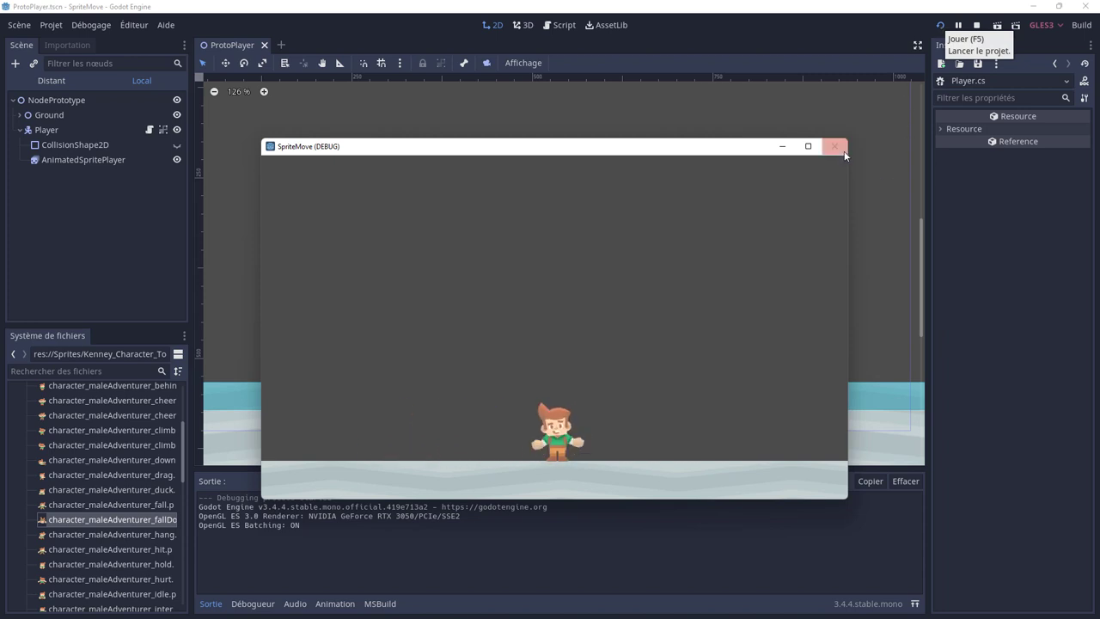
click(834, 147)
key(alt+Tab)
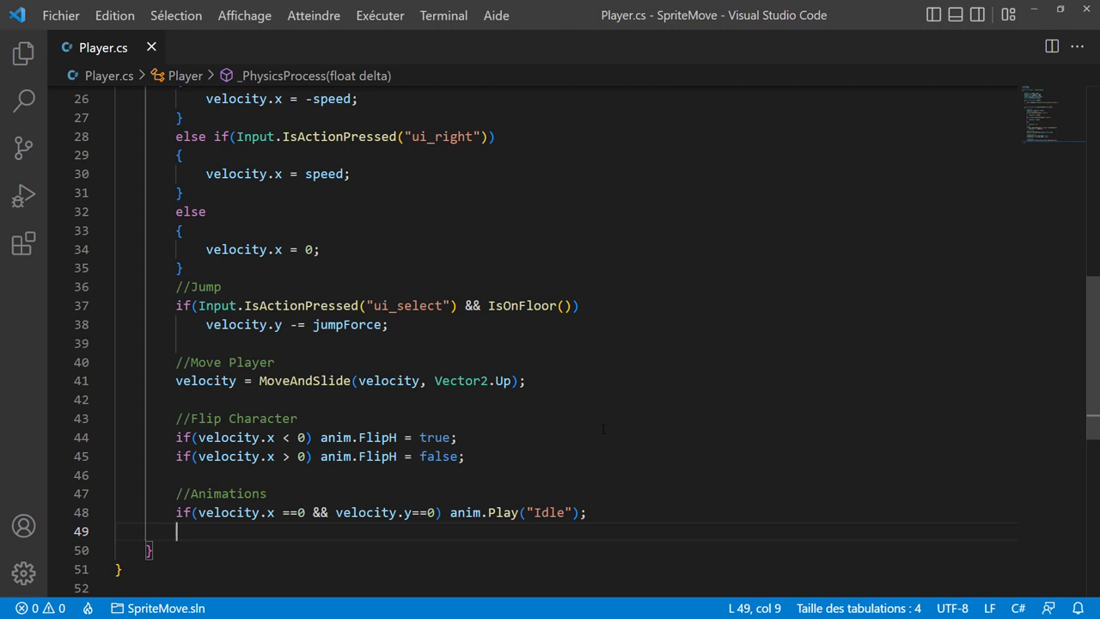
Add `if(velocity.x != 0) anim.Play("Walk");` on line 49 and save Player.cs
text(if(ve)
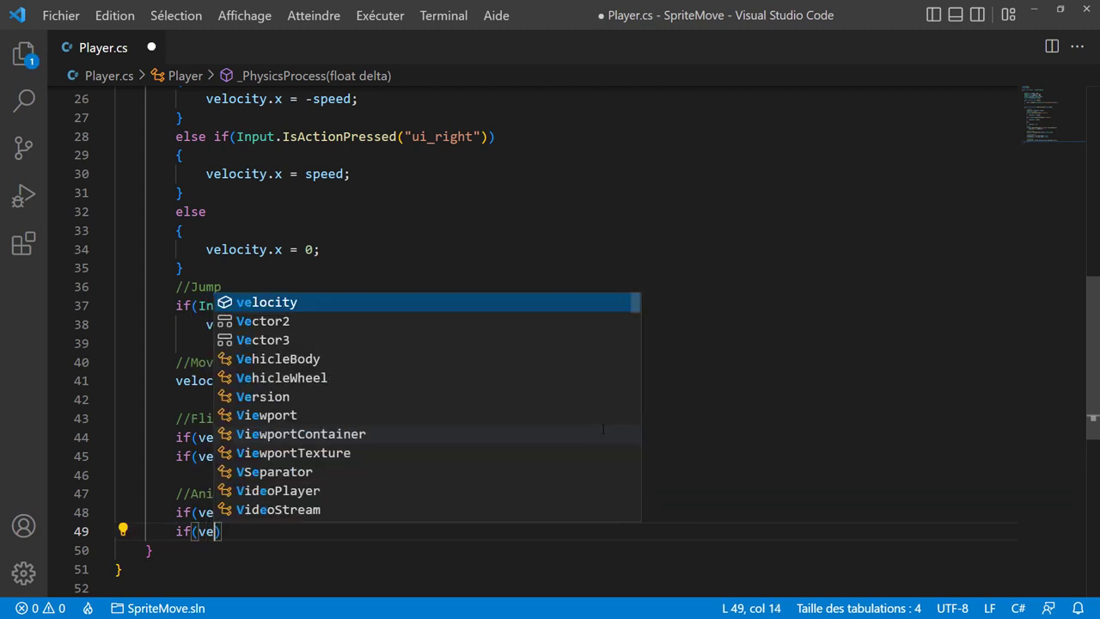
key(Tab)
text(.x)
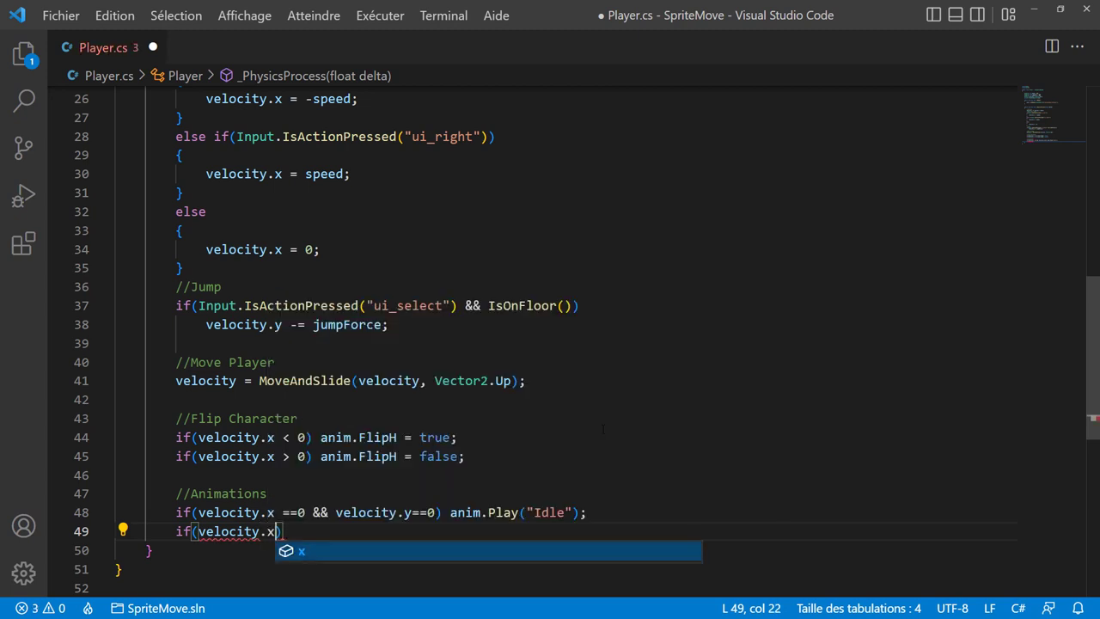
text( !=)
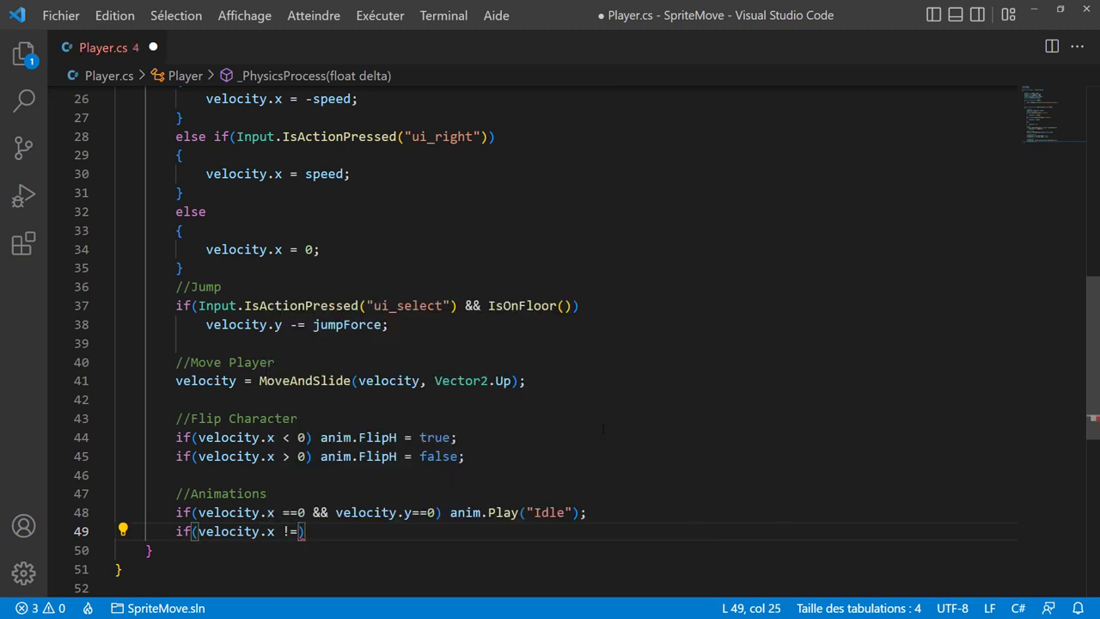
text(0)
key(Right)
text(anim)
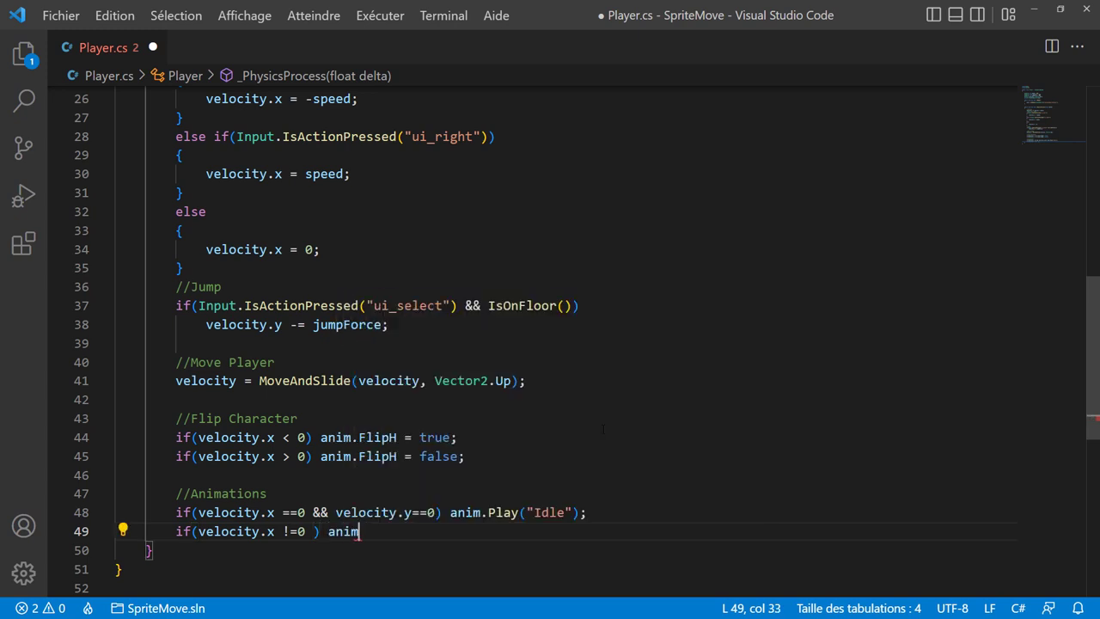
text(.pla)
key(Tab)
text(()
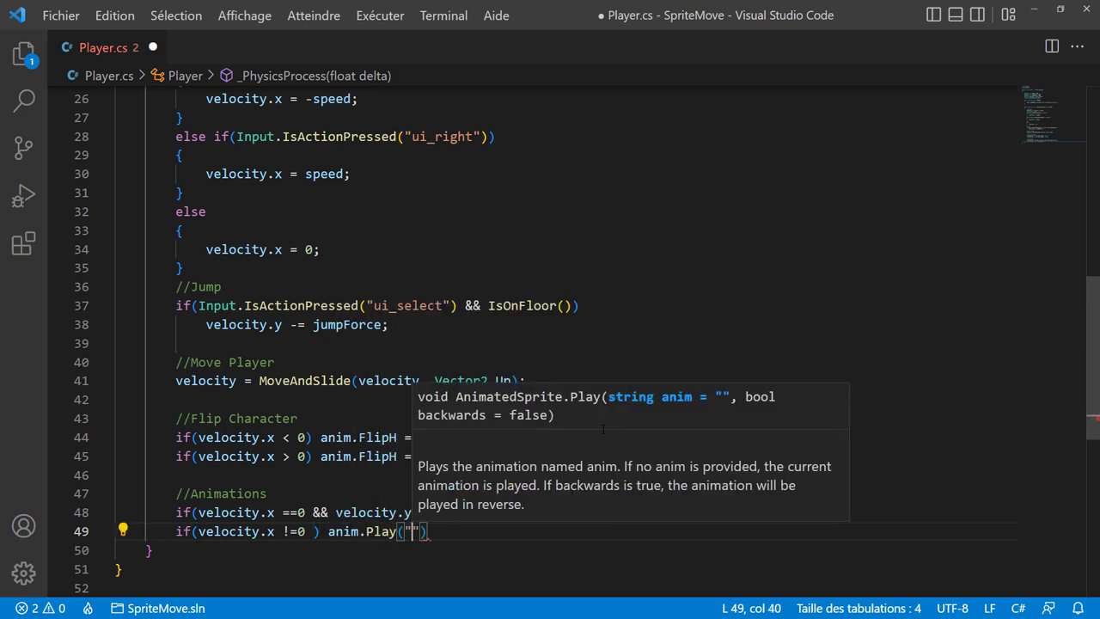
text("Walk"))
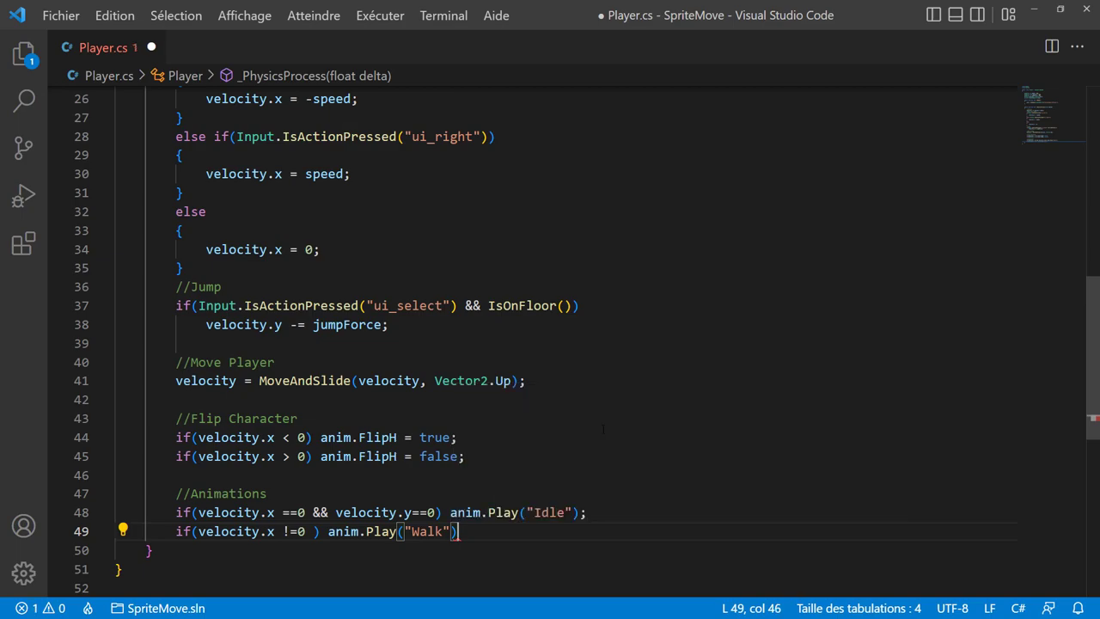
text(;)
key(ctrl+s)
key(alt+Tab)
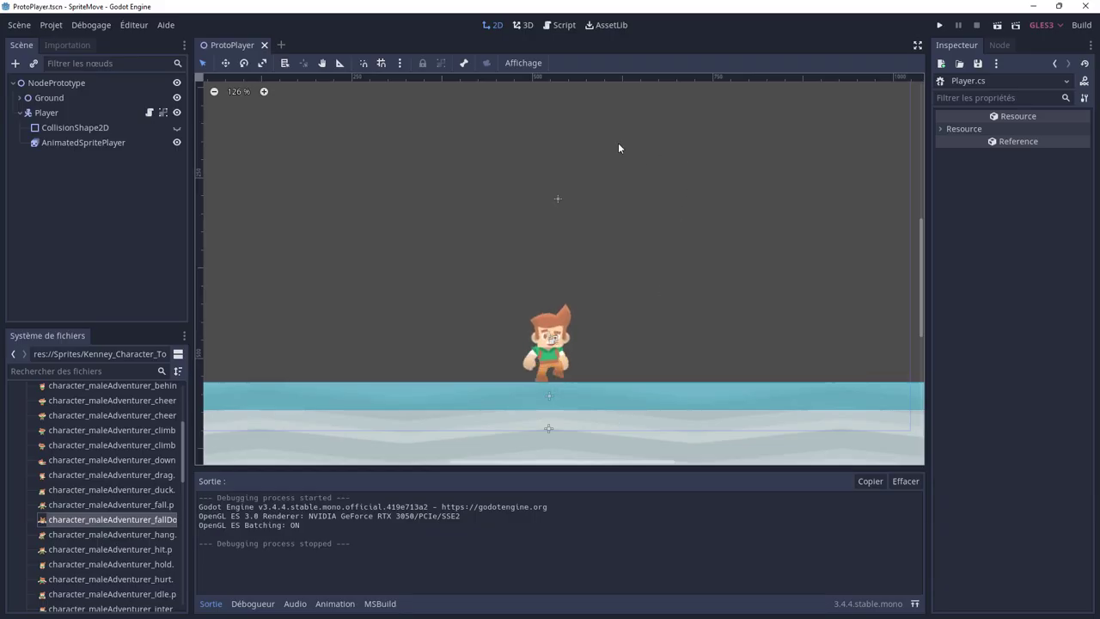
click(940, 25)
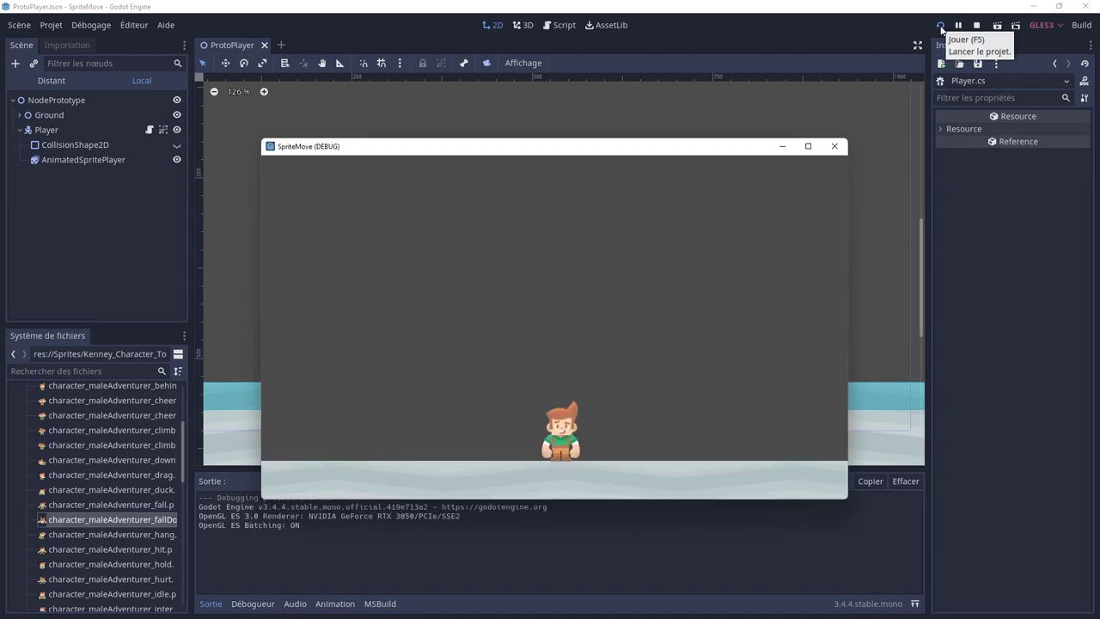
key(Left)
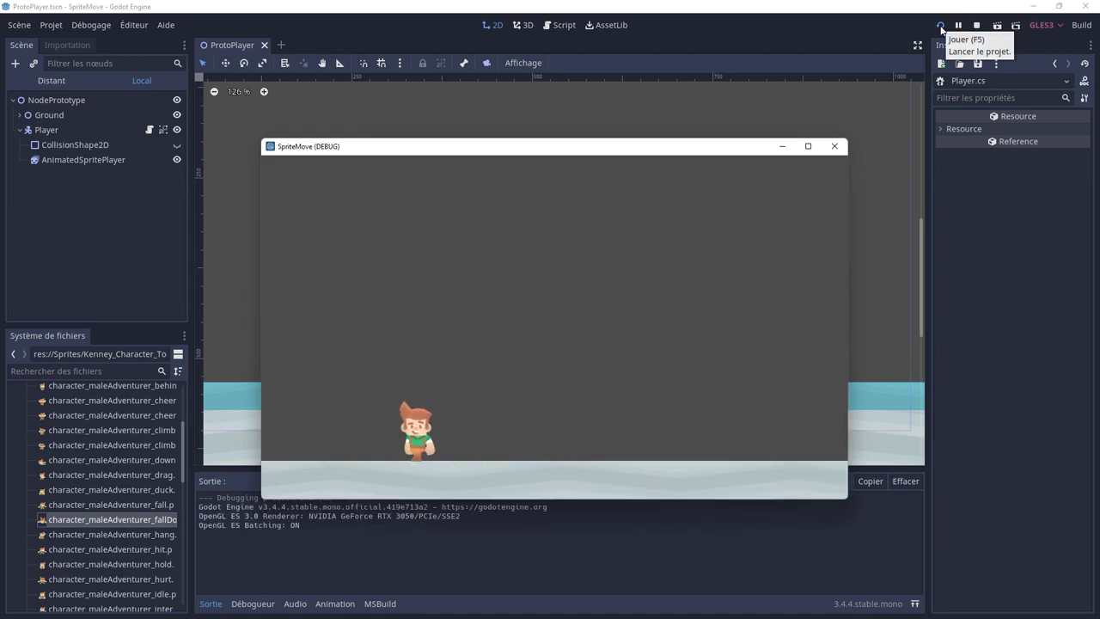
key(Right)
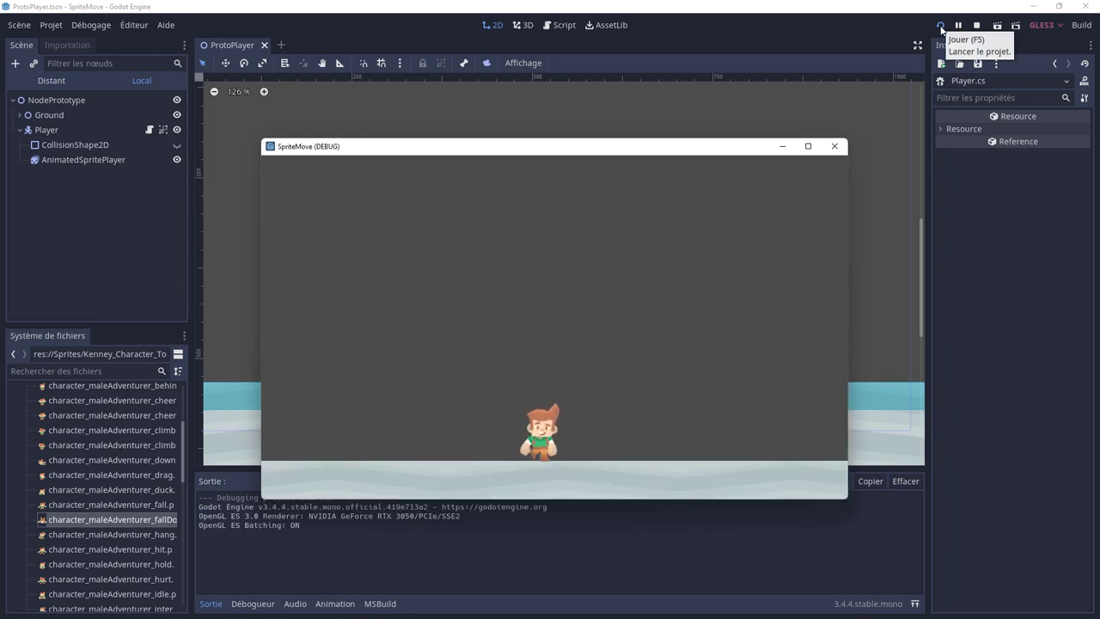
key(Left)
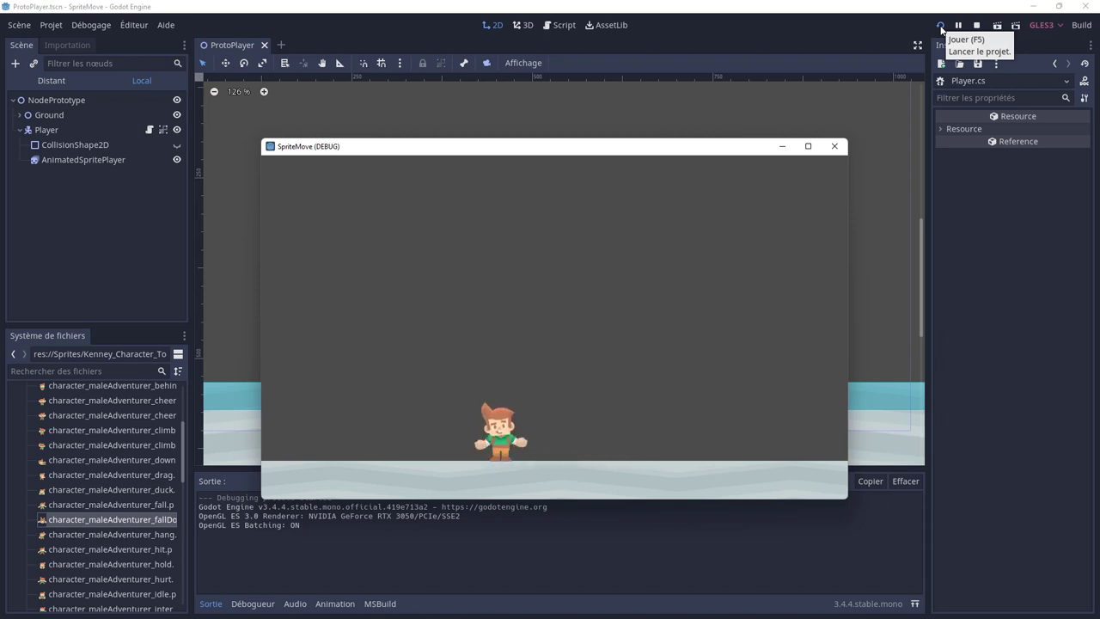
key(space)
key(Left)
key(Right)
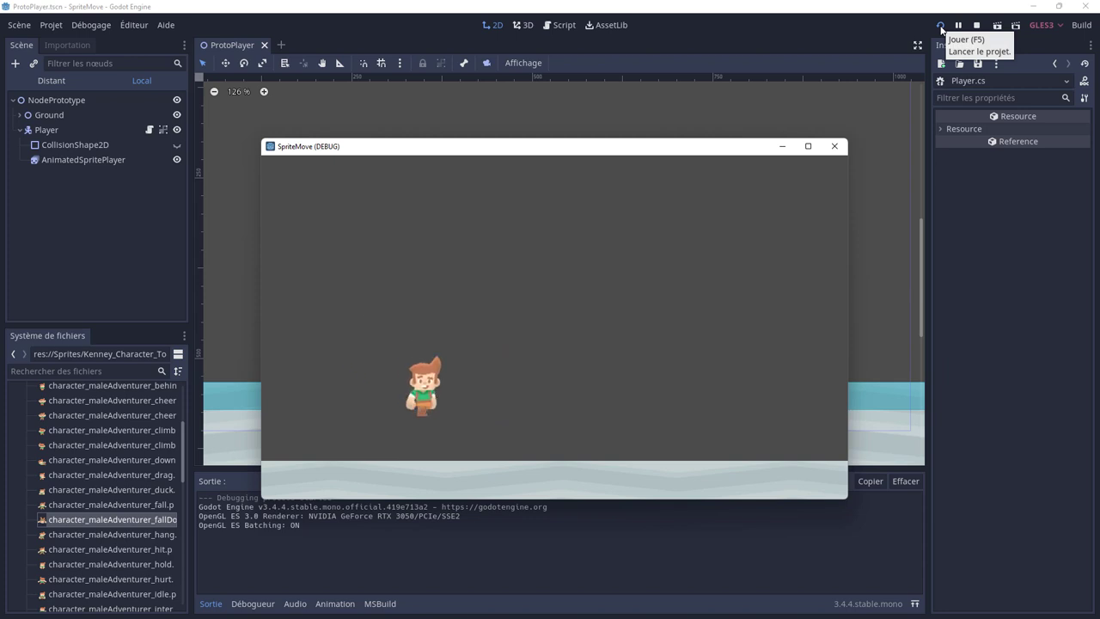
key(space)
key(Left)
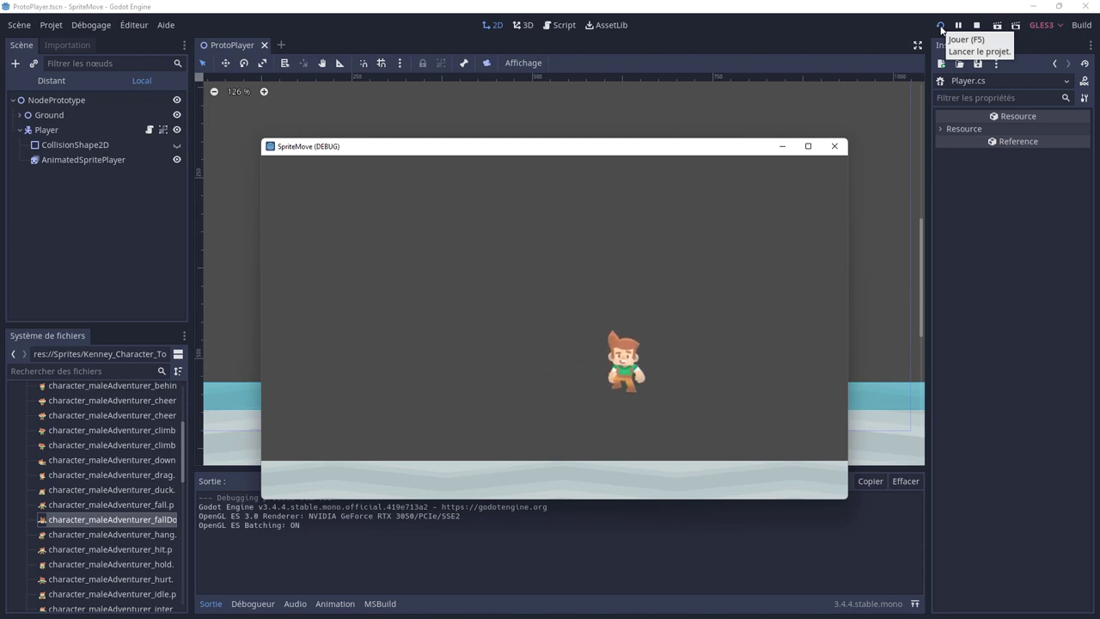
click(833, 146)
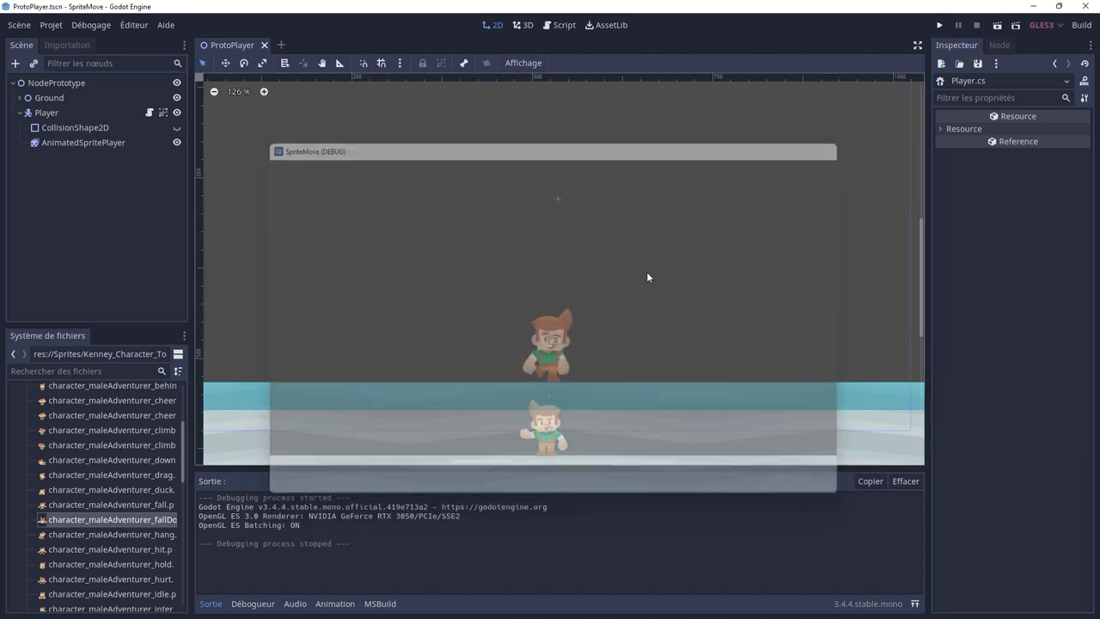
Add a new line playing the "Jump" animation when velocity.y is below 0
key(alt+Tab)
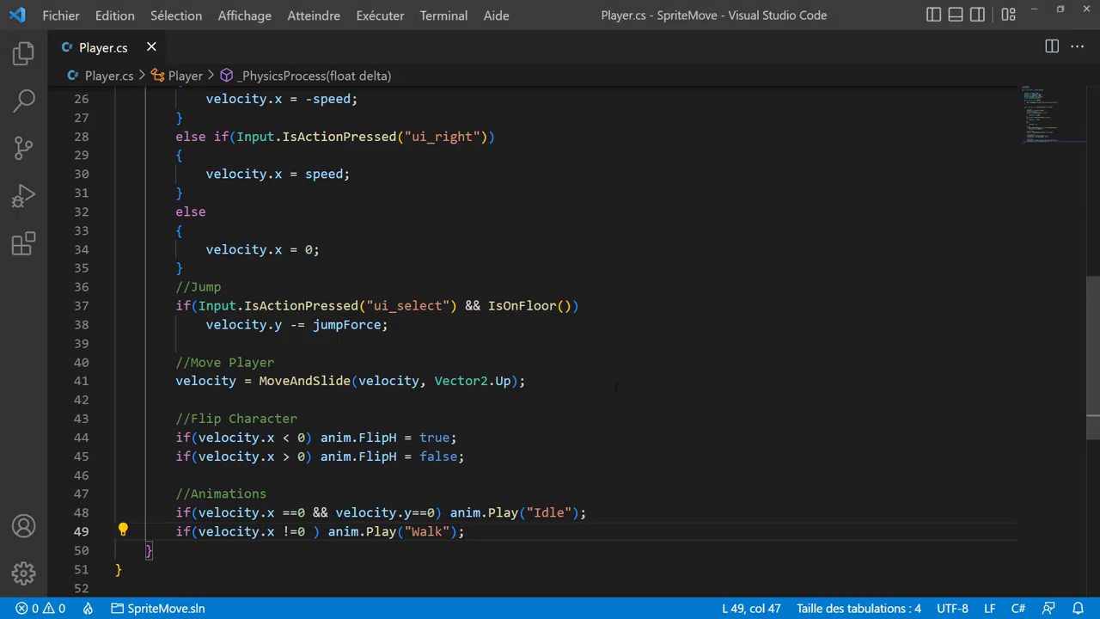
key(Return)
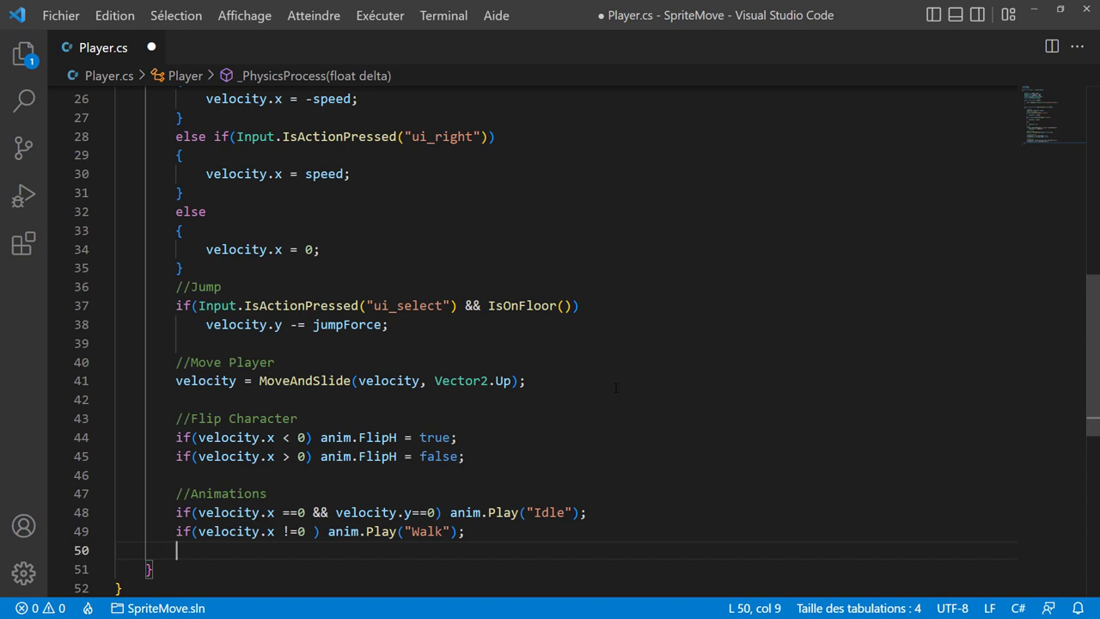
text(i)
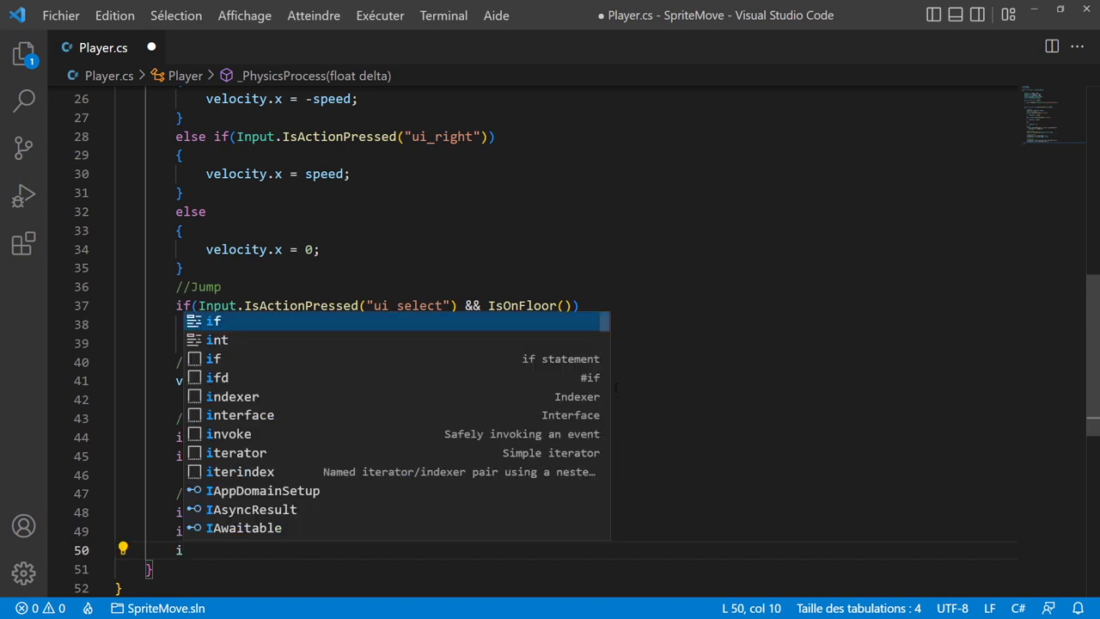
text(f(ve)
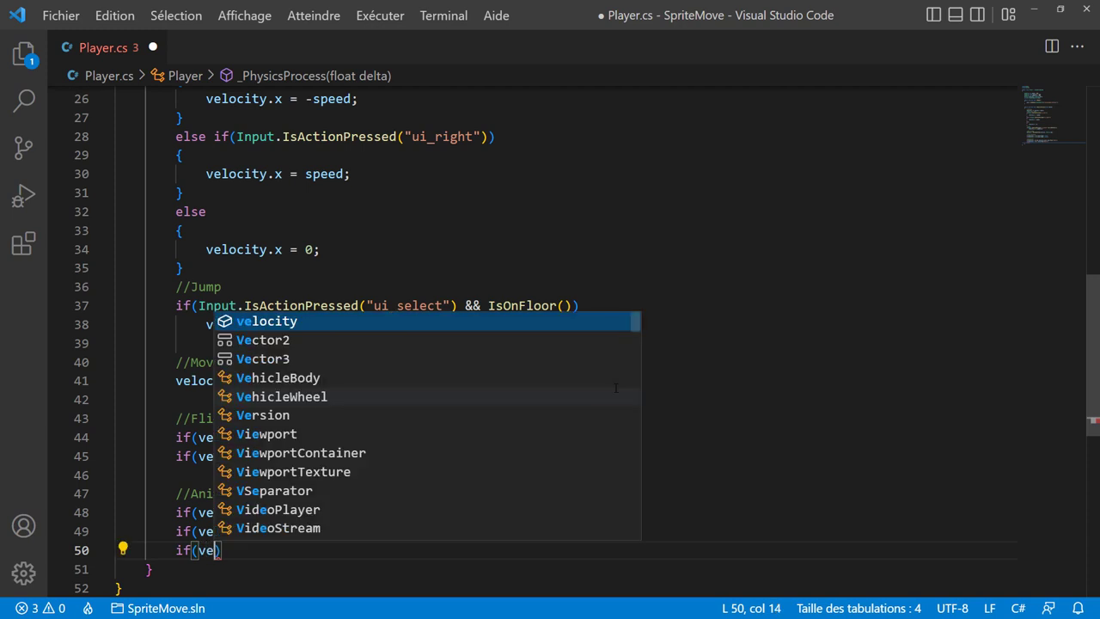
key(Return)
text(.y)
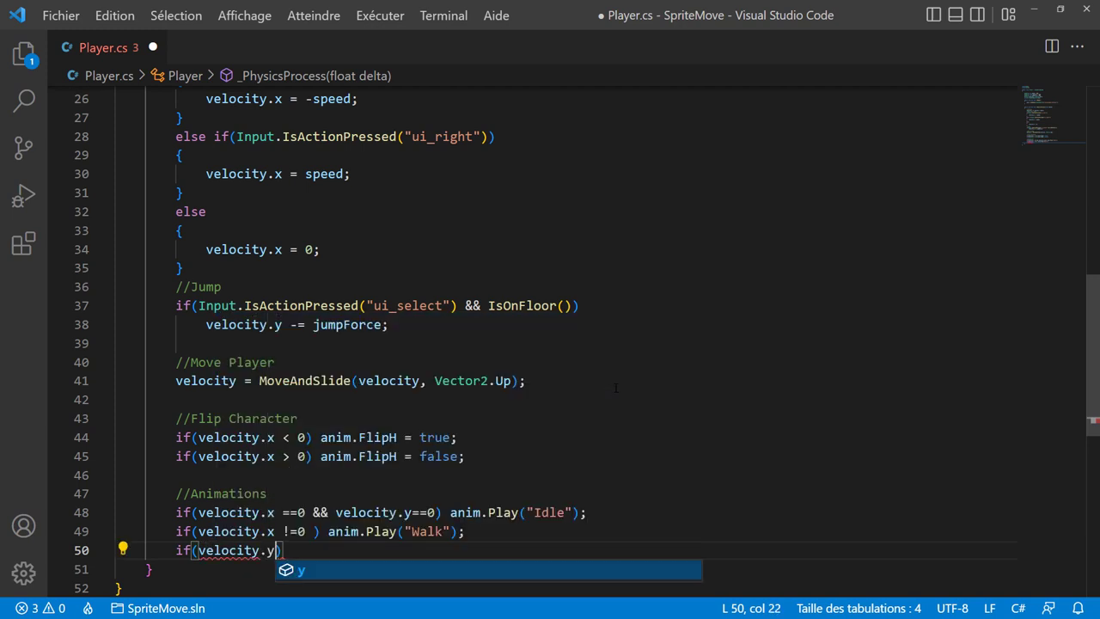
text())
key(Left)
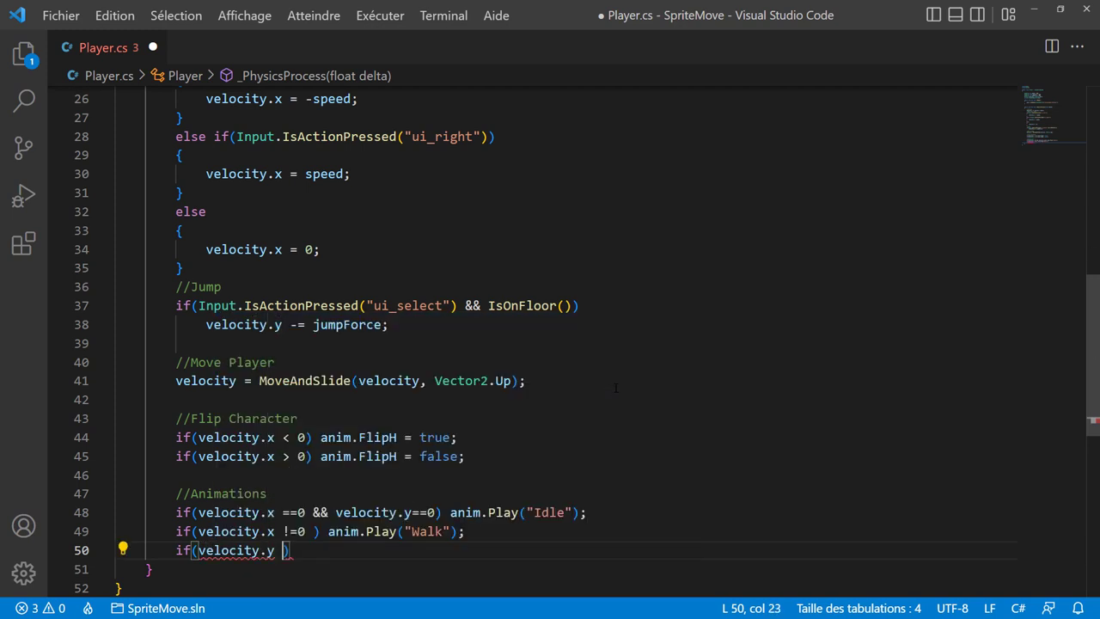
text(< 0)
key(Right)
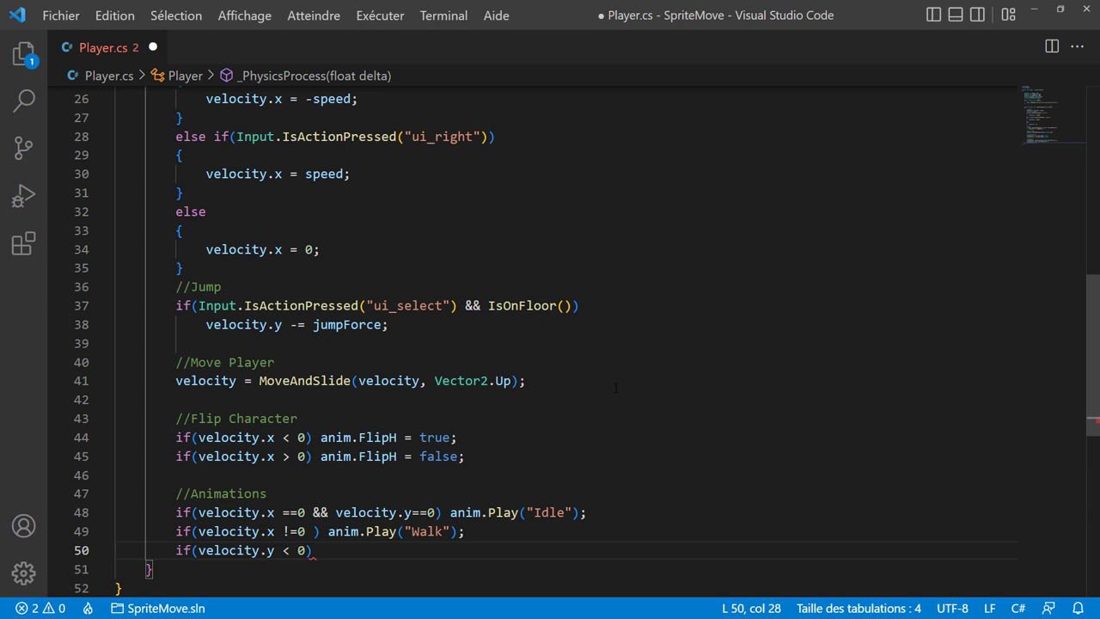
text(ani)
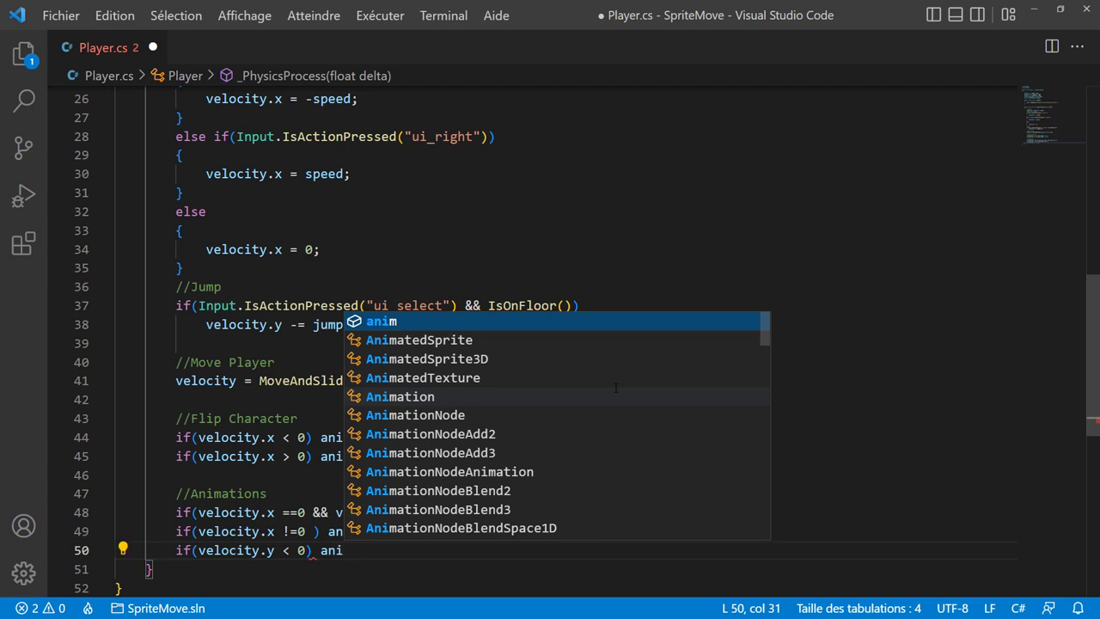
text(m.ply()
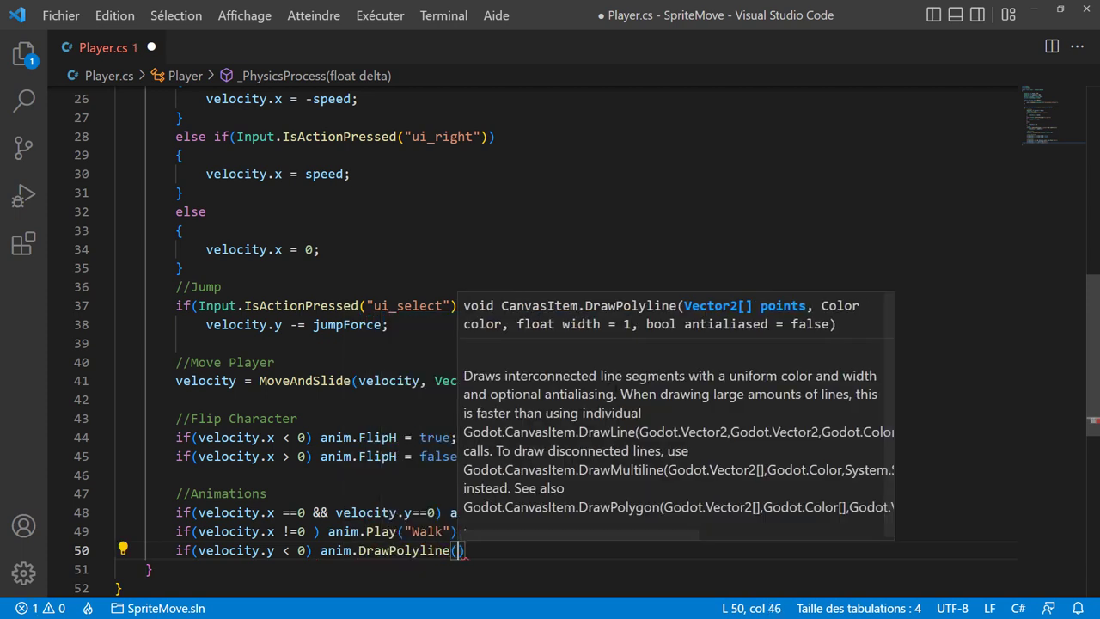
text("Jump)
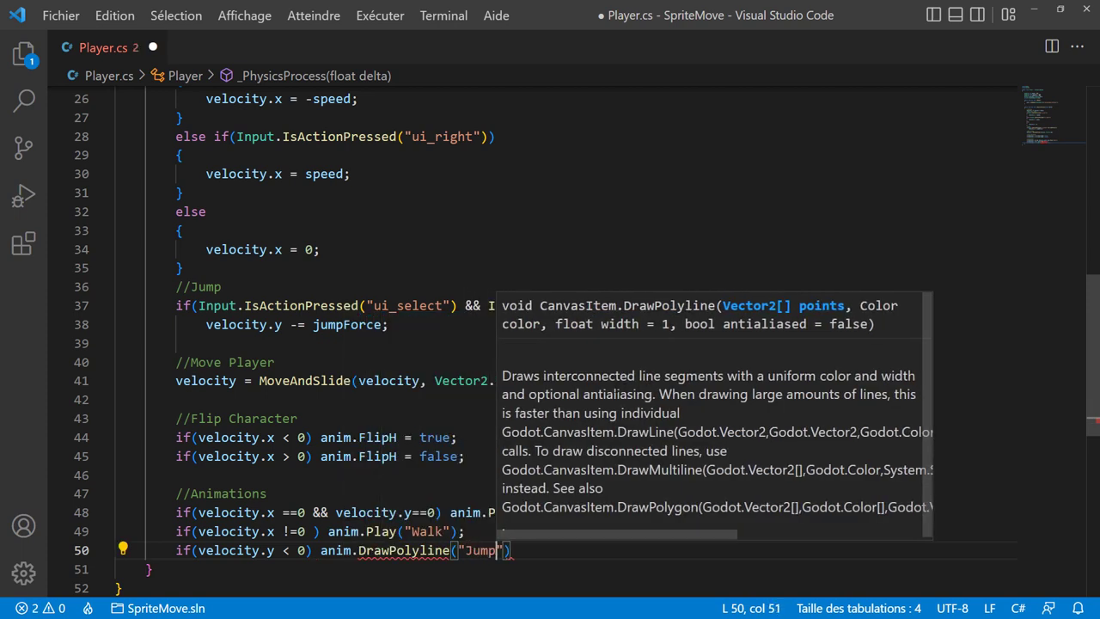
text(");)
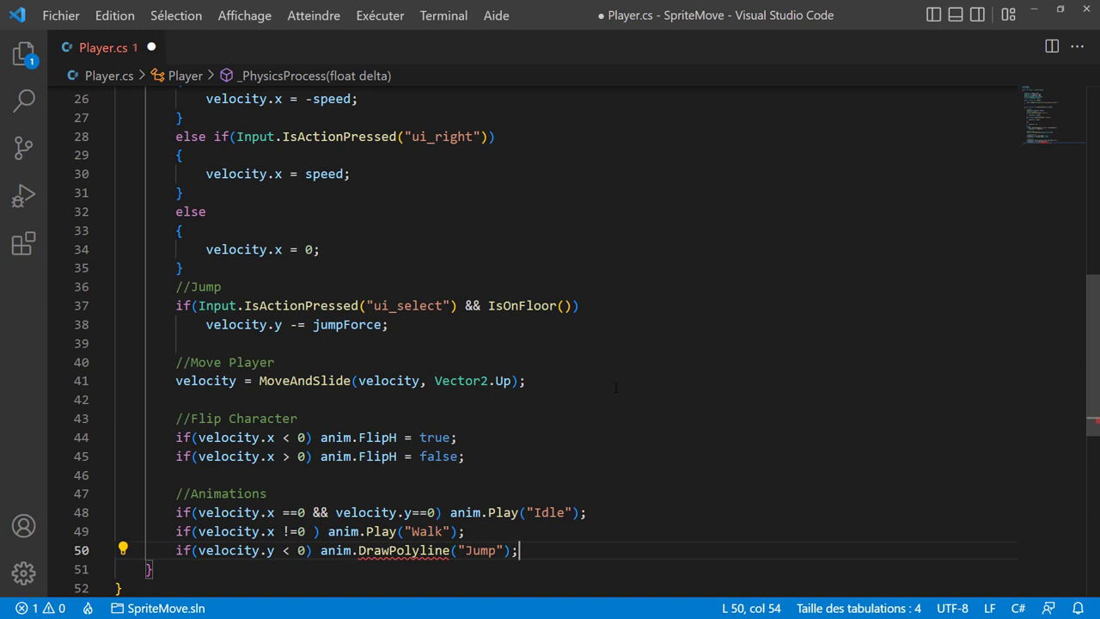
Replace the mistaken DrawPolyline call on line 50 with Play and save Player.cs
double_click(410, 550)
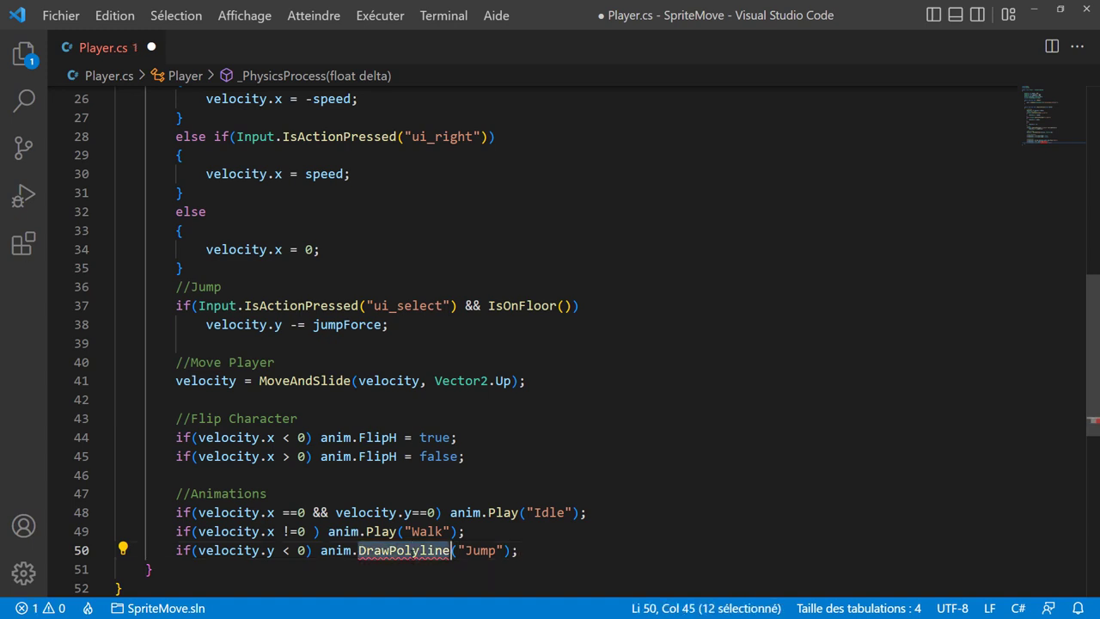
text(Pl)
key(Return)
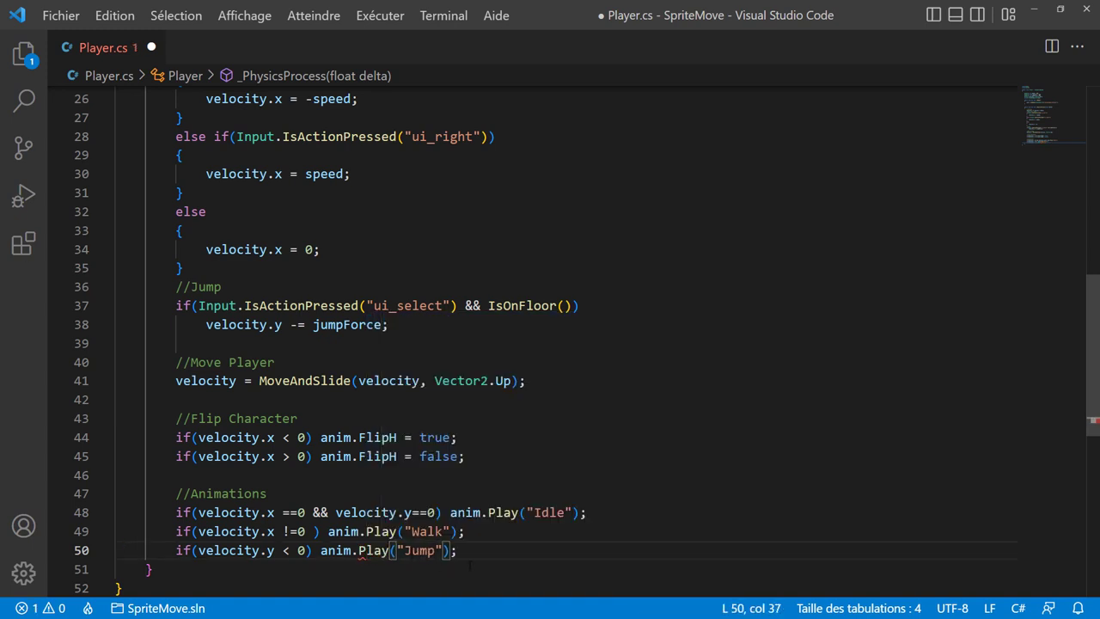
click(470, 563)
key(ctrl+s)
key(alt+Tab)
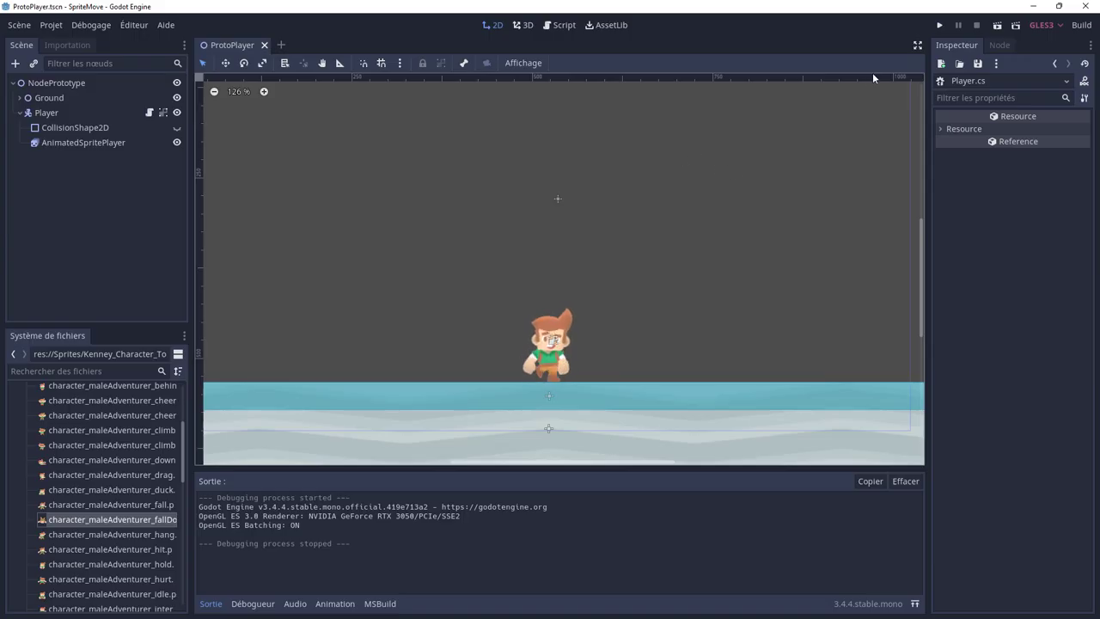
Run the game, walk left and right, jump, then close the game window
click(939, 27)
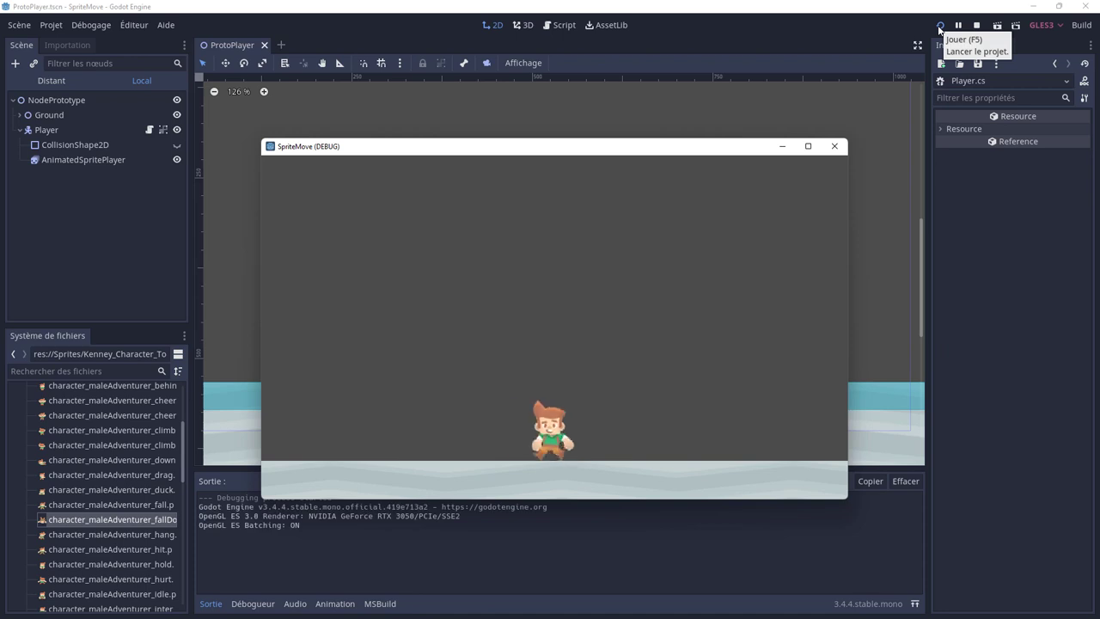
key(Left)
key(Right)
key(space)
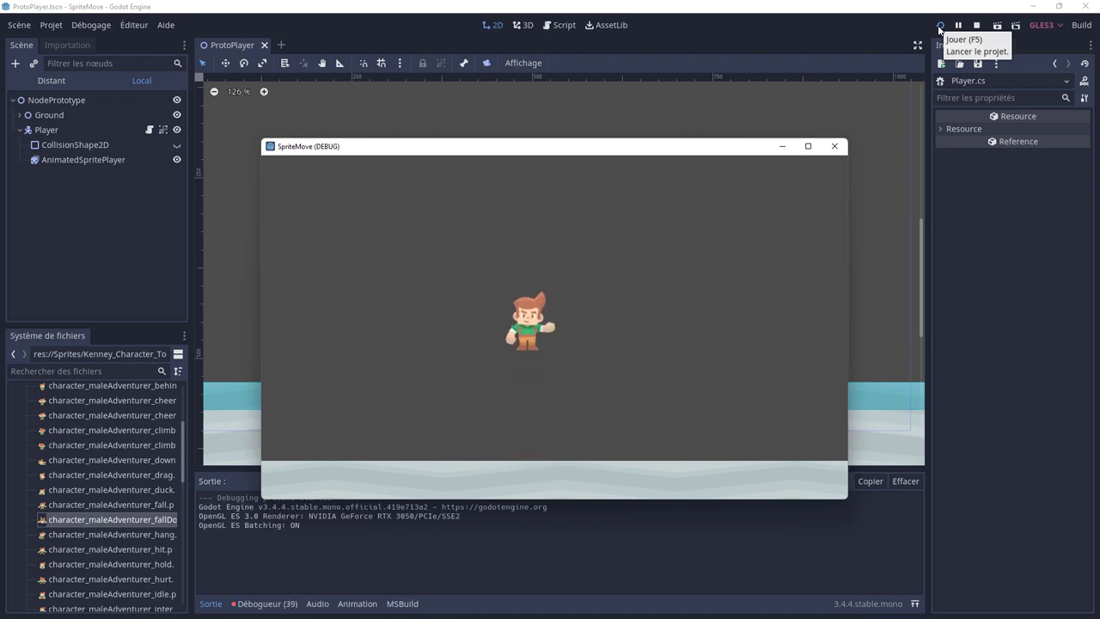
click(842, 149)
Review the debugger's Errors list reporting that no 'jump' animation exists
click(267, 604)
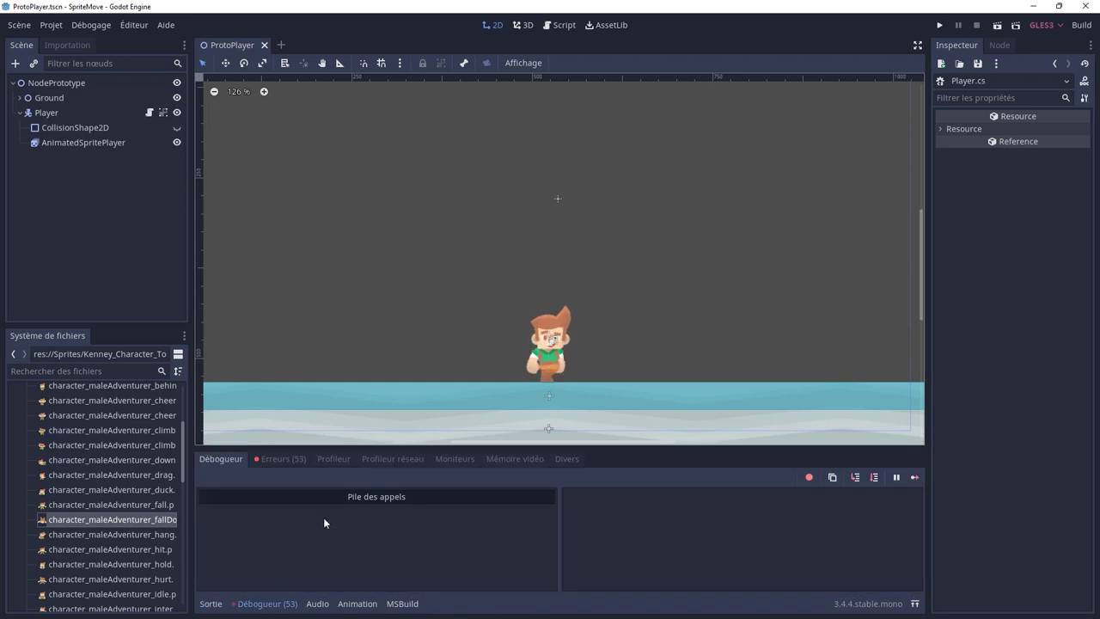
click(281, 460)
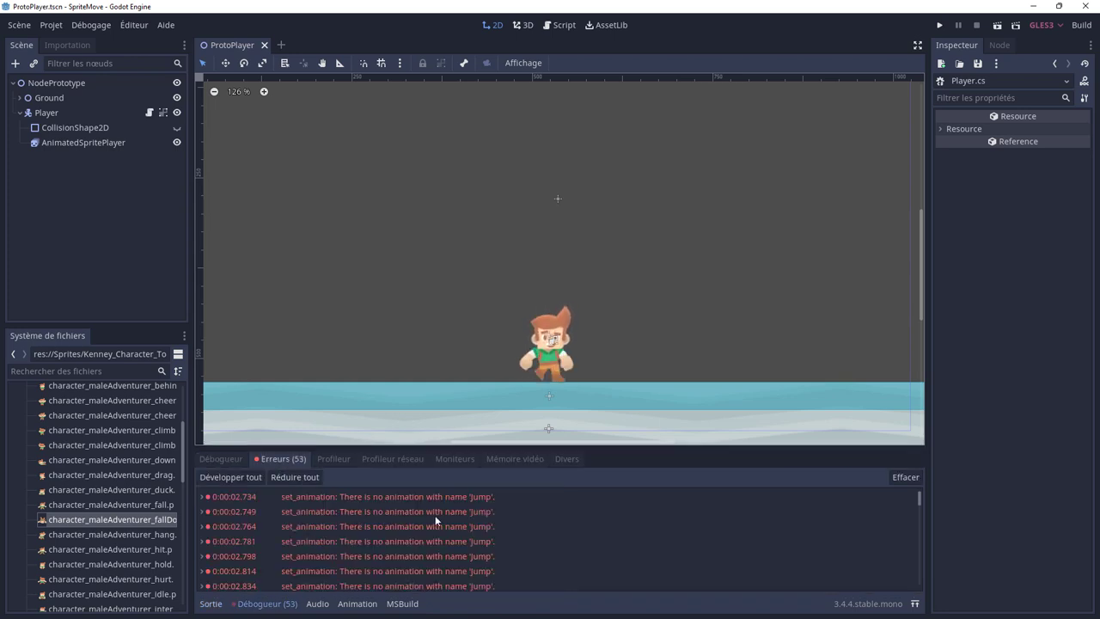
click(436, 514)
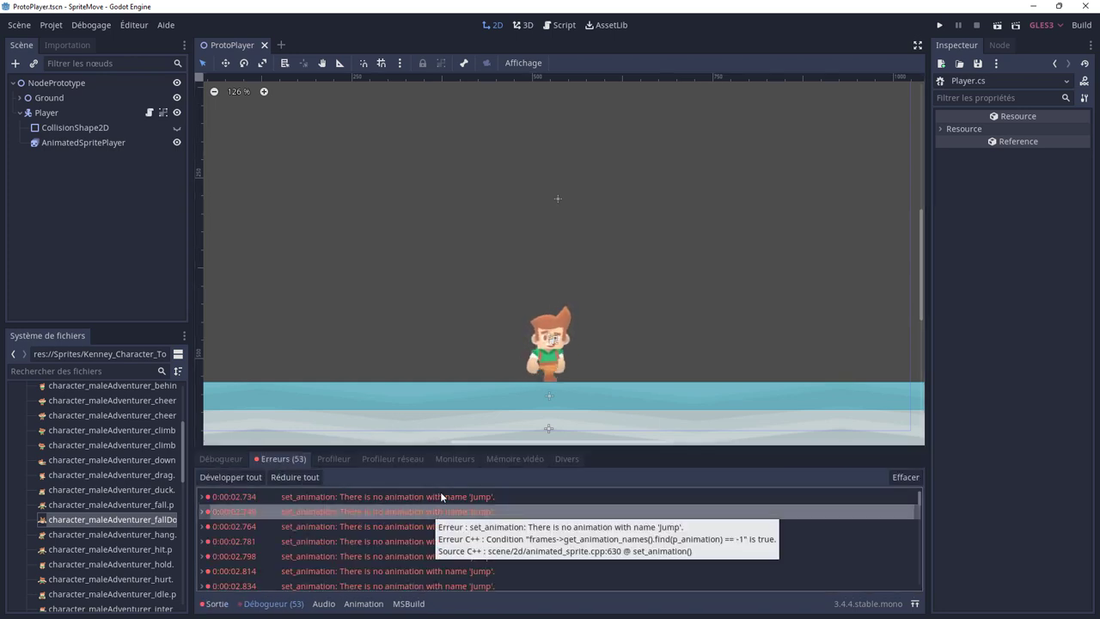
click(48, 115)
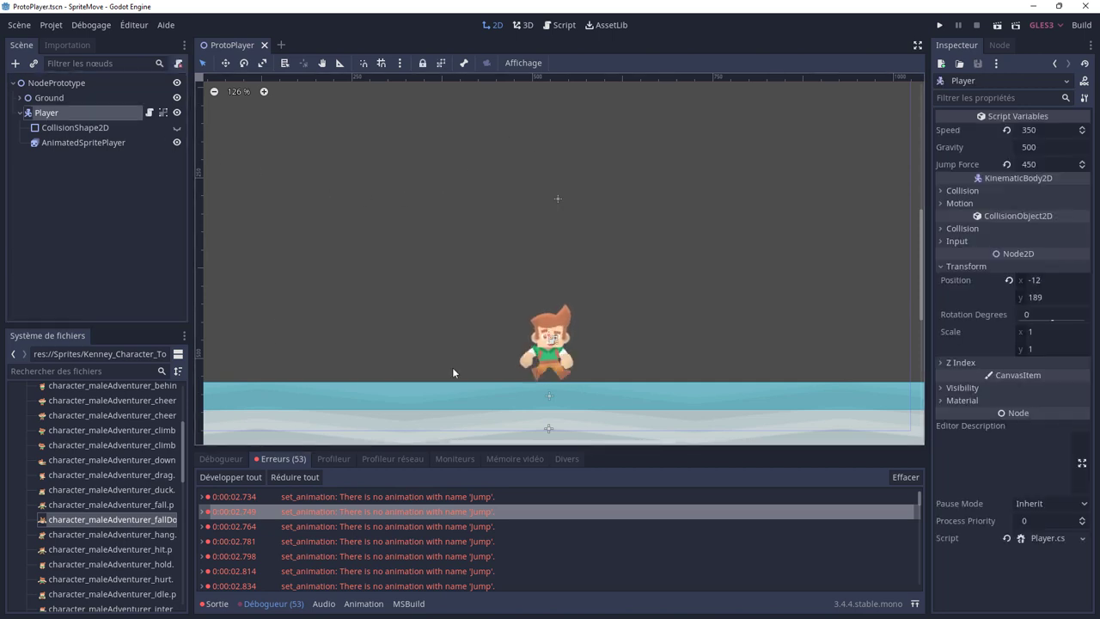
Inspect the AnimatedSpritePlayer's SpriteFrames to see its animation names
click(77, 127)
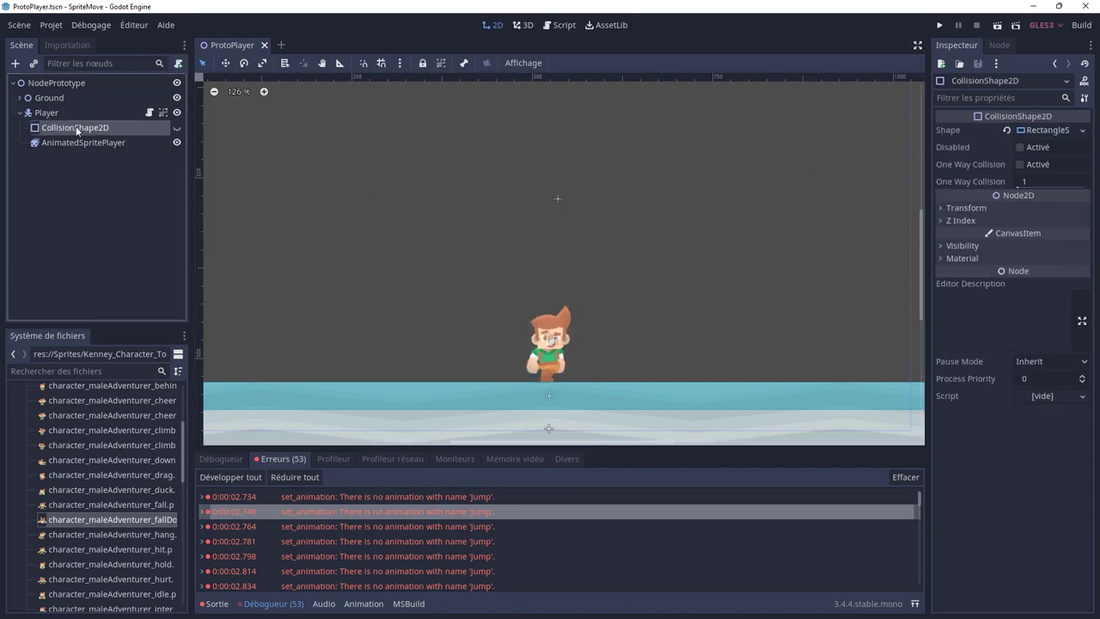
click(76, 142)
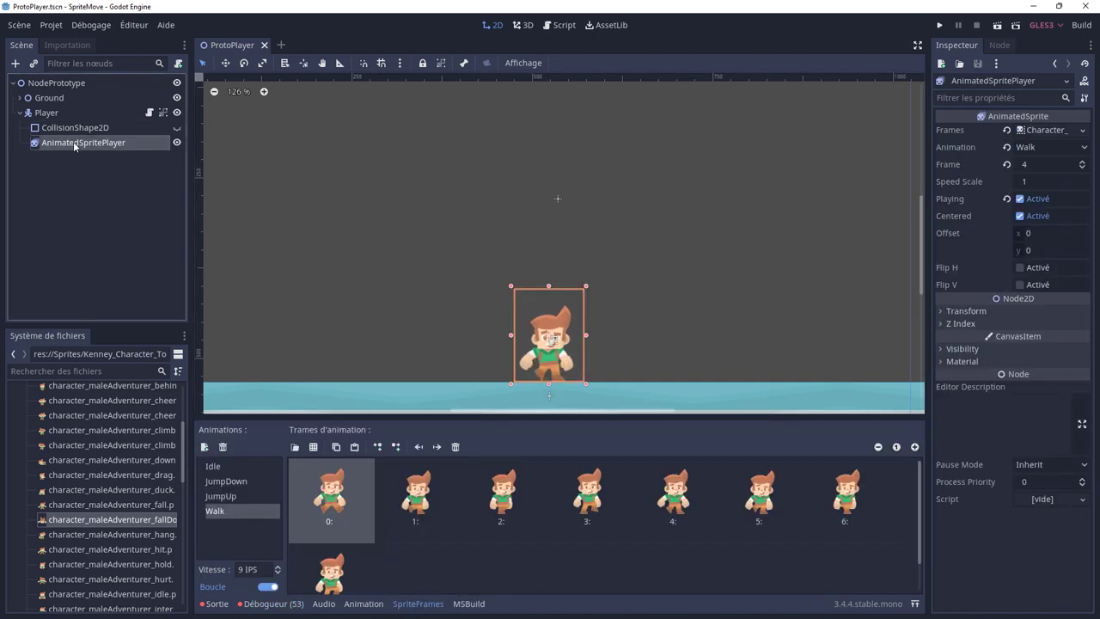
click(1045, 132)
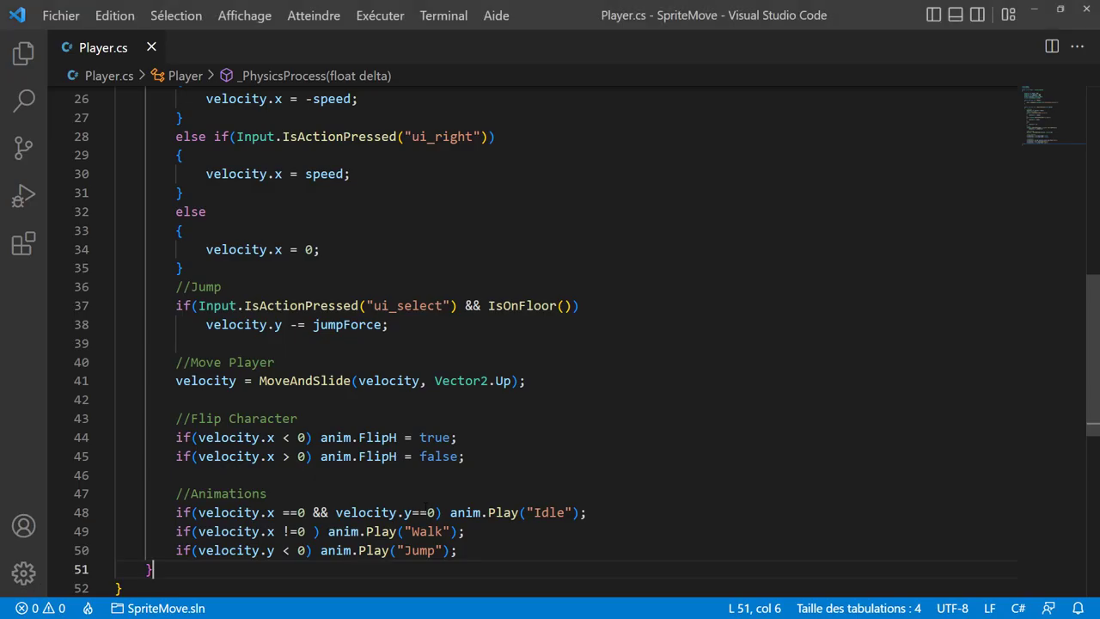
Change "Jump" to "JumpUp" on line 50 of Player.cs and save
key(alt+Tab)
click(435, 550)
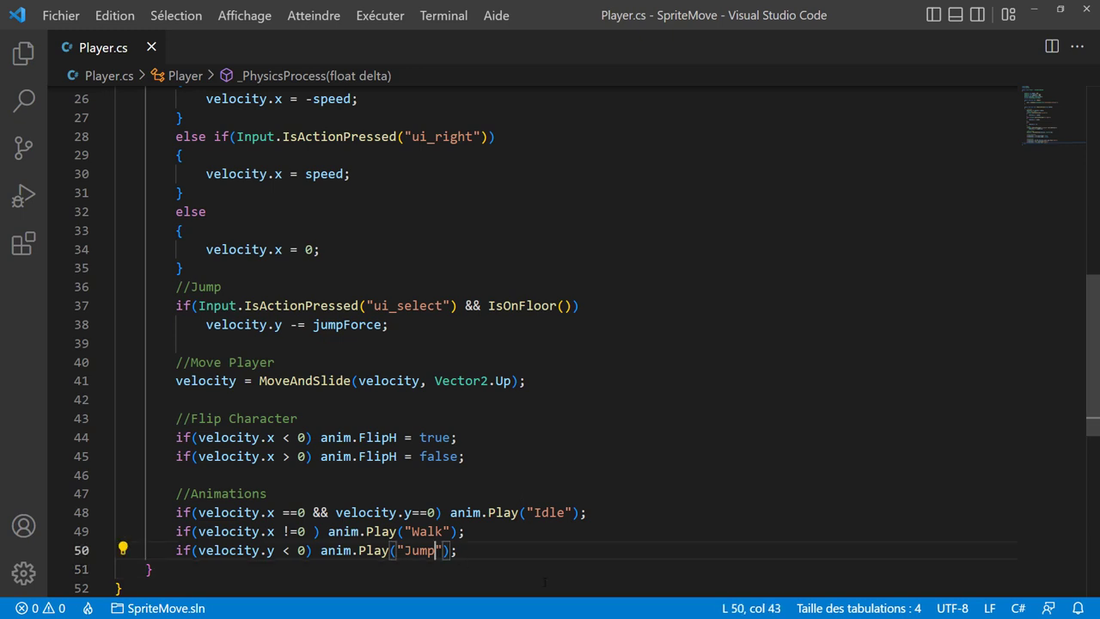
text(Up)
key(ctrl+s)
key(alt+Tab)
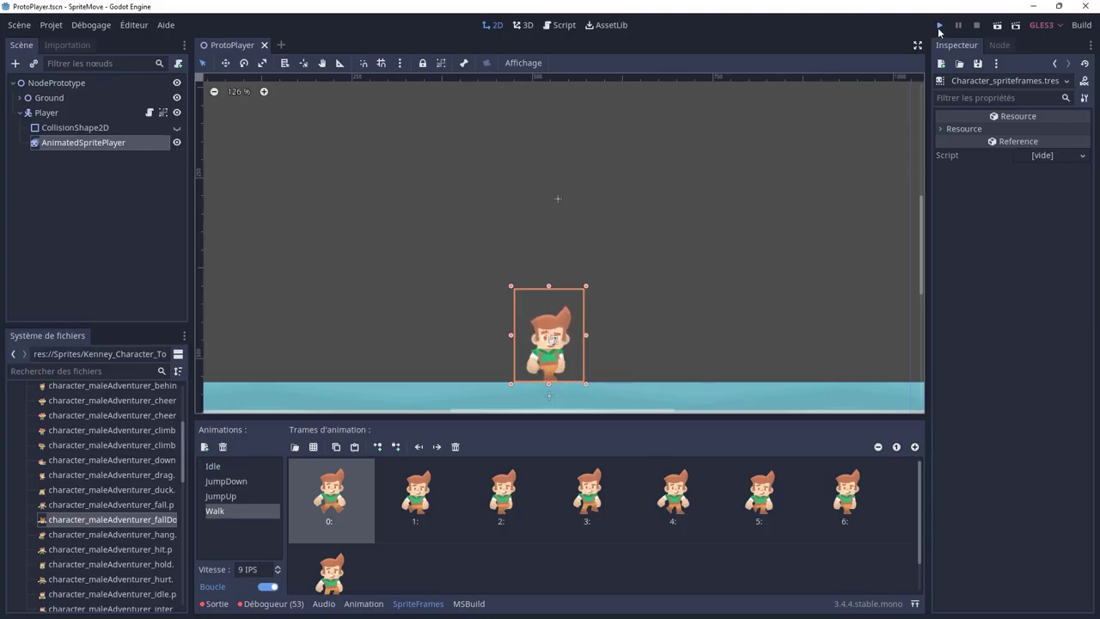
Run the game, walking left and right and jumping repeatedly to check JumpUp, then close it
click(939, 26)
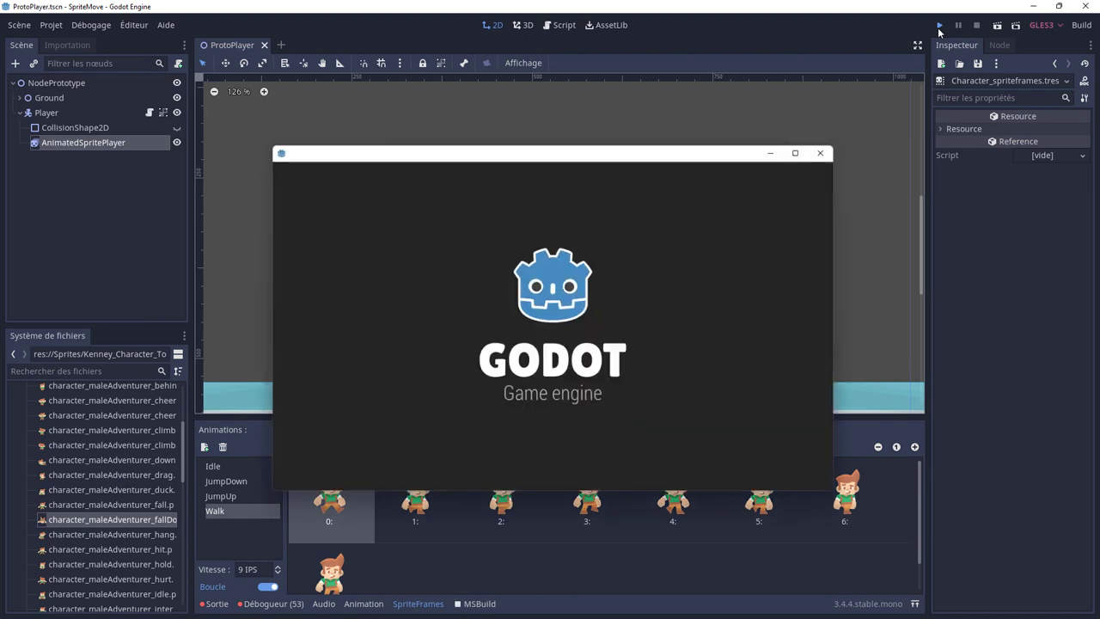
key(Left)
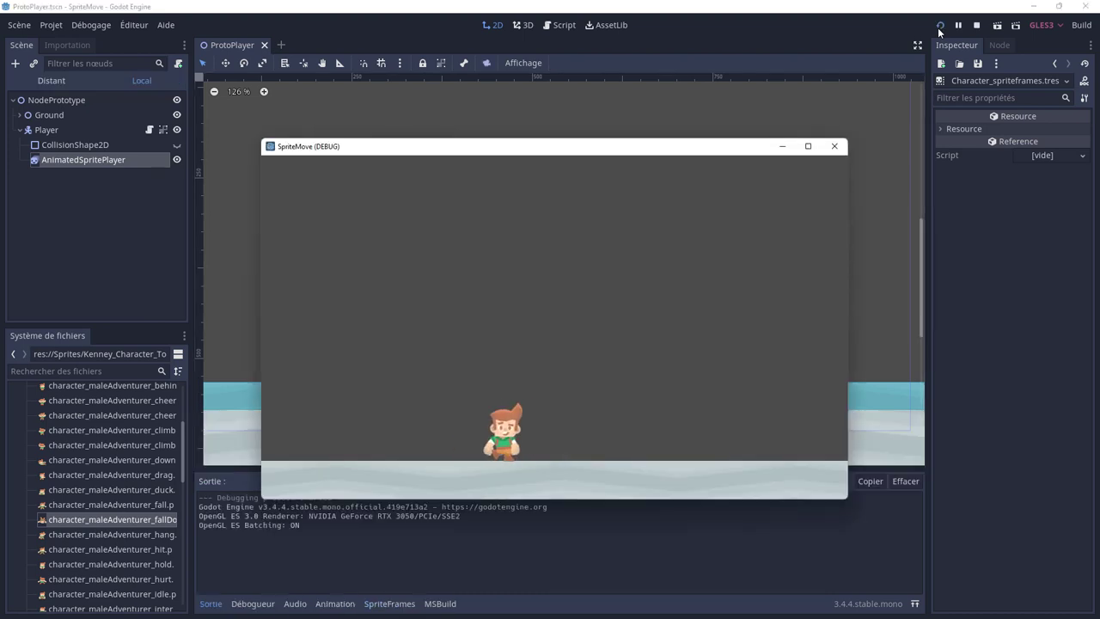
key(Right)
key(Left)
key(space)
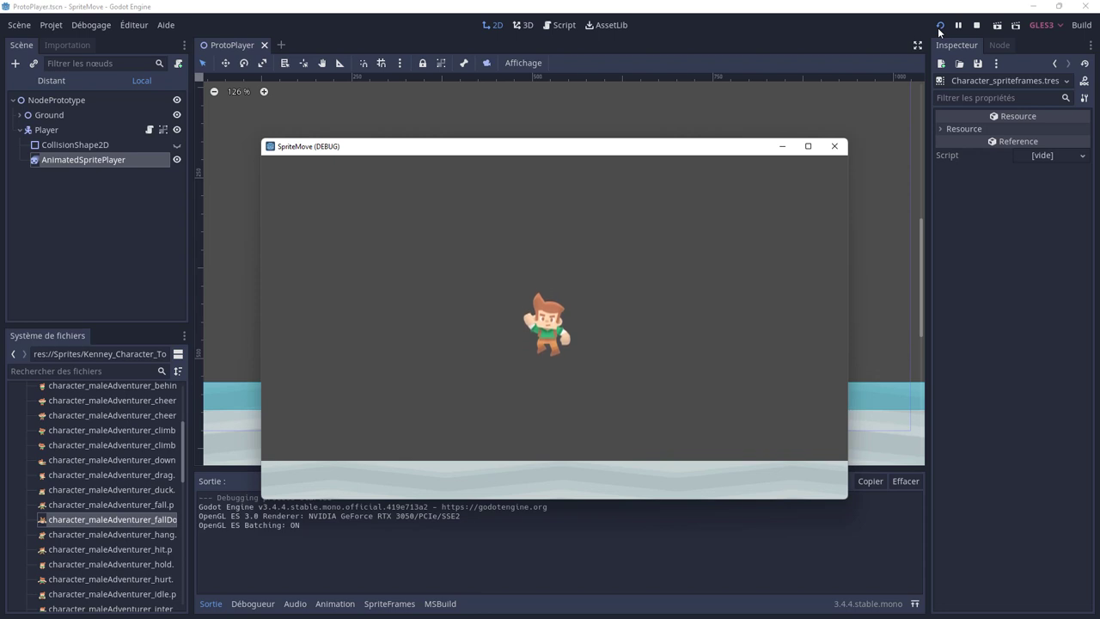
key(Left)
key(space)
key(Right)
key(space)
key(Left)
key(space)
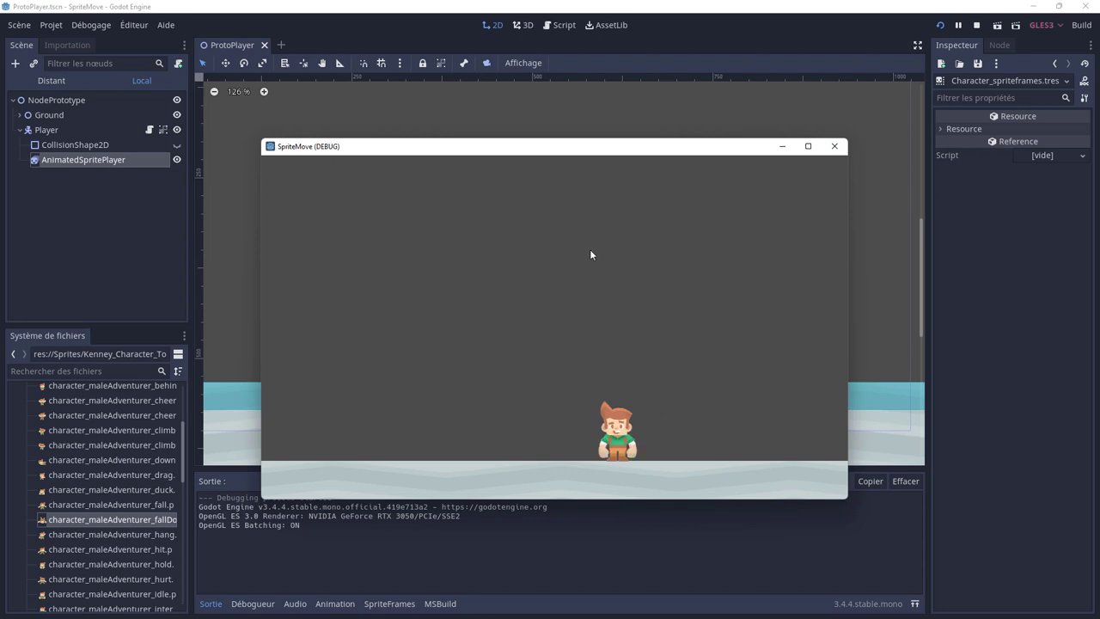
click(841, 153)
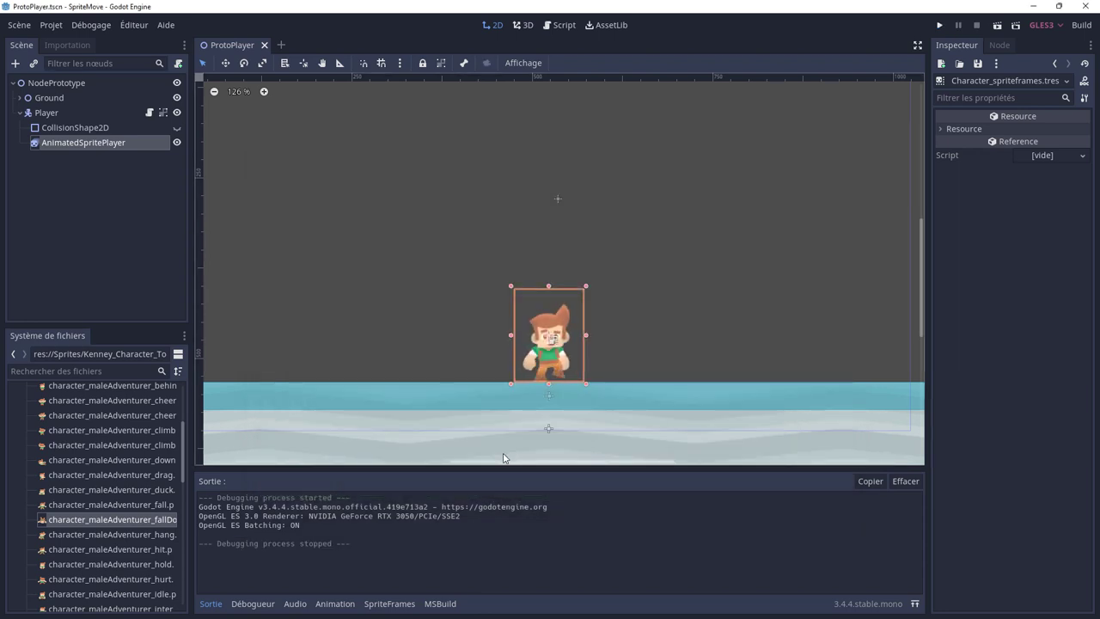
key(alt+Tab)
scroll(483, 456, down, 2)
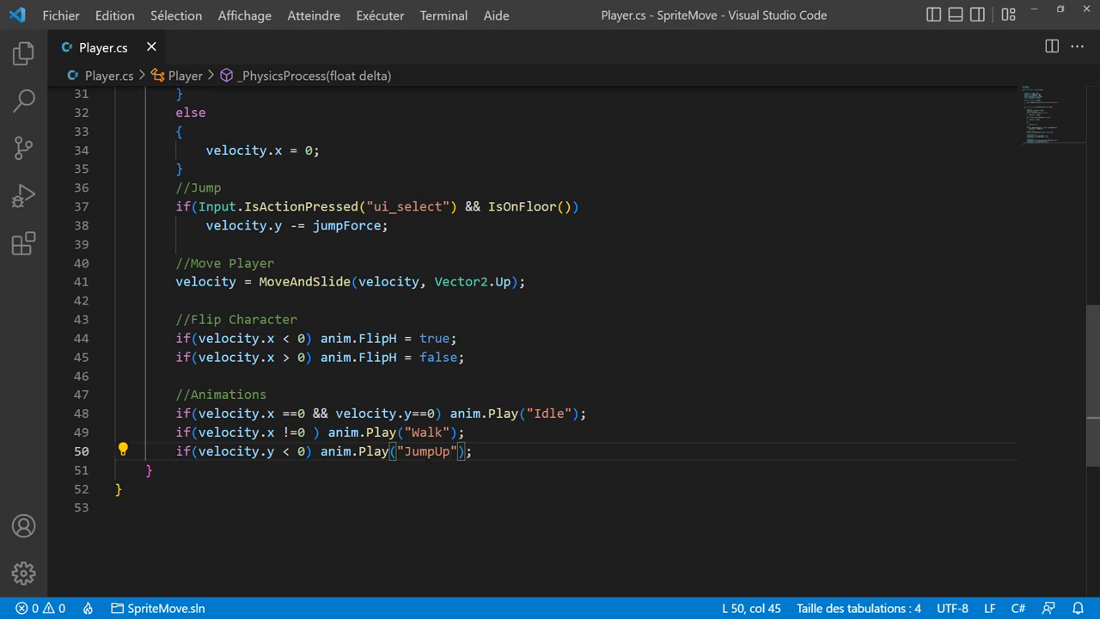
Duplicate the JumpUp line 50 as a new line 51
drag(176, 450, 475, 451)
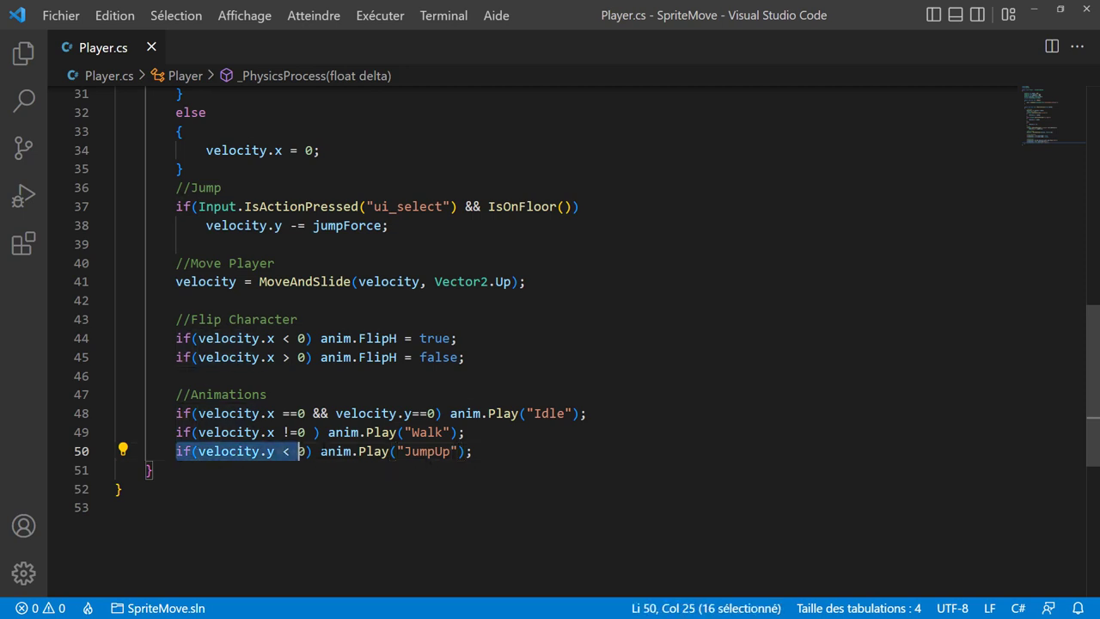
key(ctrl+c)
click(494, 448)
key(Return)
key(ctrl+v)
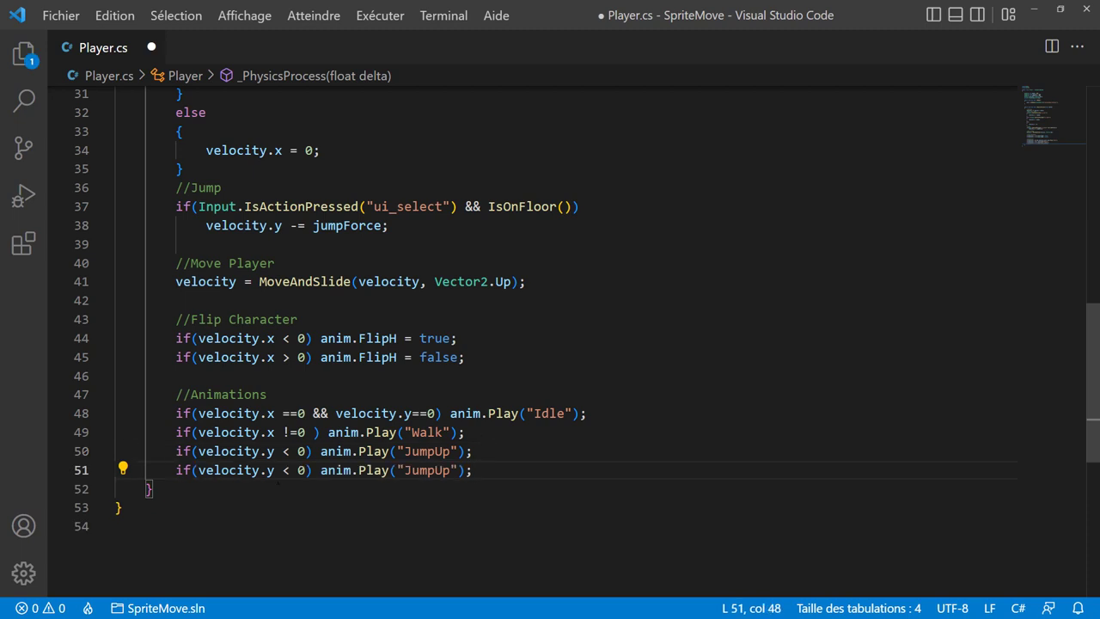
Change line 51 to use > 0 and "JumpDown", then save Player.cs
click(283, 470)
key(shift+Right)
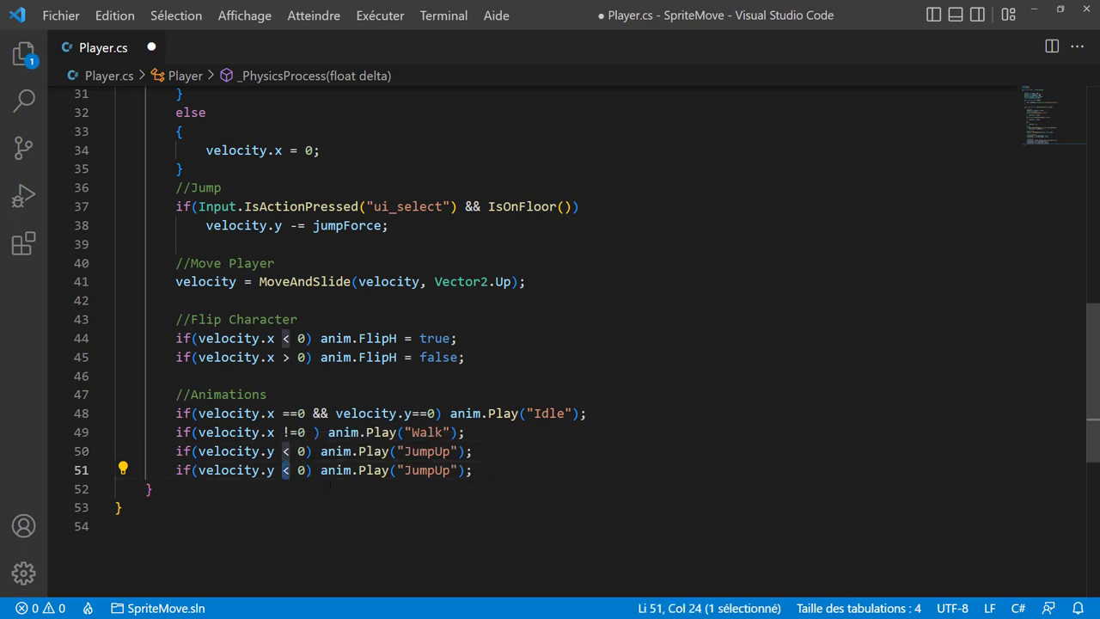
text(>)
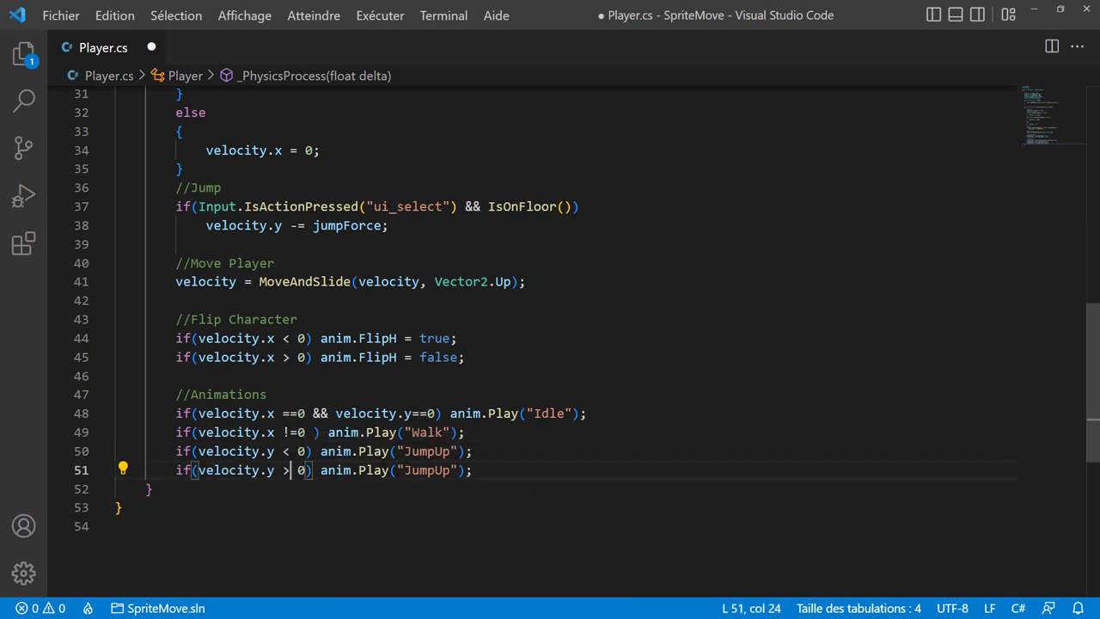
key(shift+Right)
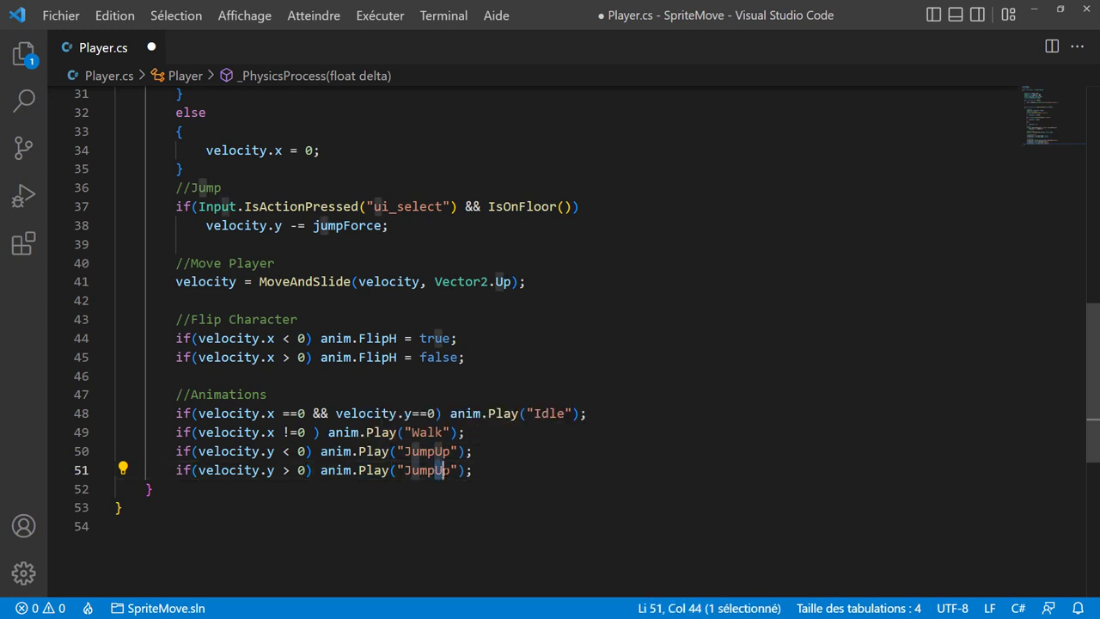
key(shift+Right)
text(Do)
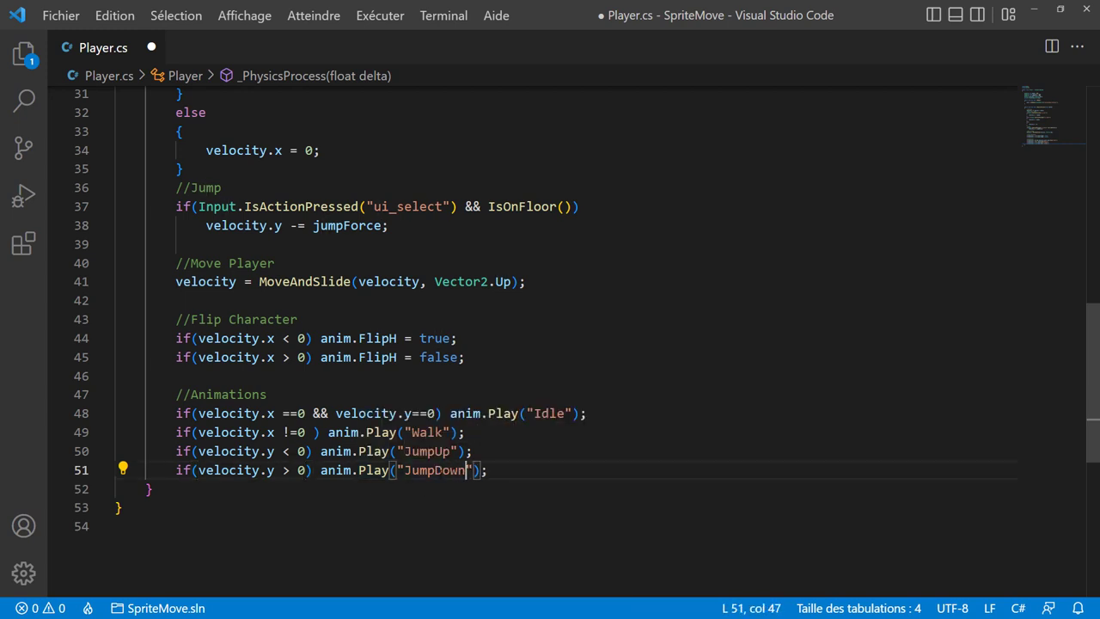
key(ctrl+s)
key(alt+Tab)
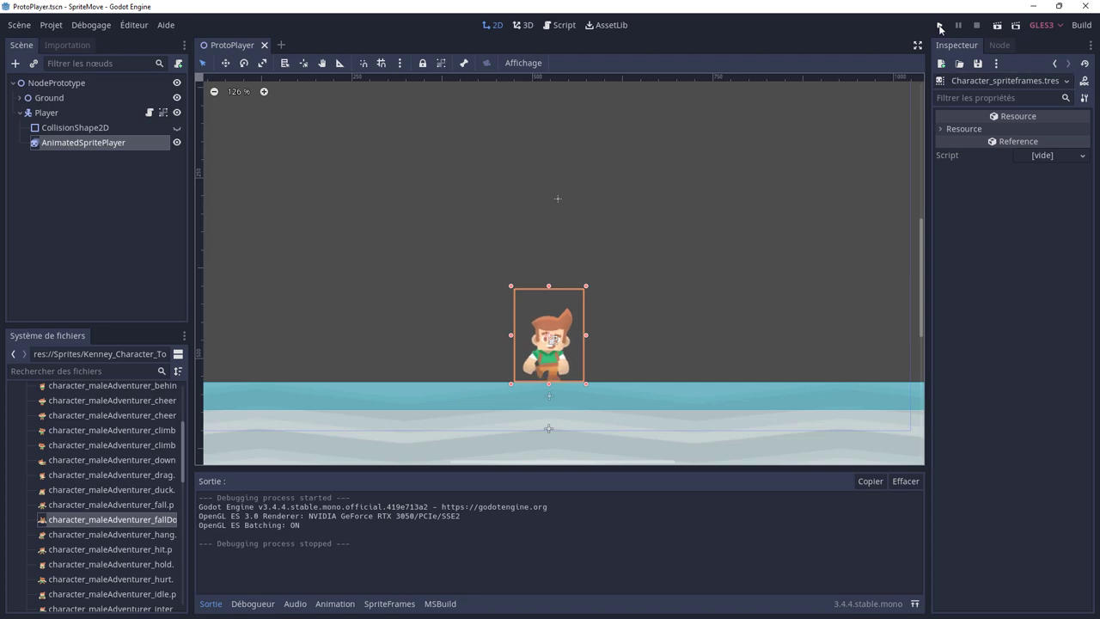
click(940, 27)
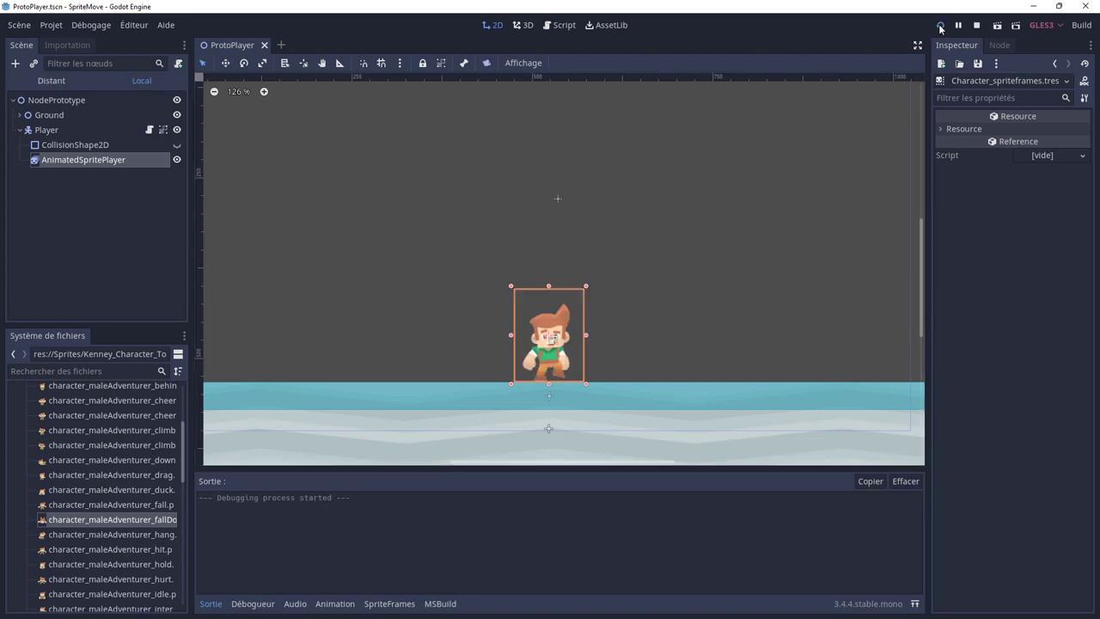
key(Left)
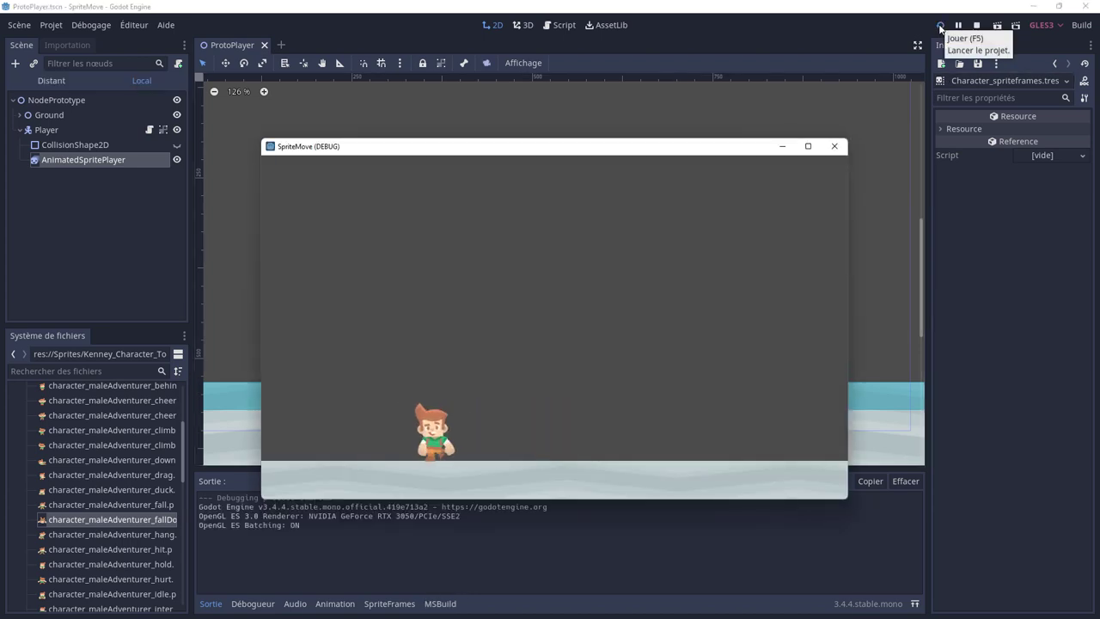
key(Right)
key(space)
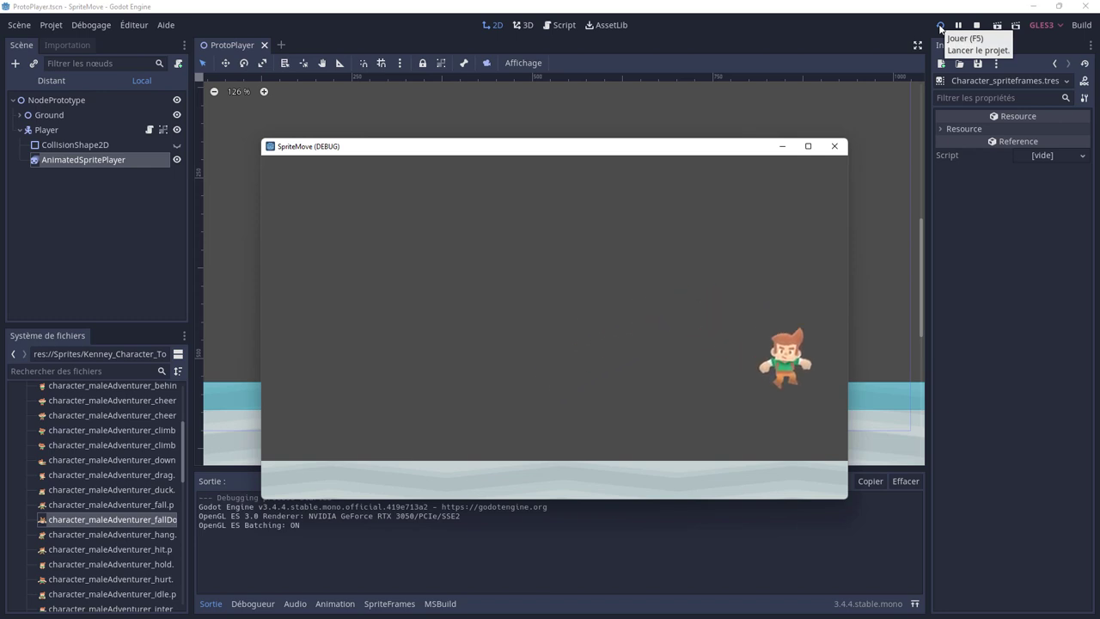
key(Left)
key(space)
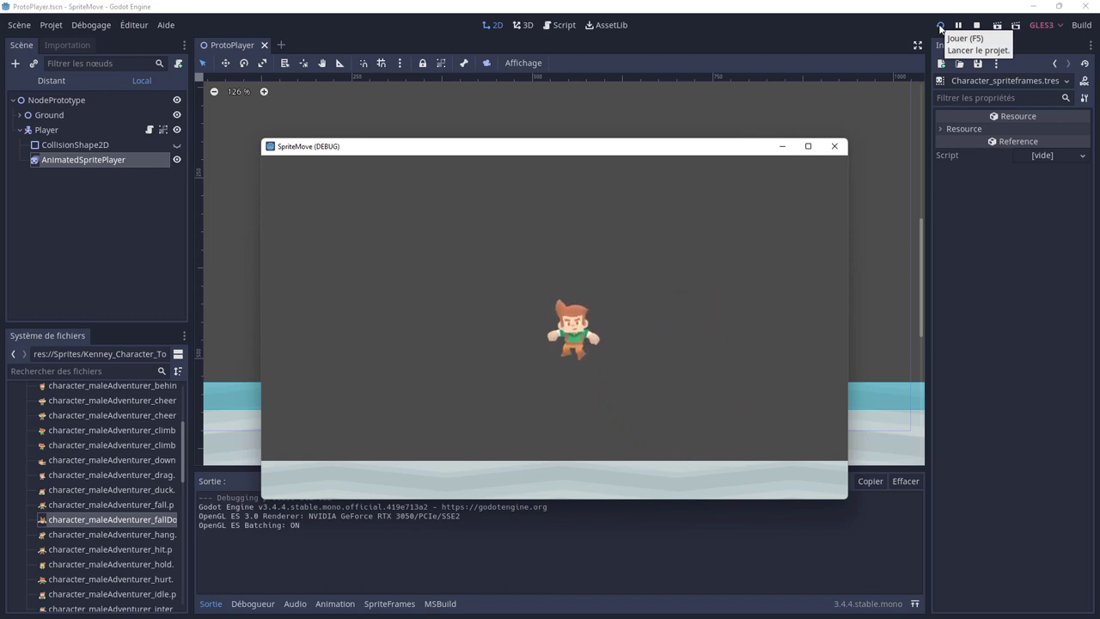
key(space)
key(Left)
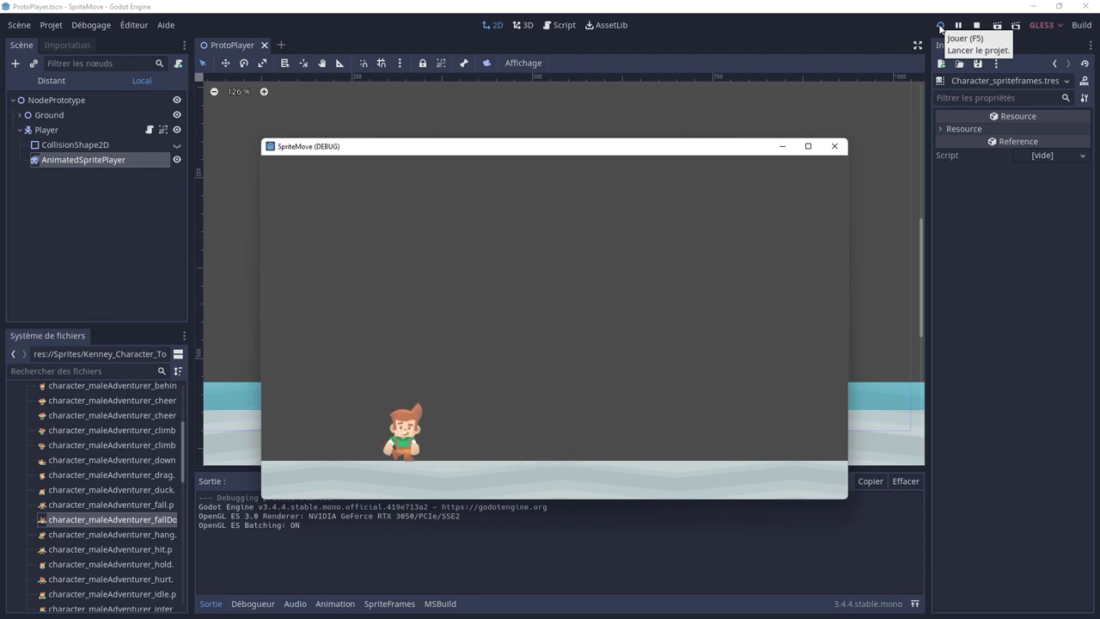
key(Right)
key(space)
key(Left)
click(834, 146)
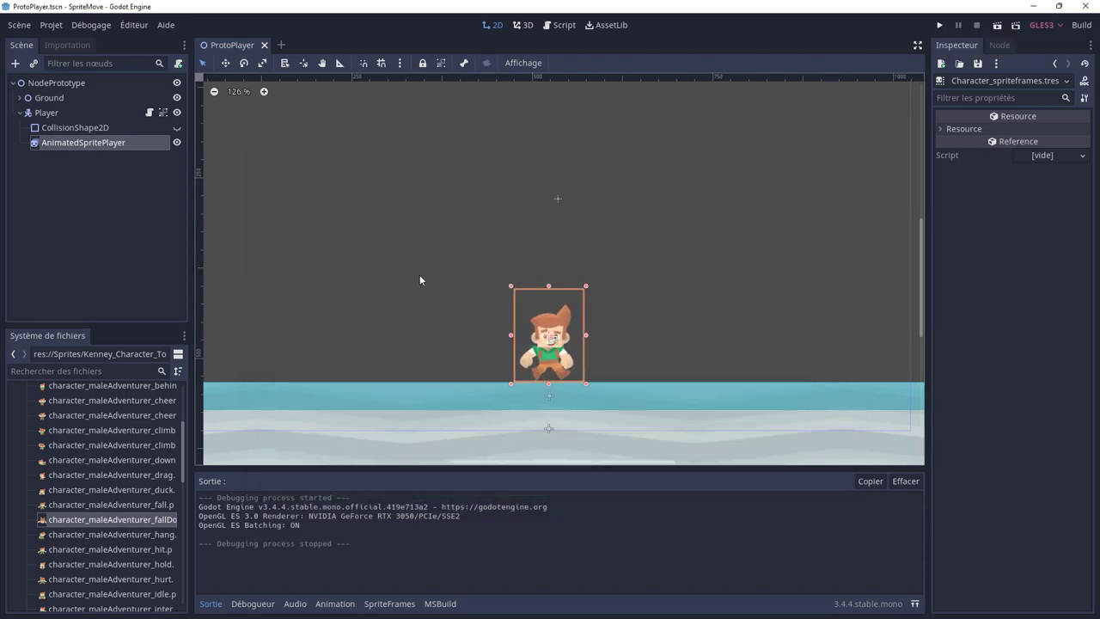
Turn off Playing on the AnimatedSpritePlayer, then run the game again
click(53, 113)
click(78, 129)
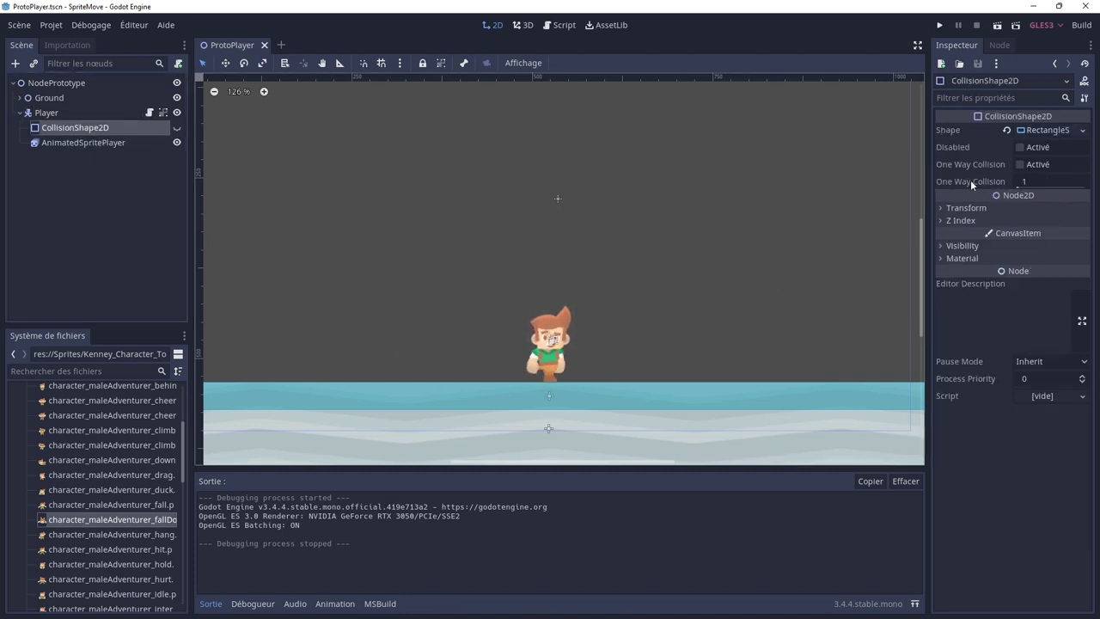
click(87, 143)
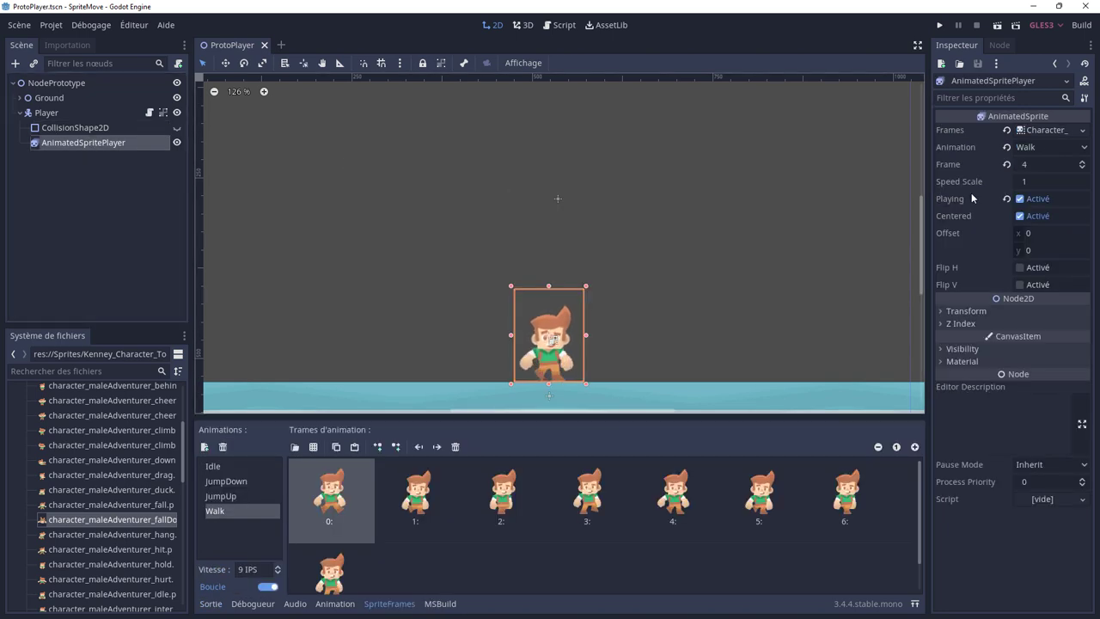
click(1020, 199)
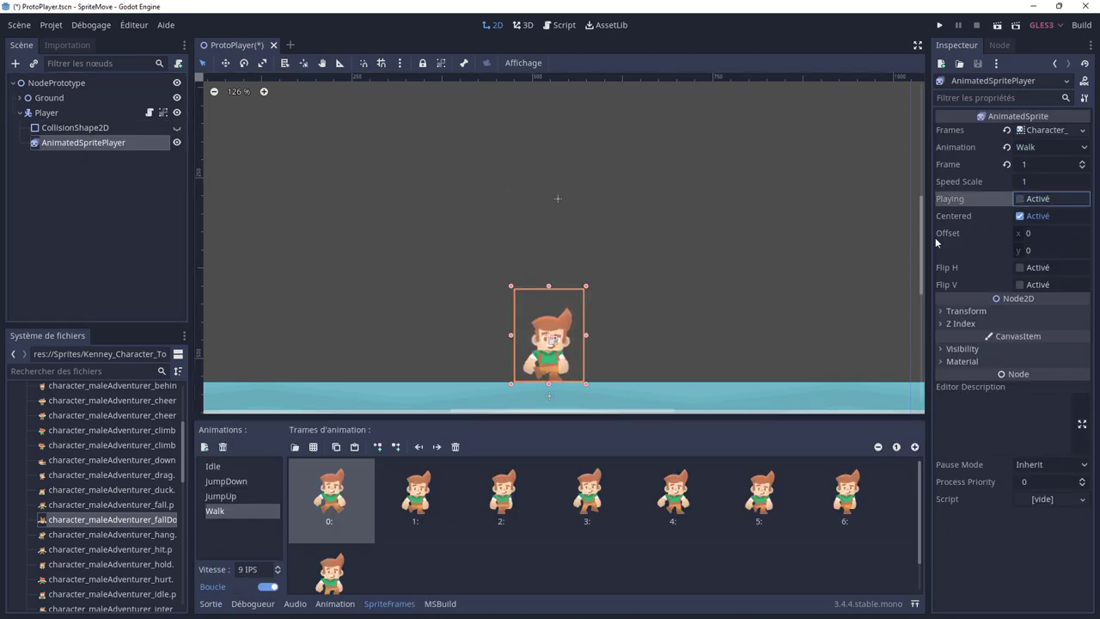
click(939, 27)
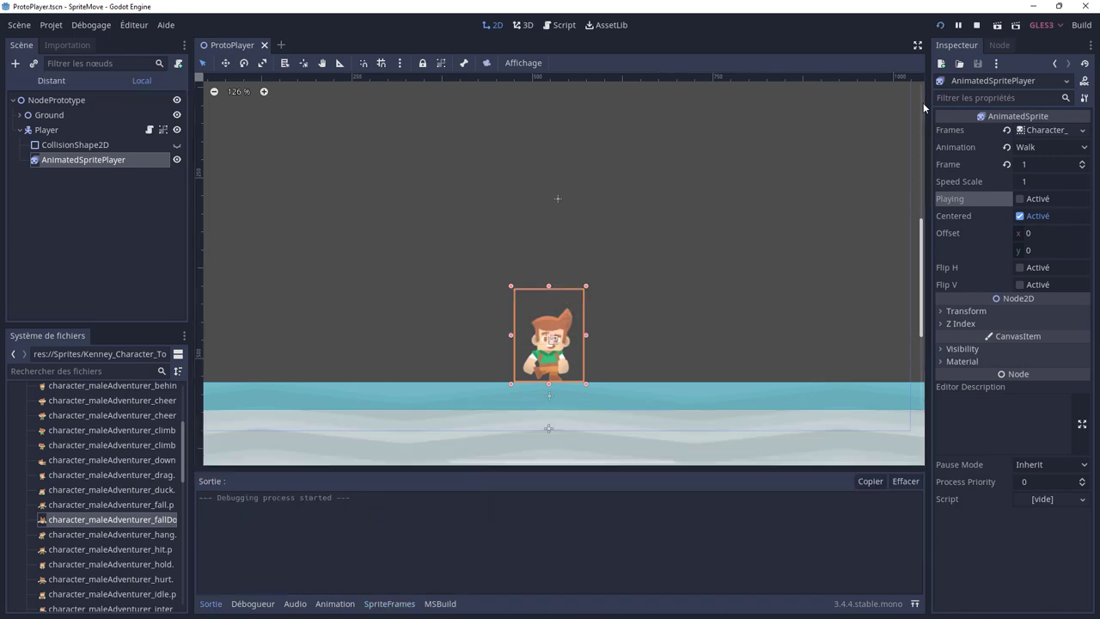
Walk and jump the character in the running game, then close it
key(Right)
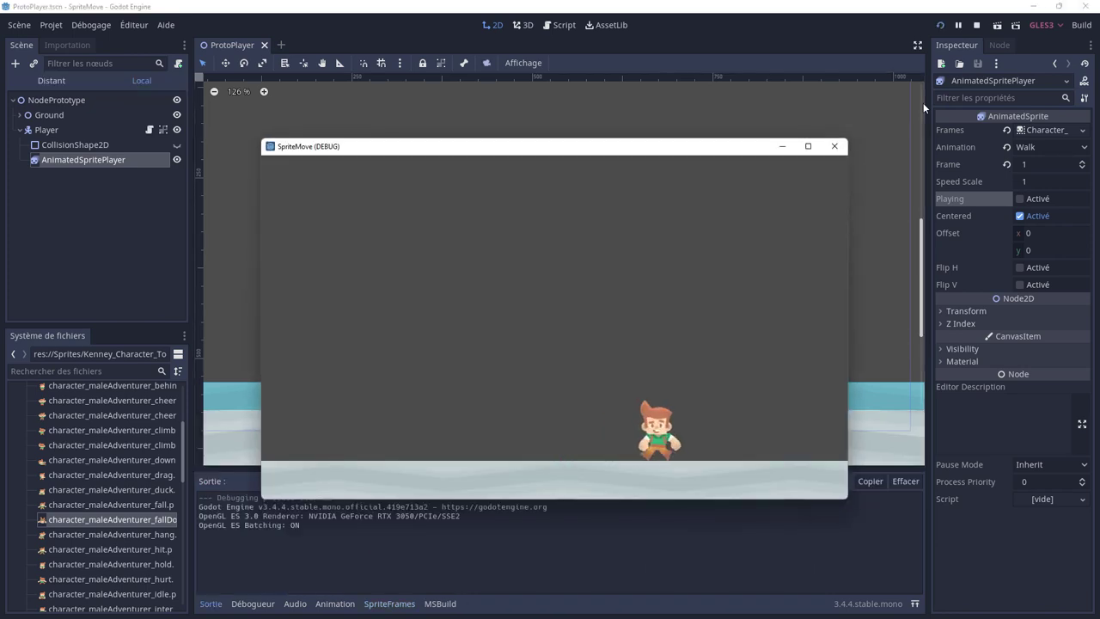
key(Left)
key(space)
key(Right)
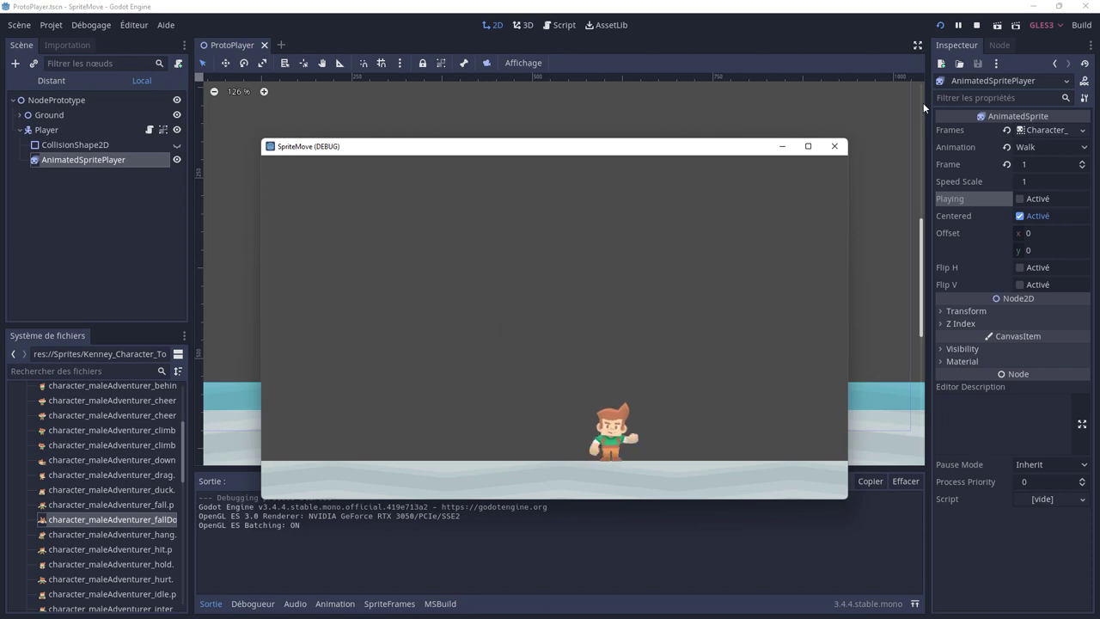
click(836, 148)
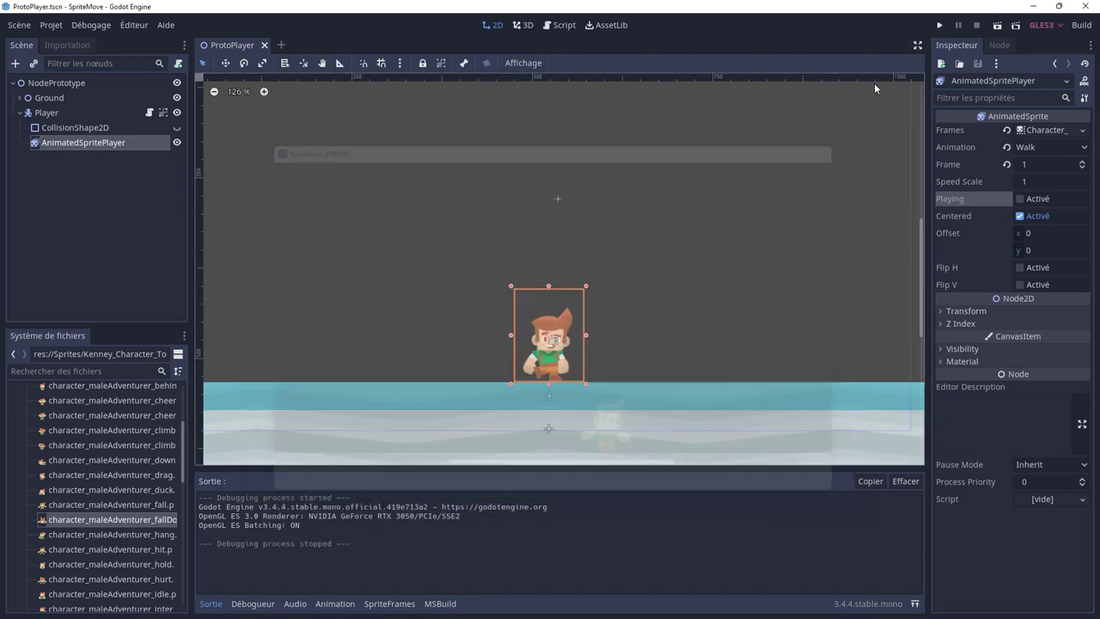
Run the game once more, then collapse Player and select the Ground node
click(939, 25)
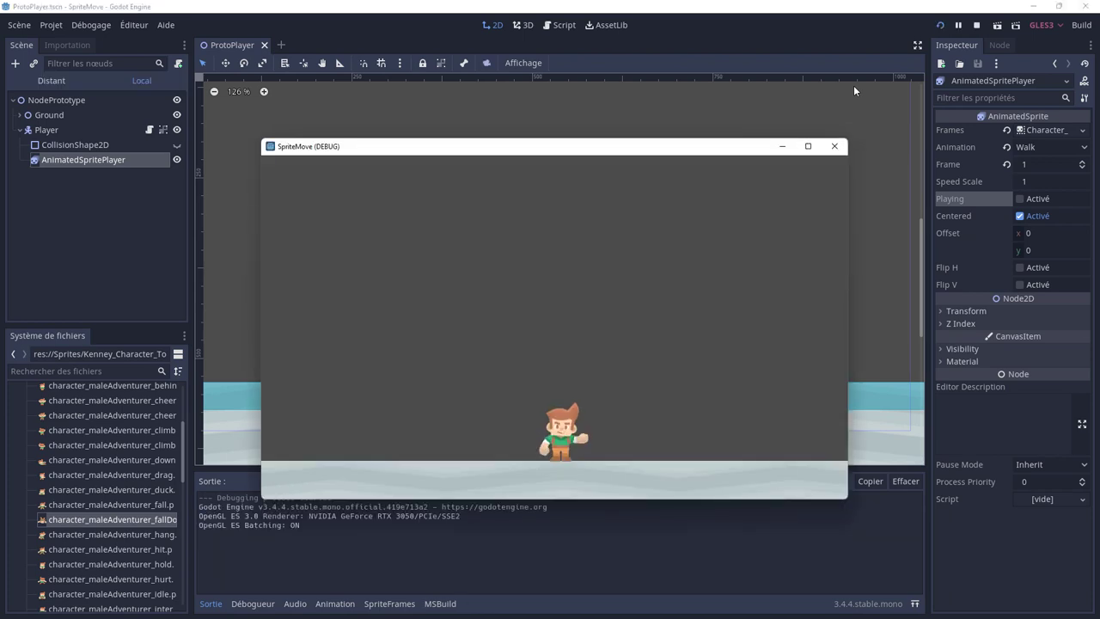
click(834, 146)
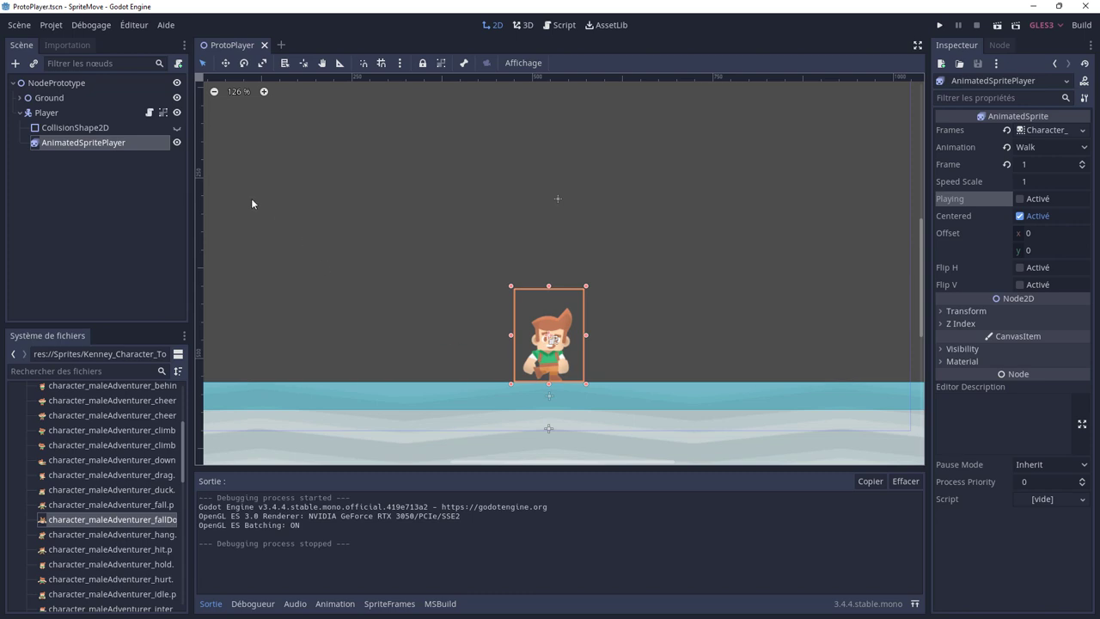
click(21, 113)
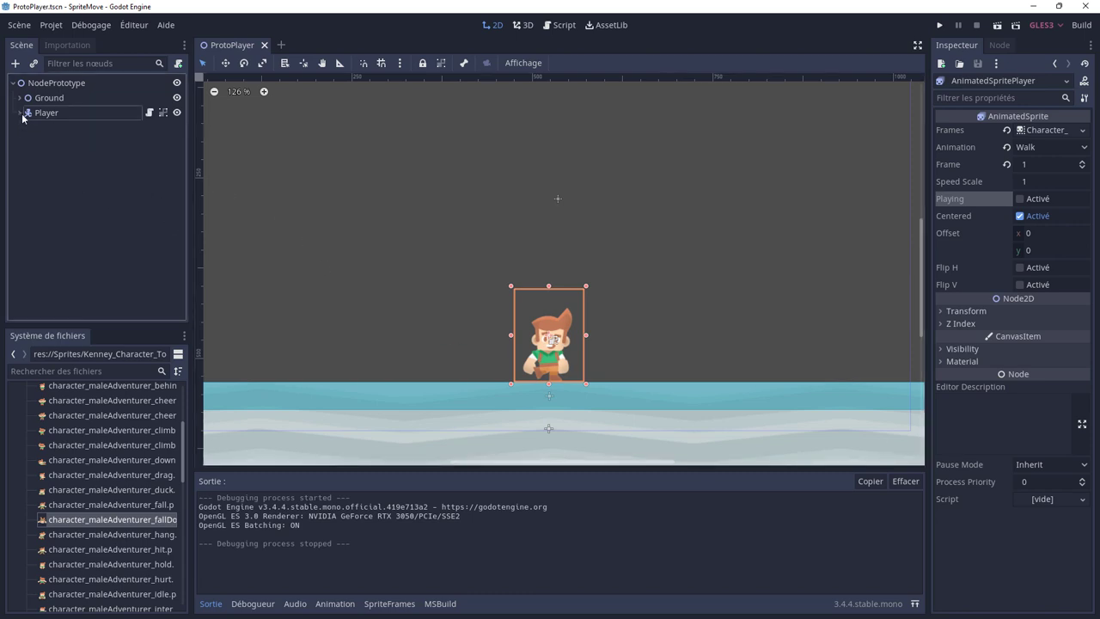
click(48, 100)
Duplicate Ground as Ground2 and move the copy up above the floor
right_click(49, 100)
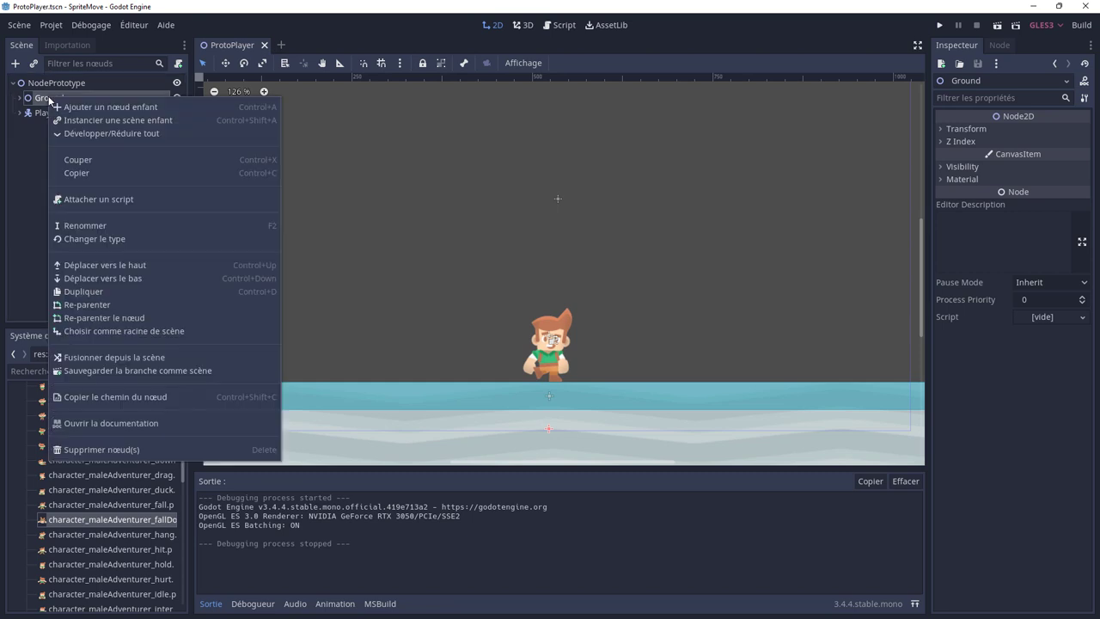
click(103, 290)
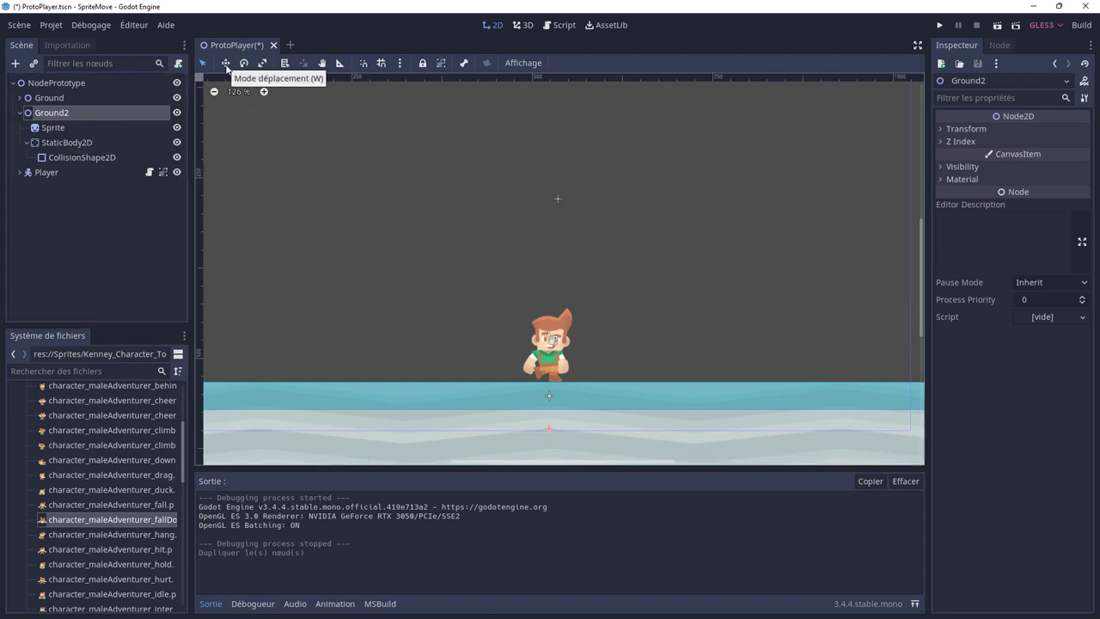
click(225, 65)
drag(524, 425, 589, 224)
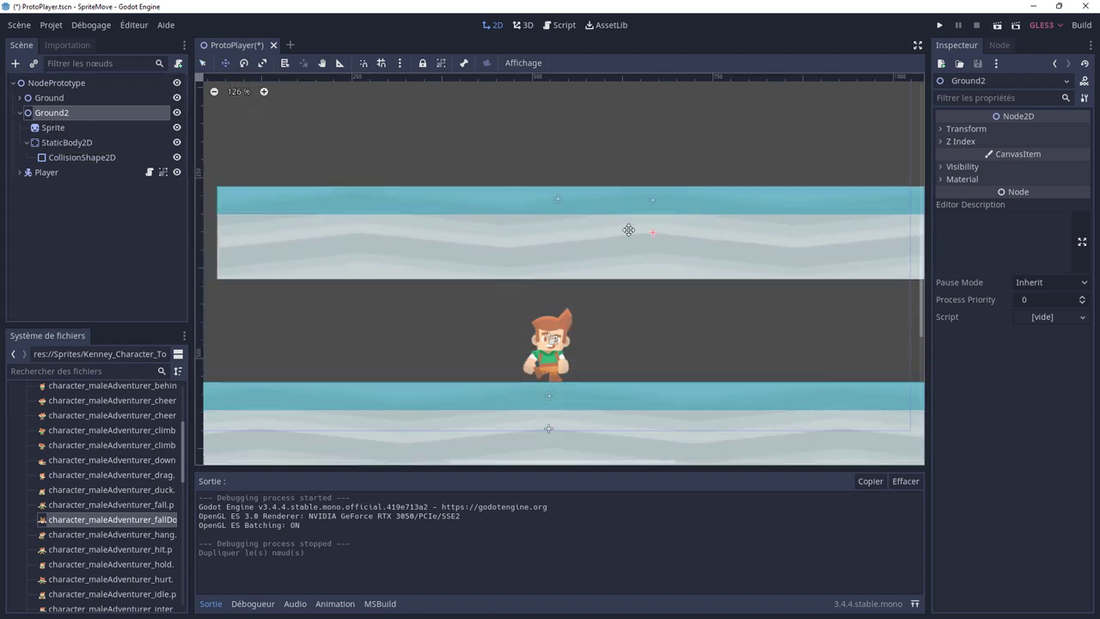
Scale Ground2 into a thin platform and position it at (254, 133)
click(263, 63)
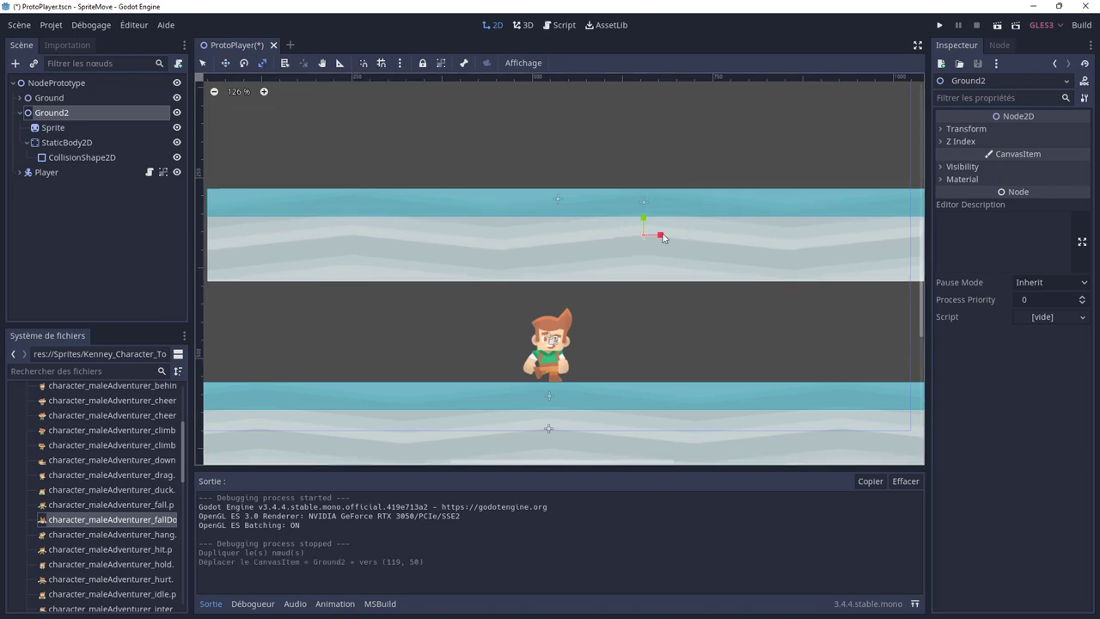
drag(646, 239, 643, 239)
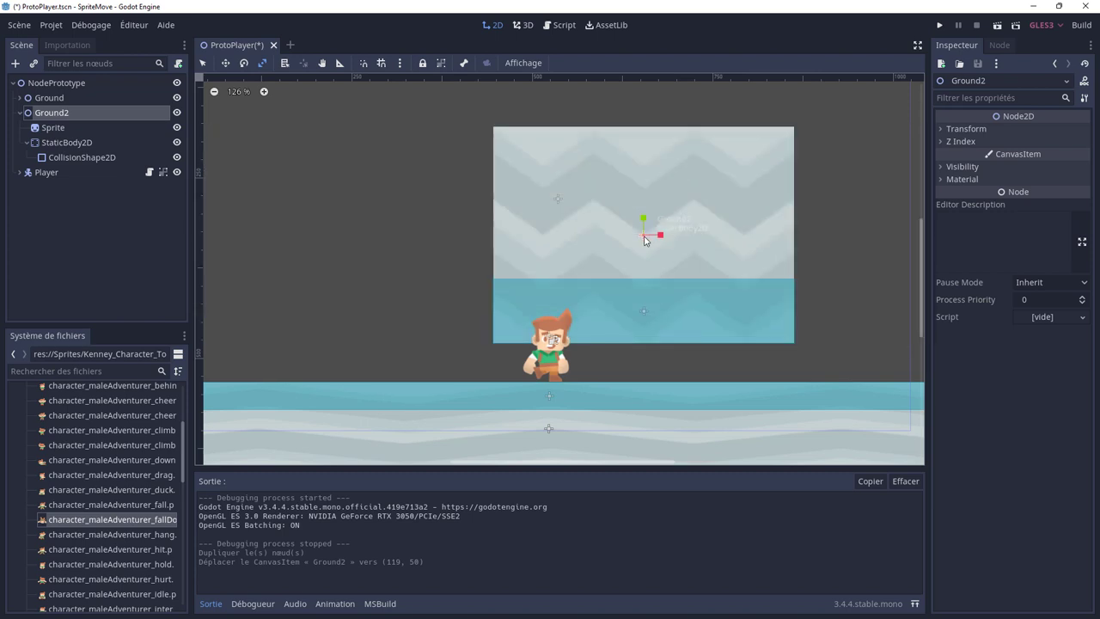
mouse_move(642, 238)
mouse_down()
mouse_move(644, 254)
mouse_move(644, 220)
mouse_move(653, 283)
mouse_up()
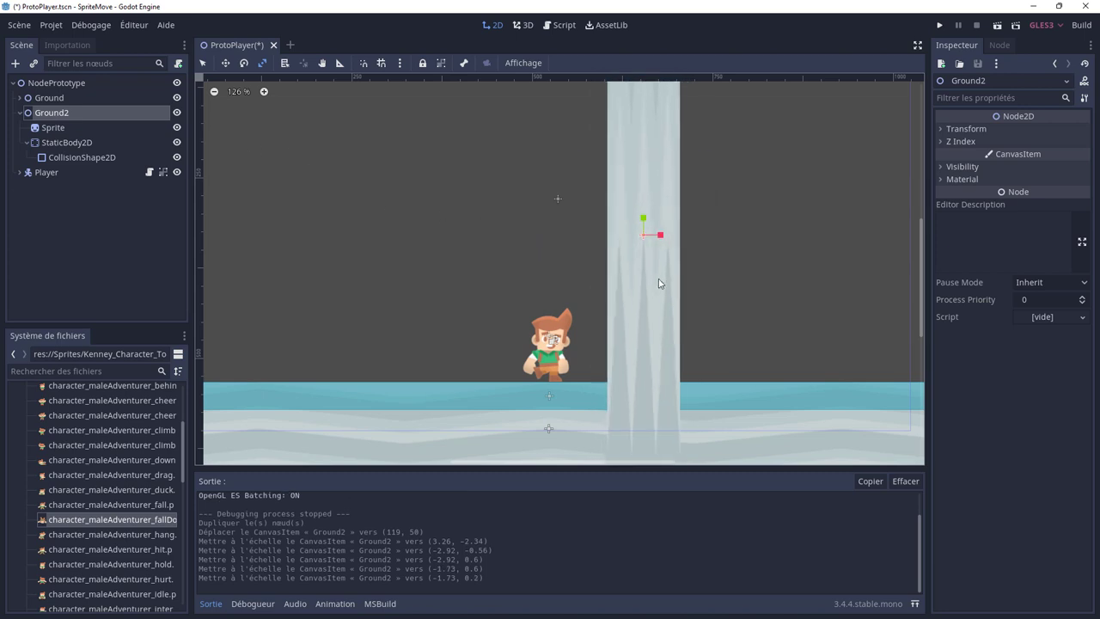
key(ctrl+z)
key(w)
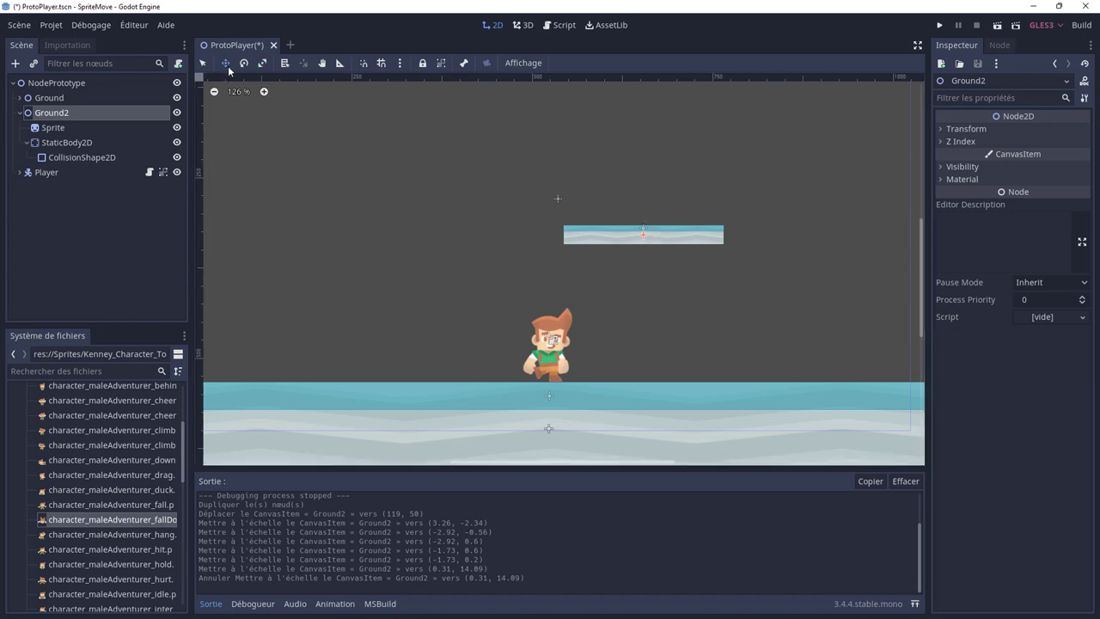
mouse_move(615, 235)
mouse_down()
mouse_move(715, 306)
mouse_move(696, 302)
mouse_up()
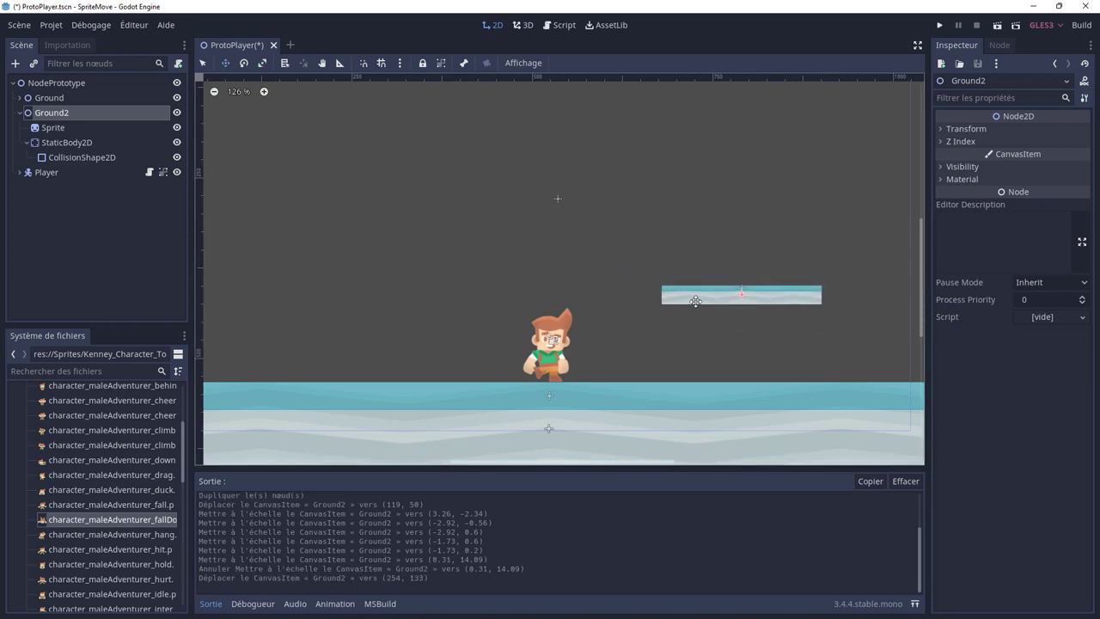
Run the game and jump the player onto Ground2 and back off several times
click(940, 28)
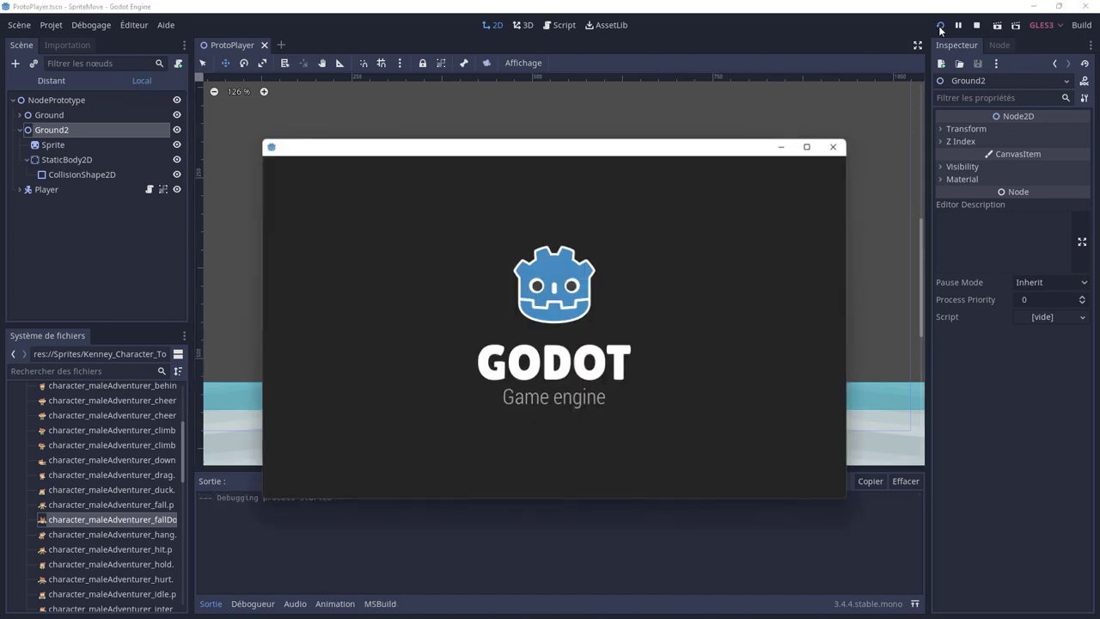
key(Right)
key(space)
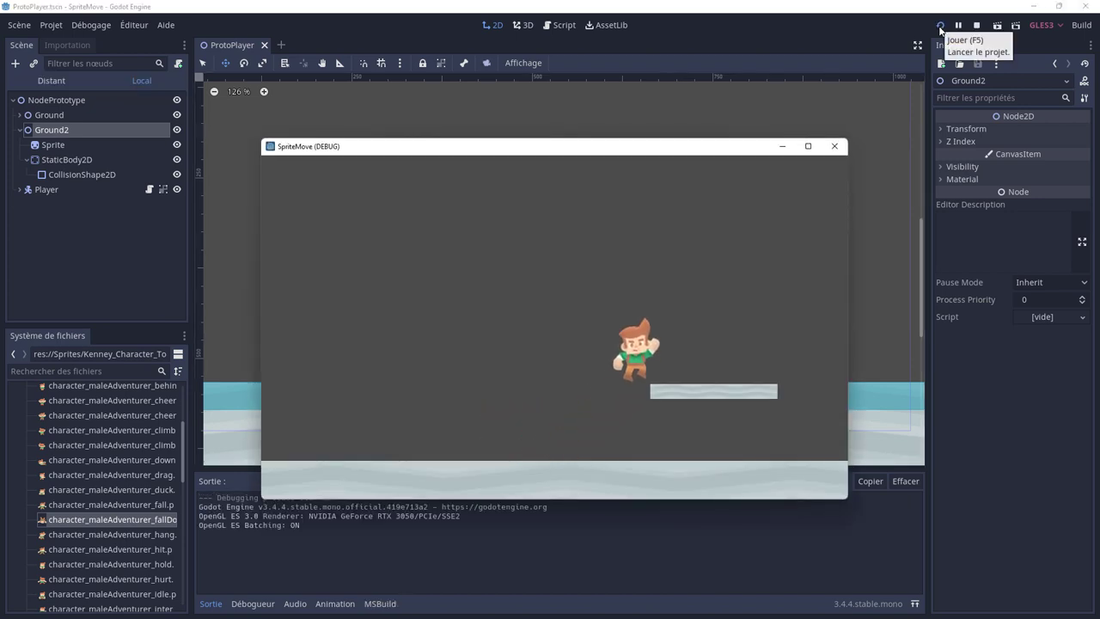
key(Left)
key(Right)
key(space)
key(Left)
key(space)
key(Right)
key(space)
key(Left)
key(space)
Keep jumping onto and walking off the platform, then close the game window
key(Right)
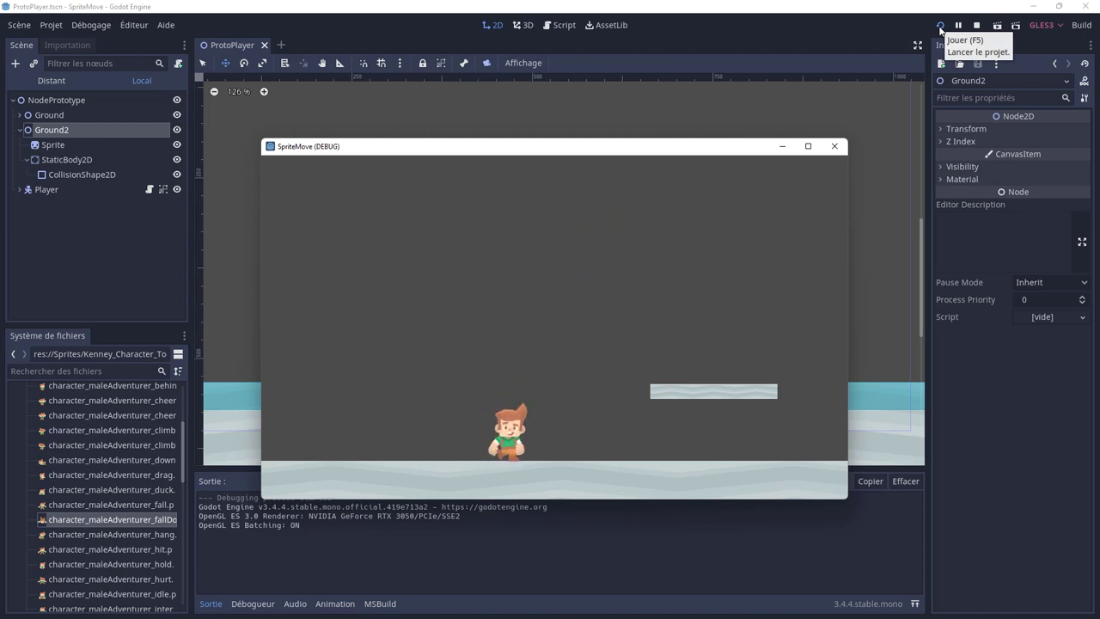
key(space)
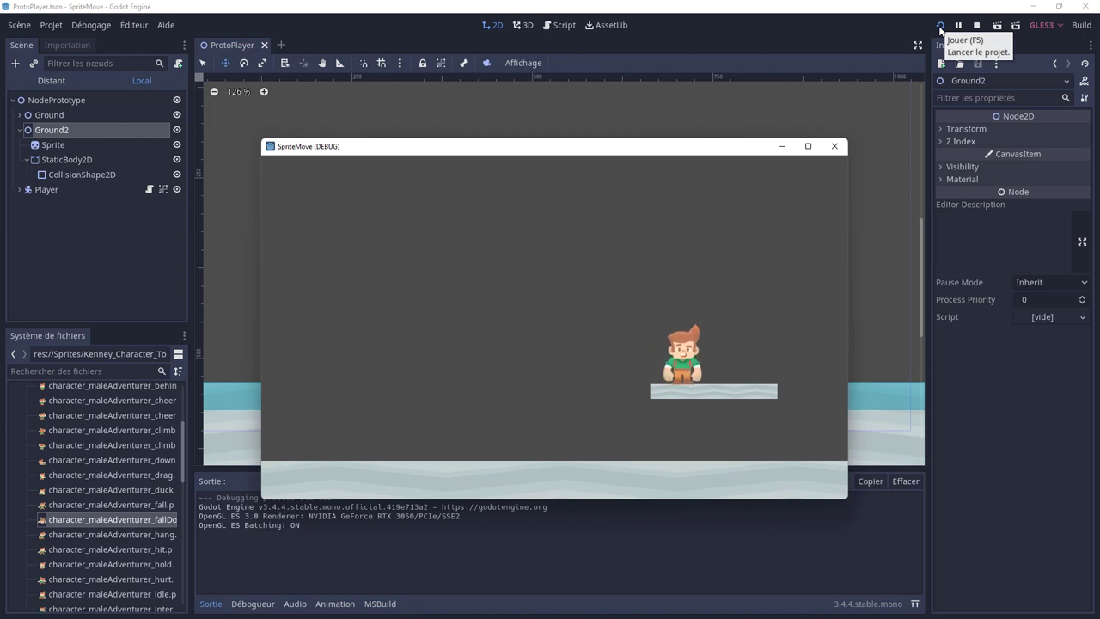
key(Left)
key(Right)
key(space)
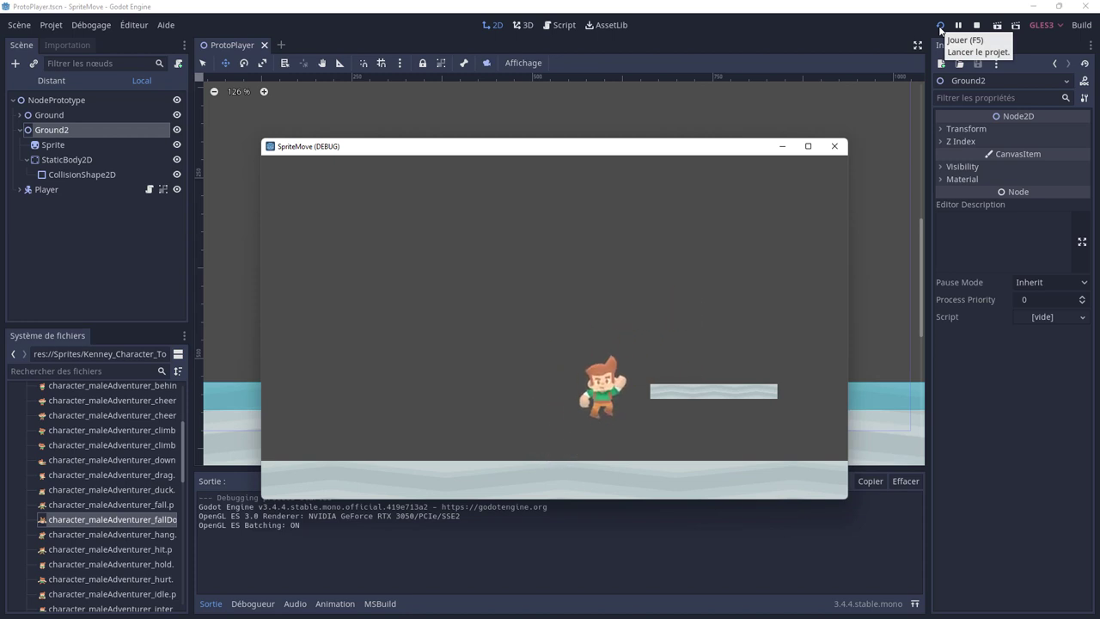
key(Left)
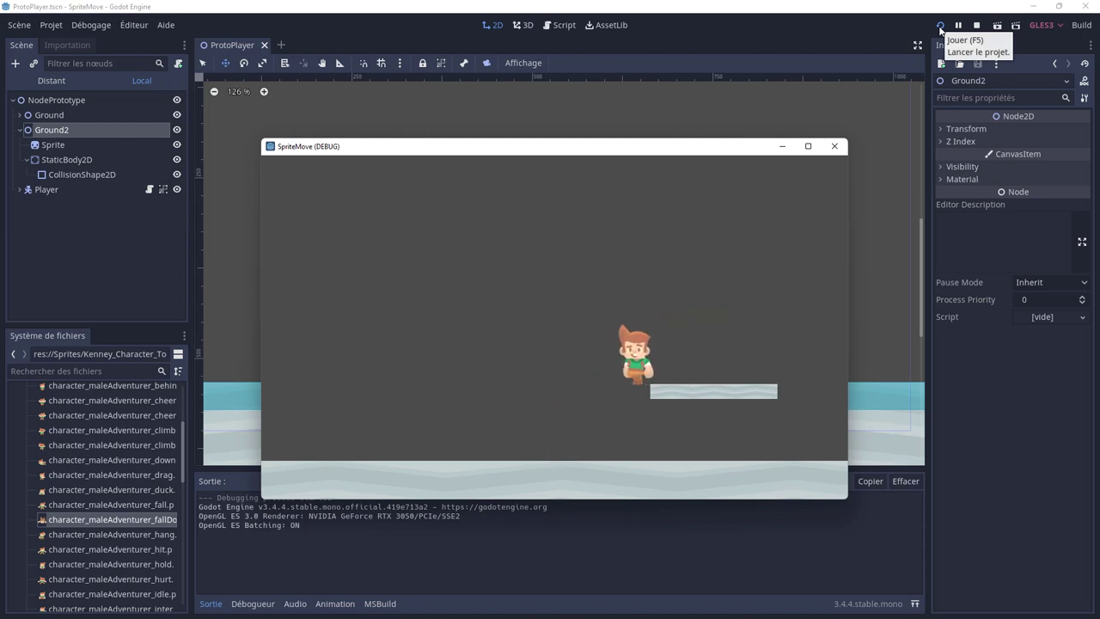
key(Right)
key(Right)
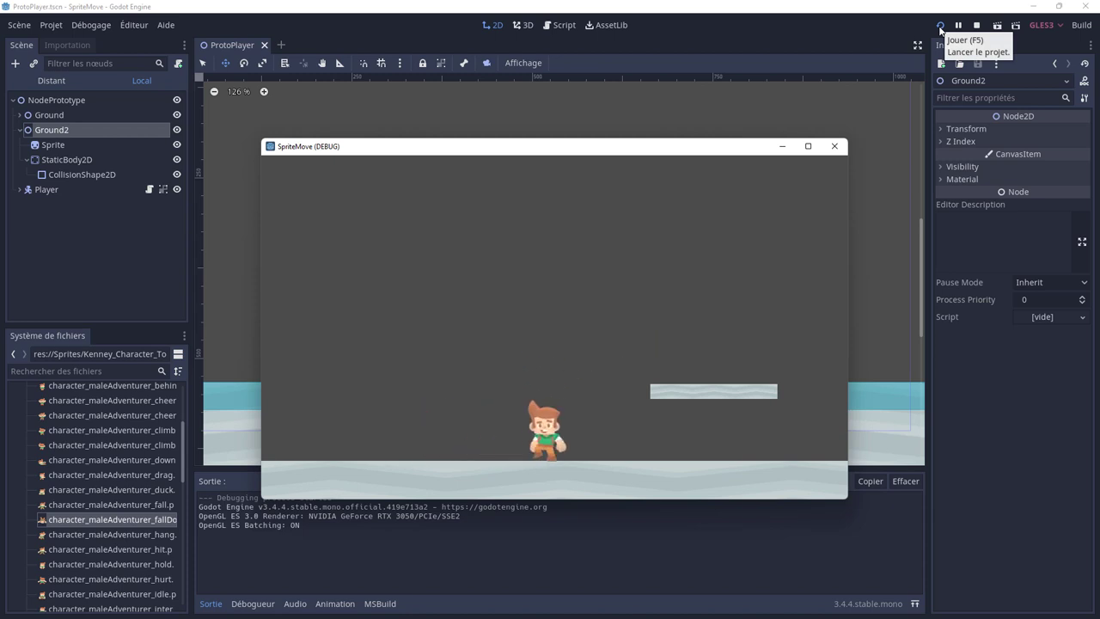
key(Left)
key(Right)
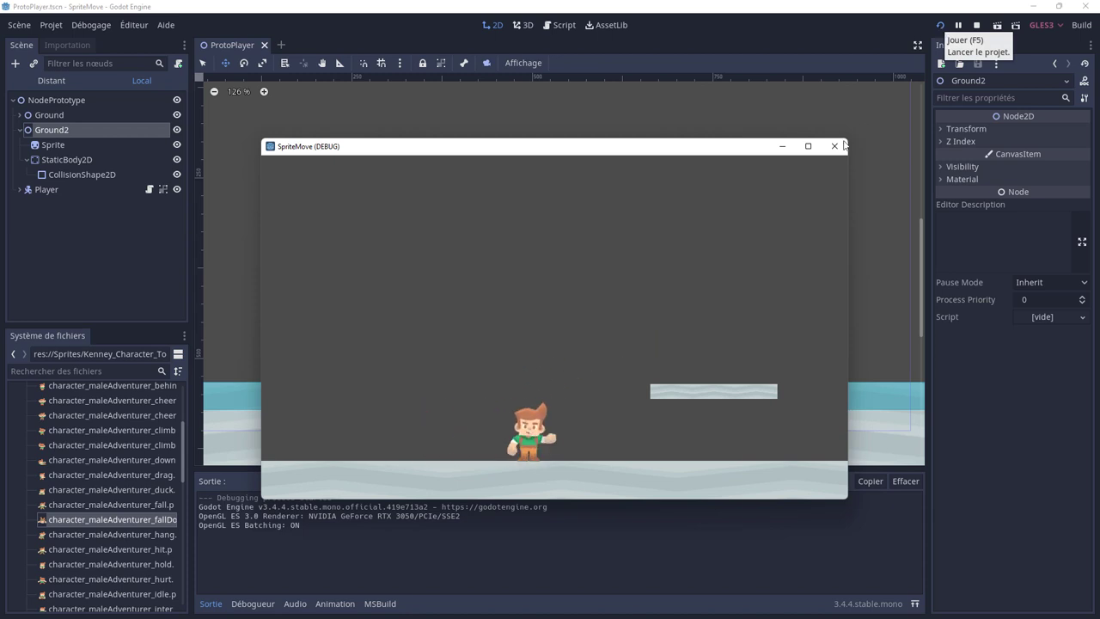
click(834, 146)
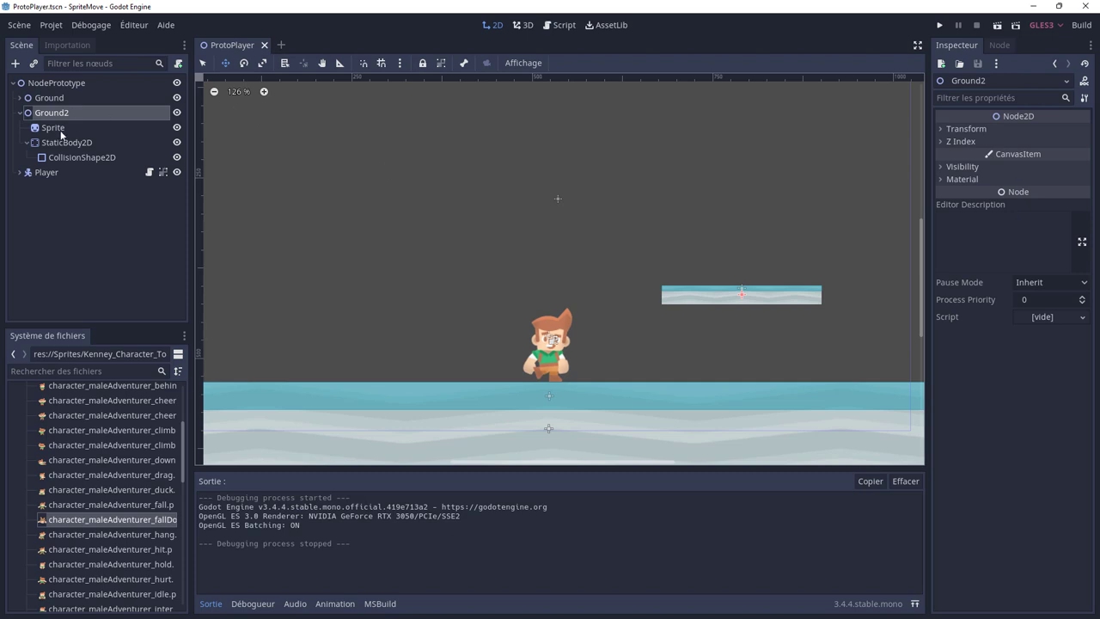
Select the CollisionShape2D under the Ground2 node in the scene tree
click(18, 114)
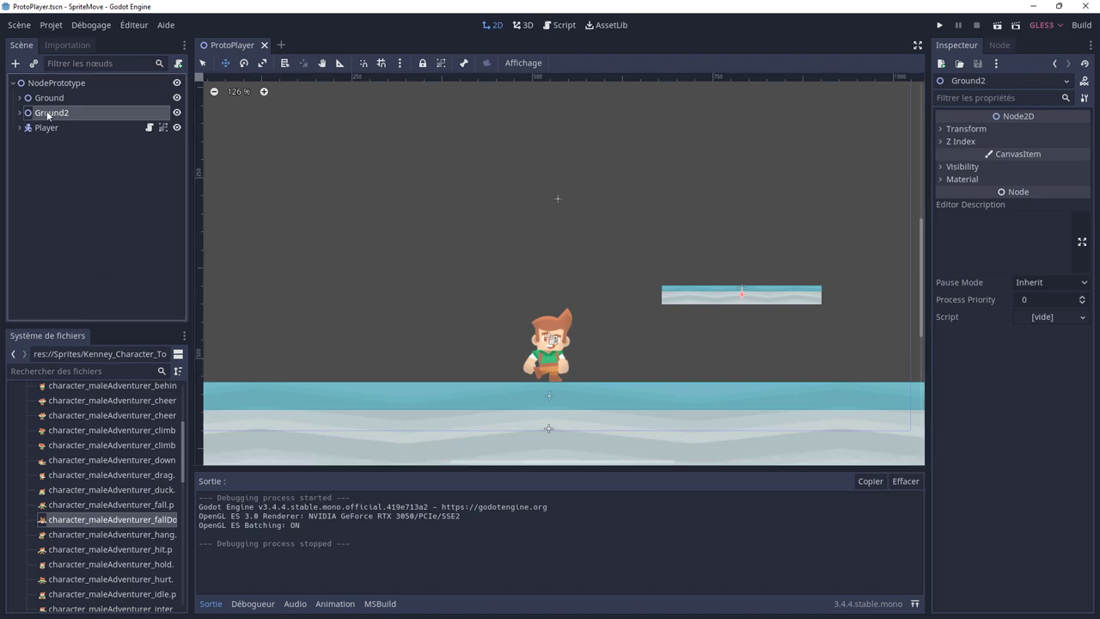
double_click(49, 114)
click(20, 114)
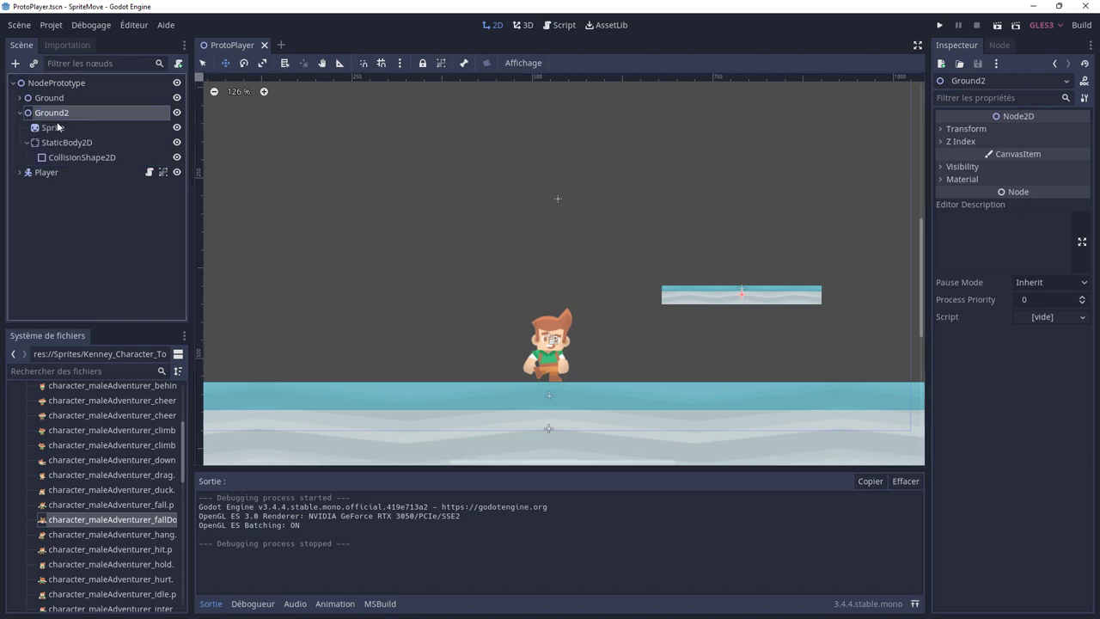
click(71, 159)
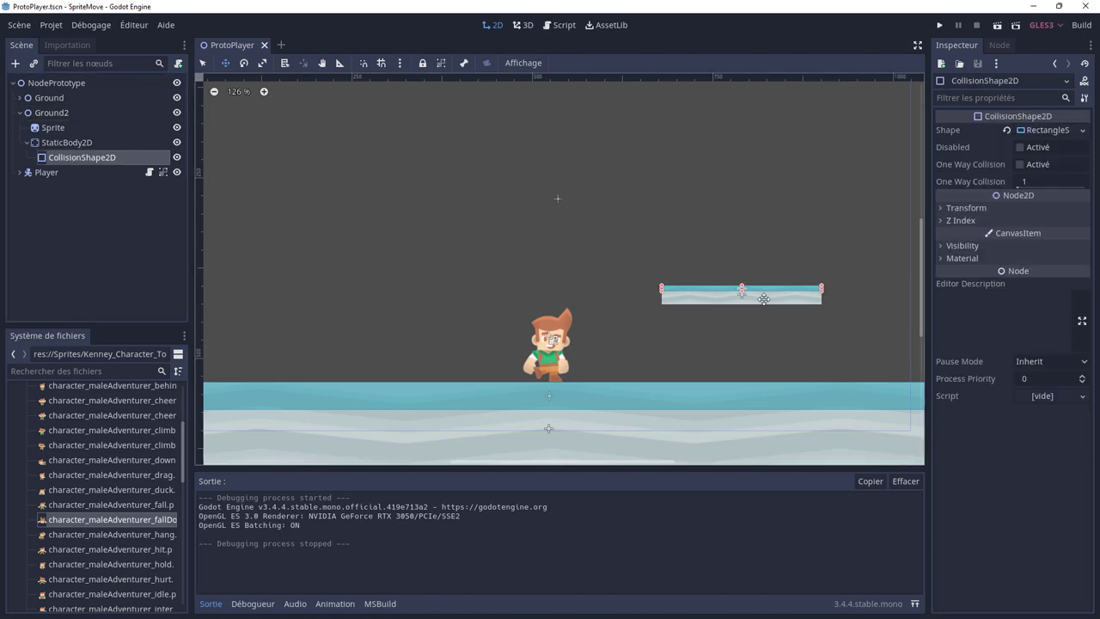
Try stretching Ground2's collision shape, undo it to keep its original size, then run the game
drag(742, 291, 744, 300)
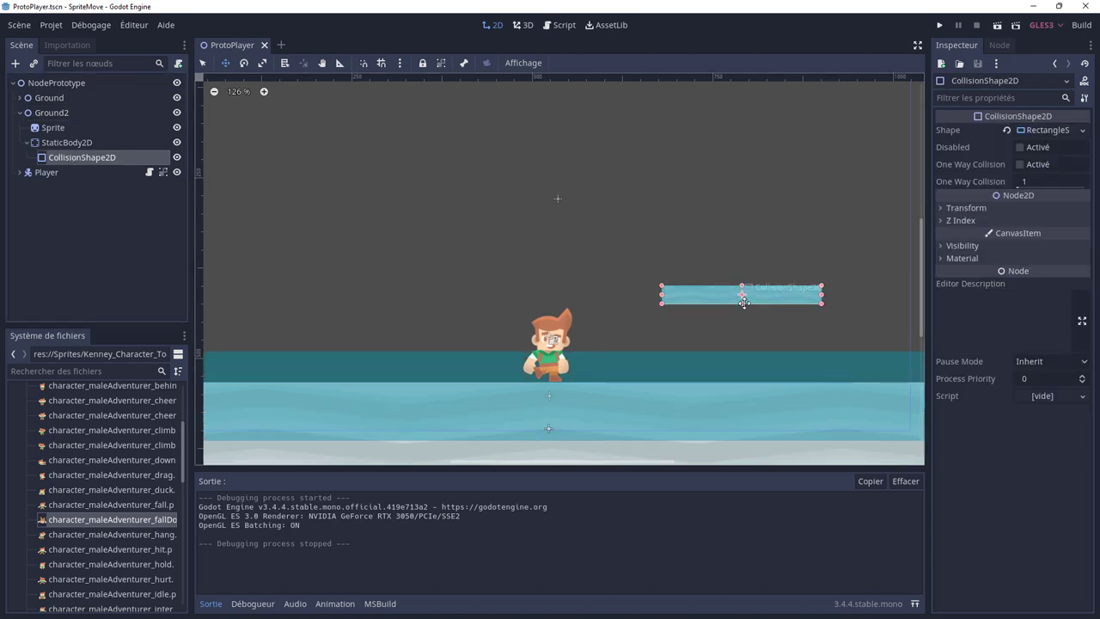
drag(745, 301, 744, 301)
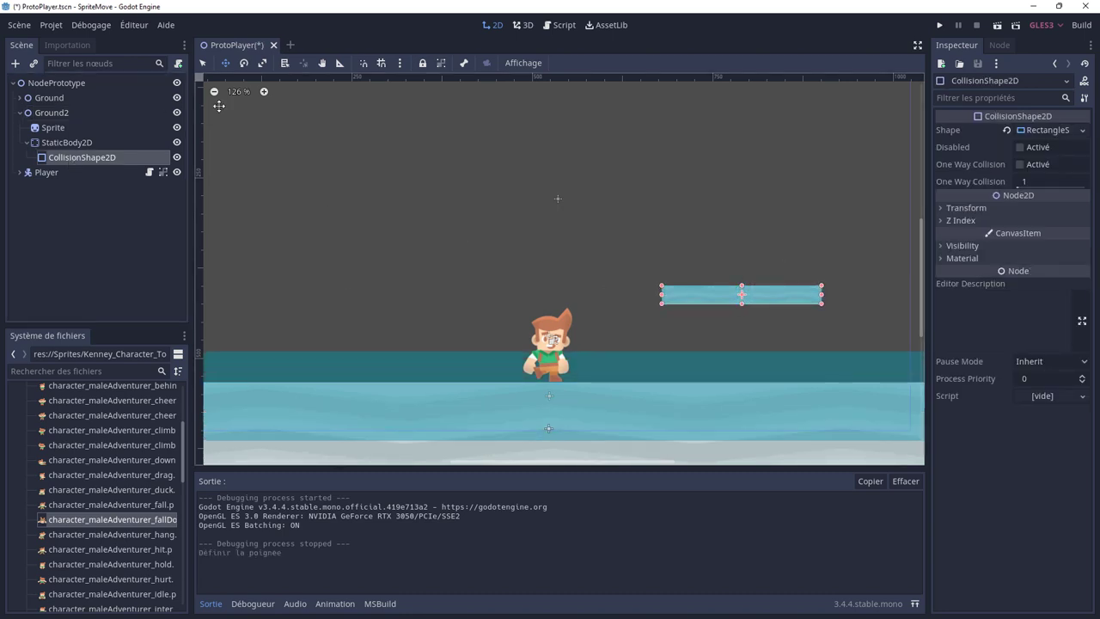
key(ctrl+z)
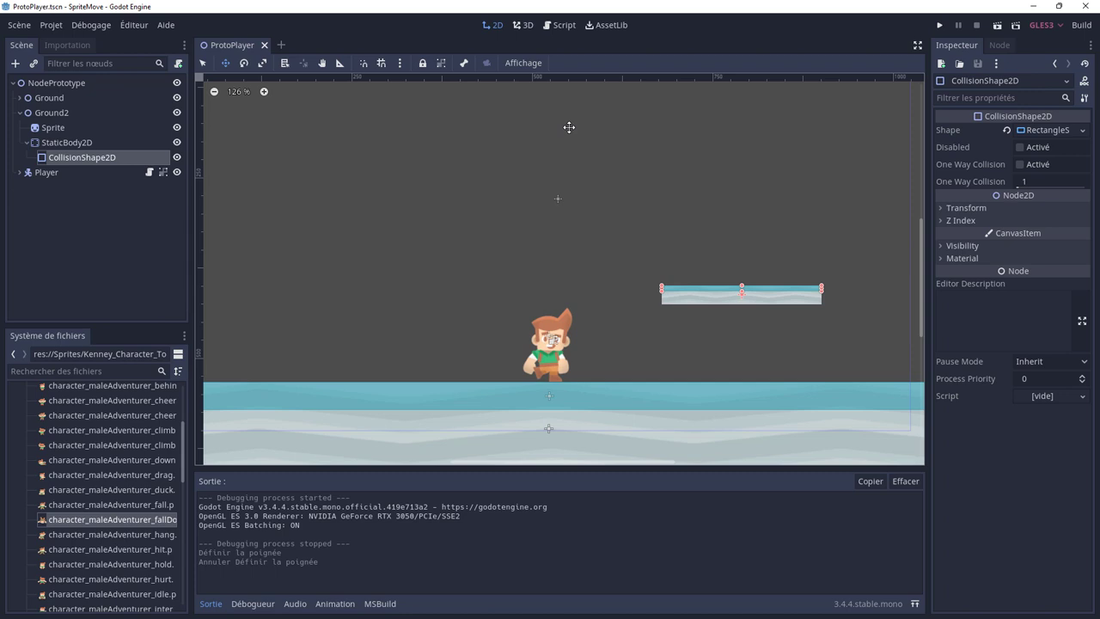
click(939, 26)
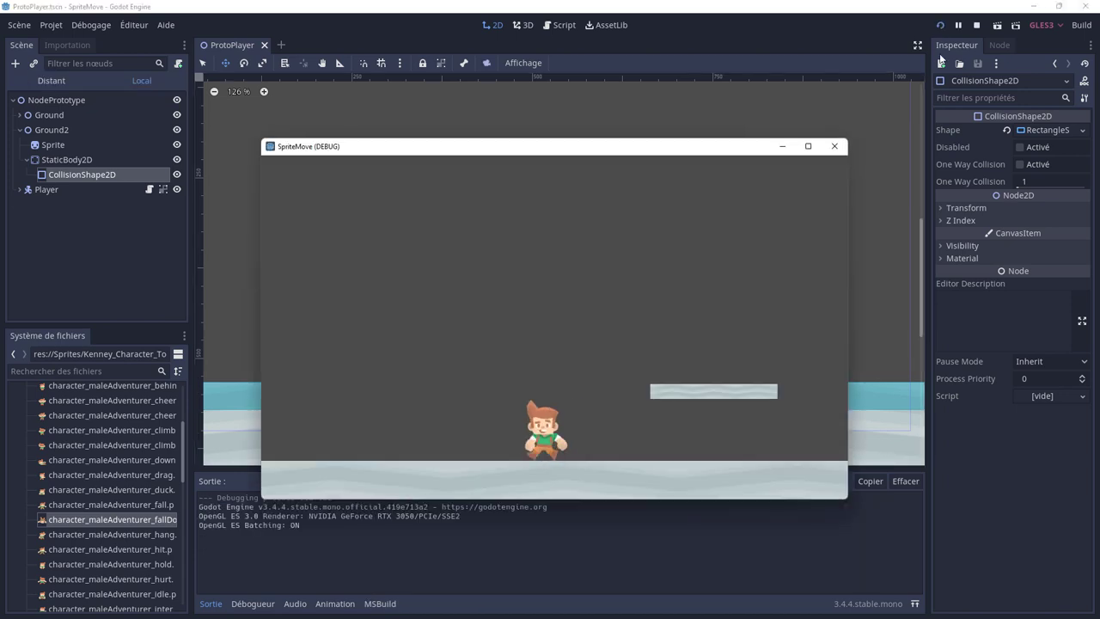
Run the player back and forth and jump up onto the raised platform
key(Left)
key(Right)
key(space)
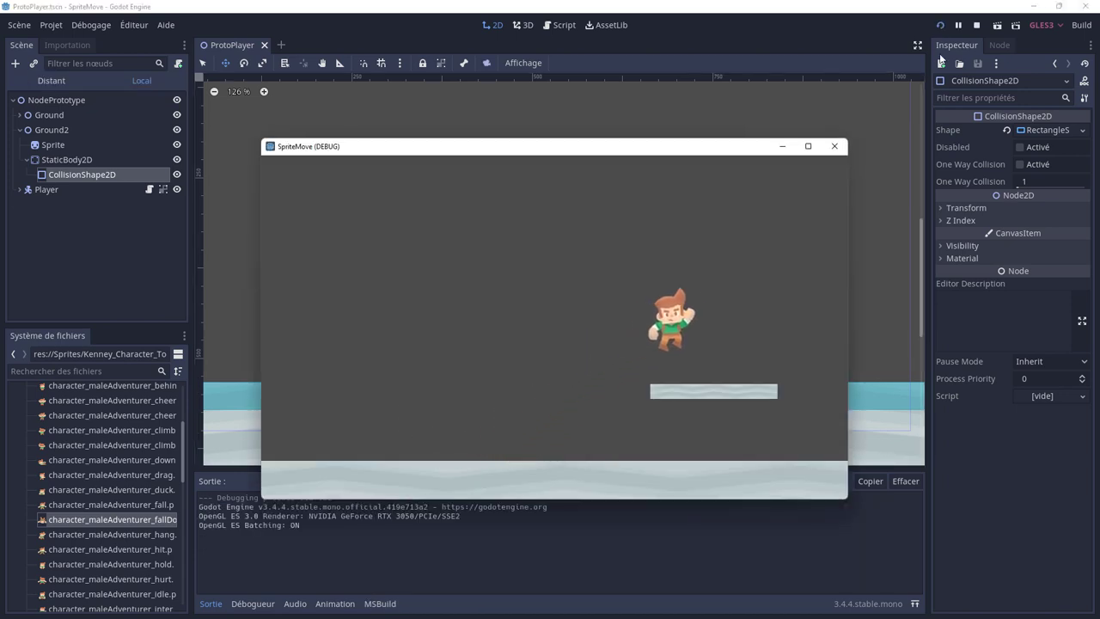
key(Left)
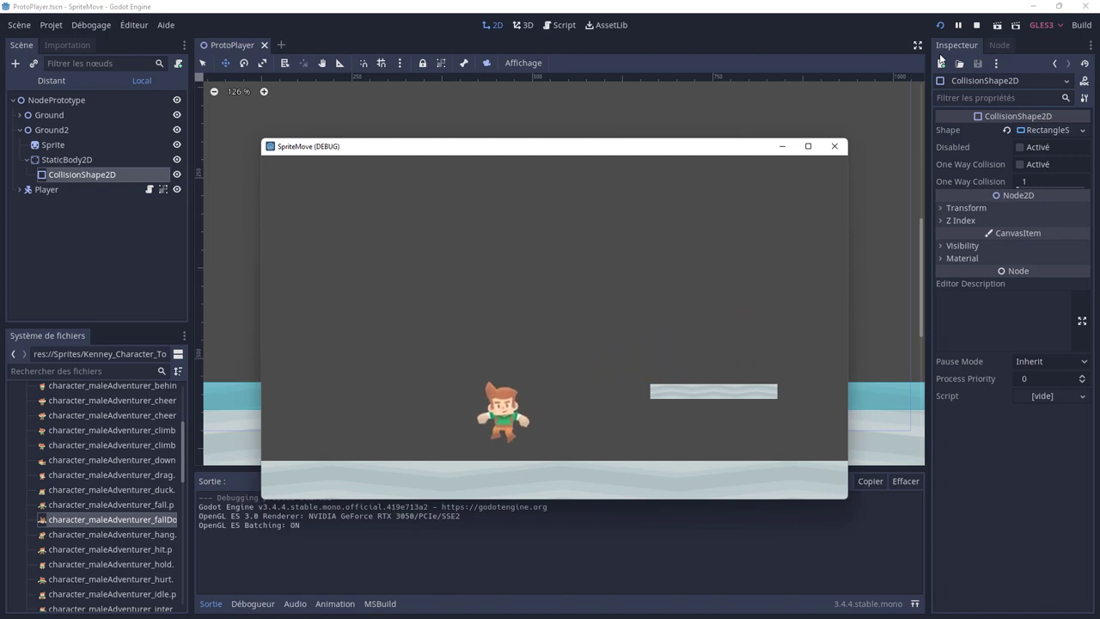
key(Right)
key(Left)
key(Right)
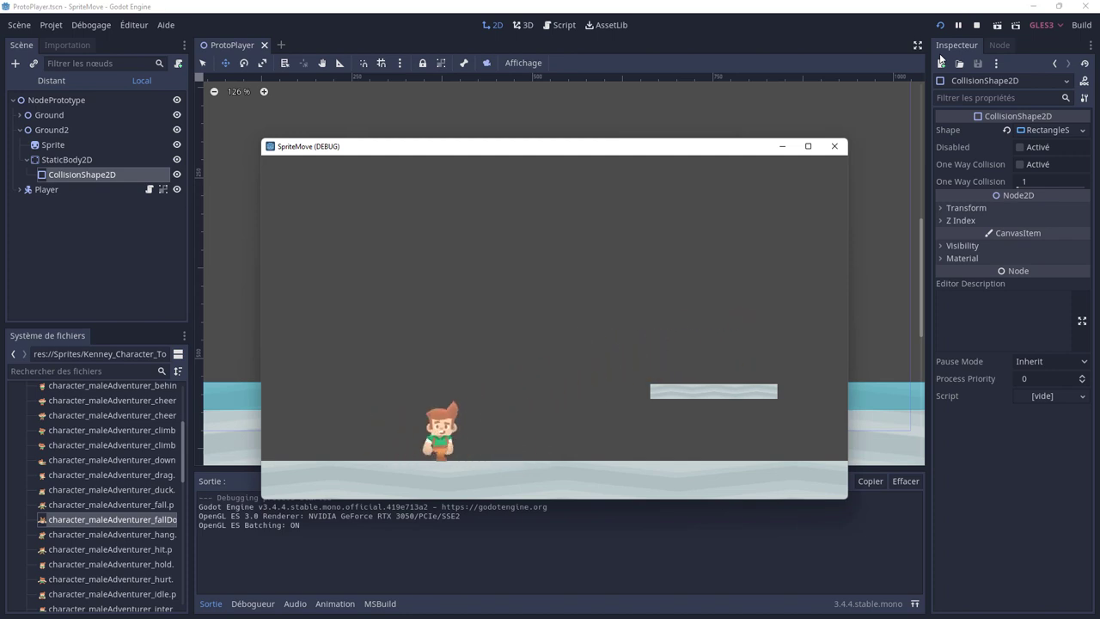
key(space)
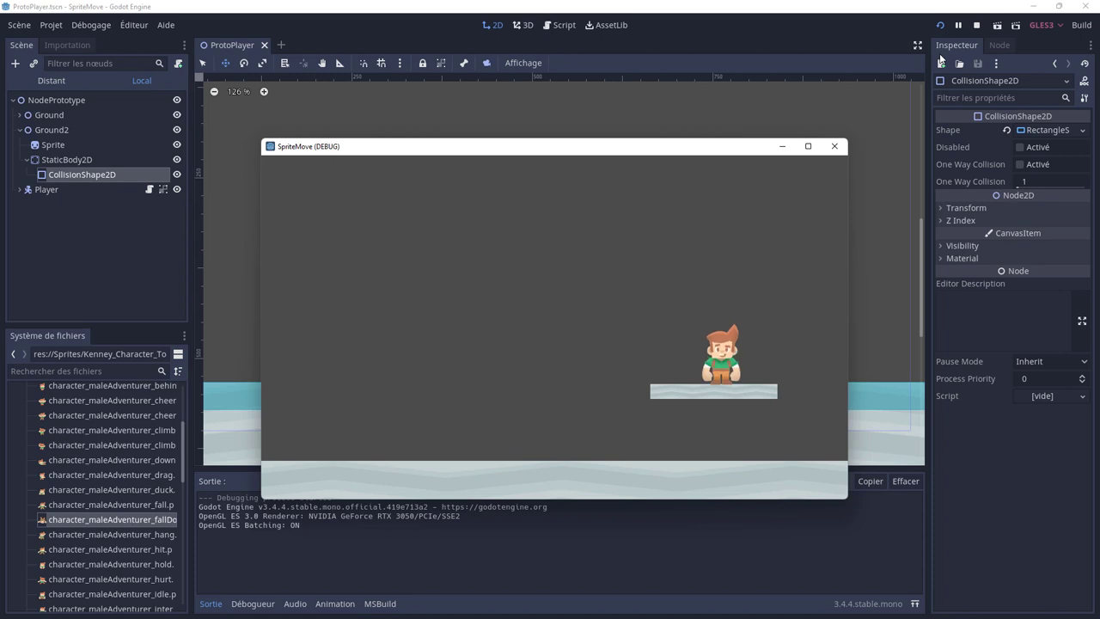
key(Left)
key(Left)
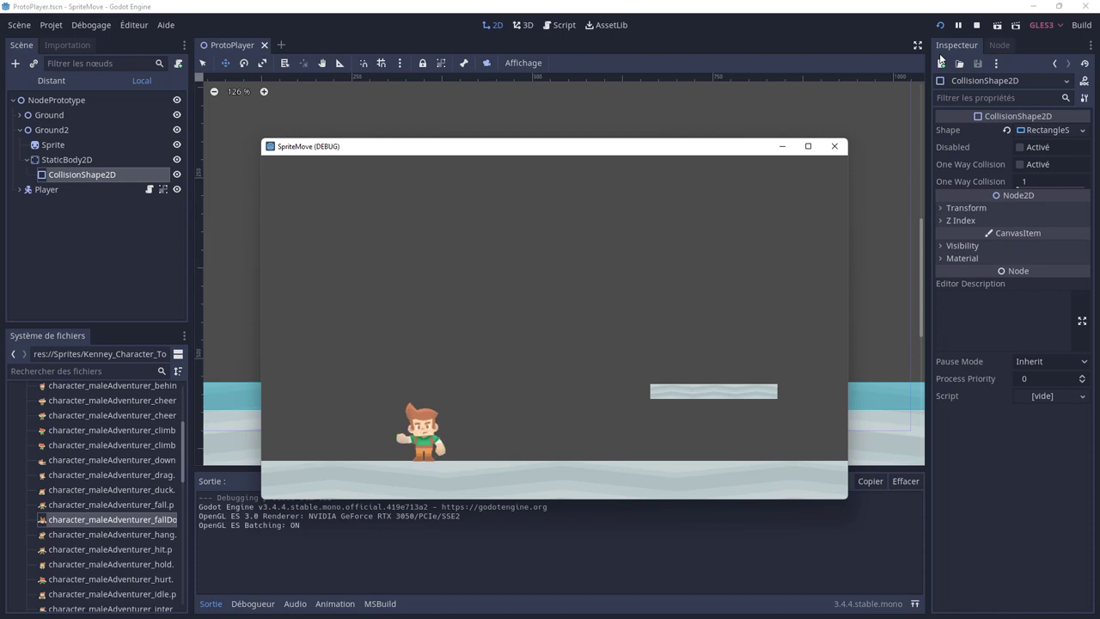
Run the player left past the window edge until it leaves the screen
key(Left)
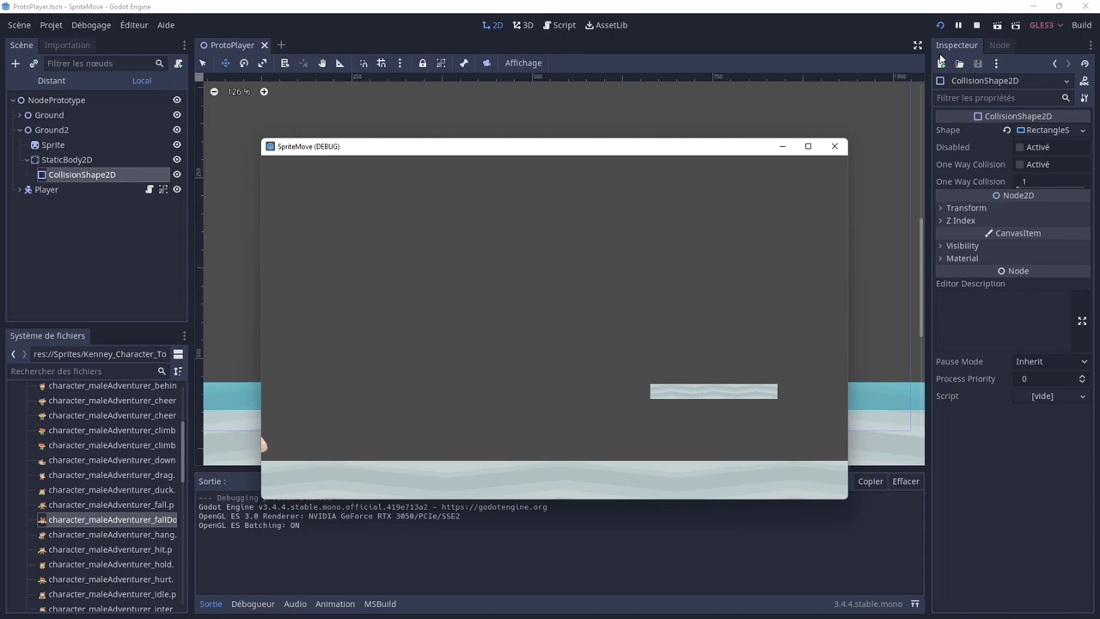
key(Right)
key(Left)
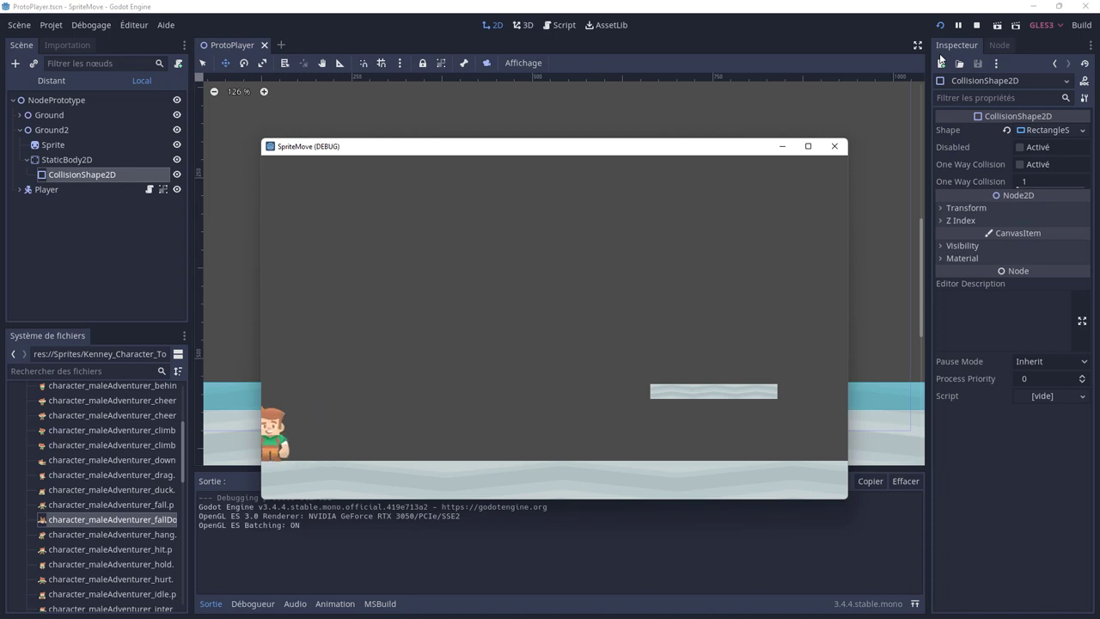
key(Left)
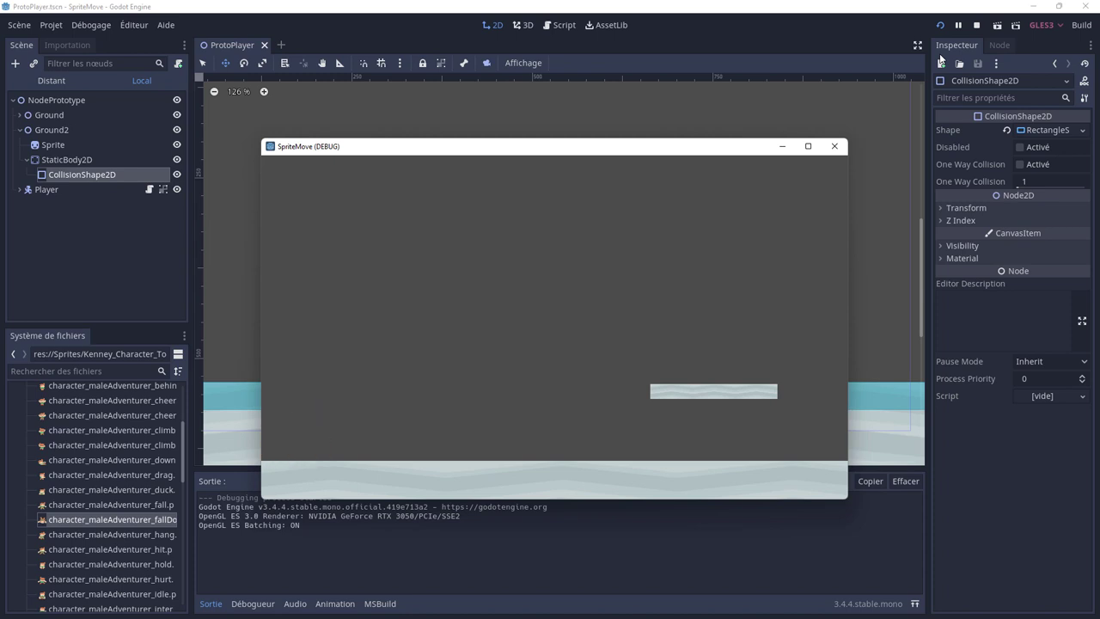
click(833, 148)
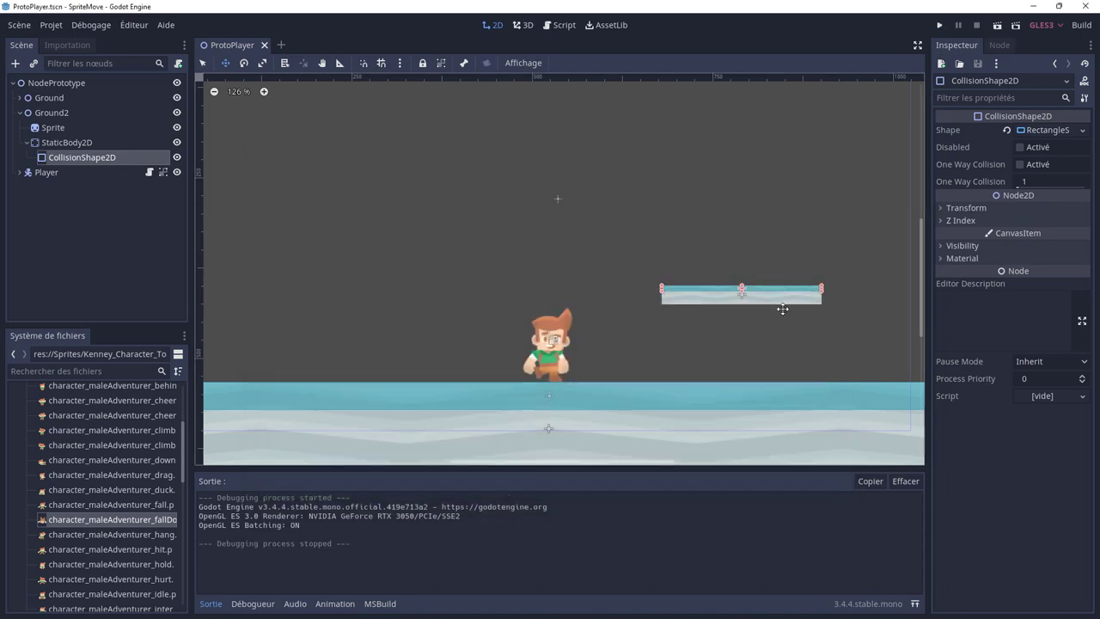
scroll(684, 342, down, 1)
scroll(684, 345, down, 1)
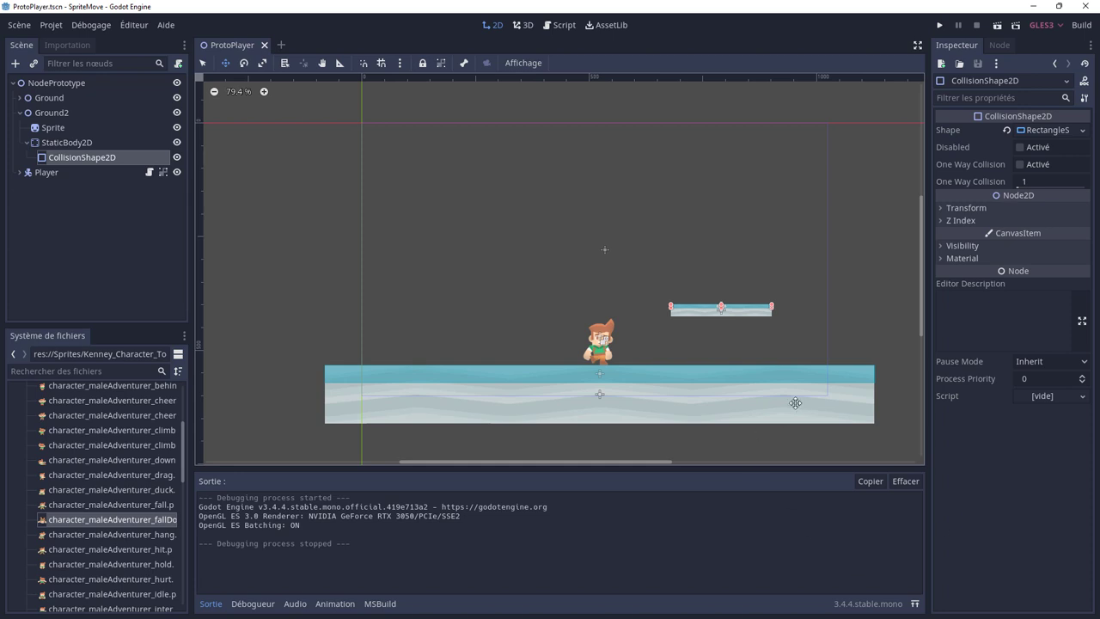
scroll(804, 422, up, 1)
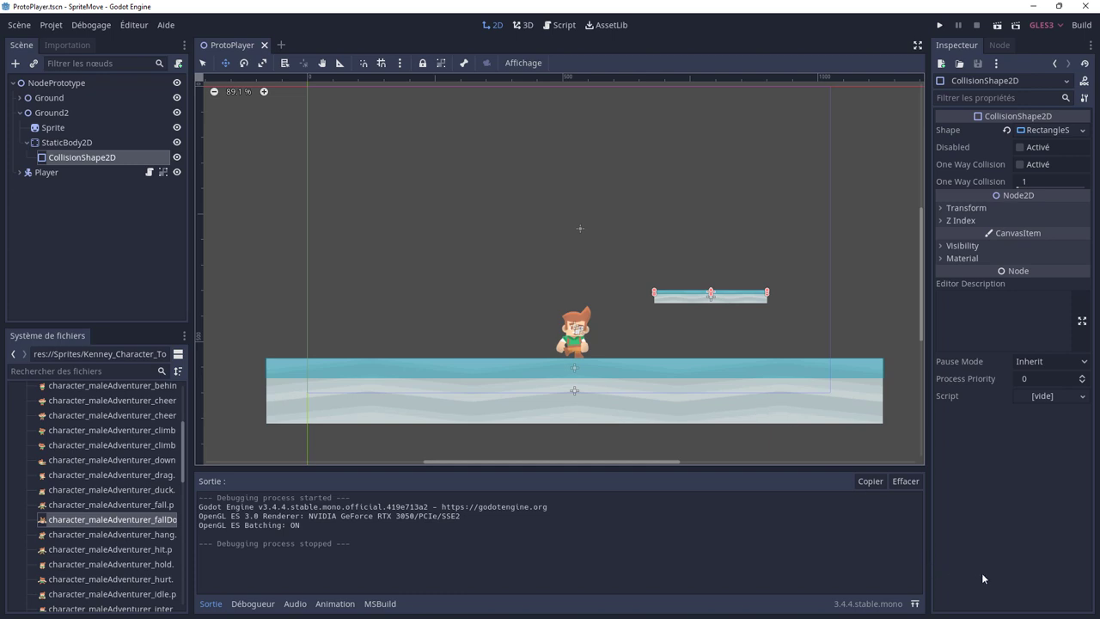